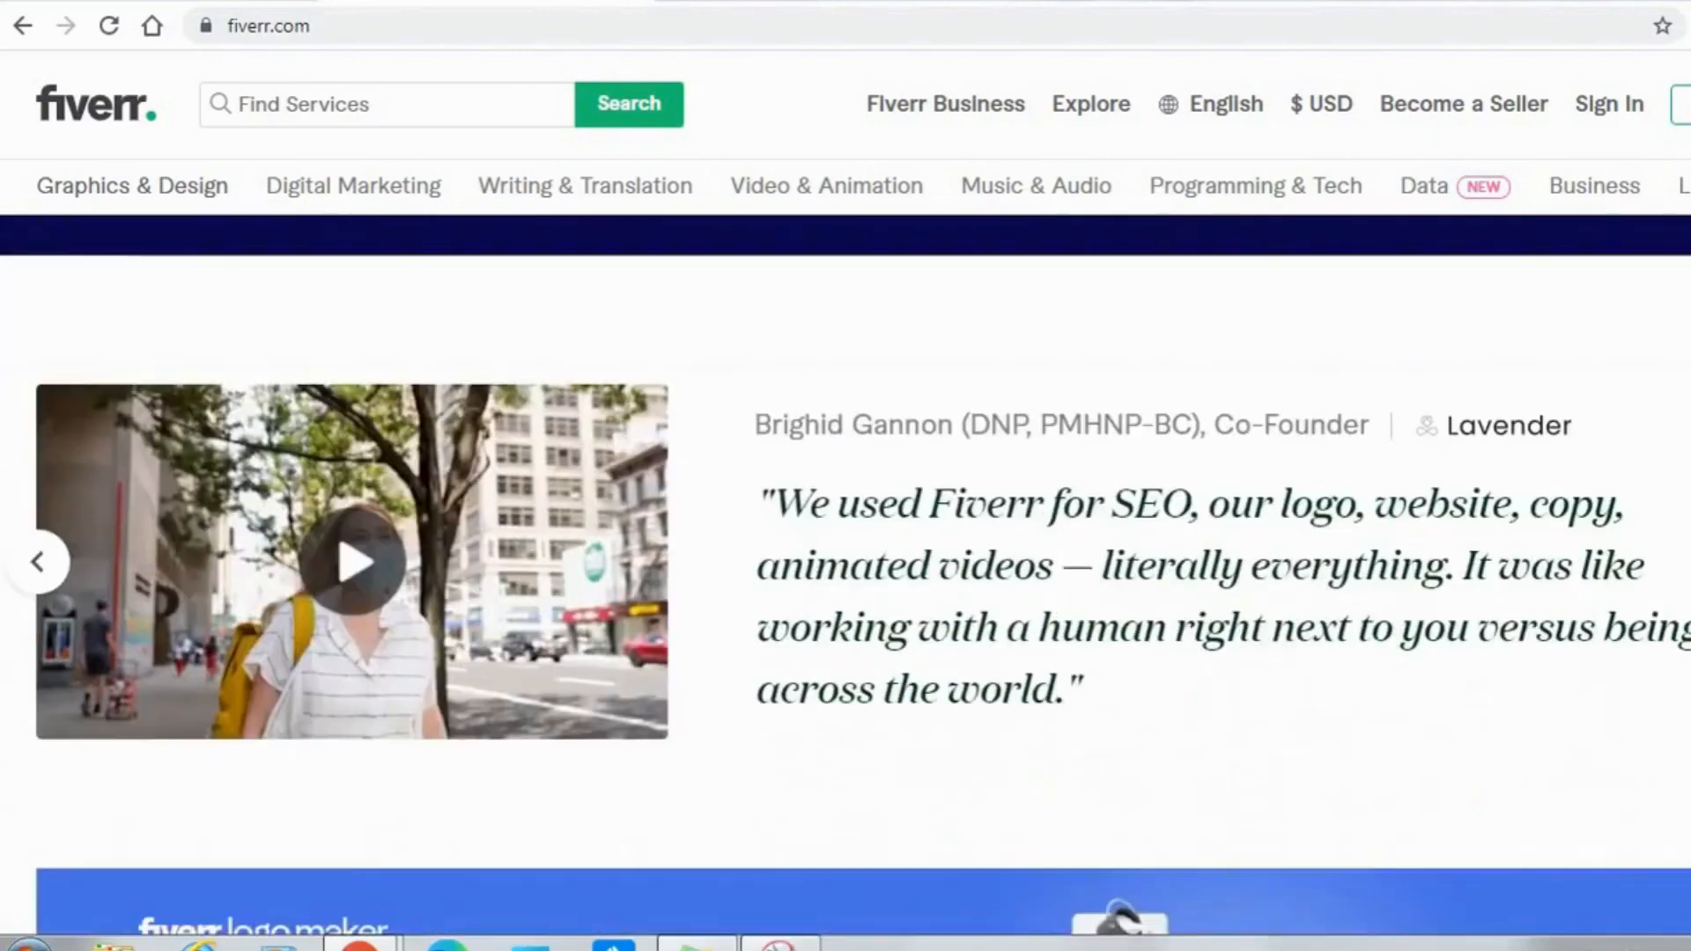
Look through the Fiverr home page, from the testimonials and freelancer projects down to the footer links and back up.
{"action": "scroll", "coordinate": [846, 572], "scroll_direction": "down", "scroll_amount": 14}
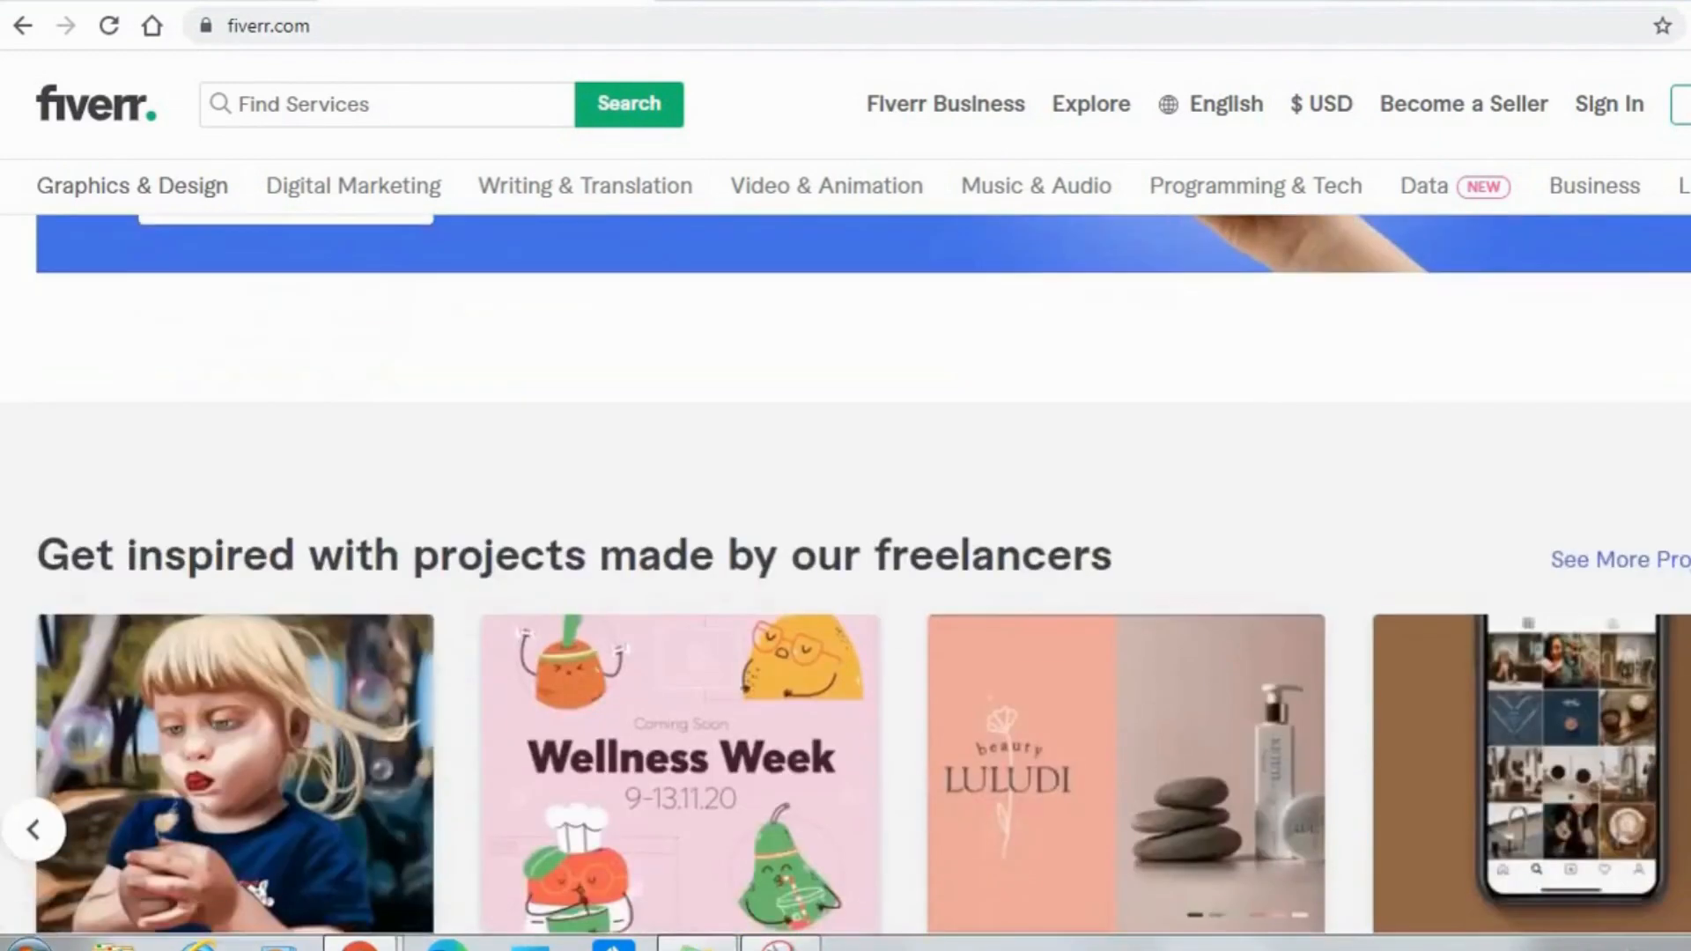
{"action": "scroll", "coordinate": [845, 572], "scroll_direction": "down", "scroll_amount": 12}
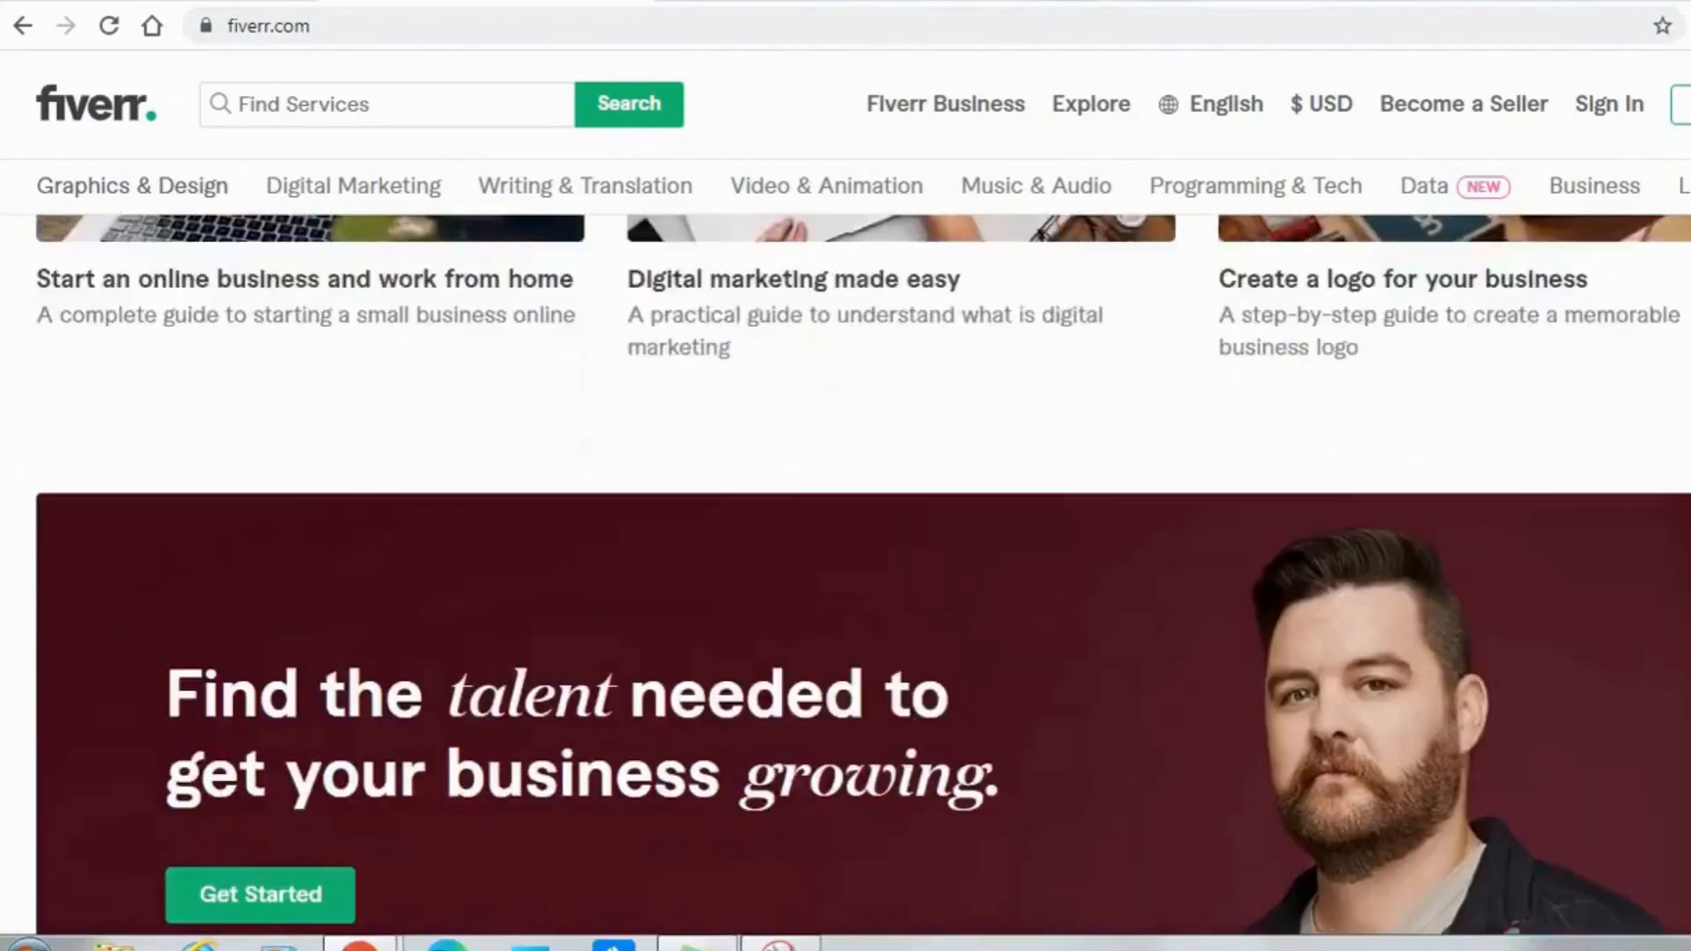
{"action": "scroll", "coordinate": [846, 573], "scroll_direction": "down", "scroll_amount": 3}
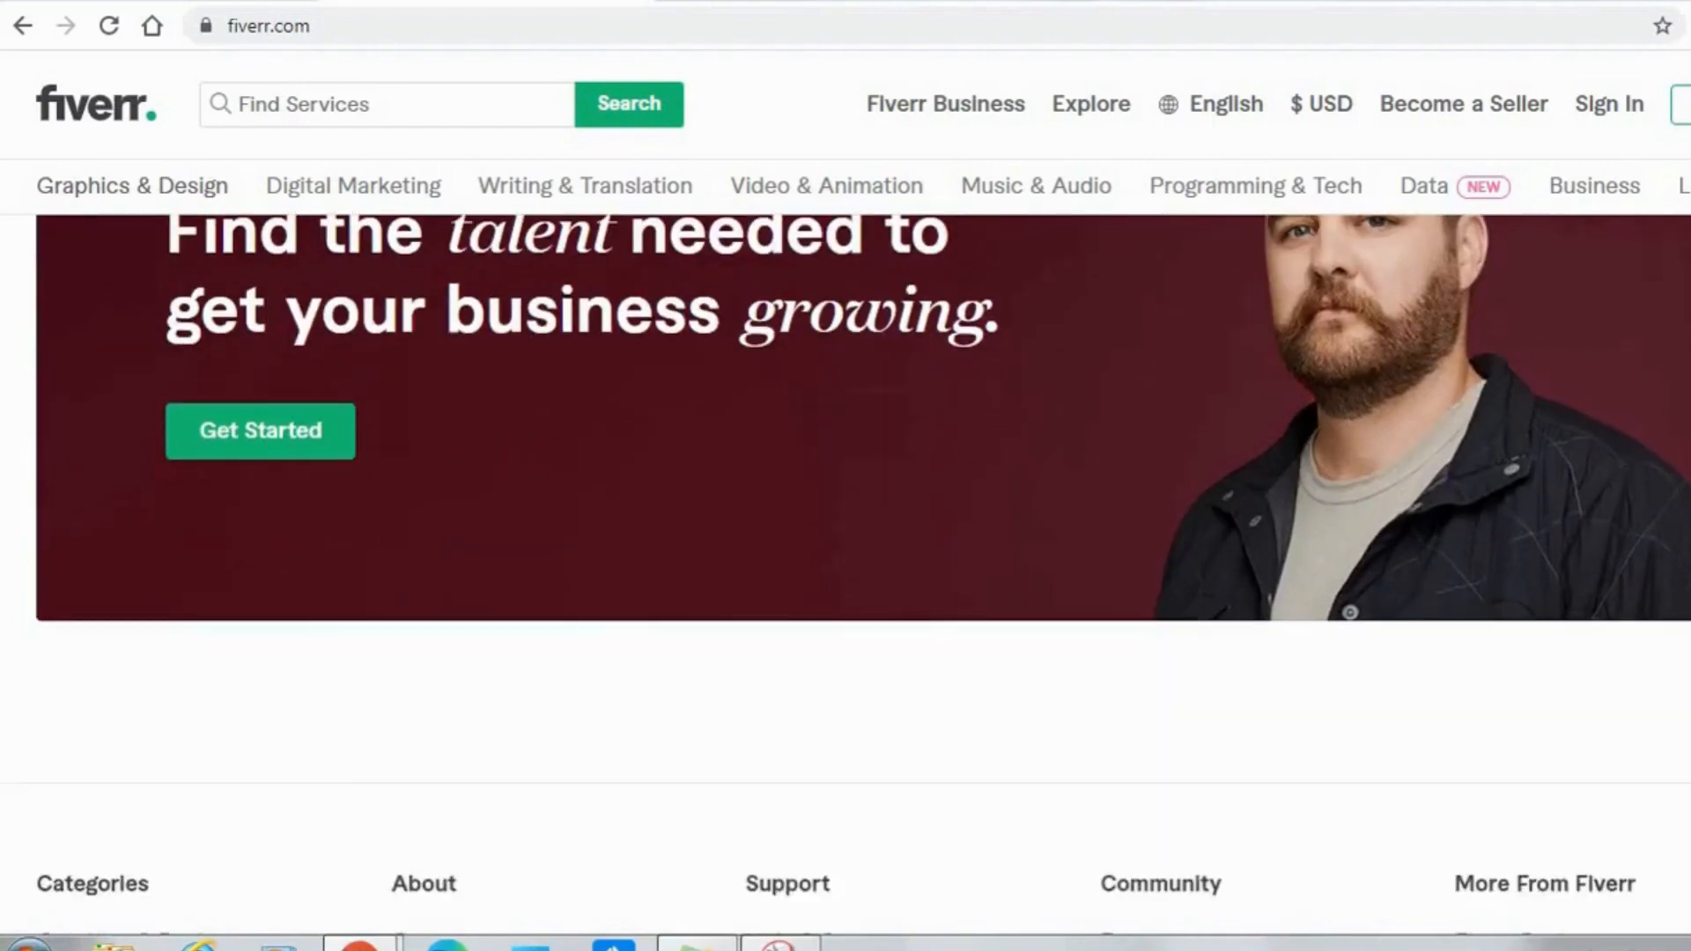
{"action": "scroll", "coordinate": [845, 572], "scroll_direction": "down", "scroll_amount": 2}
{"action": "scroll", "coordinate": [845, 572], "scroll_direction": "up", "scroll_amount": 3}
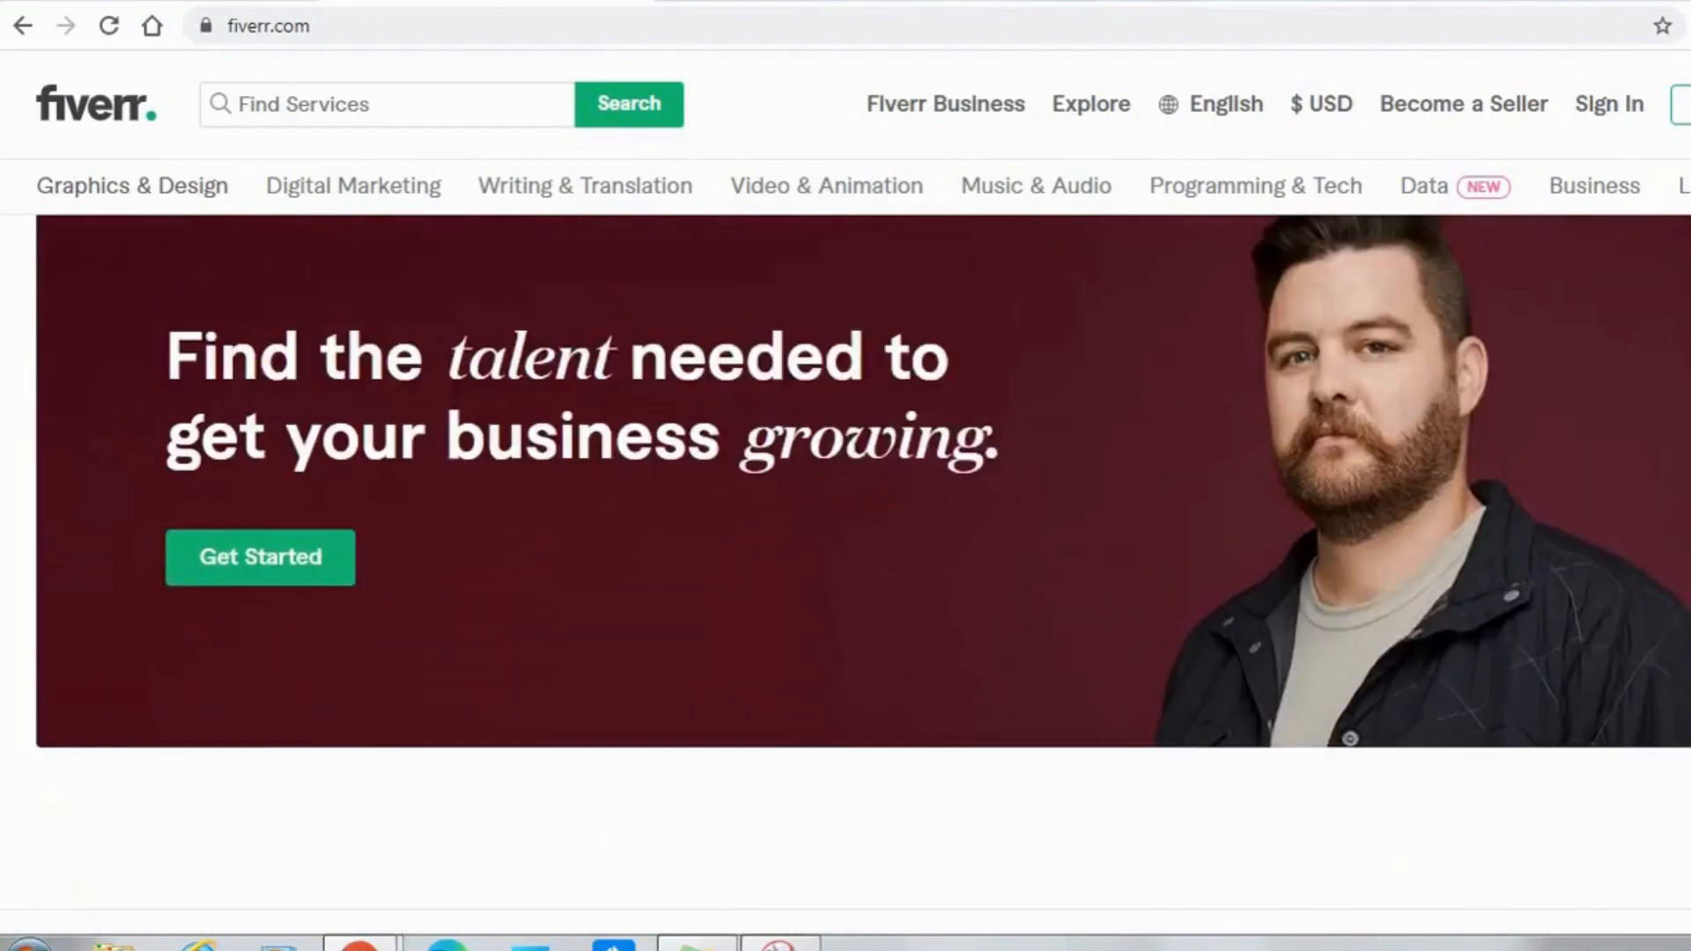
{"action": "scroll", "coordinate": [846, 572], "scroll_direction": "down", "scroll_amount": 2}
{"action": "scroll", "coordinate": [845, 573], "scroll_direction": "down", "scroll_amount": 4}
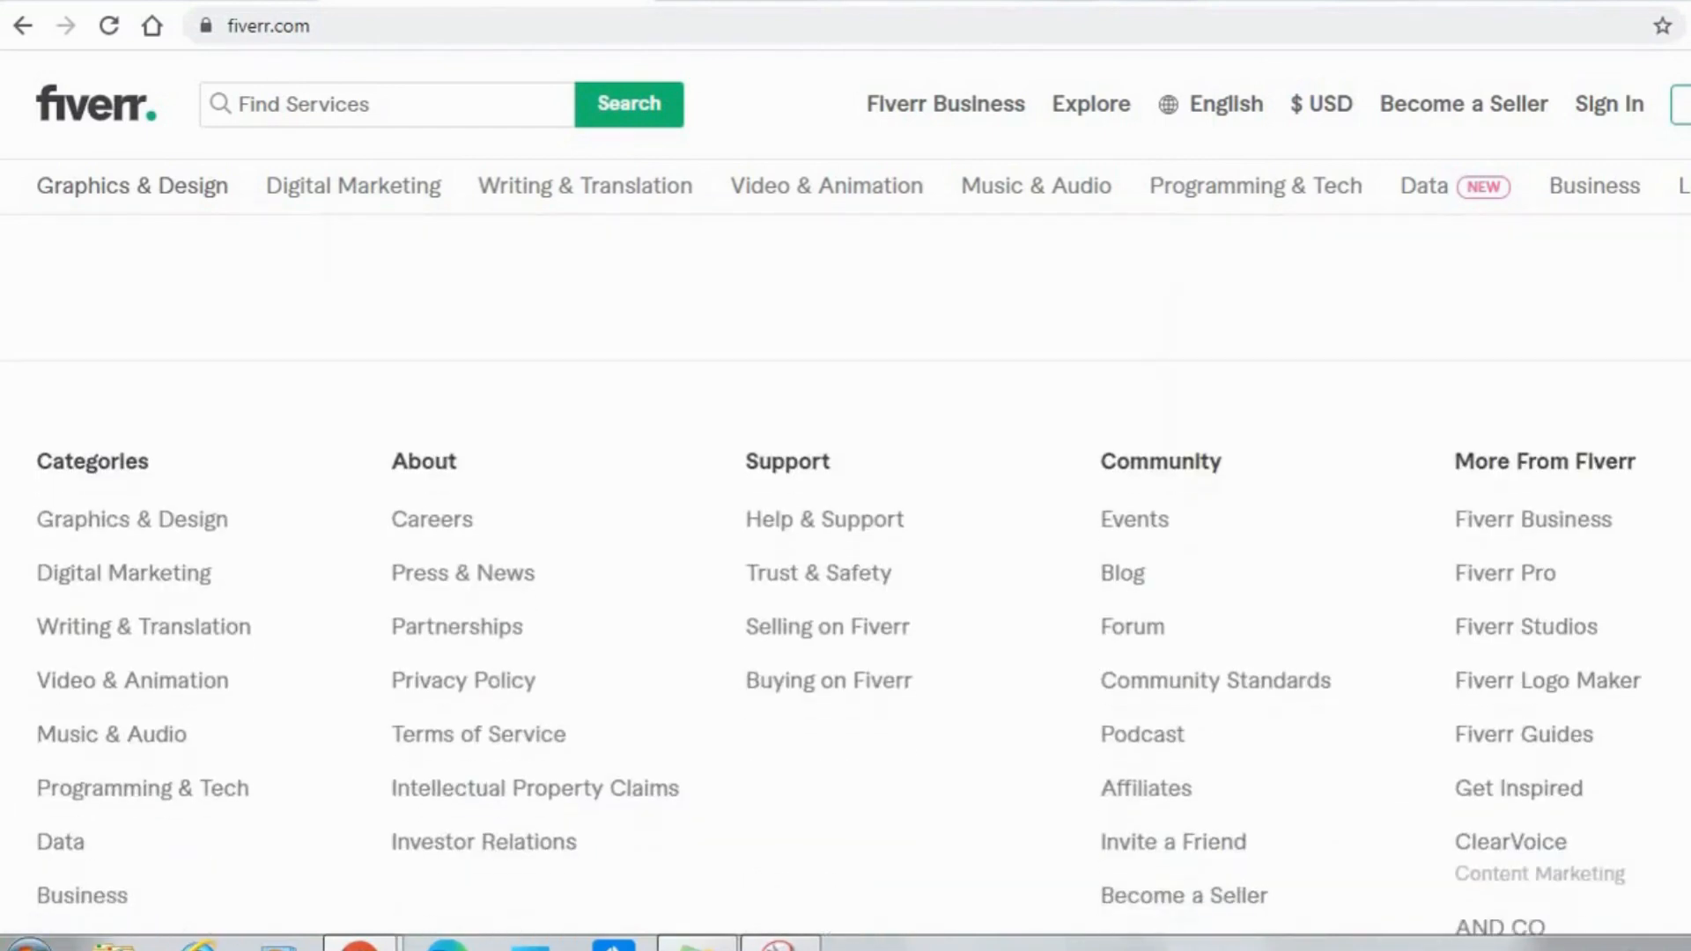
{"action": "scroll", "coordinate": [846, 573], "scroll_direction": "up", "scroll_amount": 15}
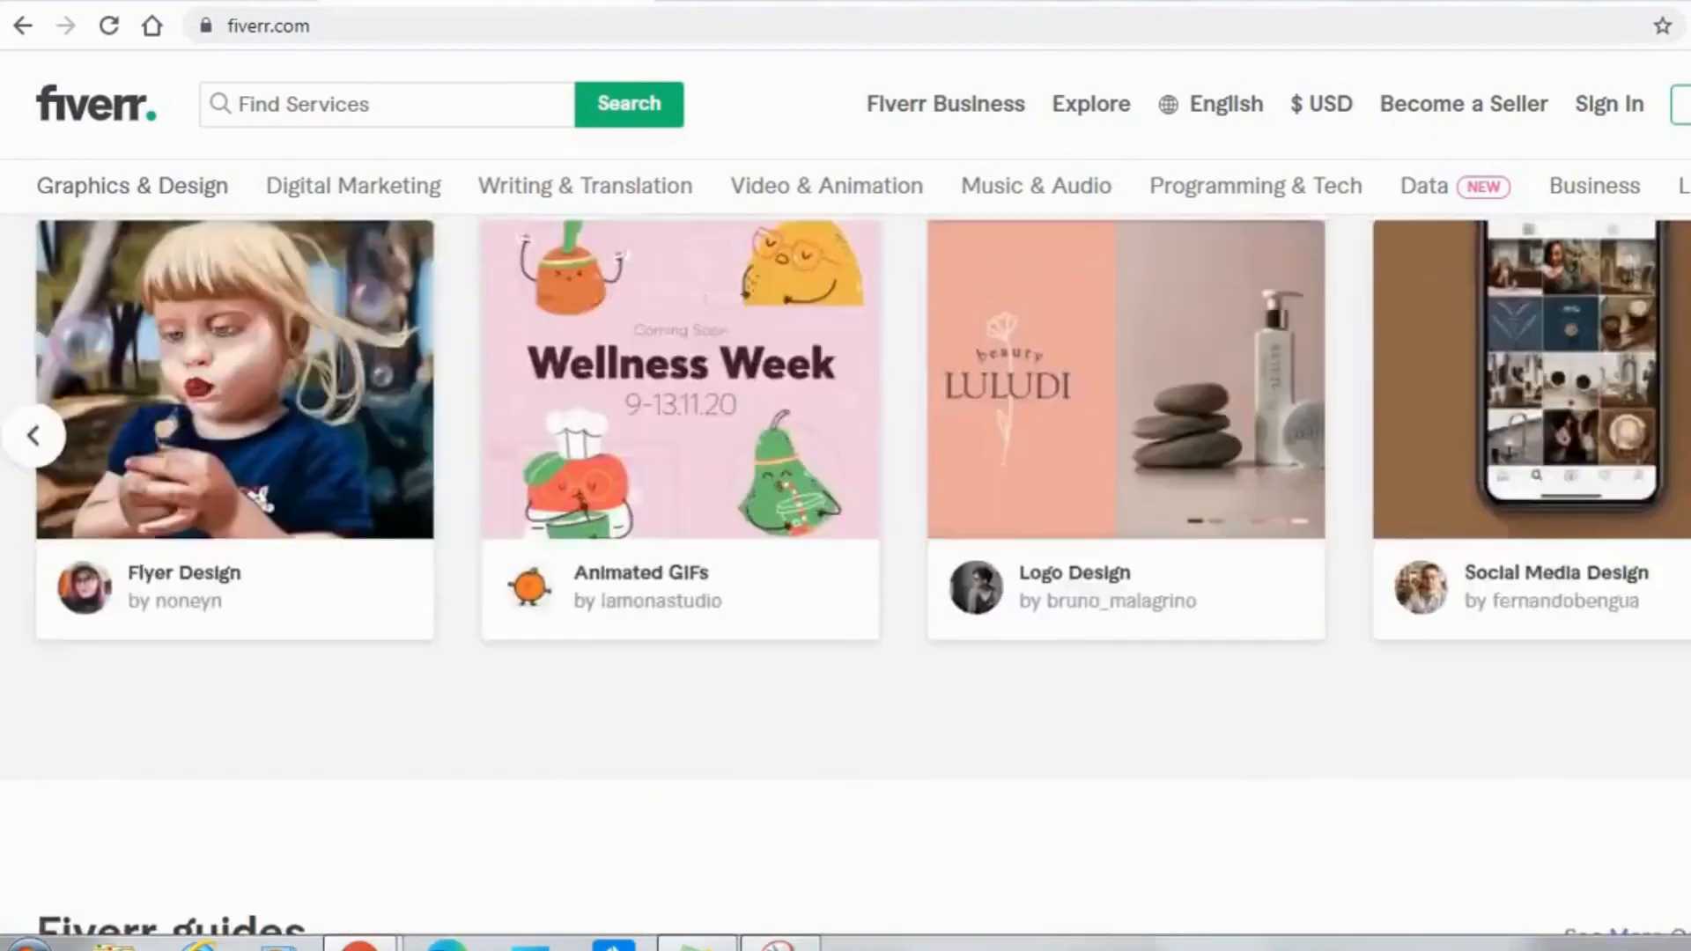
{"action": "scroll", "coordinate": [846, 572], "scroll_direction": "up", "scroll_amount": 10}
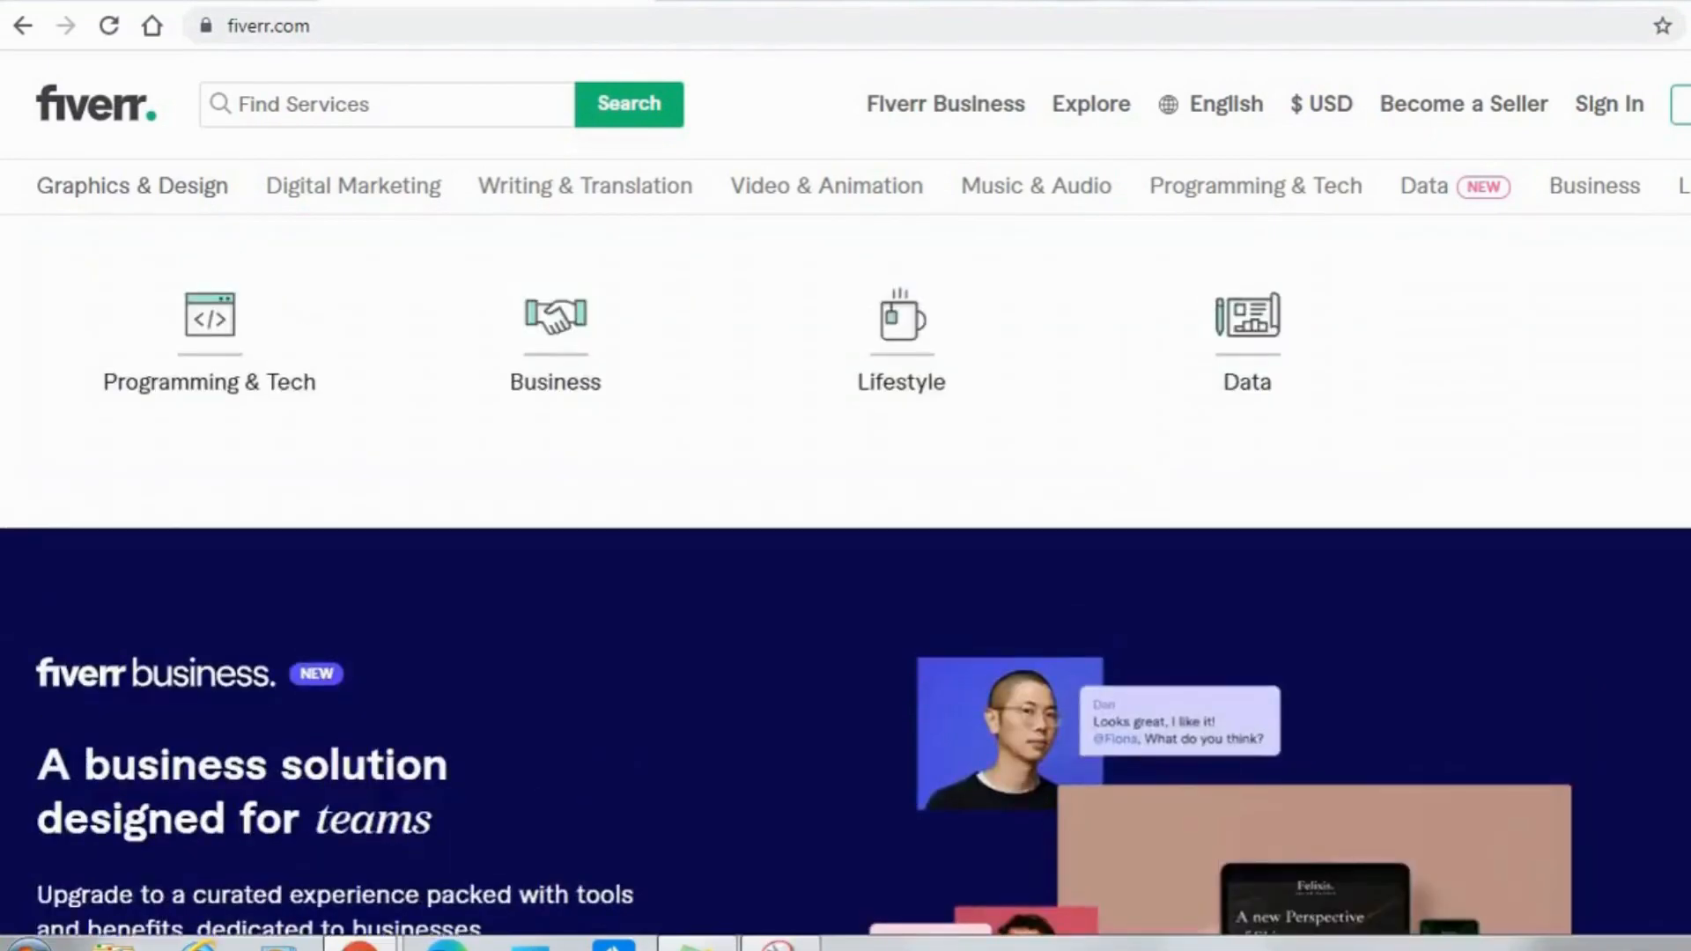
{"action": "scroll", "coordinate": [1685, 211], "scroll_direction": "up", "scroll_amount": 12}
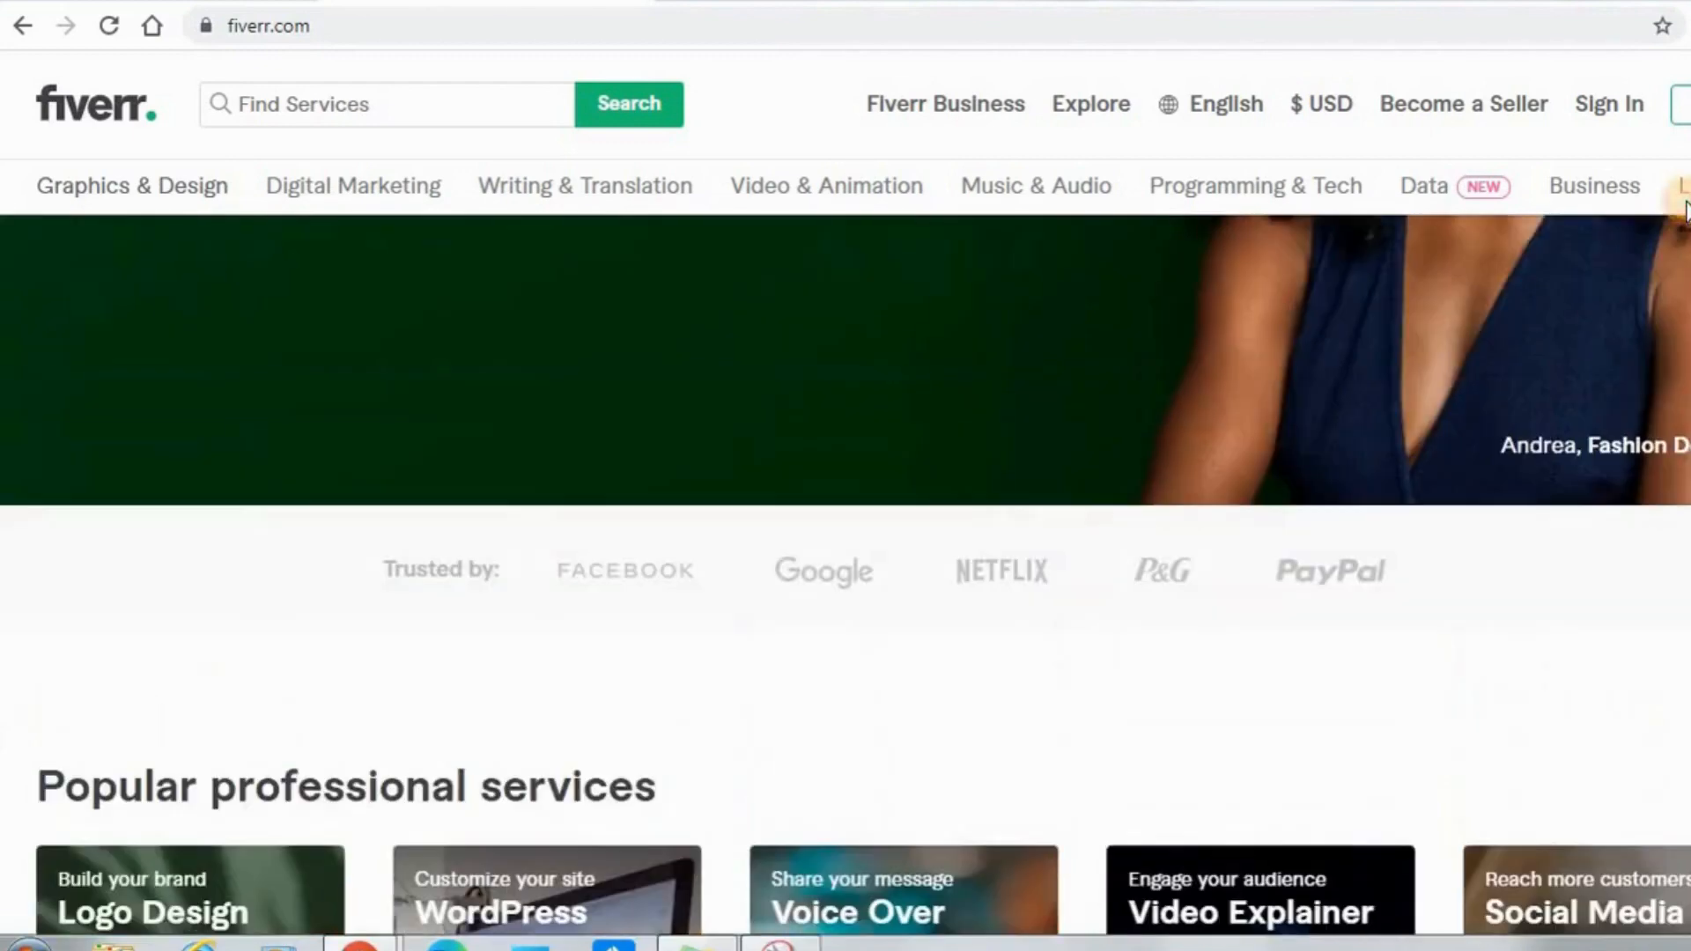
{"action": "scroll", "coordinate": [1685, 212], "scroll_direction": "up", "scroll_amount": 5}
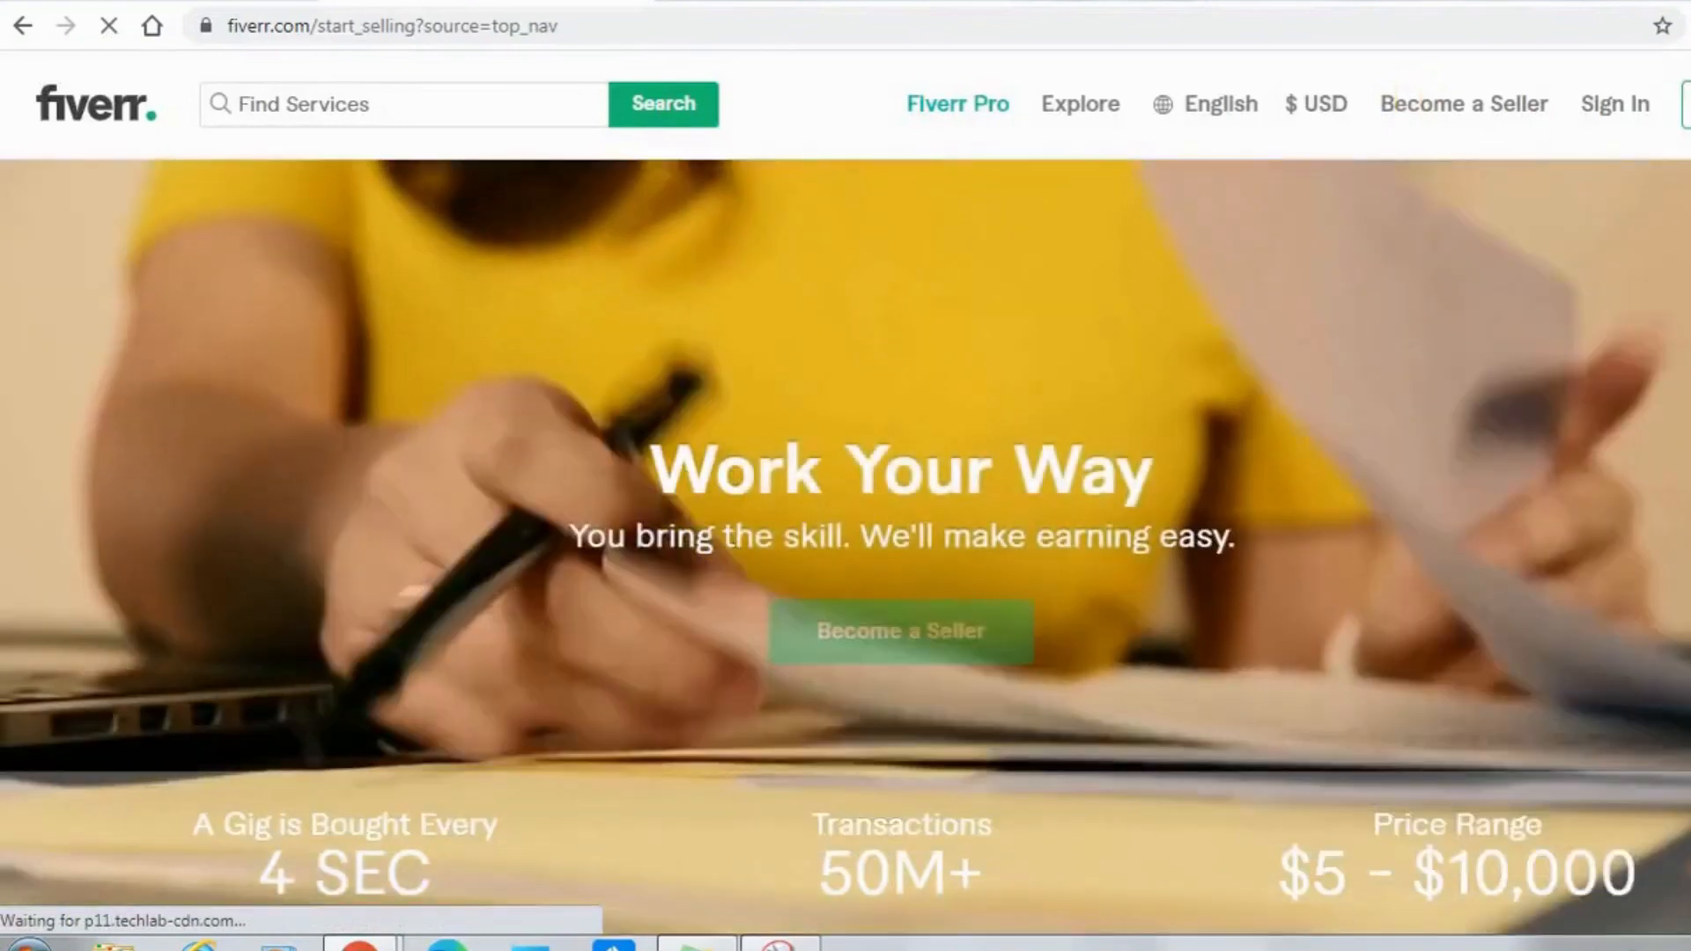
Look over the seller landing page and open the Join Fiverr form for becoming a seller.
{"action": "scroll", "coordinate": [1643, 714], "scroll_direction": "down", "scroll_amount": 4}
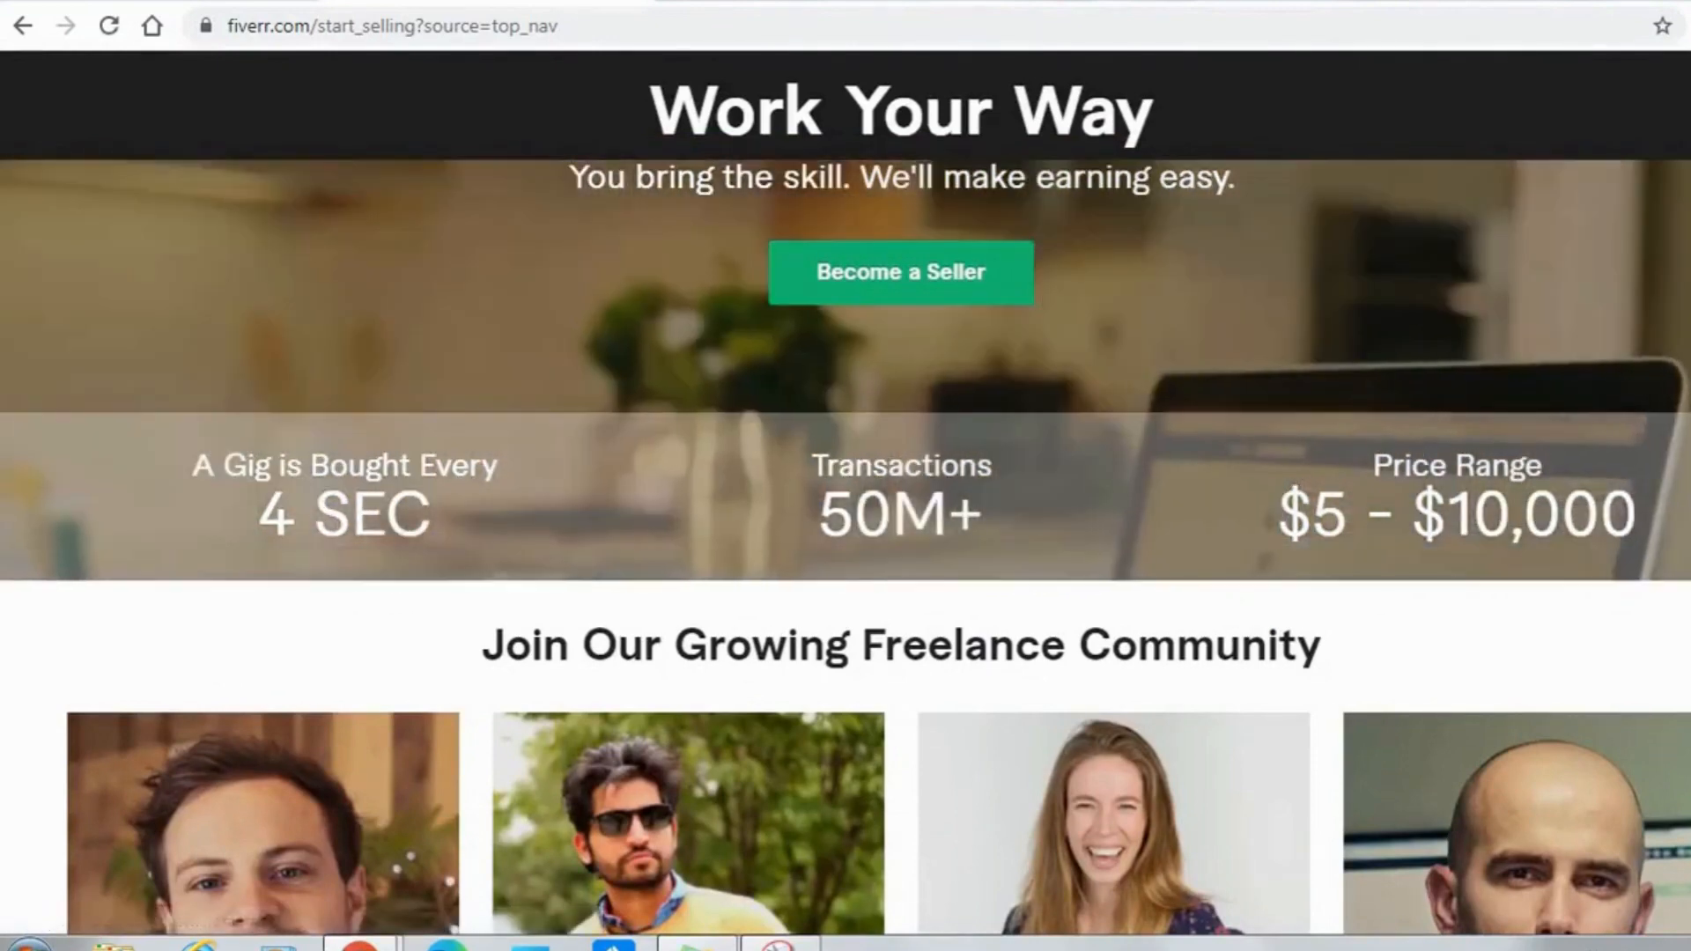
{"action": "scroll", "coordinate": [846, 502], "scroll_direction": "down", "scroll_amount": 1}
{"action": "scroll", "coordinate": [846, 502], "scroll_direction": "down", "scroll_amount": 5}
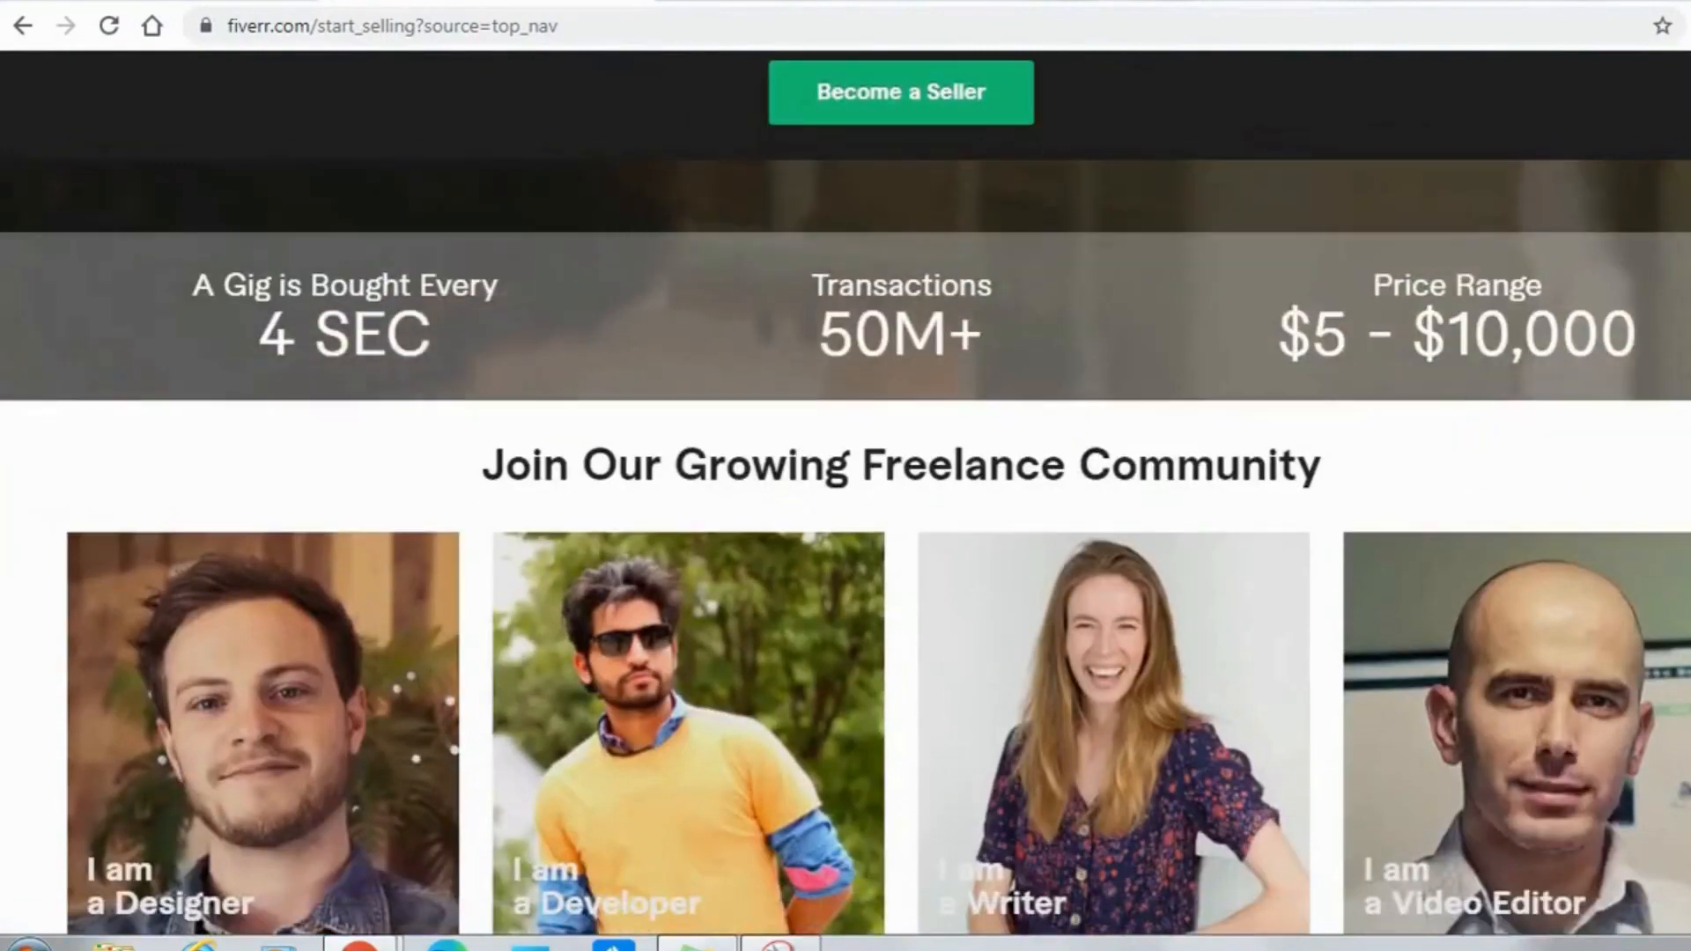
{"action": "scroll", "coordinate": [846, 502], "scroll_direction": "up", "scroll_amount": 9}
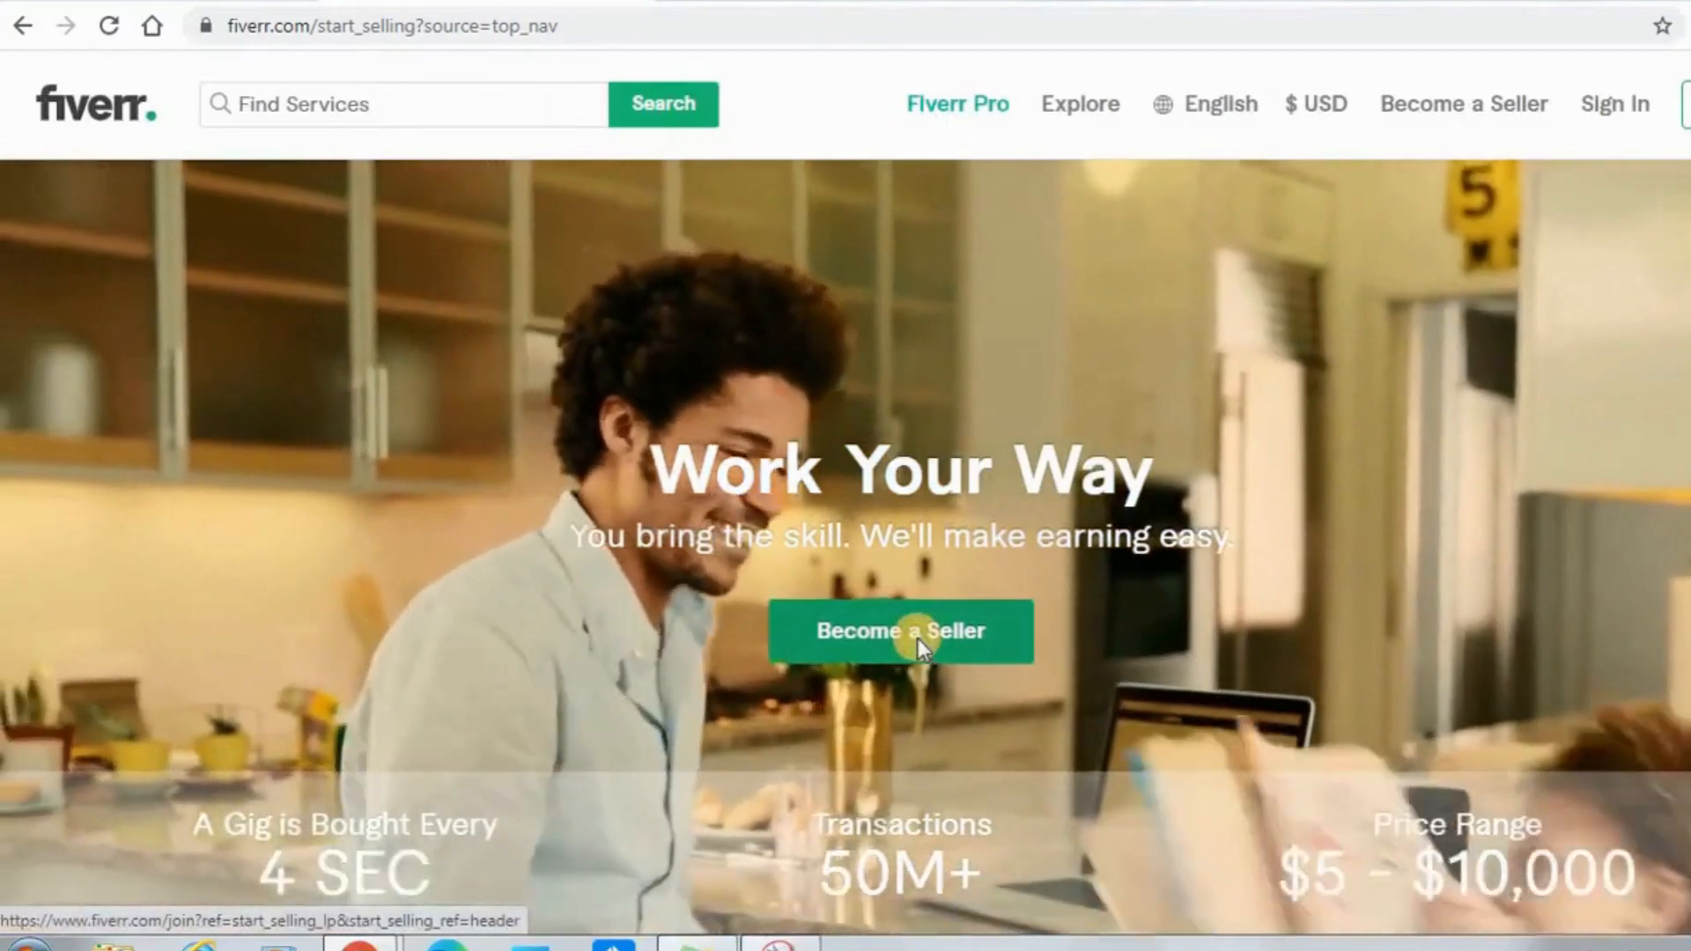
{"action": "left_click", "coordinate": [918, 646]}
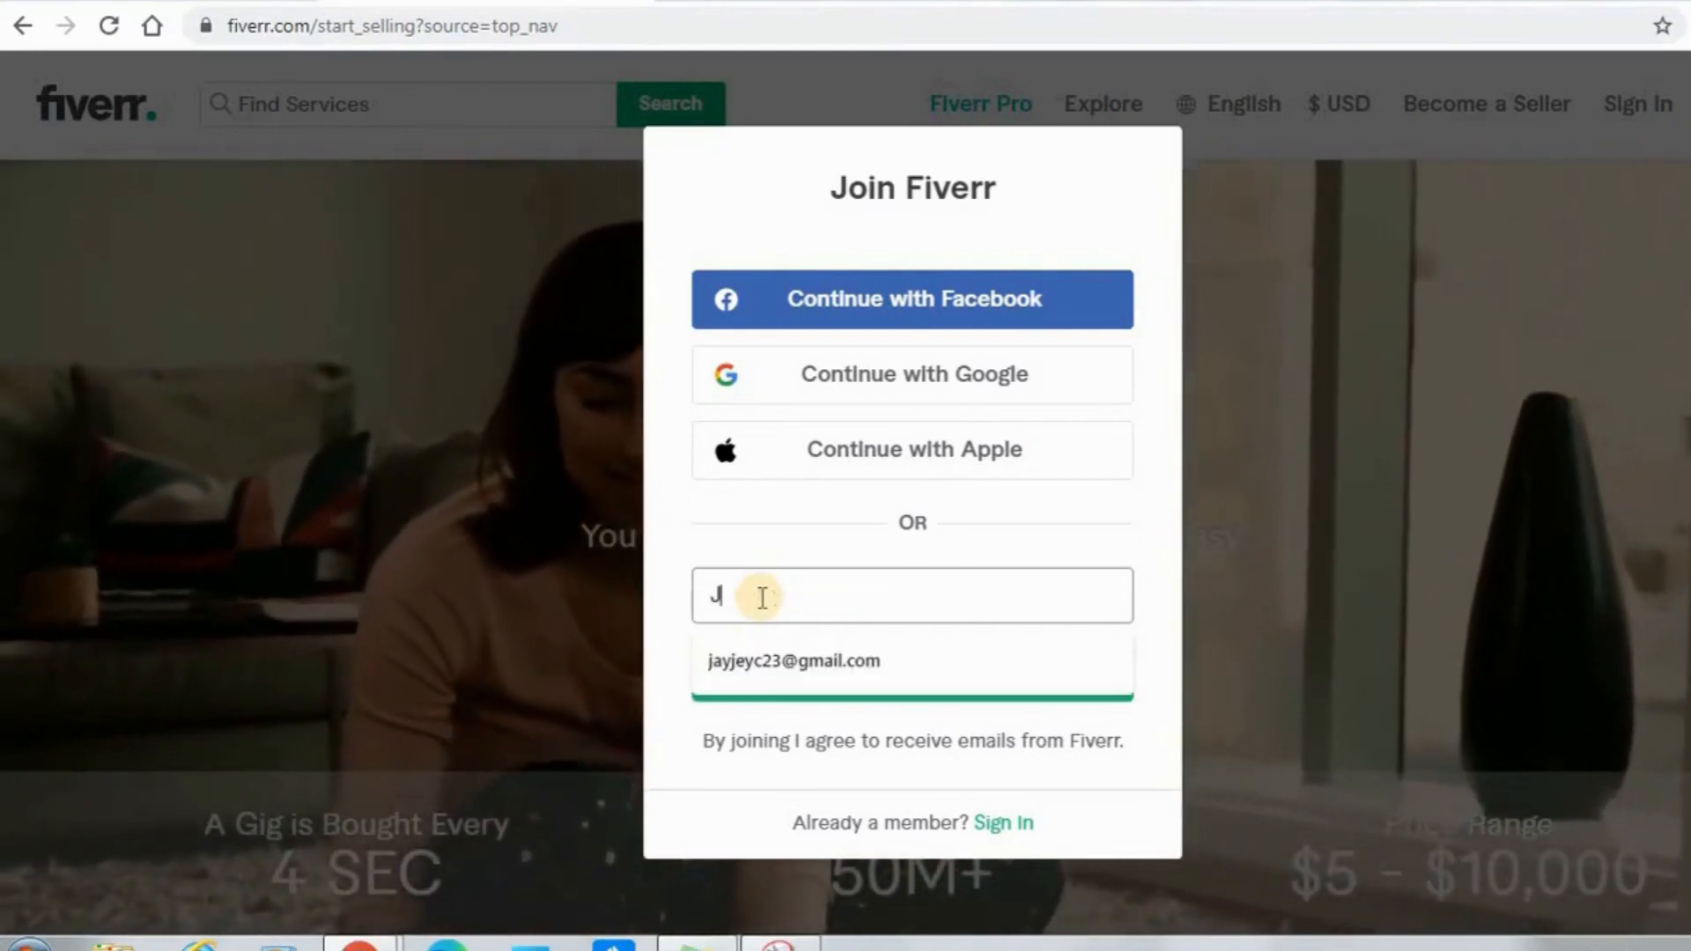
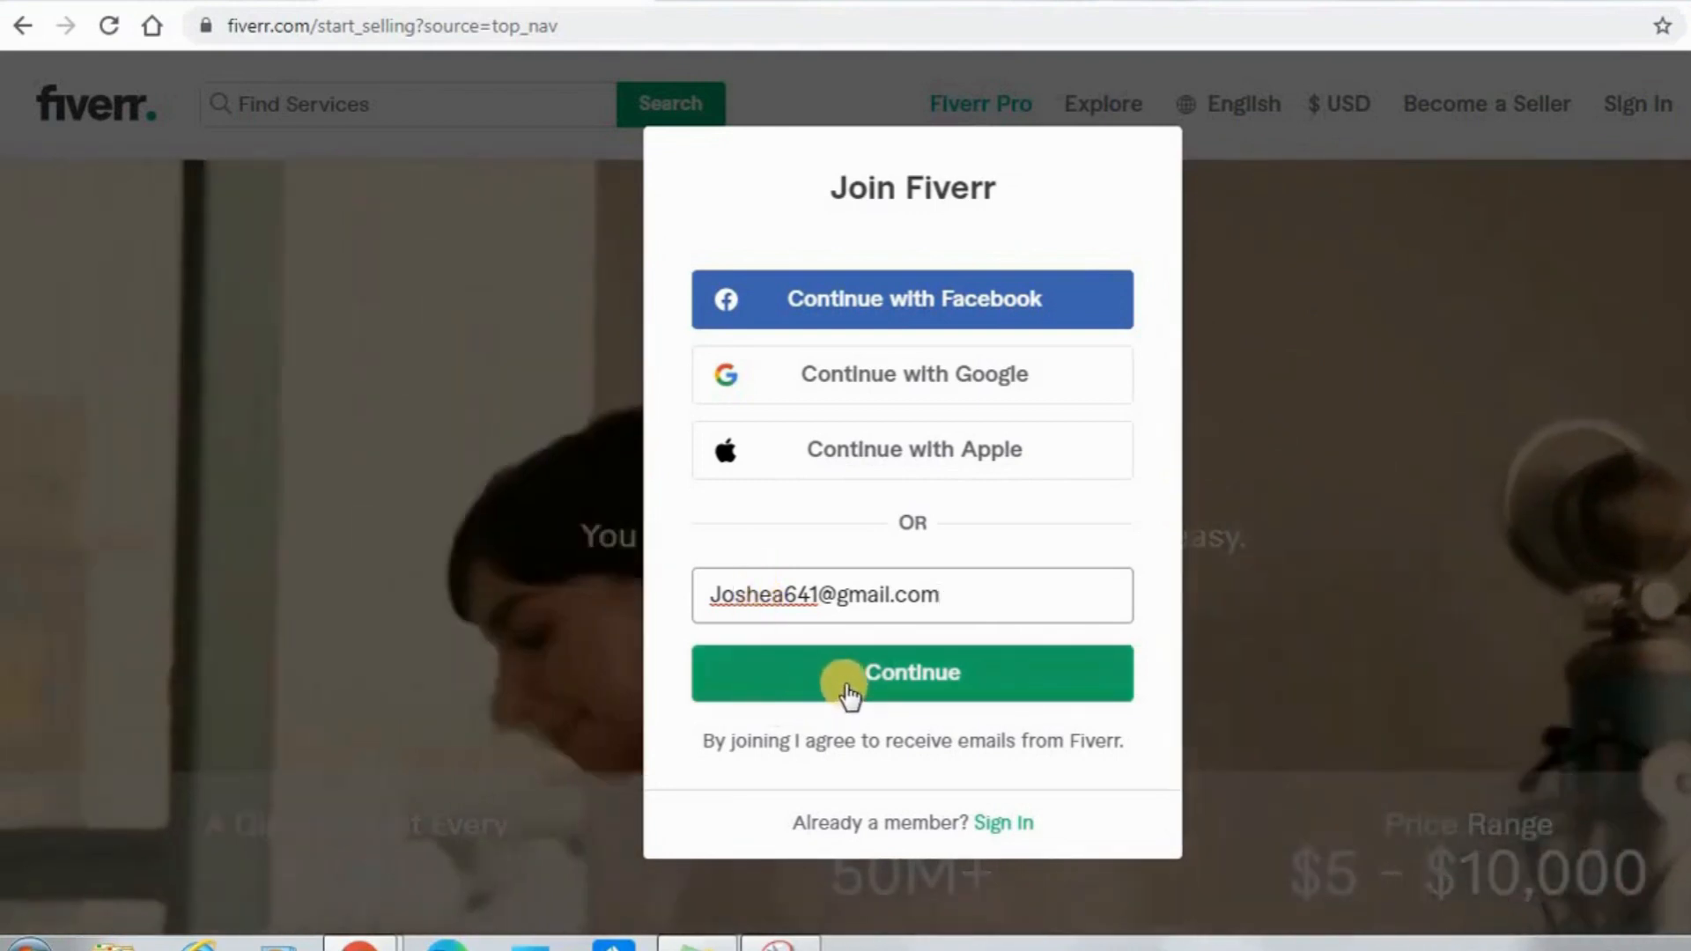
Enter the e-mail address in the Join Fiverr form and continue to the account details.
{"action": "left_click", "coordinate": [844, 691]}
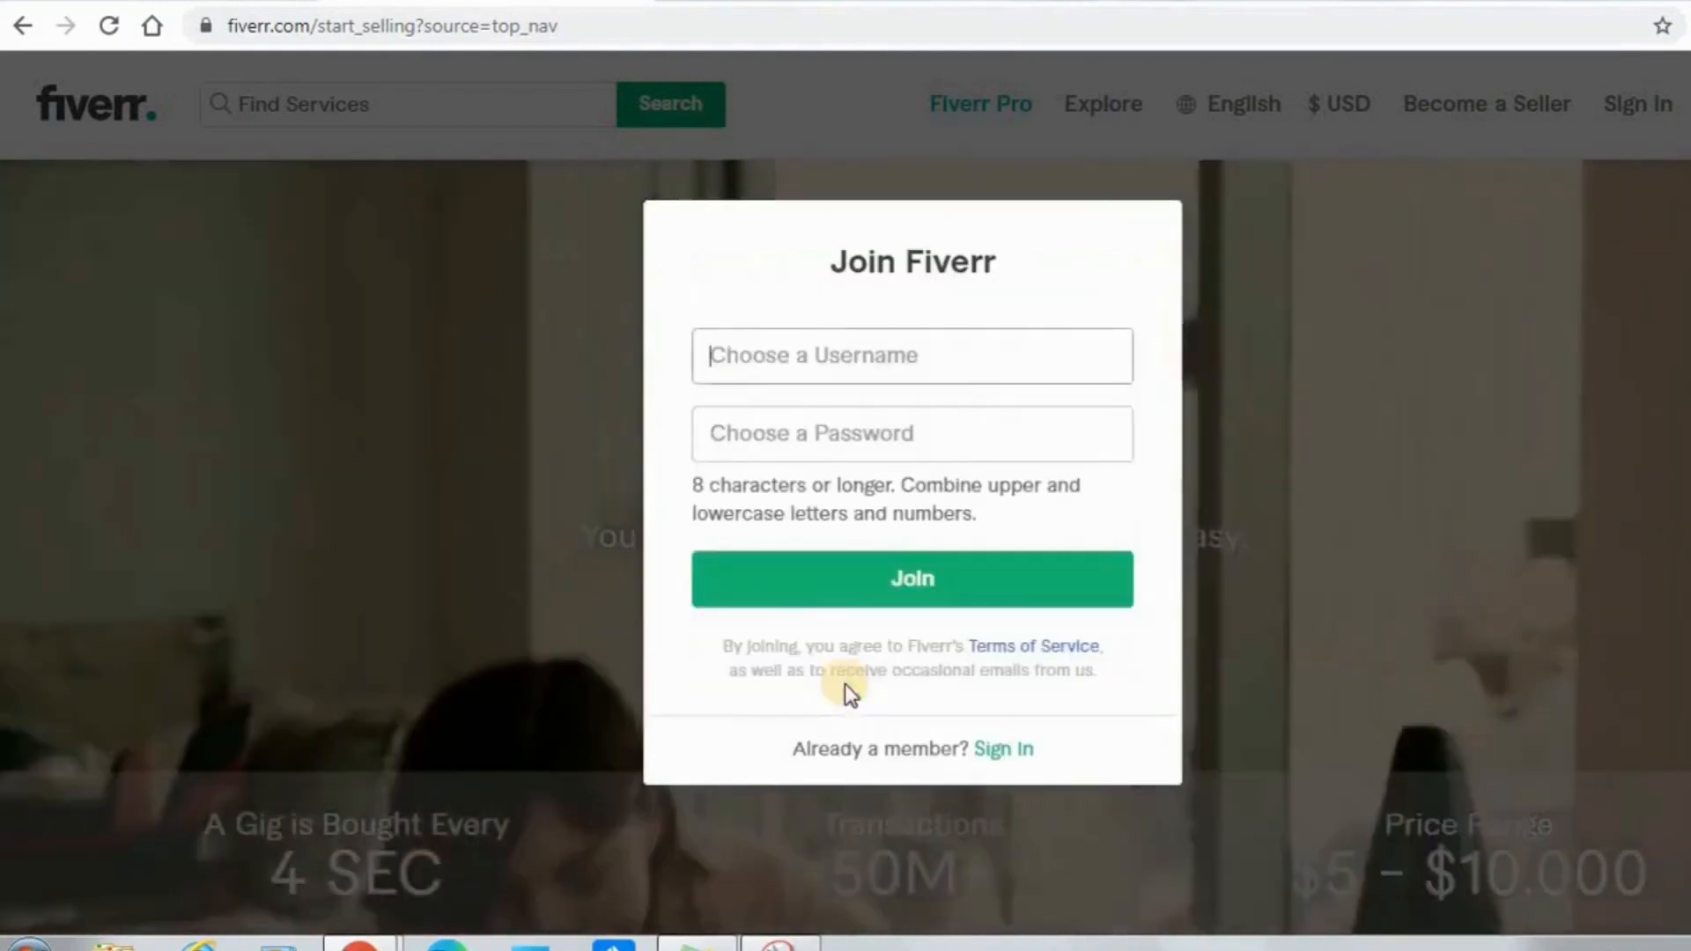
Try a first username made of a short first name followed by "sales" for the new account.
{"action": "left_click", "coordinate": [763, 361]}
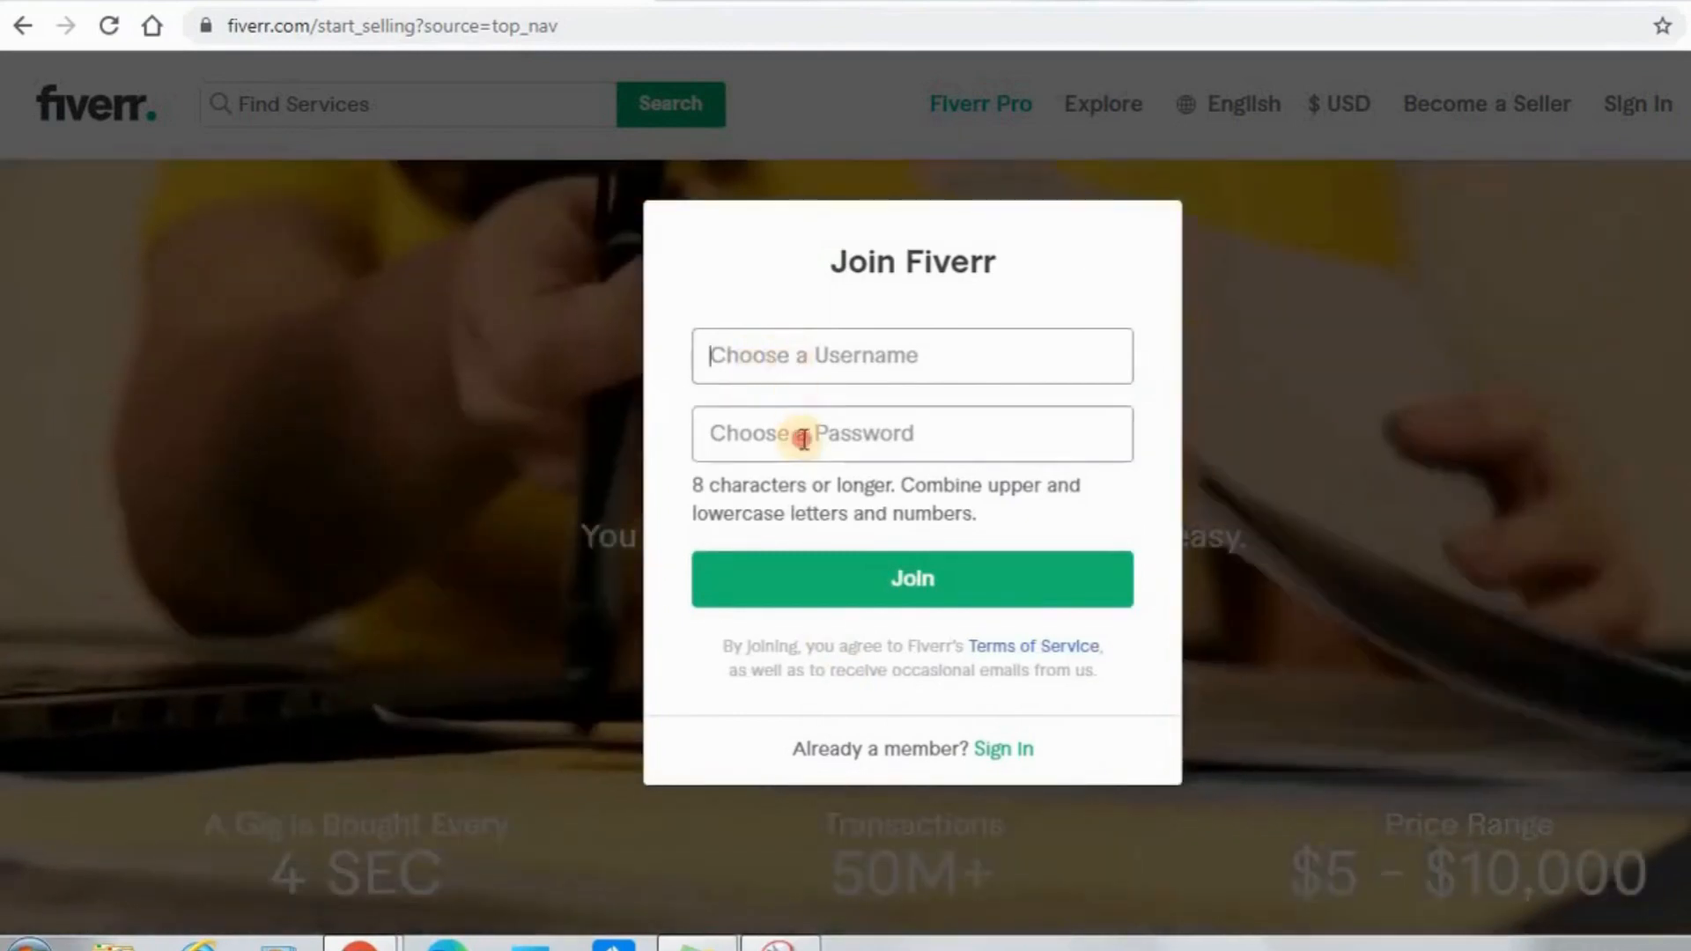
{"action": "left_click", "coordinate": [802, 439]}
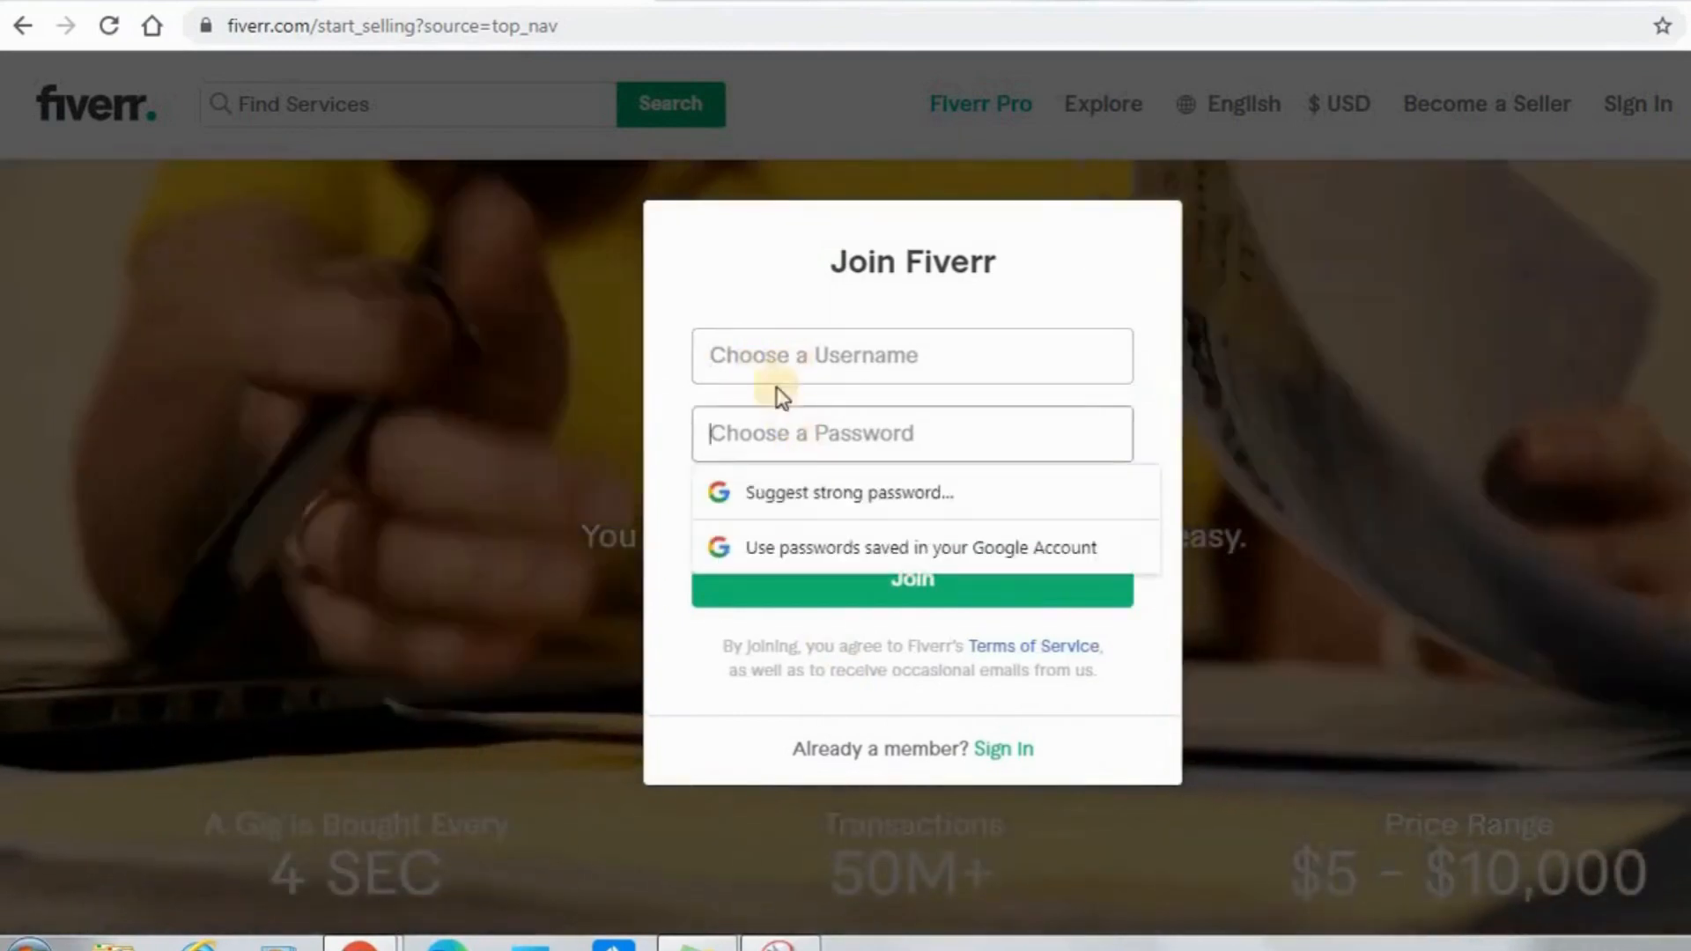
{"action": "left_click", "coordinate": [765, 353]}
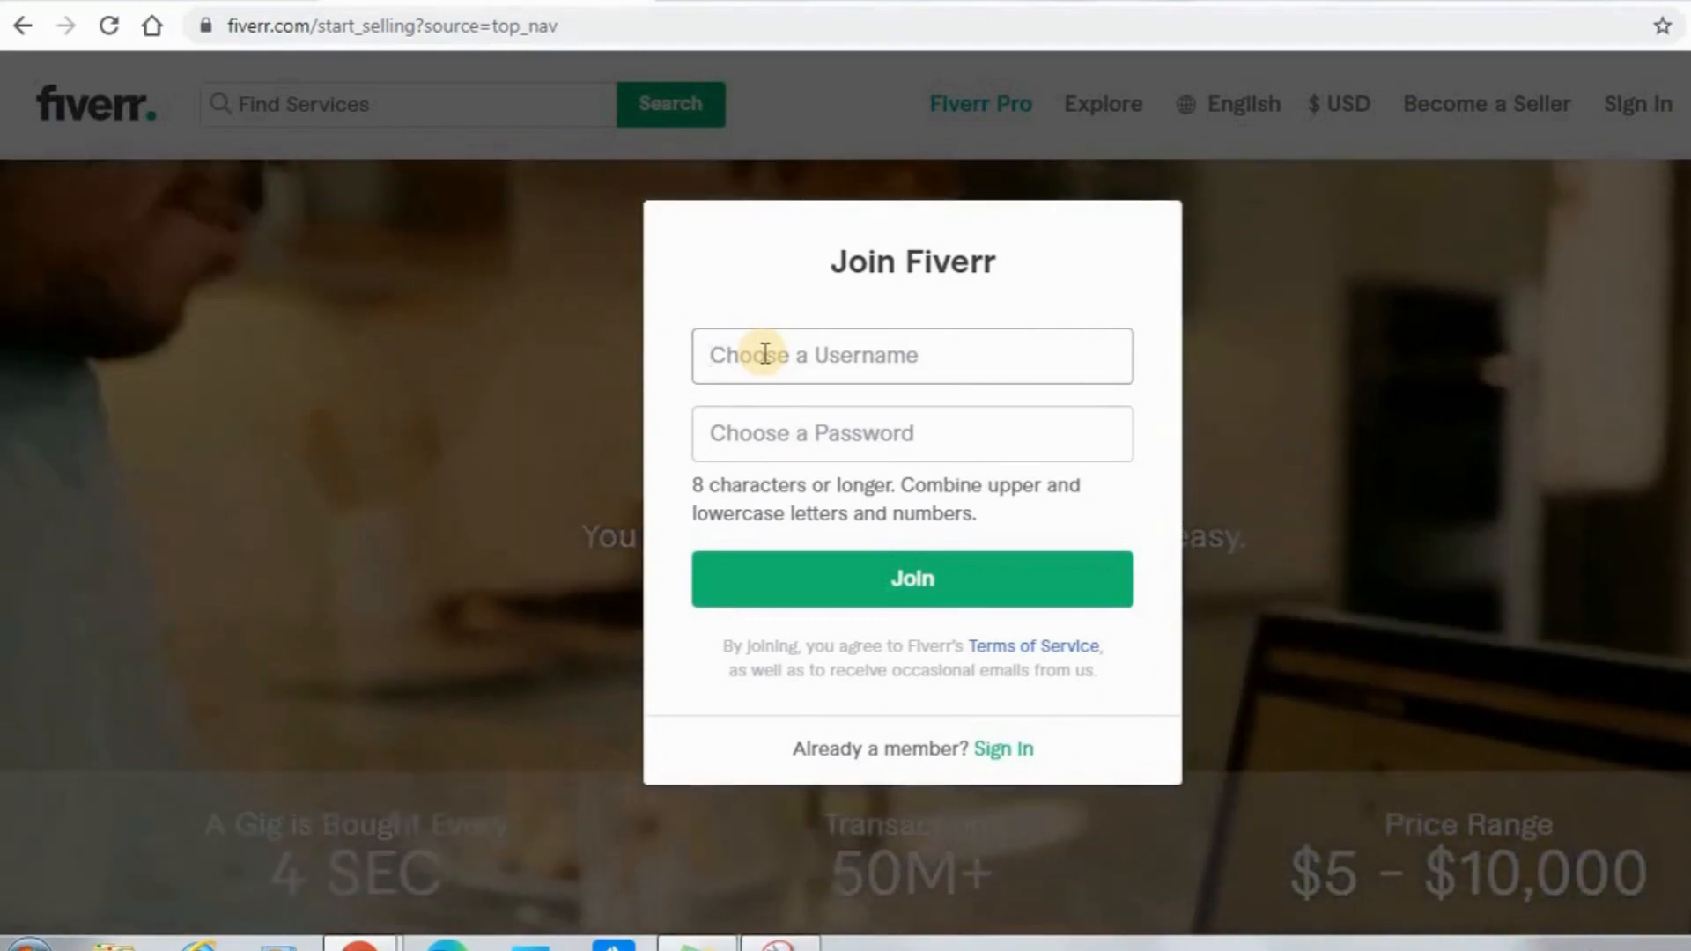
{"action": "left_click", "coordinate": [764, 353]}
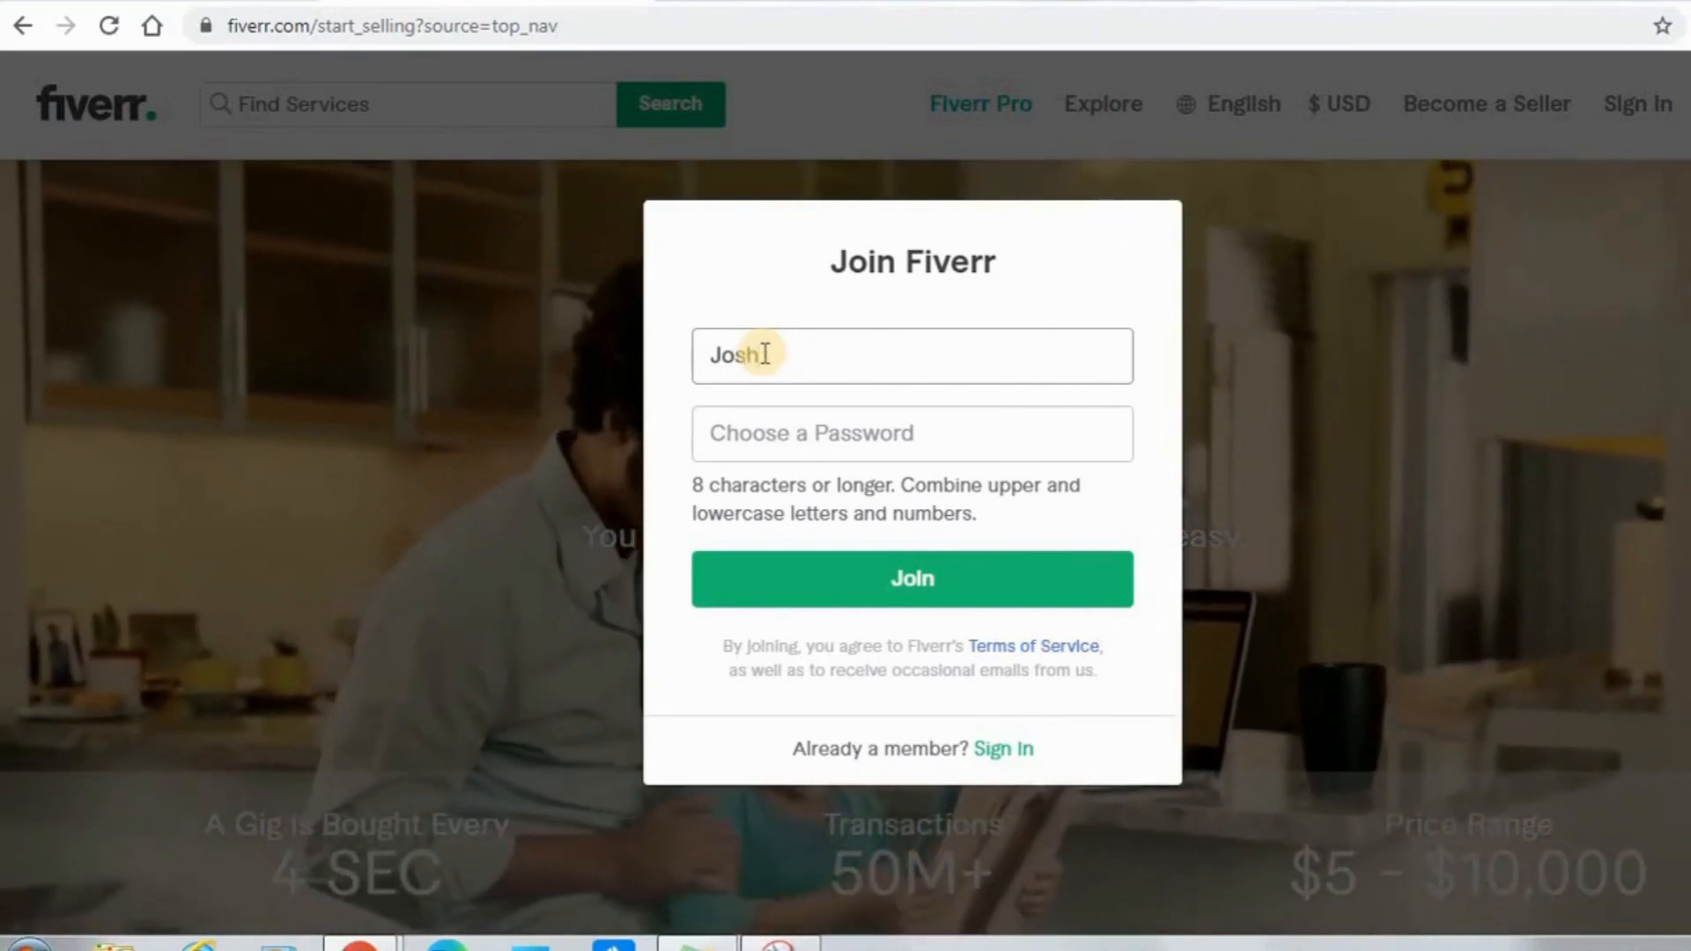
{"action": "type", "text": "Joshsa"}
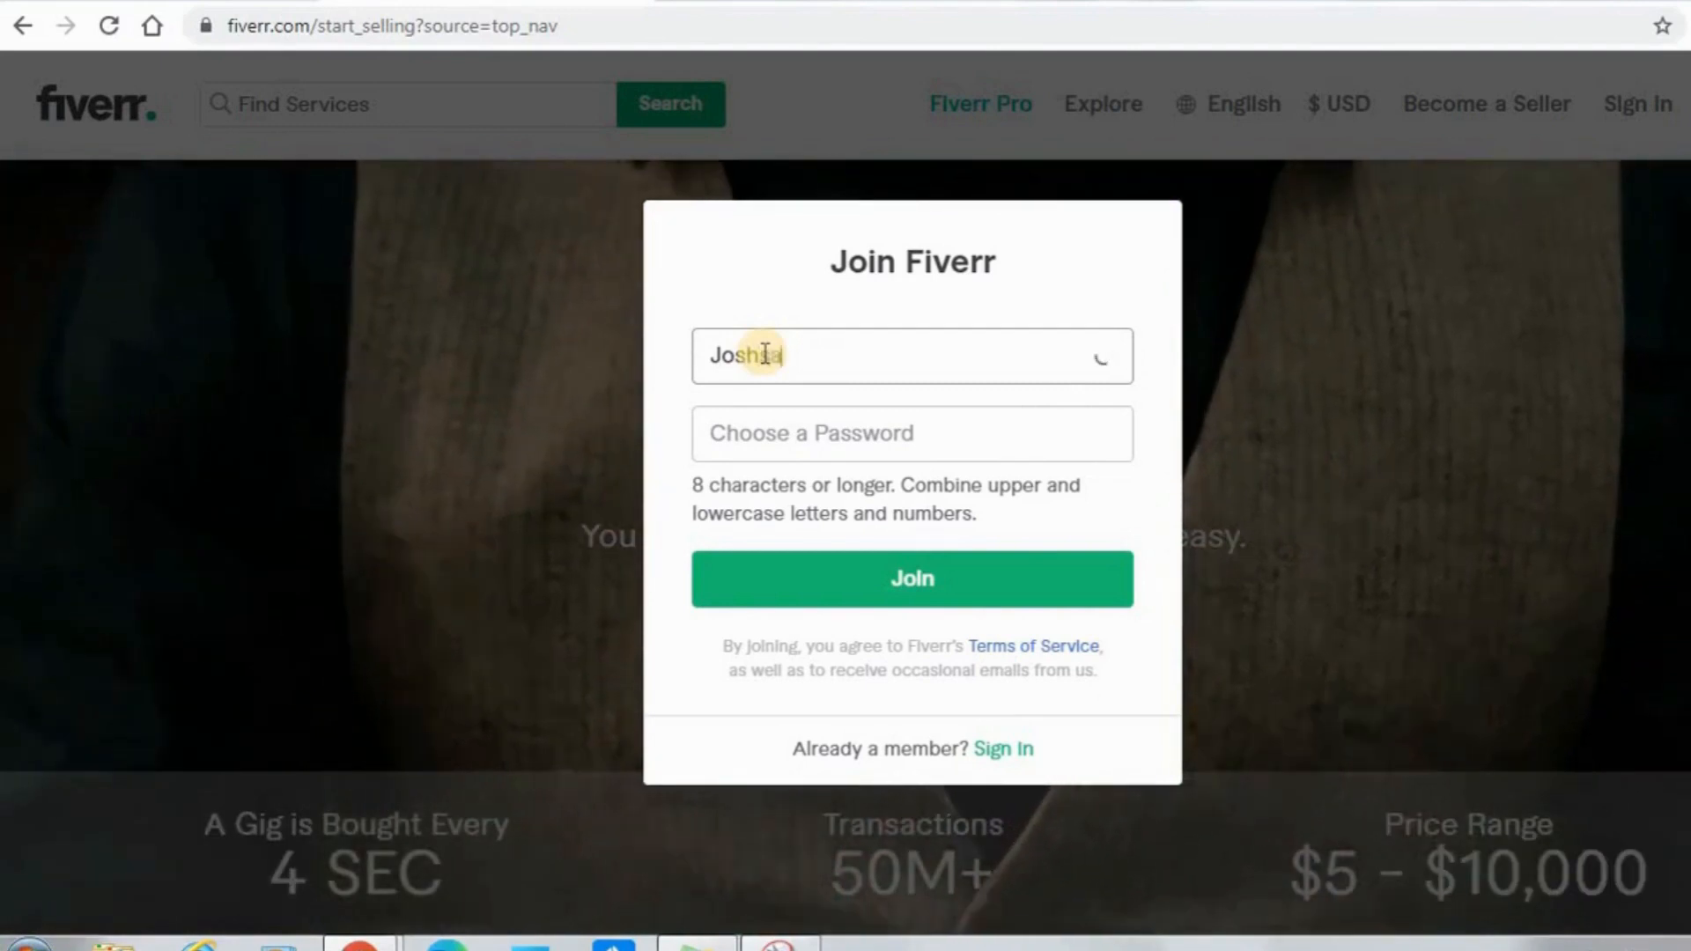
{"action": "type", "text": "les"}
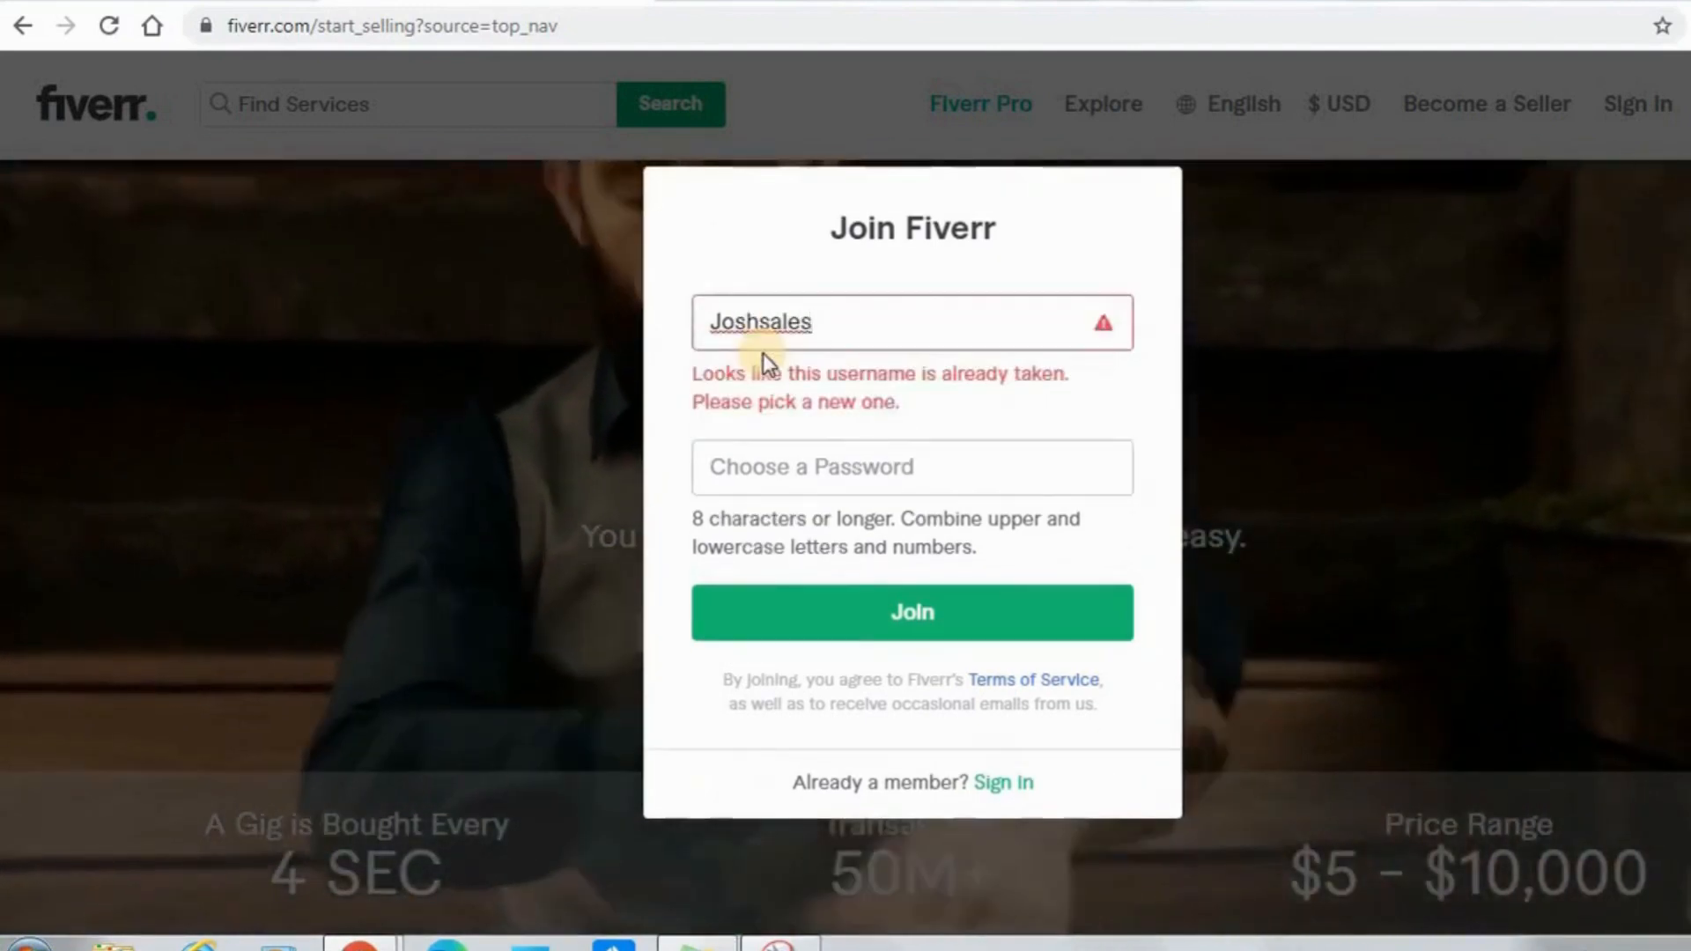
Replace the rejected username with one that matches the part of the e-mail address before the @ sign.
{"action": "key", "text": "BackSpace"}
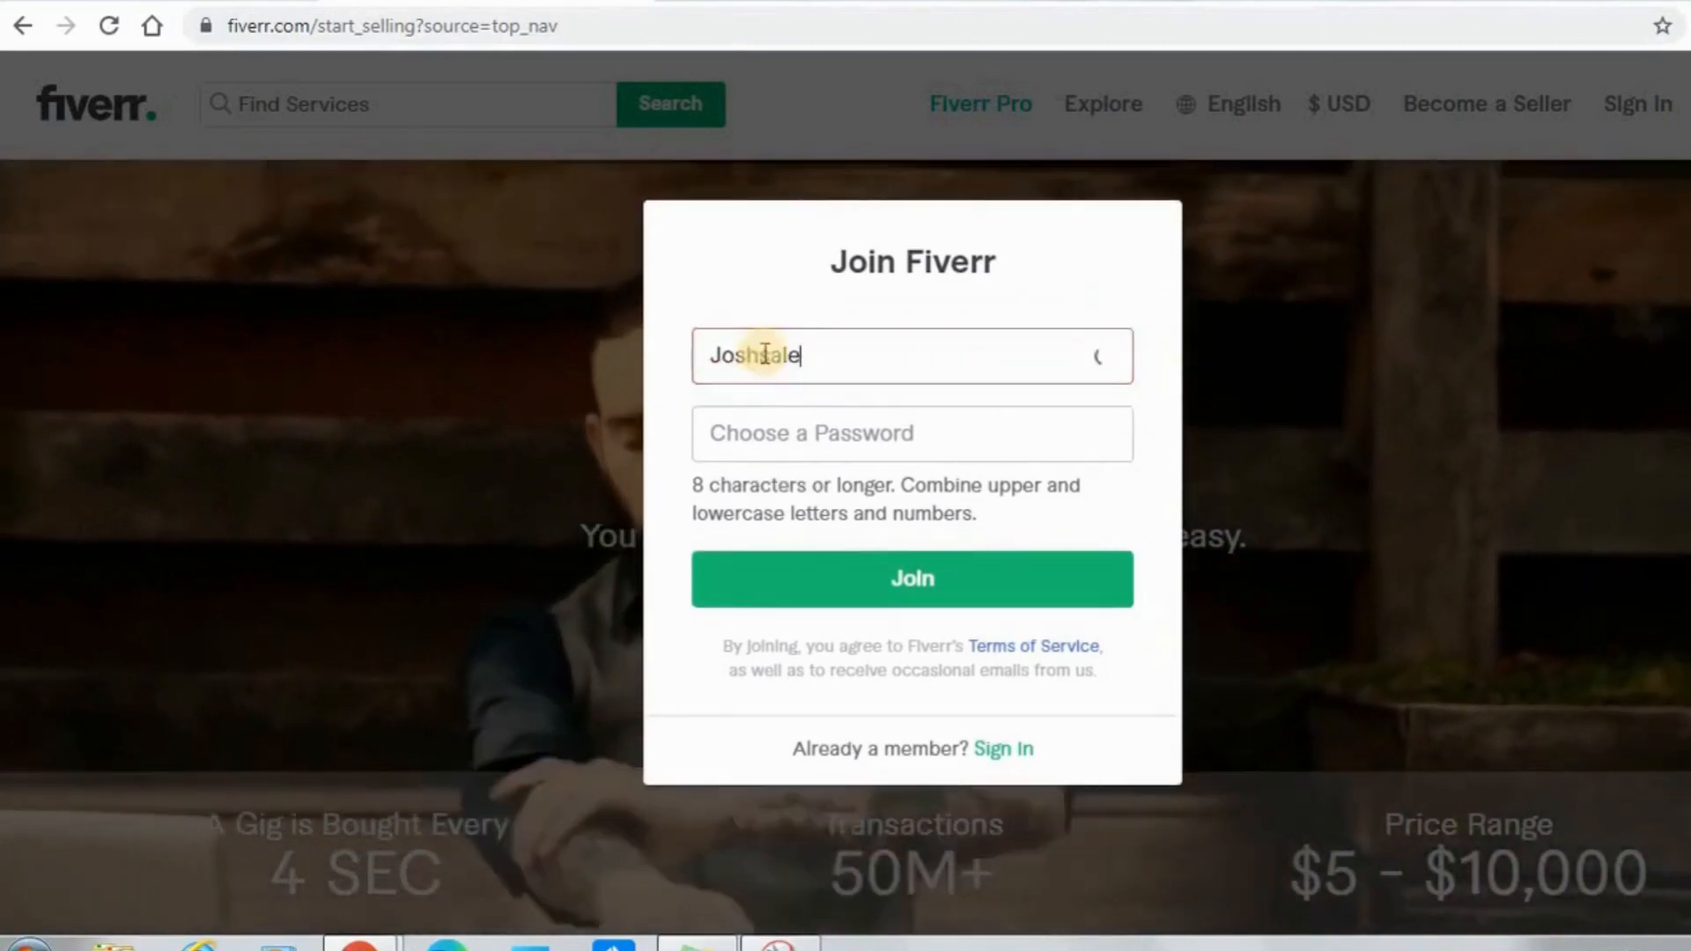
{"action": "key", "text": "BackSpace"}
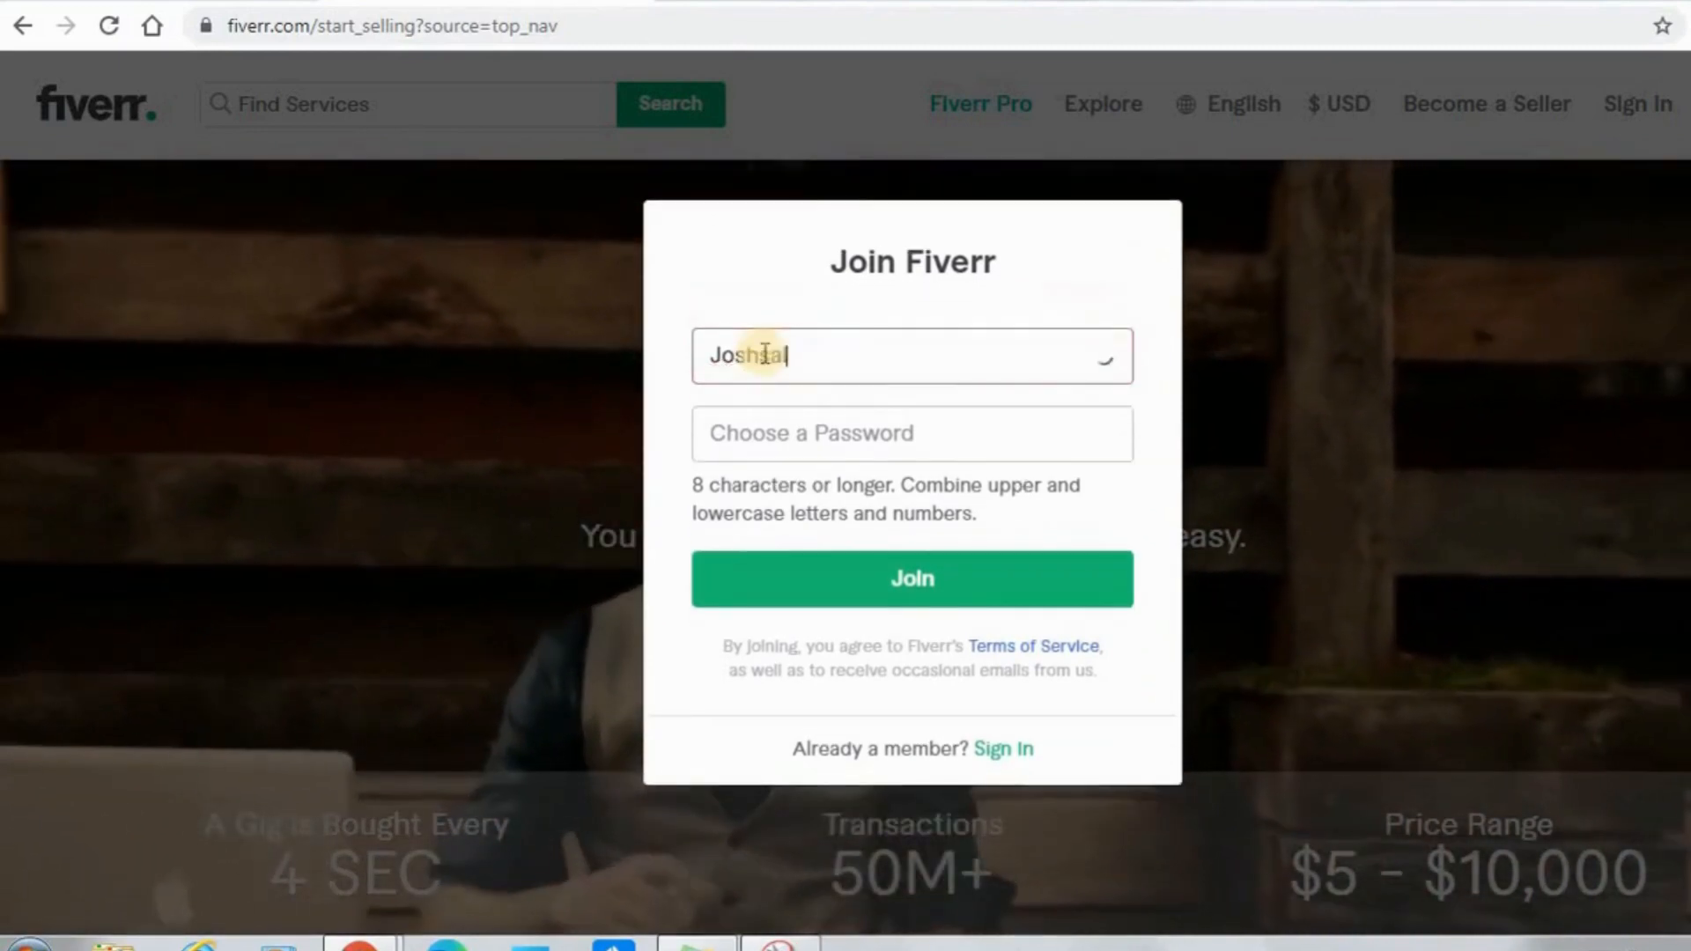
{"action": "key", "text": "BackSpace"}
{"action": "key", "text": "BackSpace"}
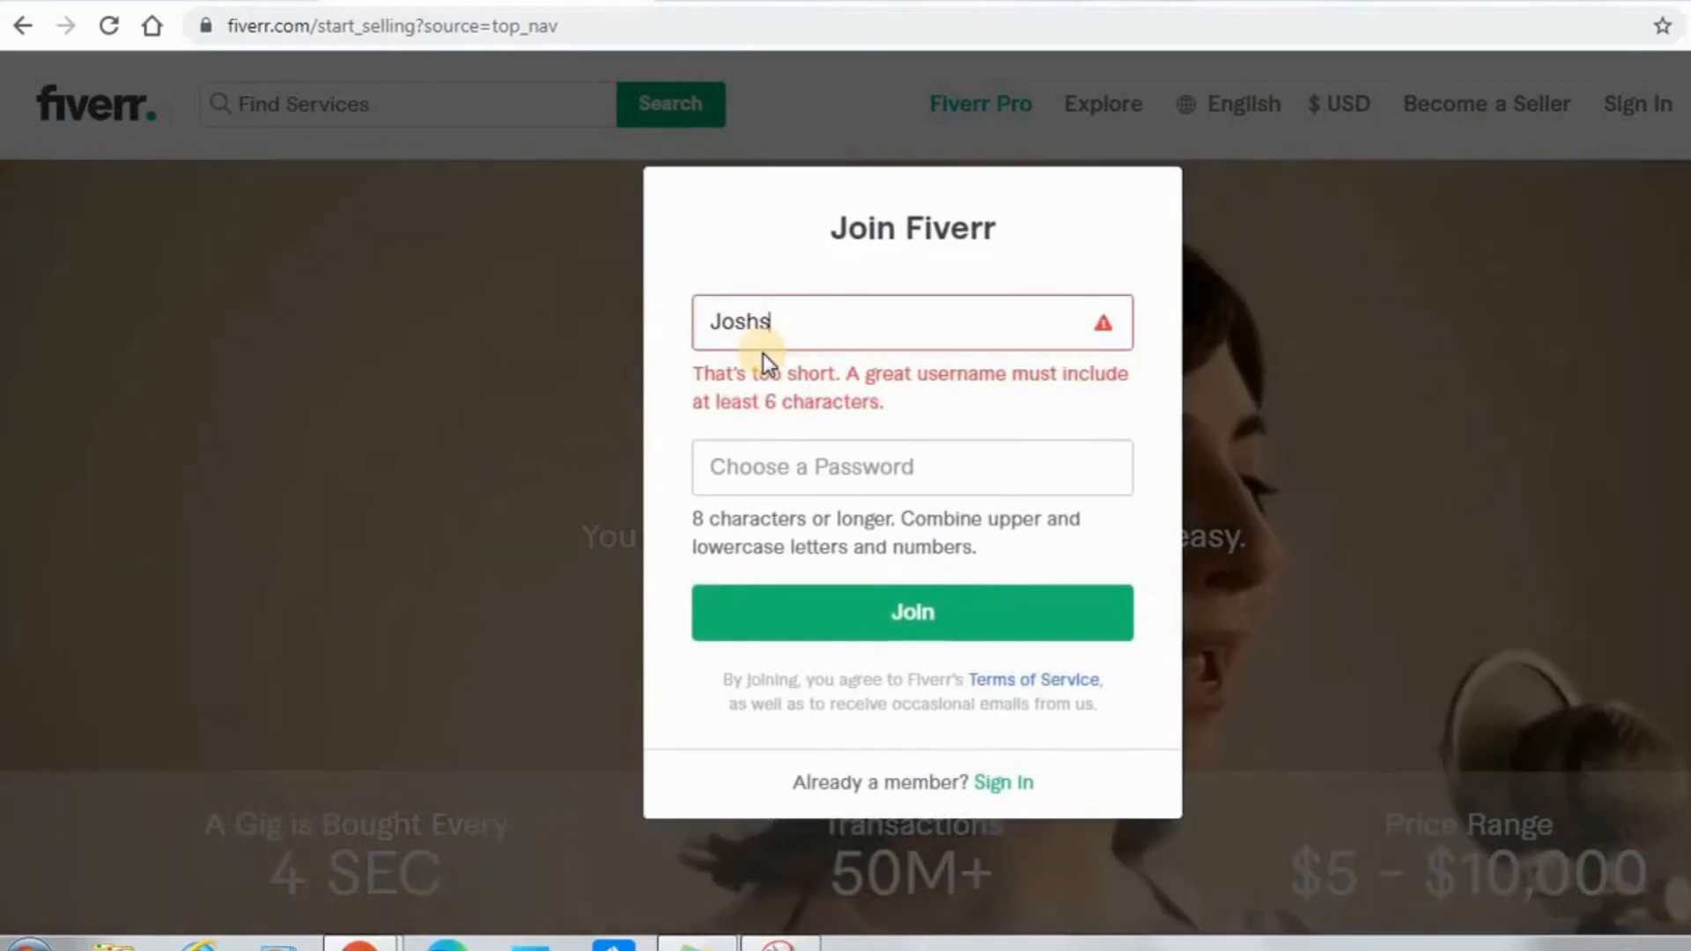
{"action": "type", "text": "ua"}
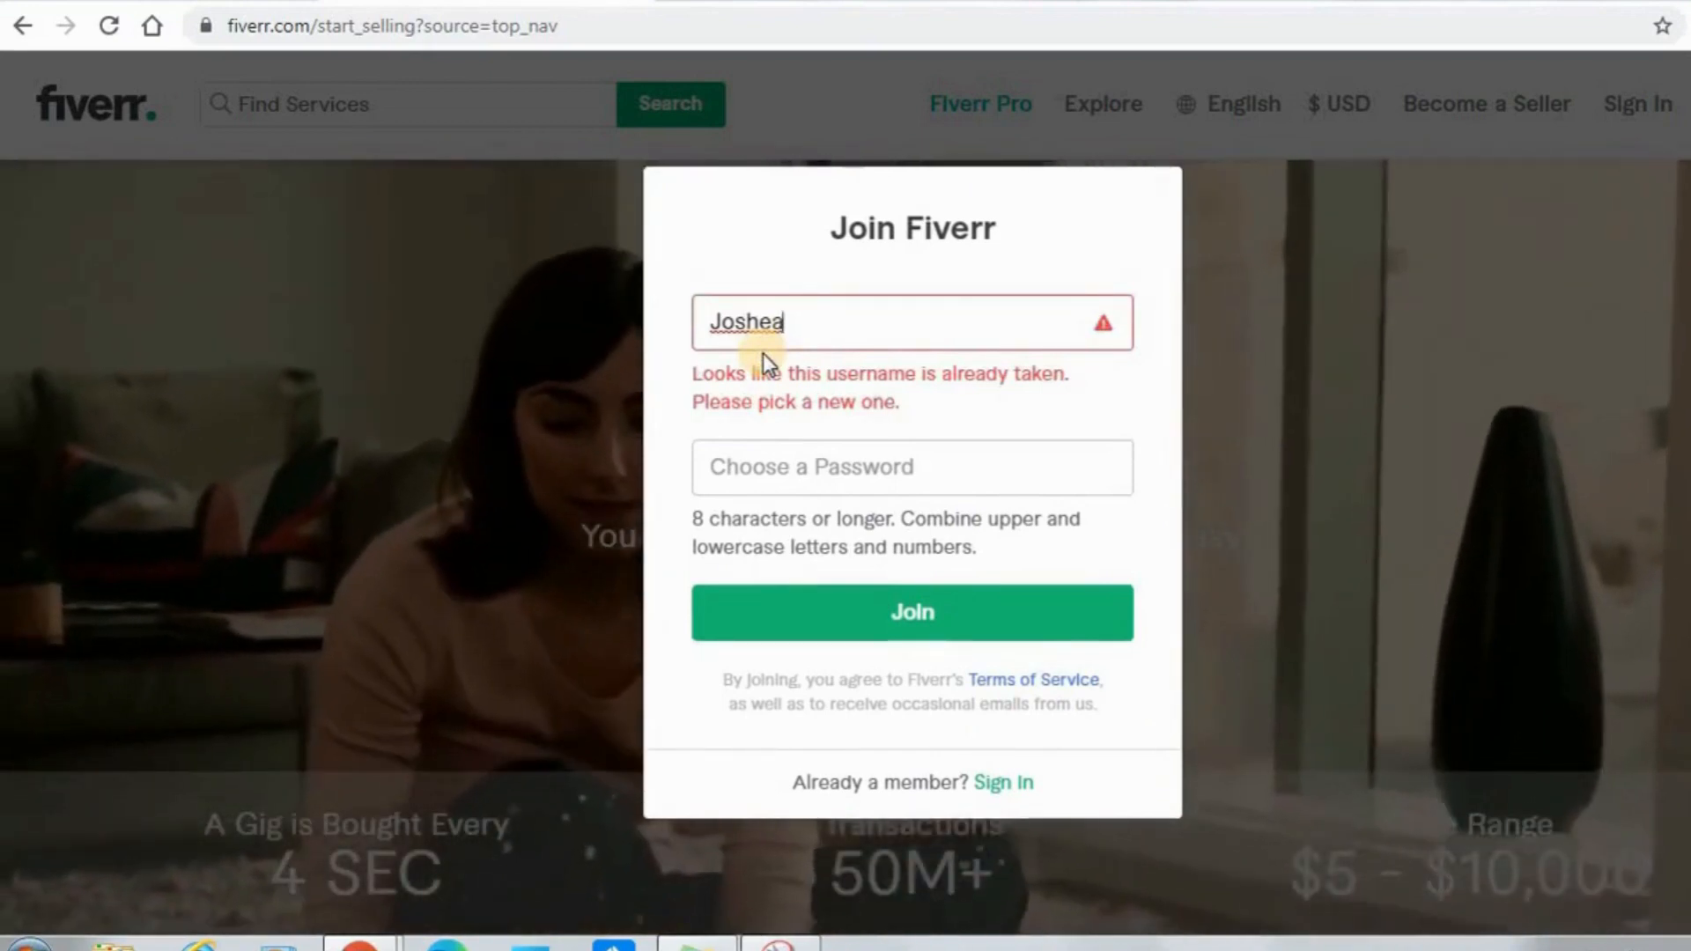
{"action": "type", "text": "641"}
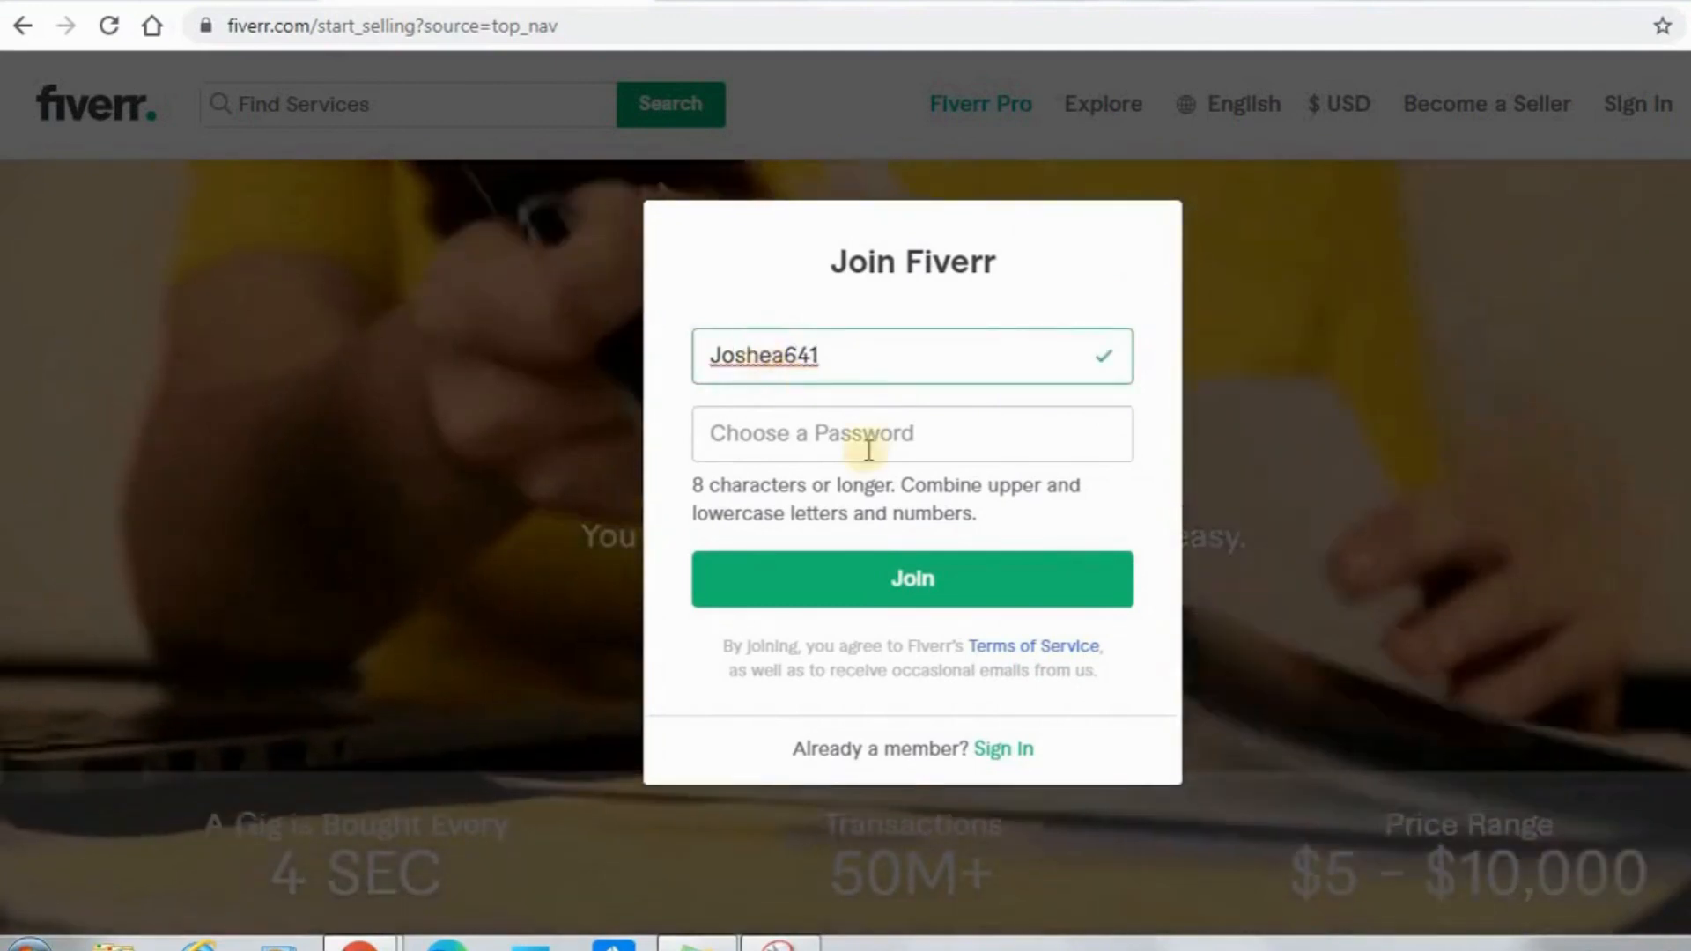
Enter the account password and join Fiverr, dismissing the browser's offer to save the password.
{"action": "left_click", "coordinate": [816, 442]}
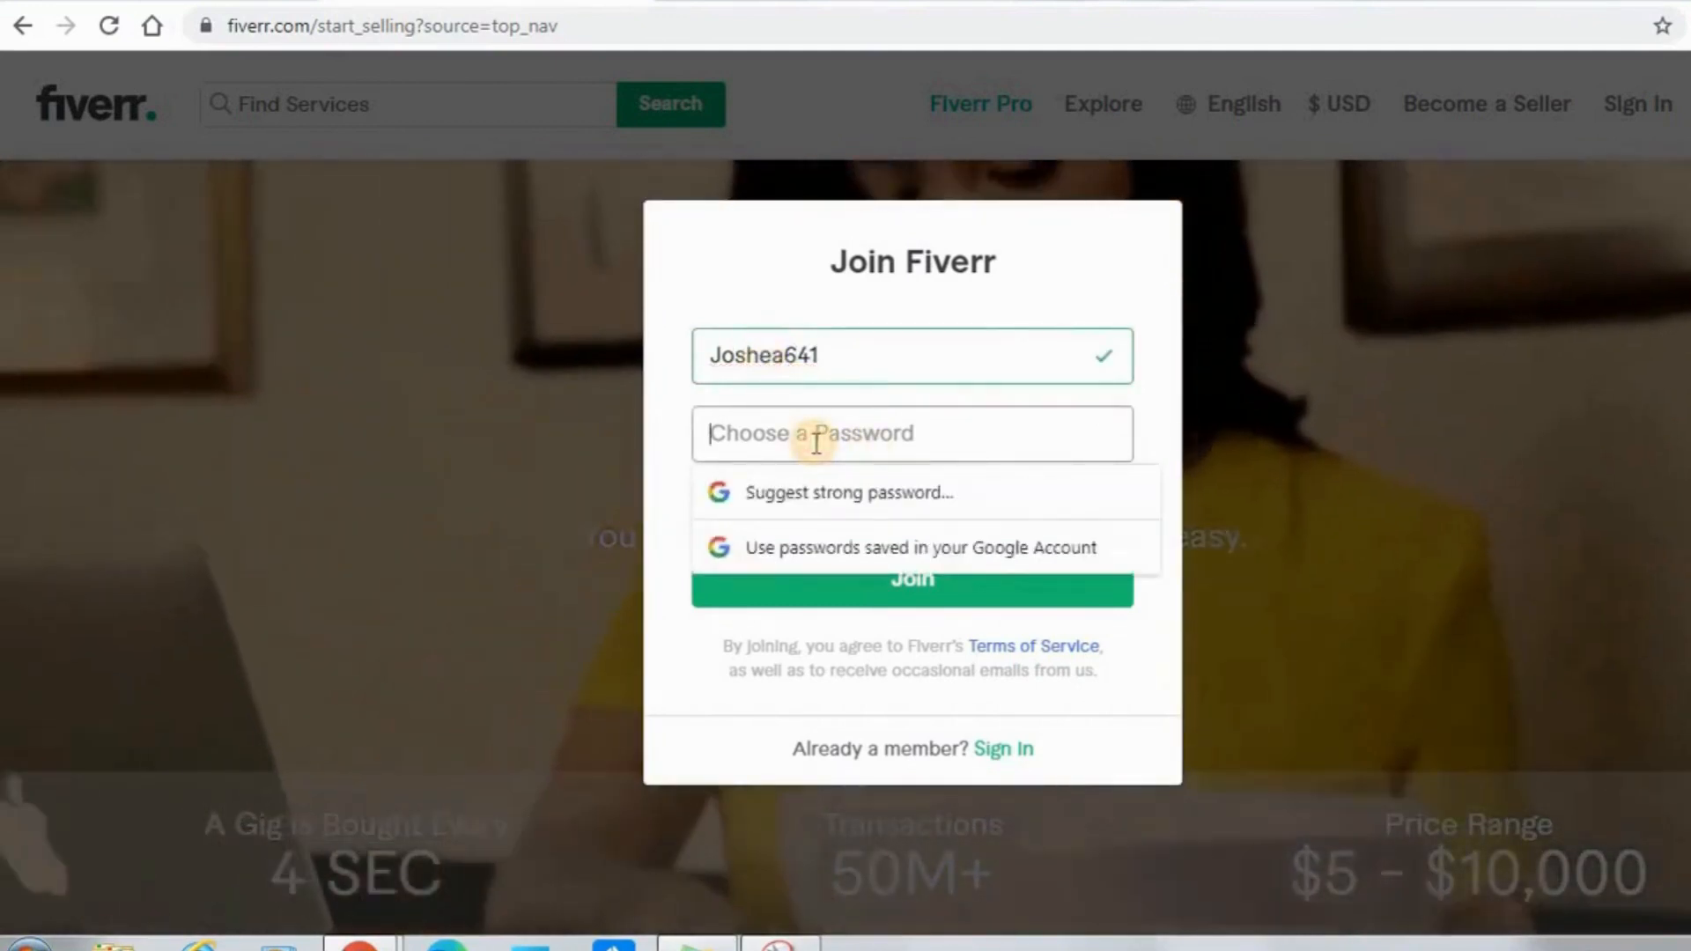
{"action": "type", "text": "•••"}
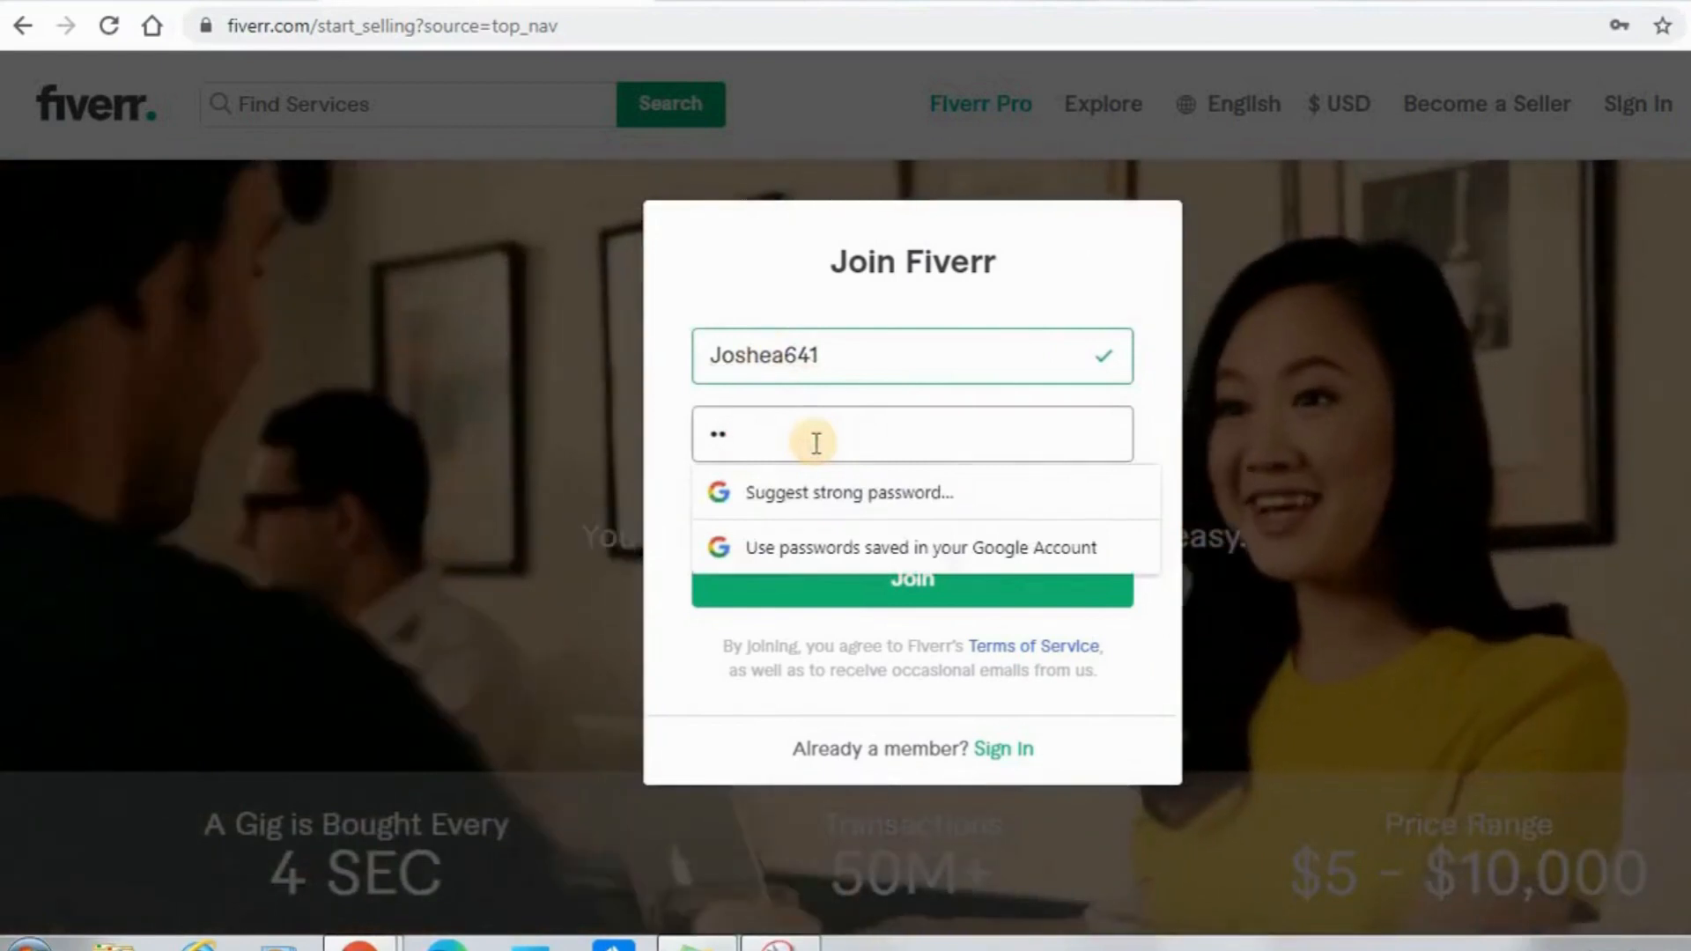
{"action": "type", "text": "•••••"}
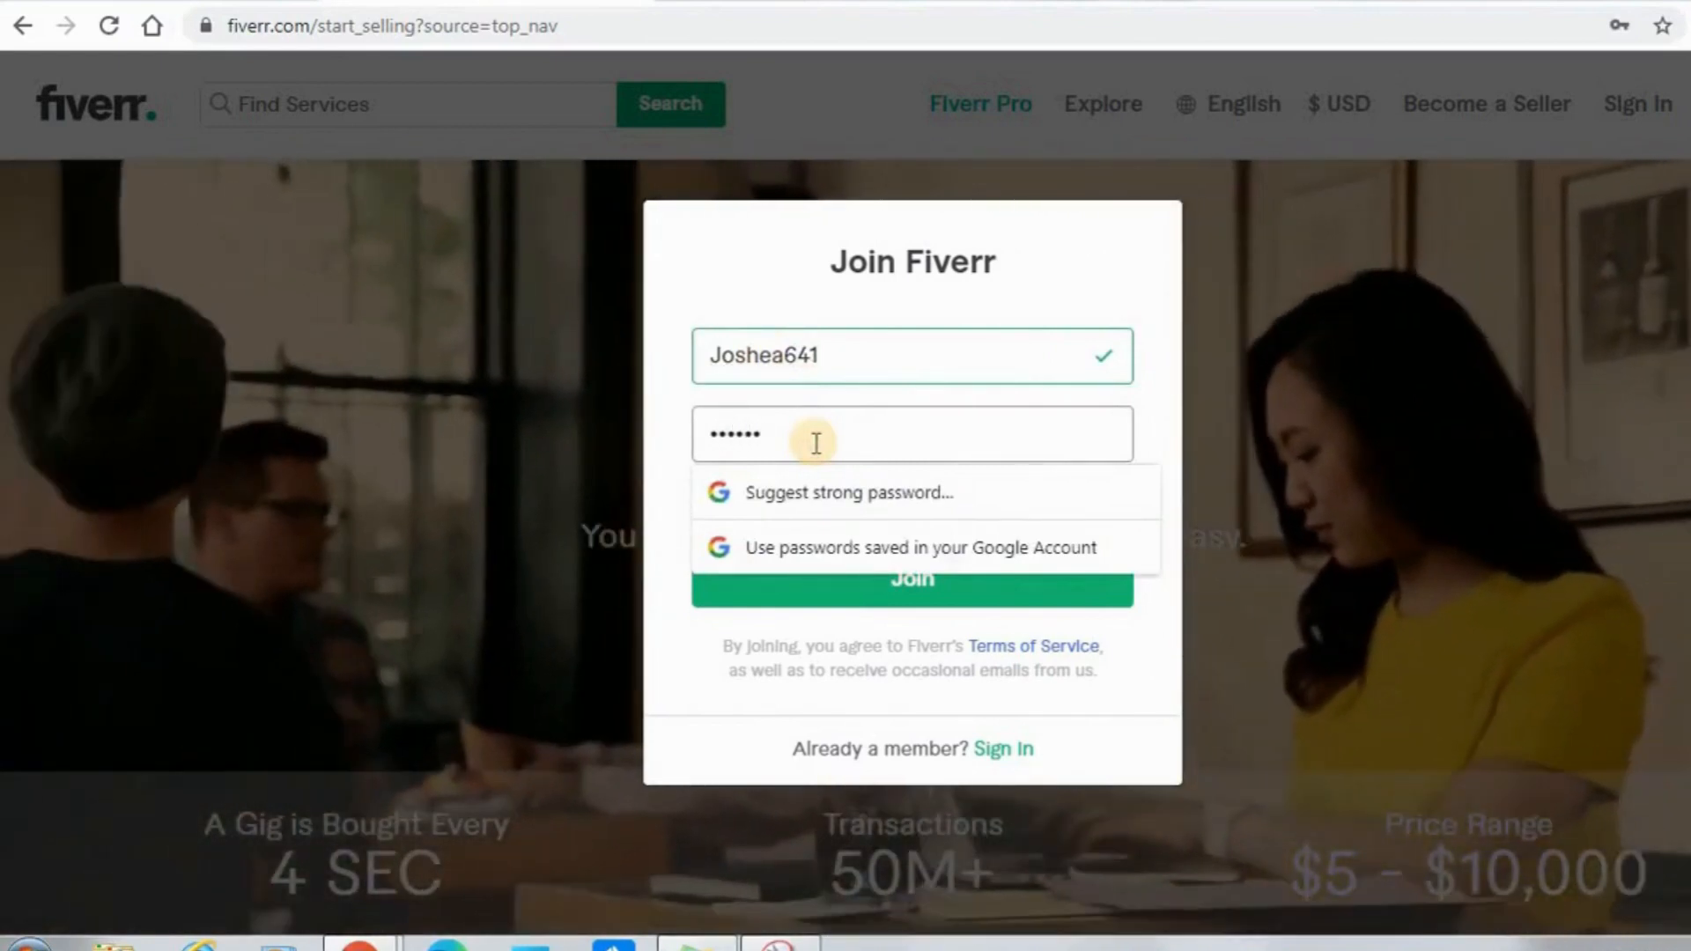
{"action": "type", "text": "•••"}
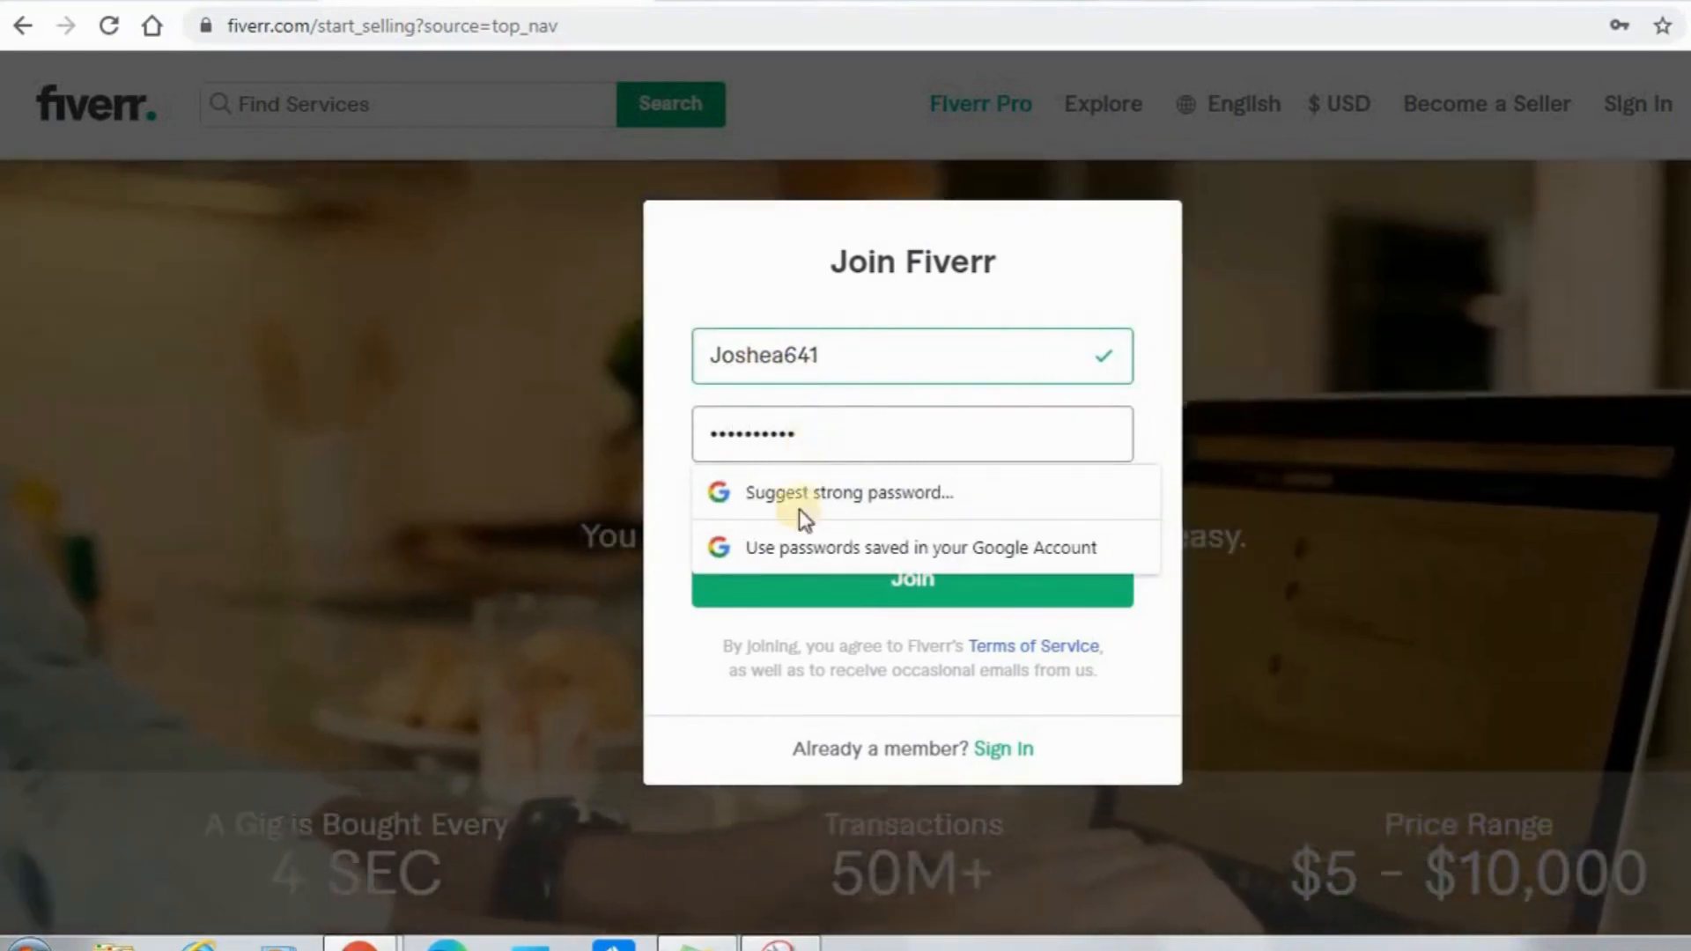
{"action": "left_click", "coordinate": [694, 640]}
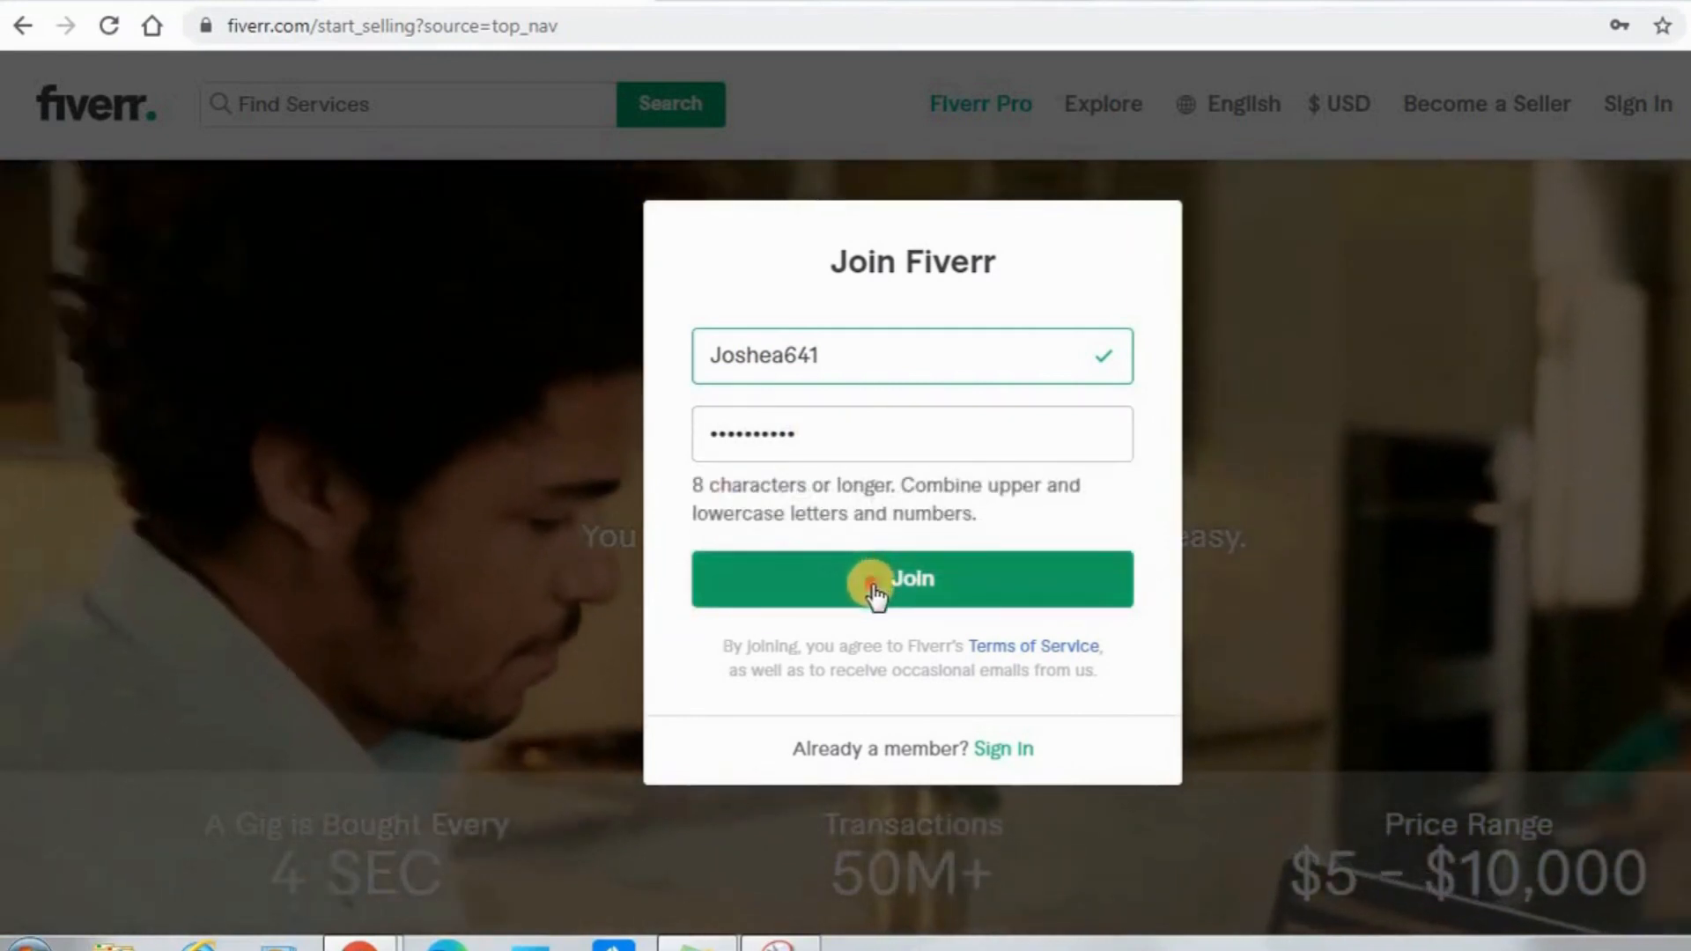
{"action": "left_click", "coordinate": [876, 590]}
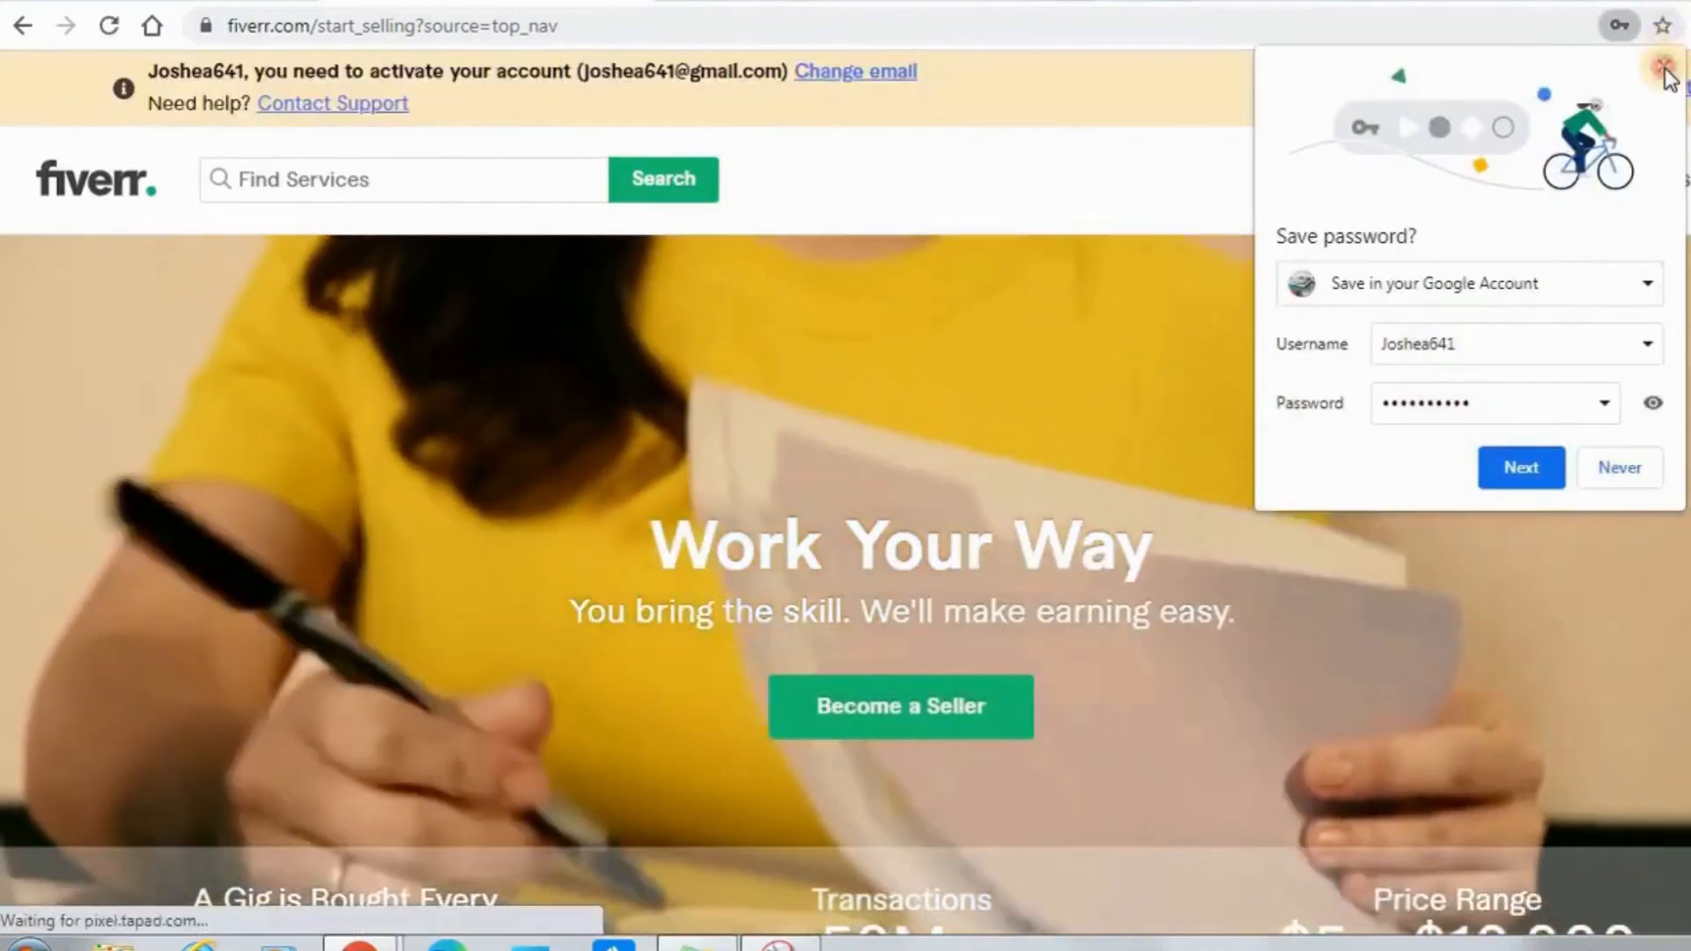
{"action": "left_click", "coordinate": [1664, 67]}
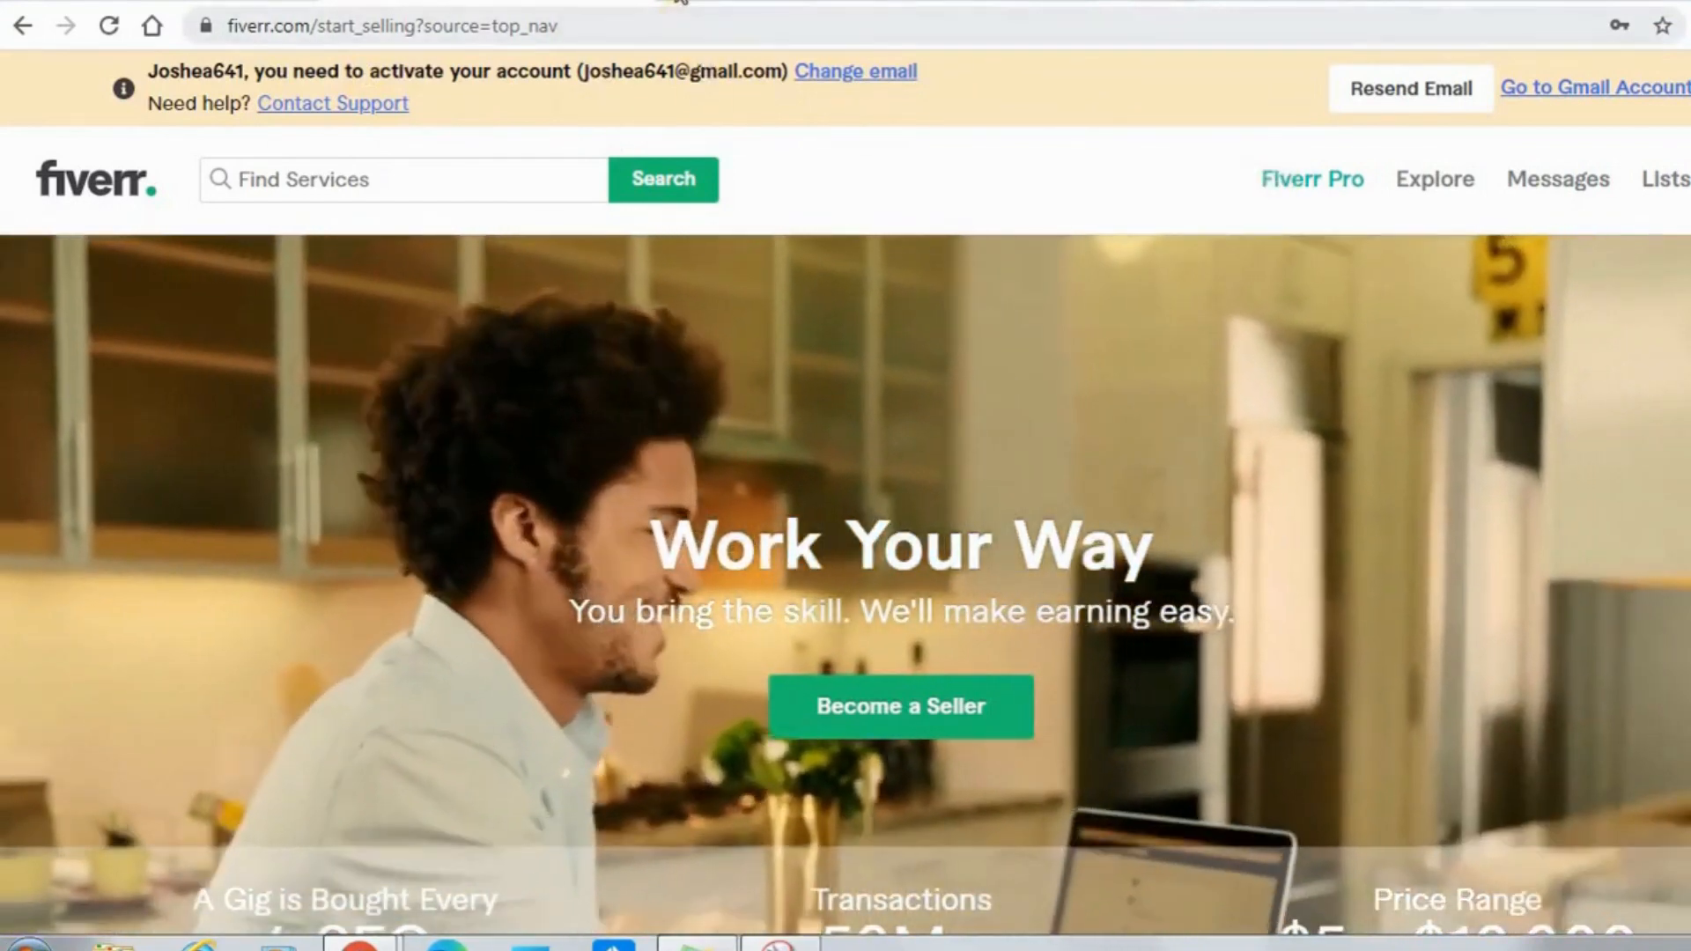
Open gmail.com in a new browser tab and return to it after glancing back at the Fiverr page.
{"action": "left_click", "coordinate": [679, 1]}
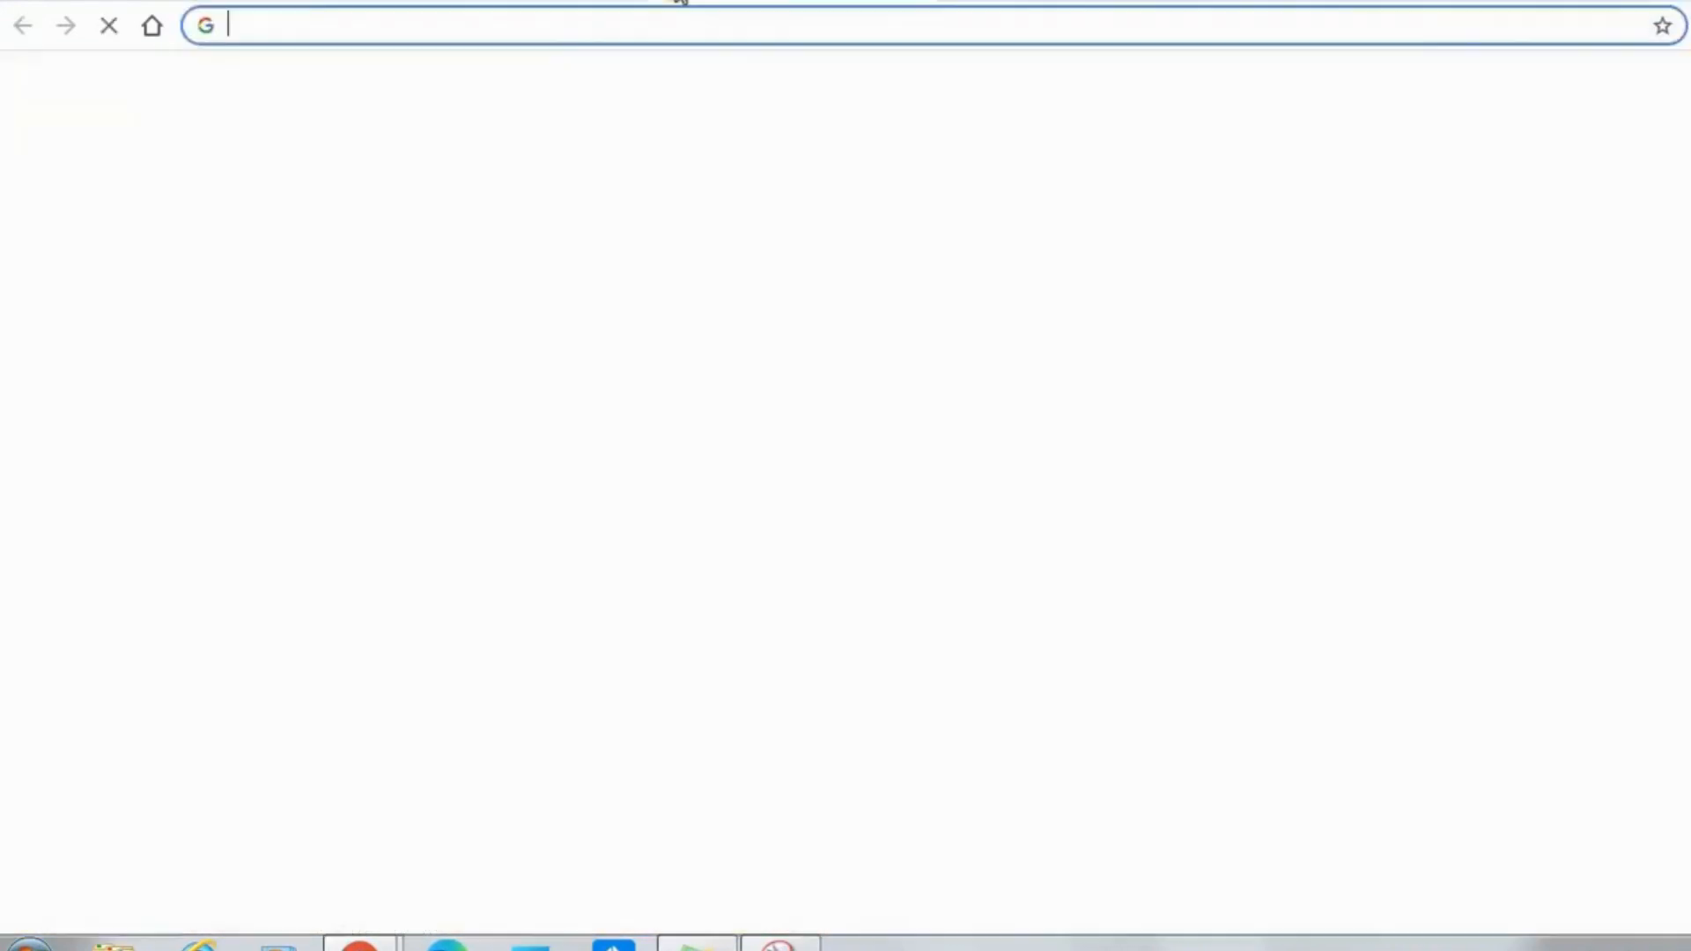
{"action": "type", "text": "gmail.com"}
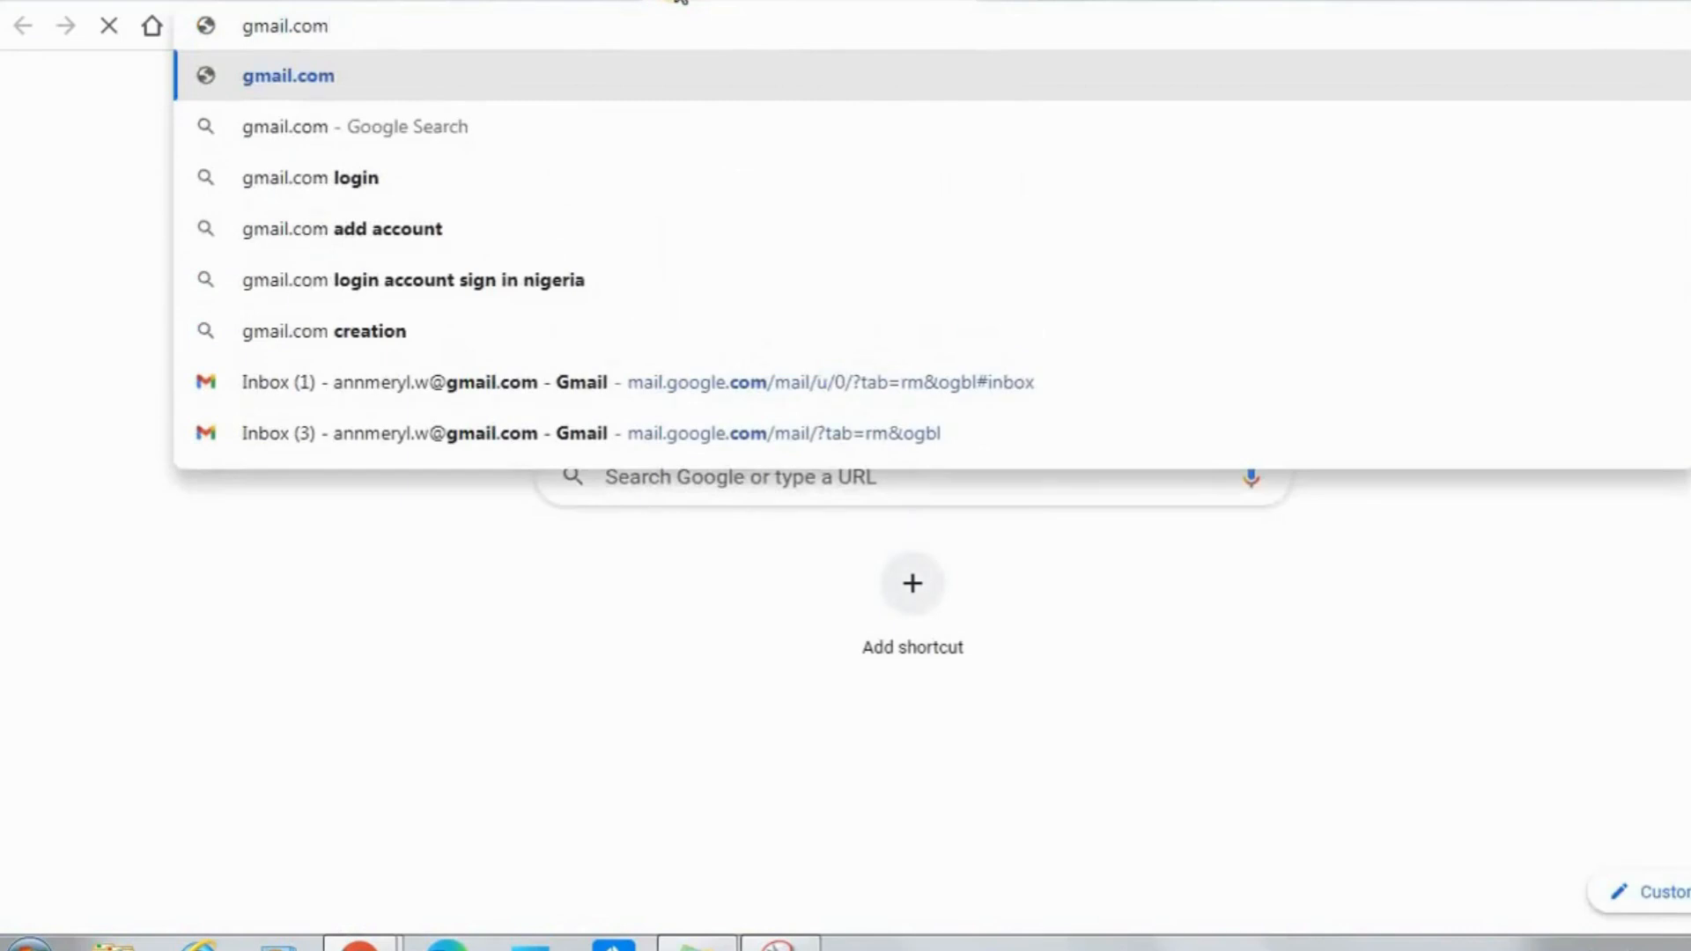
{"action": "key", "text": "Return"}
{"action": "left_click", "coordinate": [506, 0]}
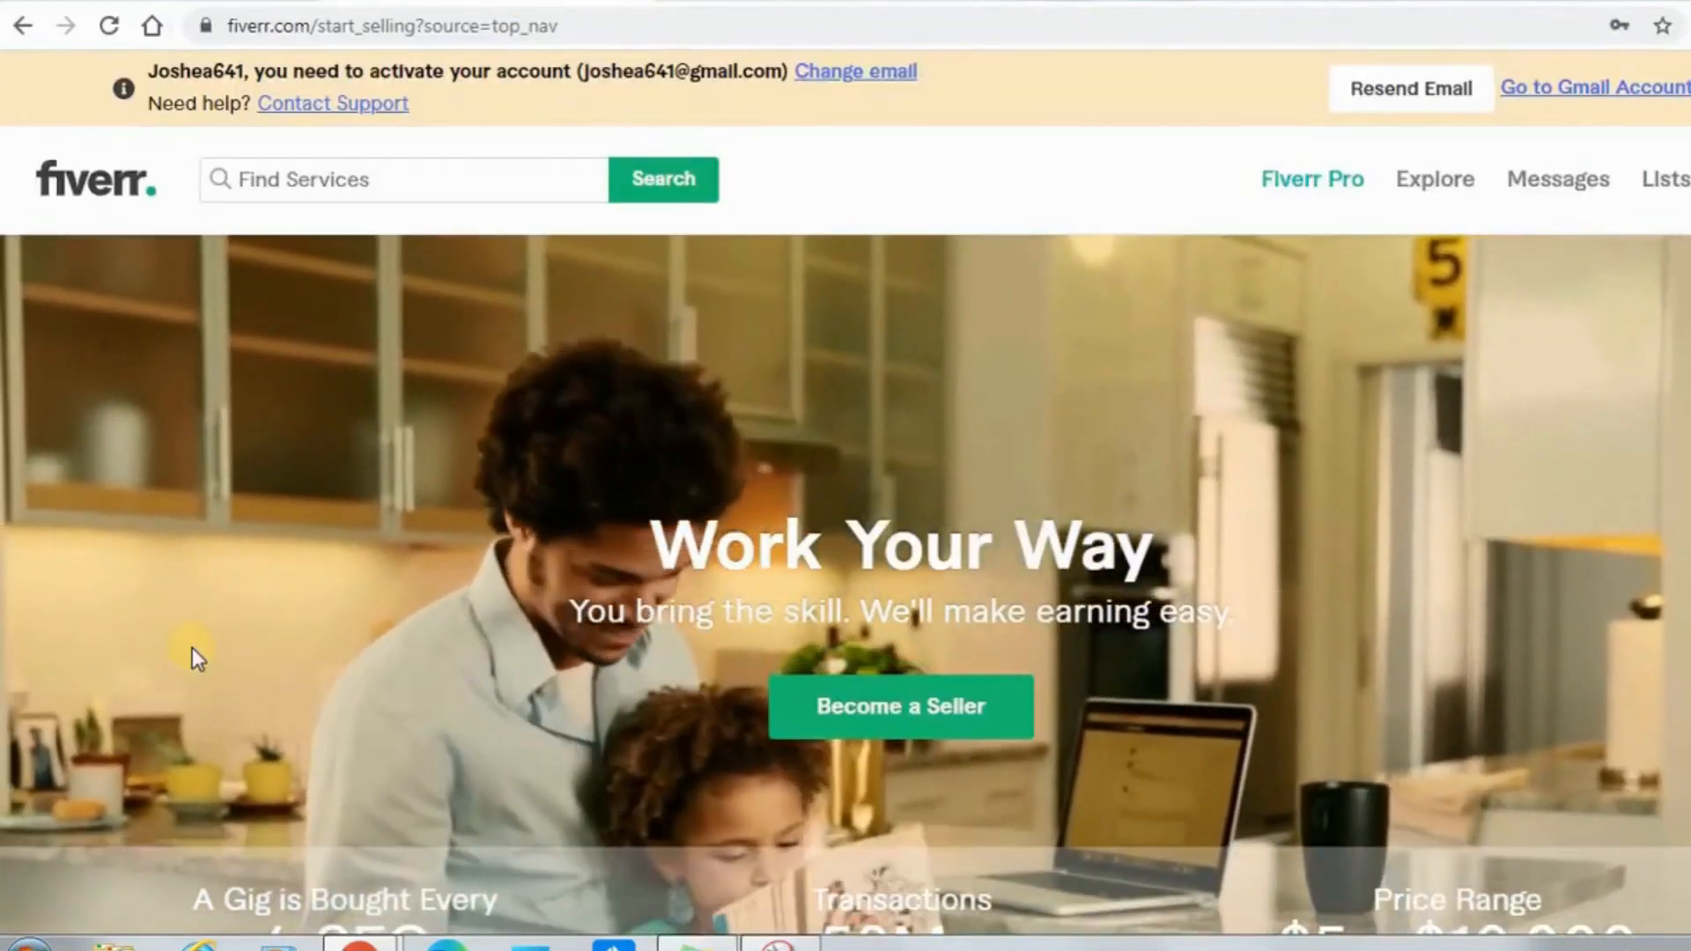
{"action": "key", "text": "ctrl+Tab"}
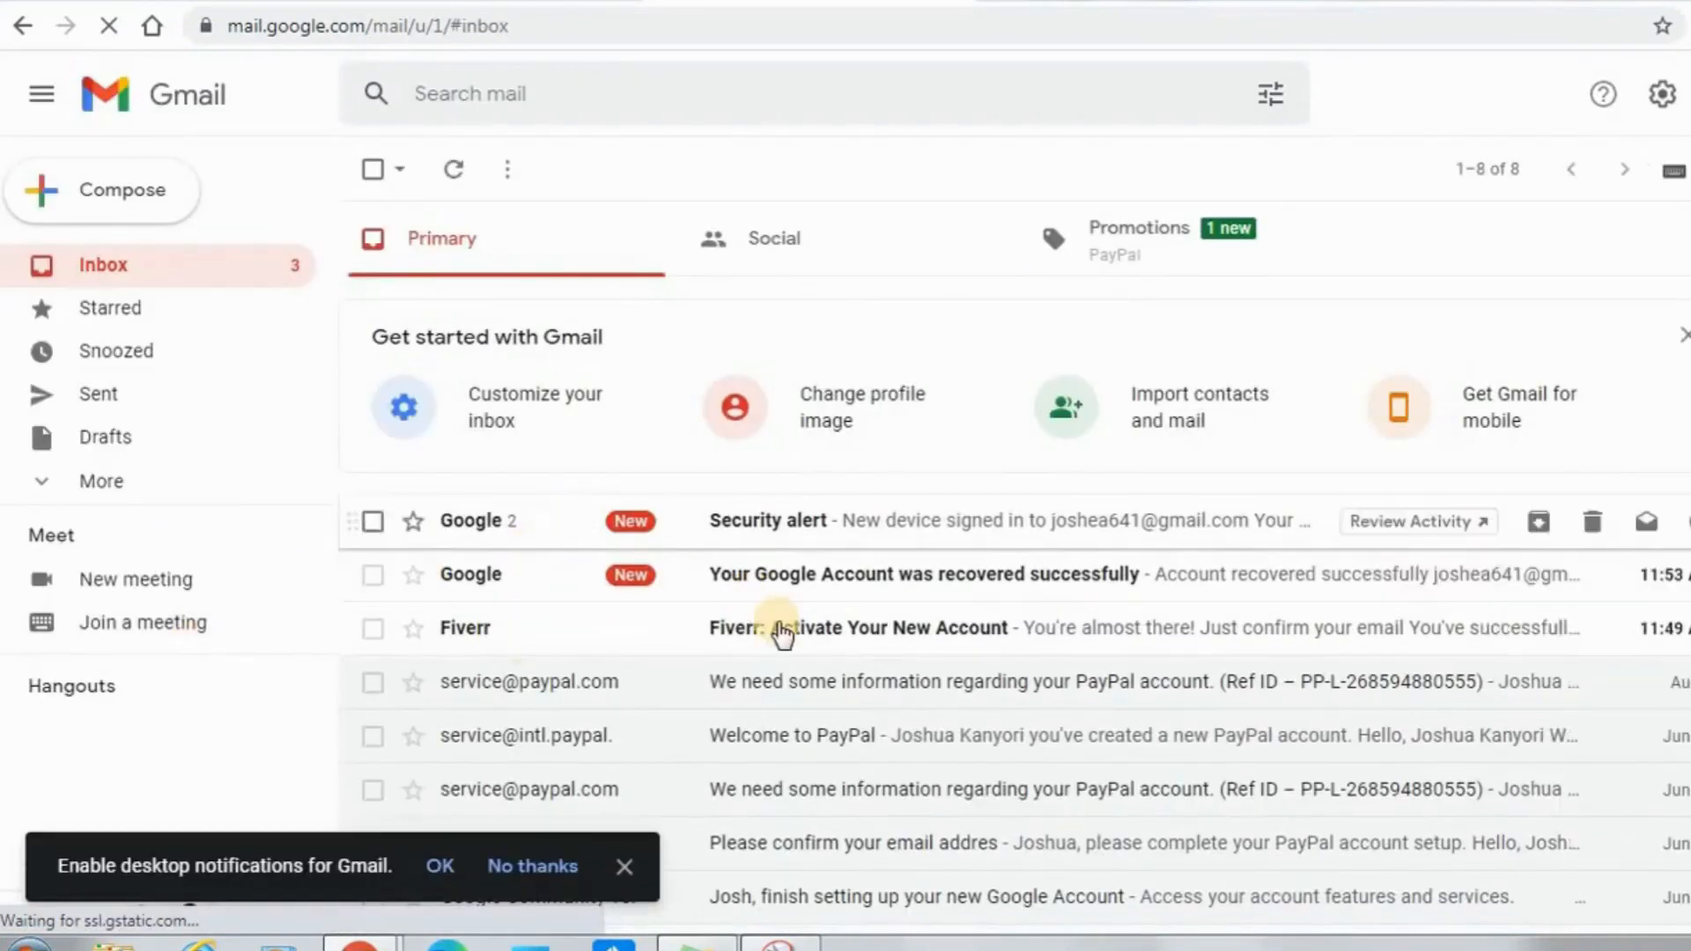
Open the Fiverr account activation e-mail in Gmail and activate the new account from it.
{"action": "left_click", "coordinate": [746, 626]}
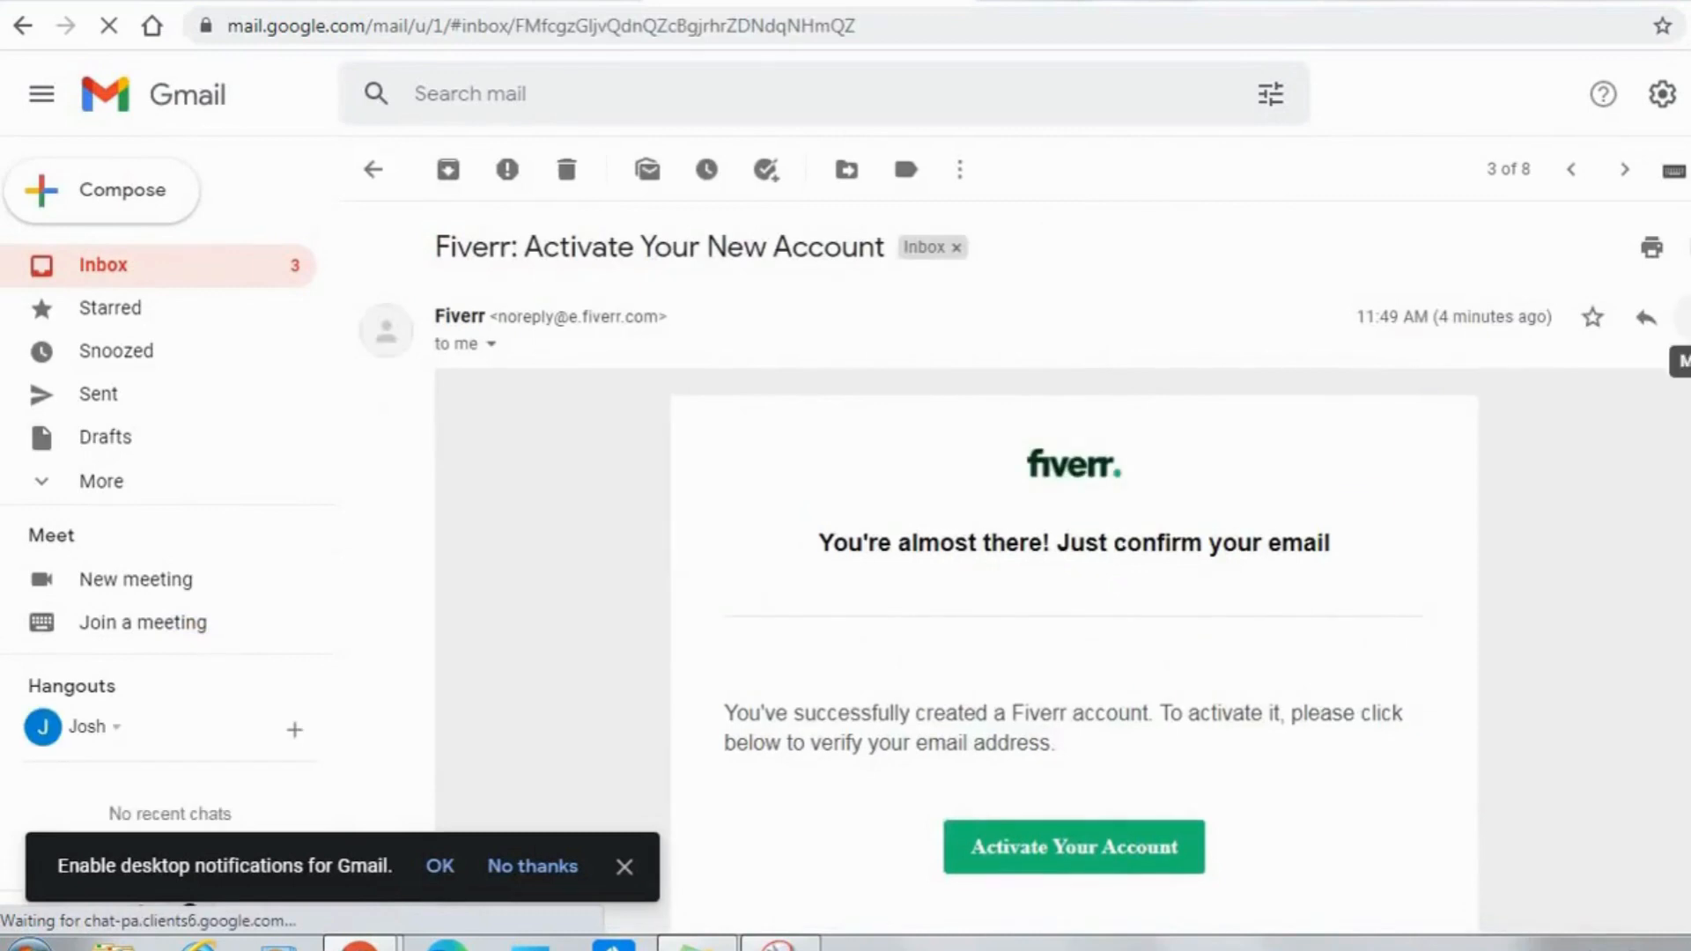
{"action": "scroll", "coordinate": [1083, 881], "scroll_direction": "down", "scroll_amount": 2}
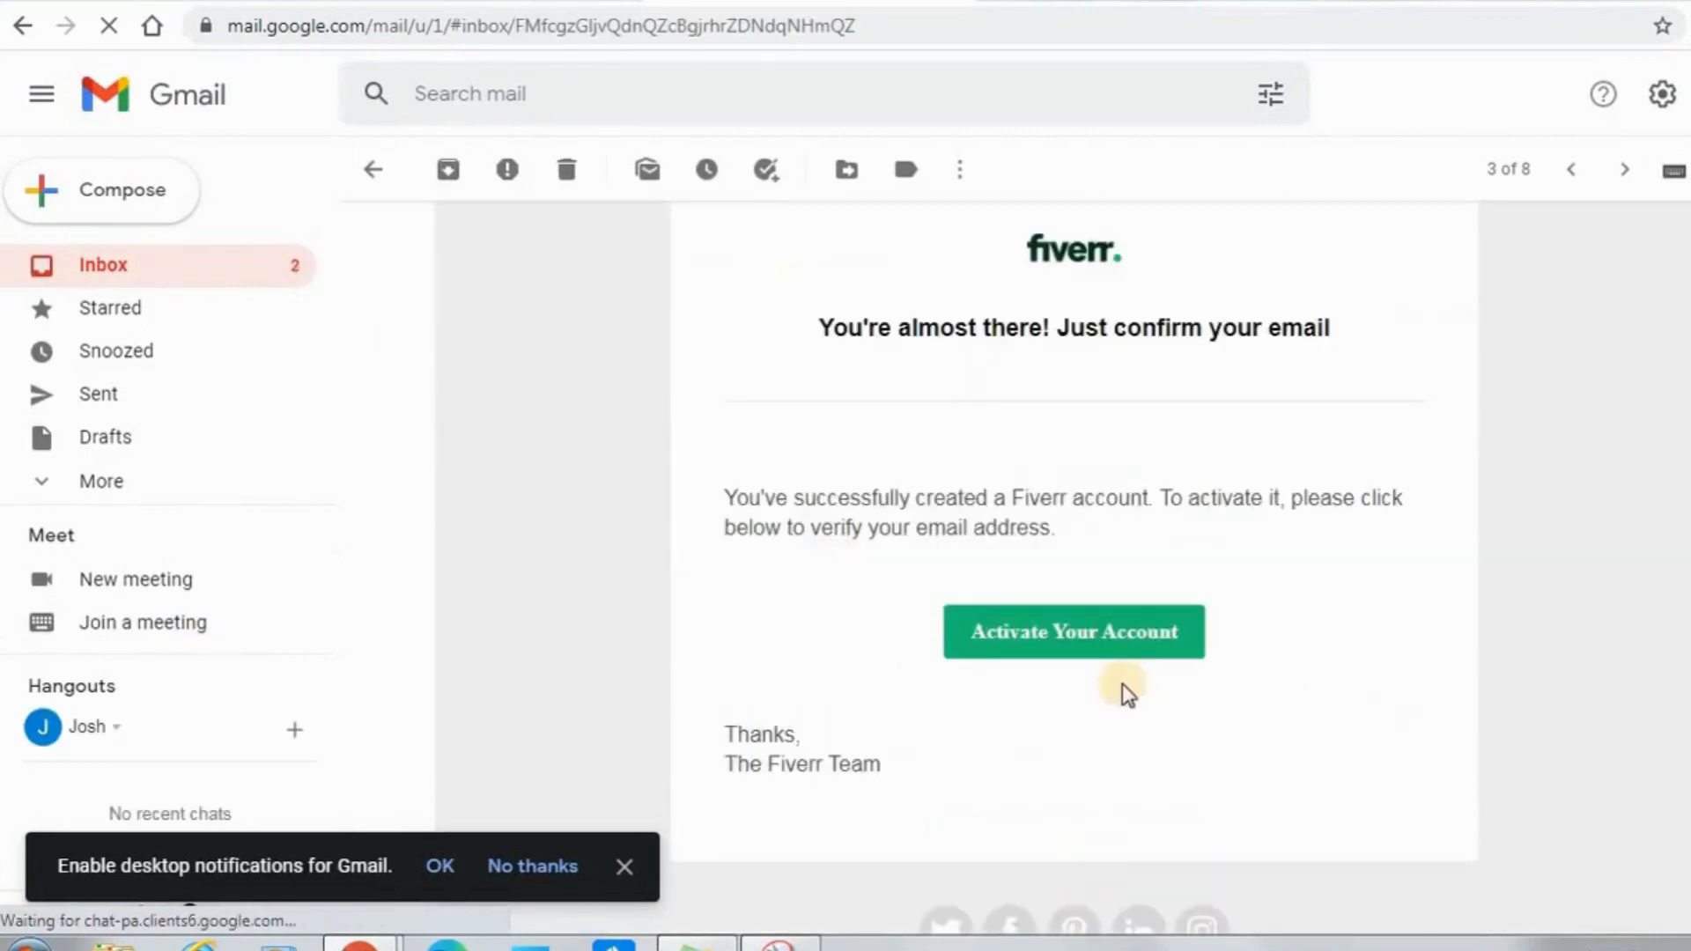
{"action": "left_click", "coordinate": [1094, 644]}
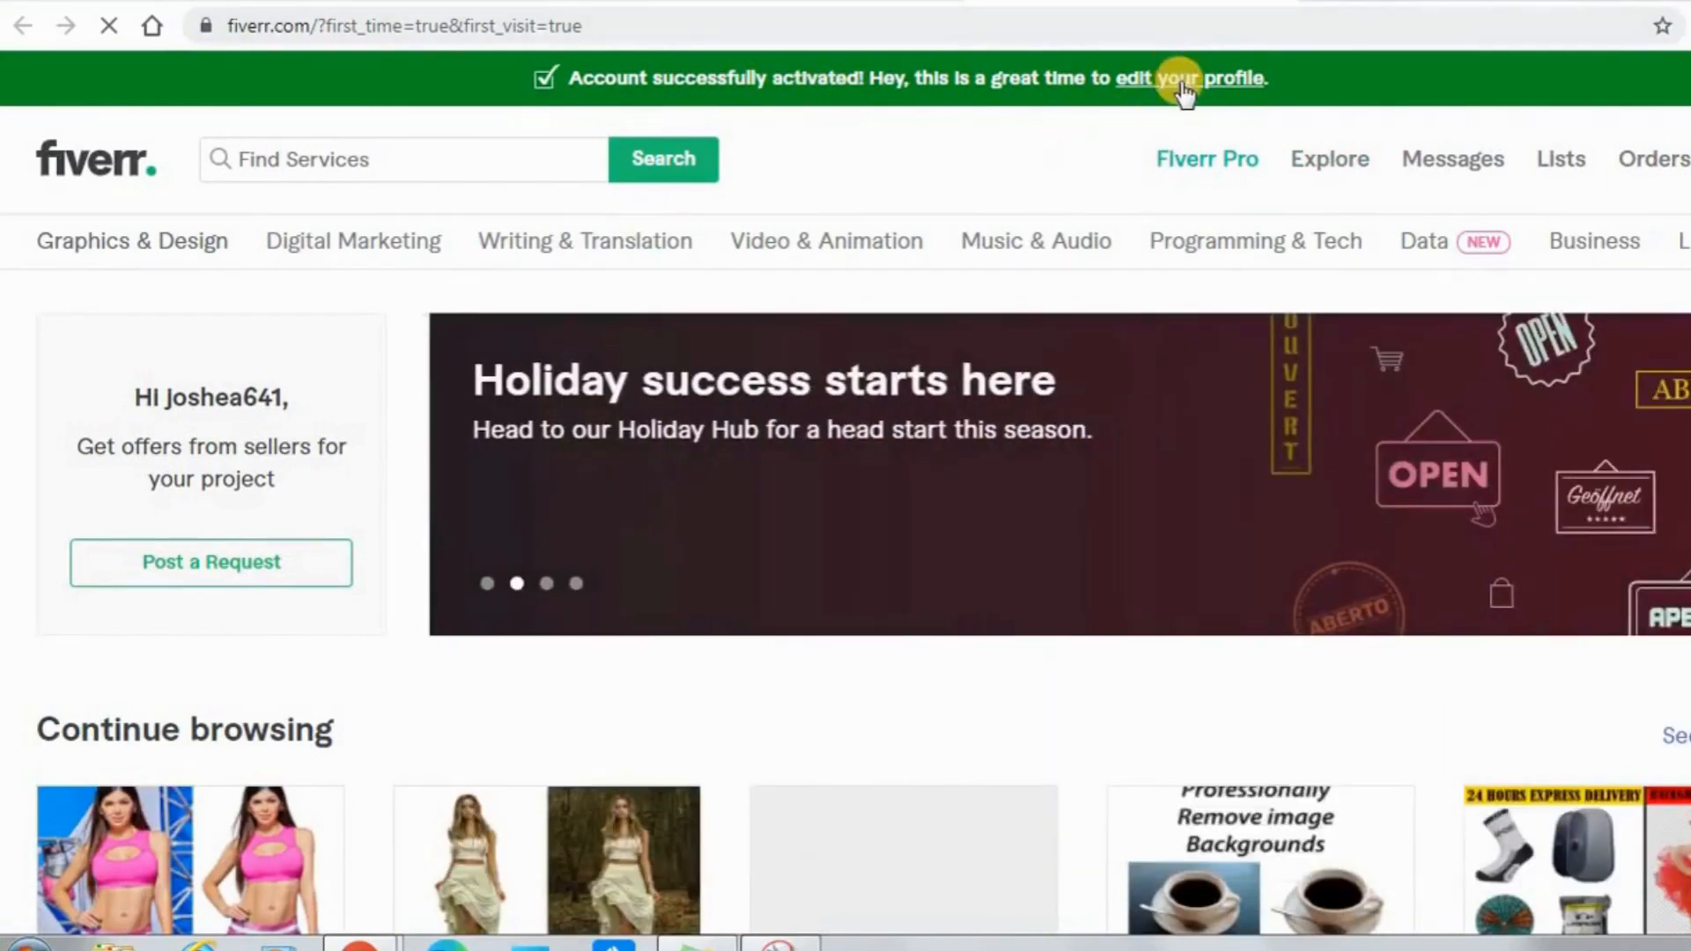
Open profile editing from the Fiverr activation notice and enter the account holder's name as the full name.
{"action": "left_click", "coordinate": [1183, 83]}
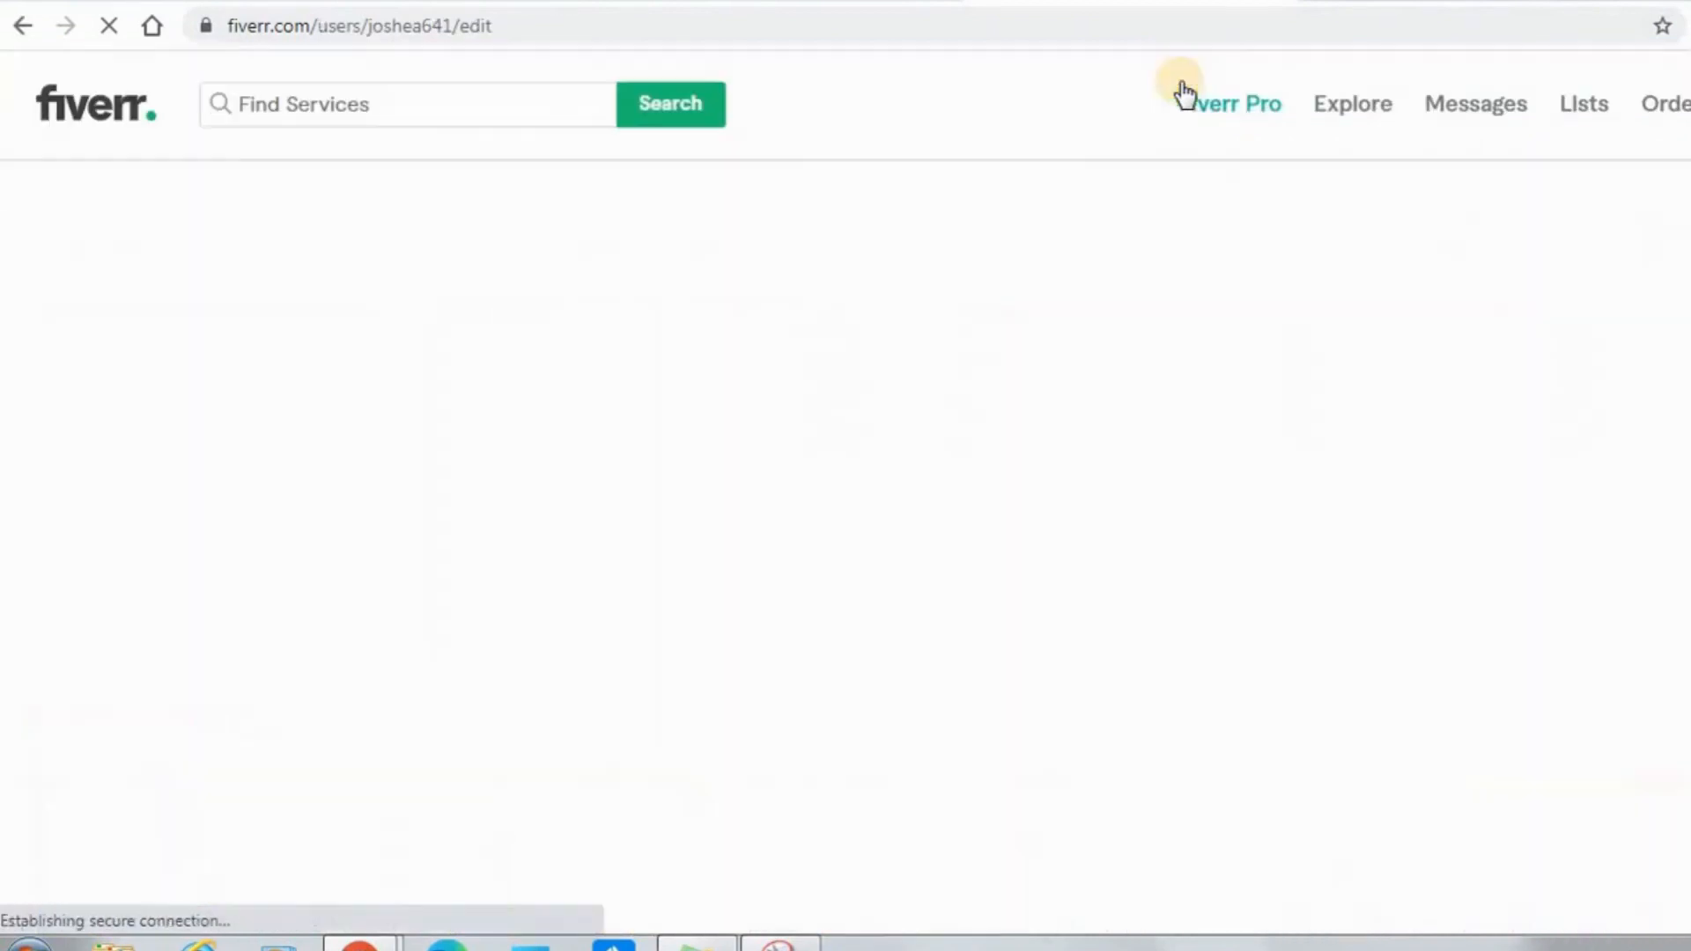
{"action": "left_click", "coordinate": [946, 411]}
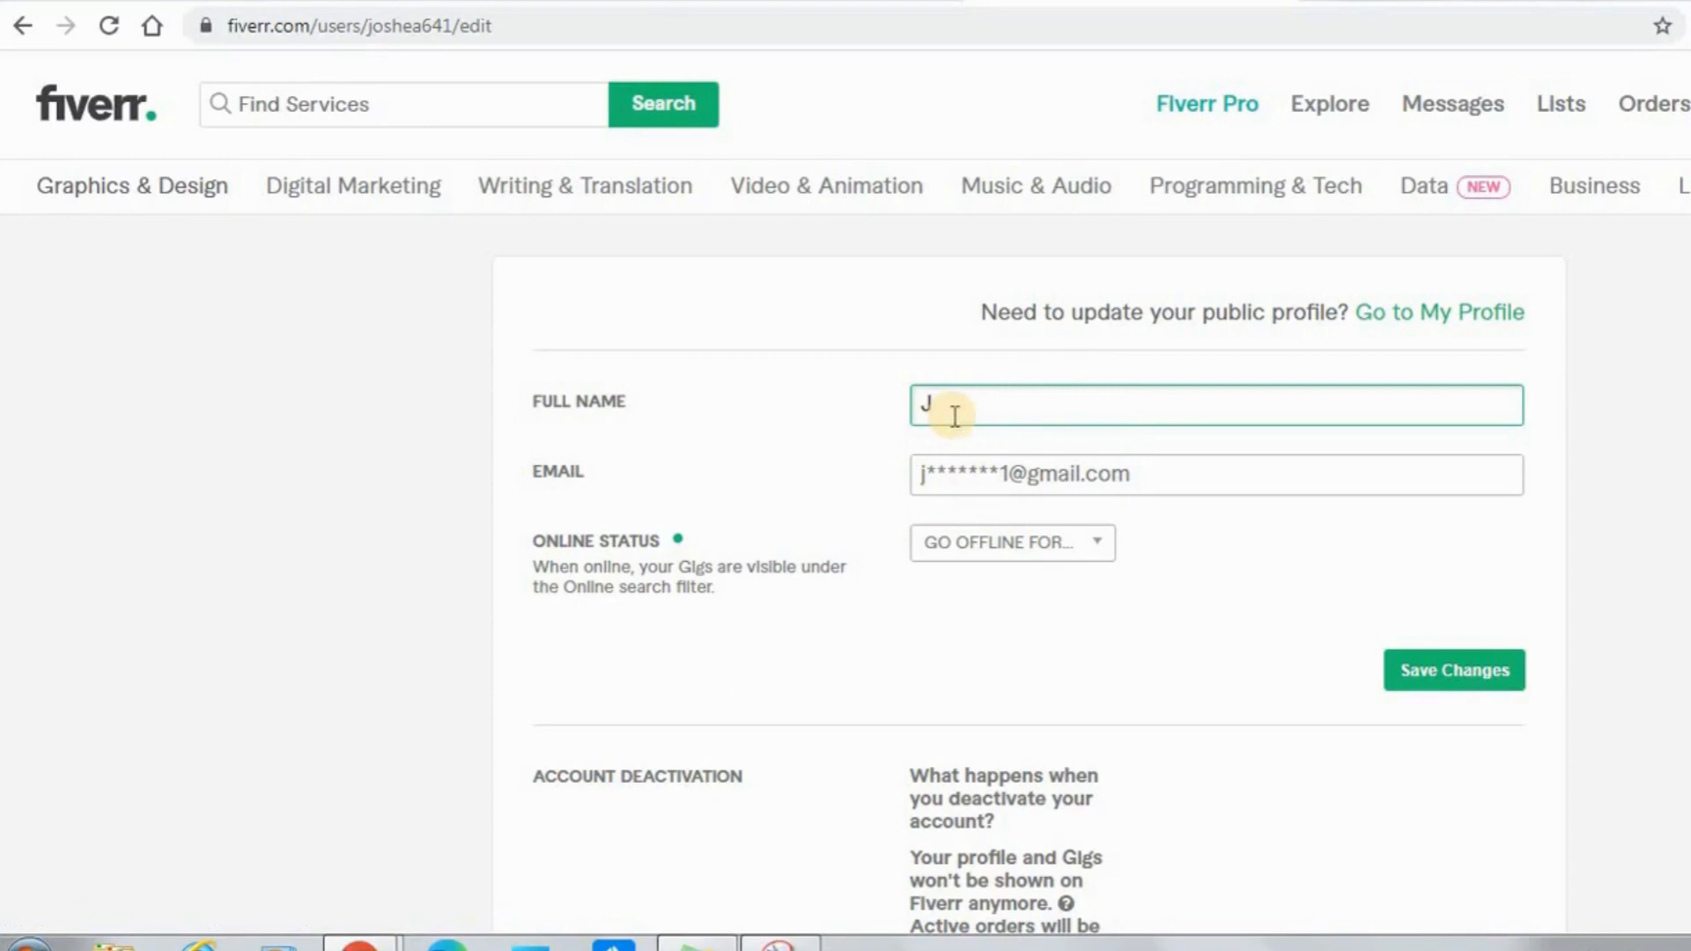
{"action": "type", "text": "OSHUA"}
Set the online status to go offline forever and save the account settings.
{"action": "left_click", "coordinate": [988, 541]}
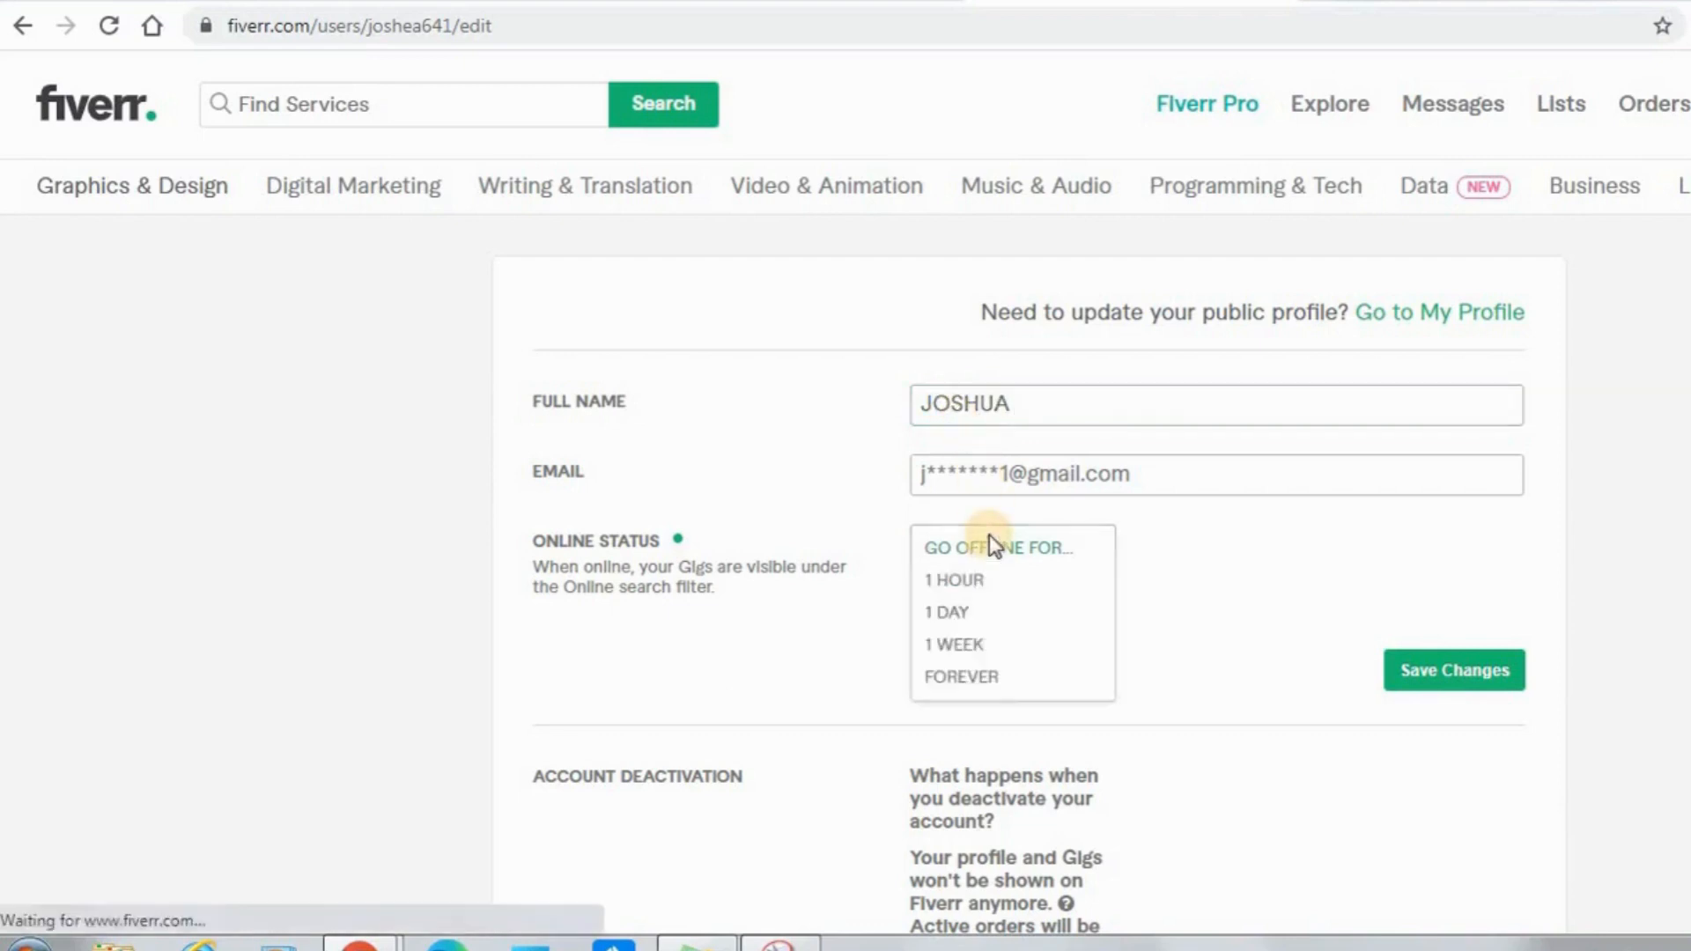
{"action": "left_click", "coordinate": [962, 678]}
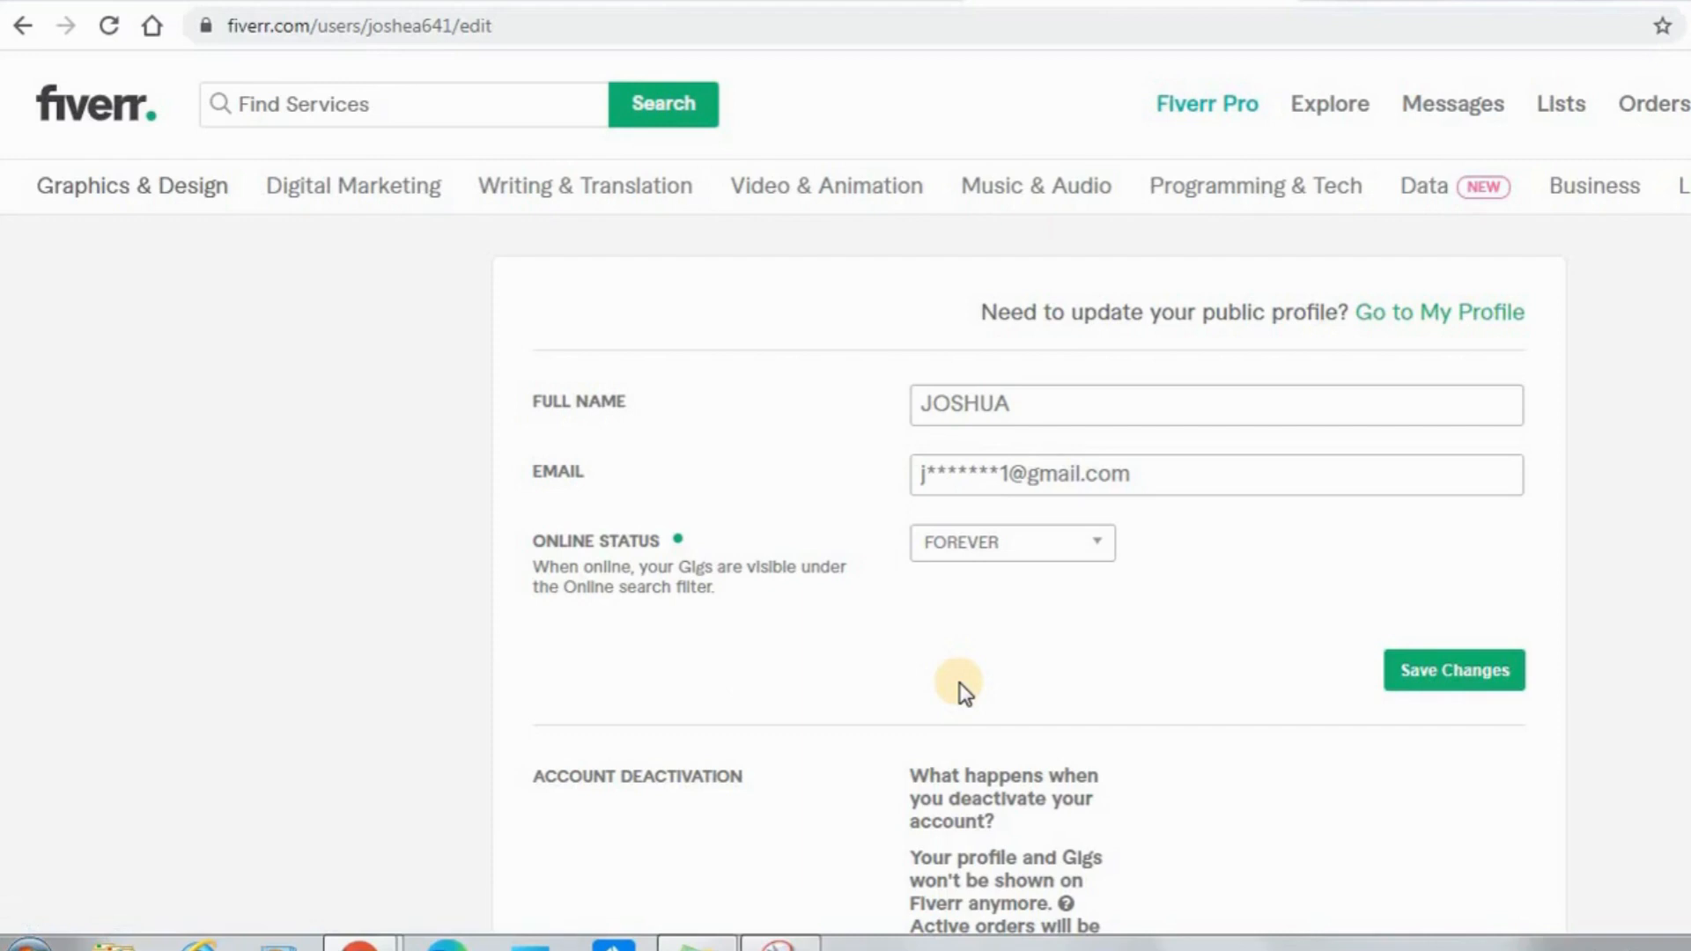
{"action": "left_click", "coordinate": [1445, 680]}
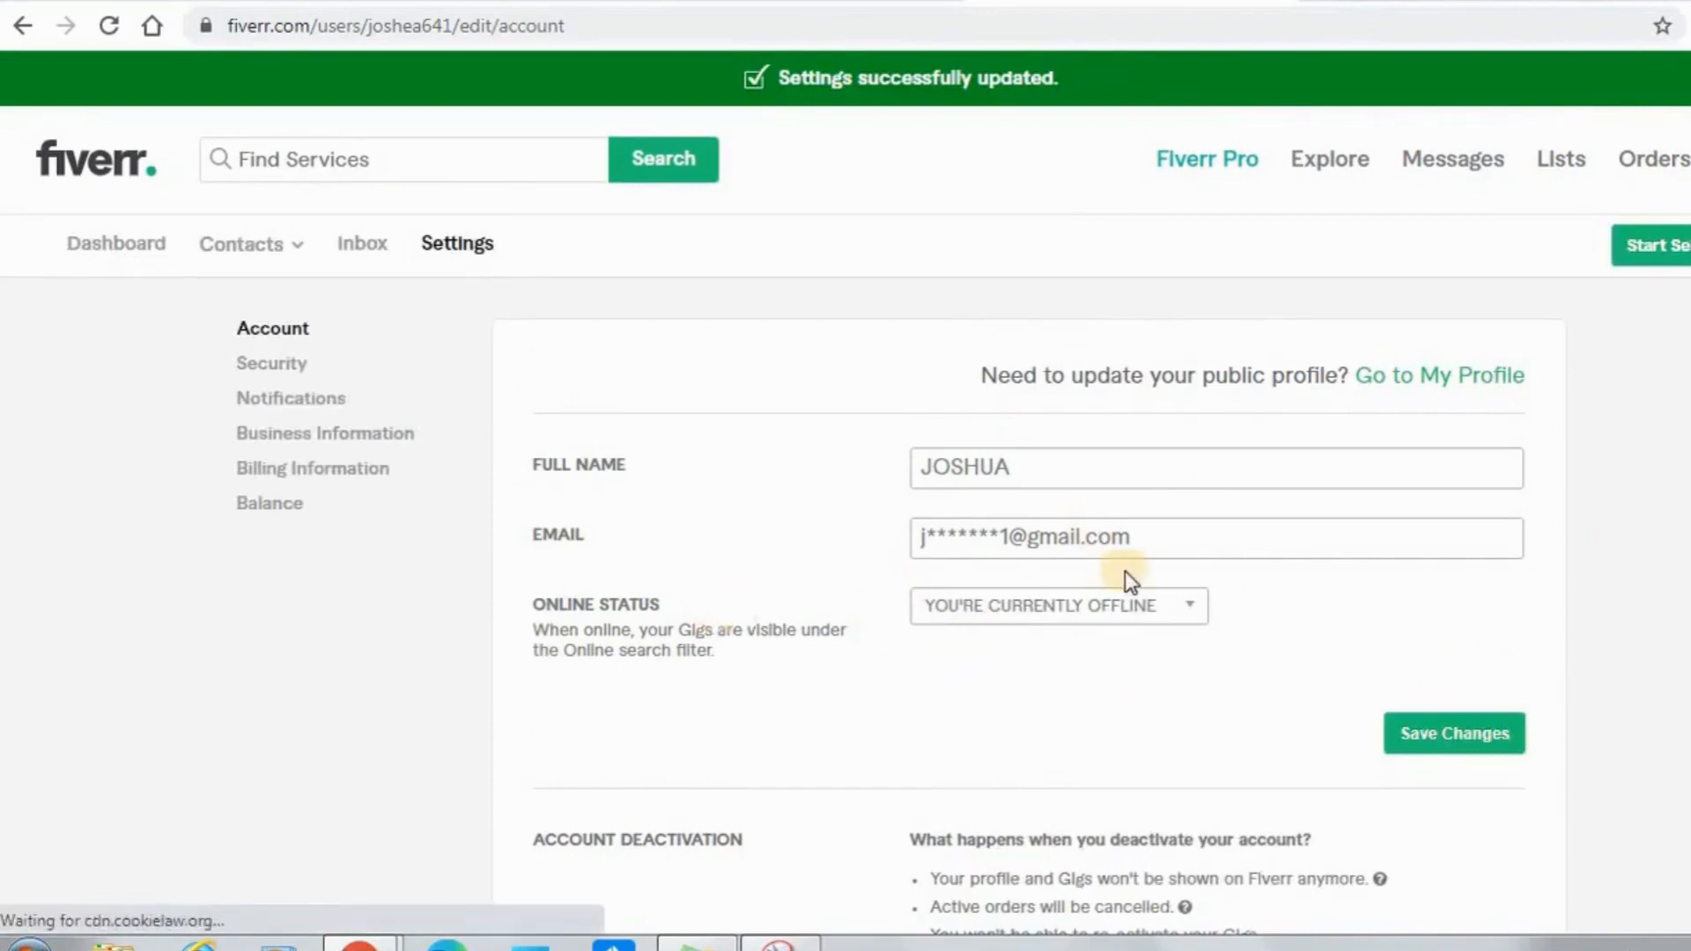
Switch the online status to Go Online and save the account settings again.
{"action": "left_click", "coordinate": [1050, 605]}
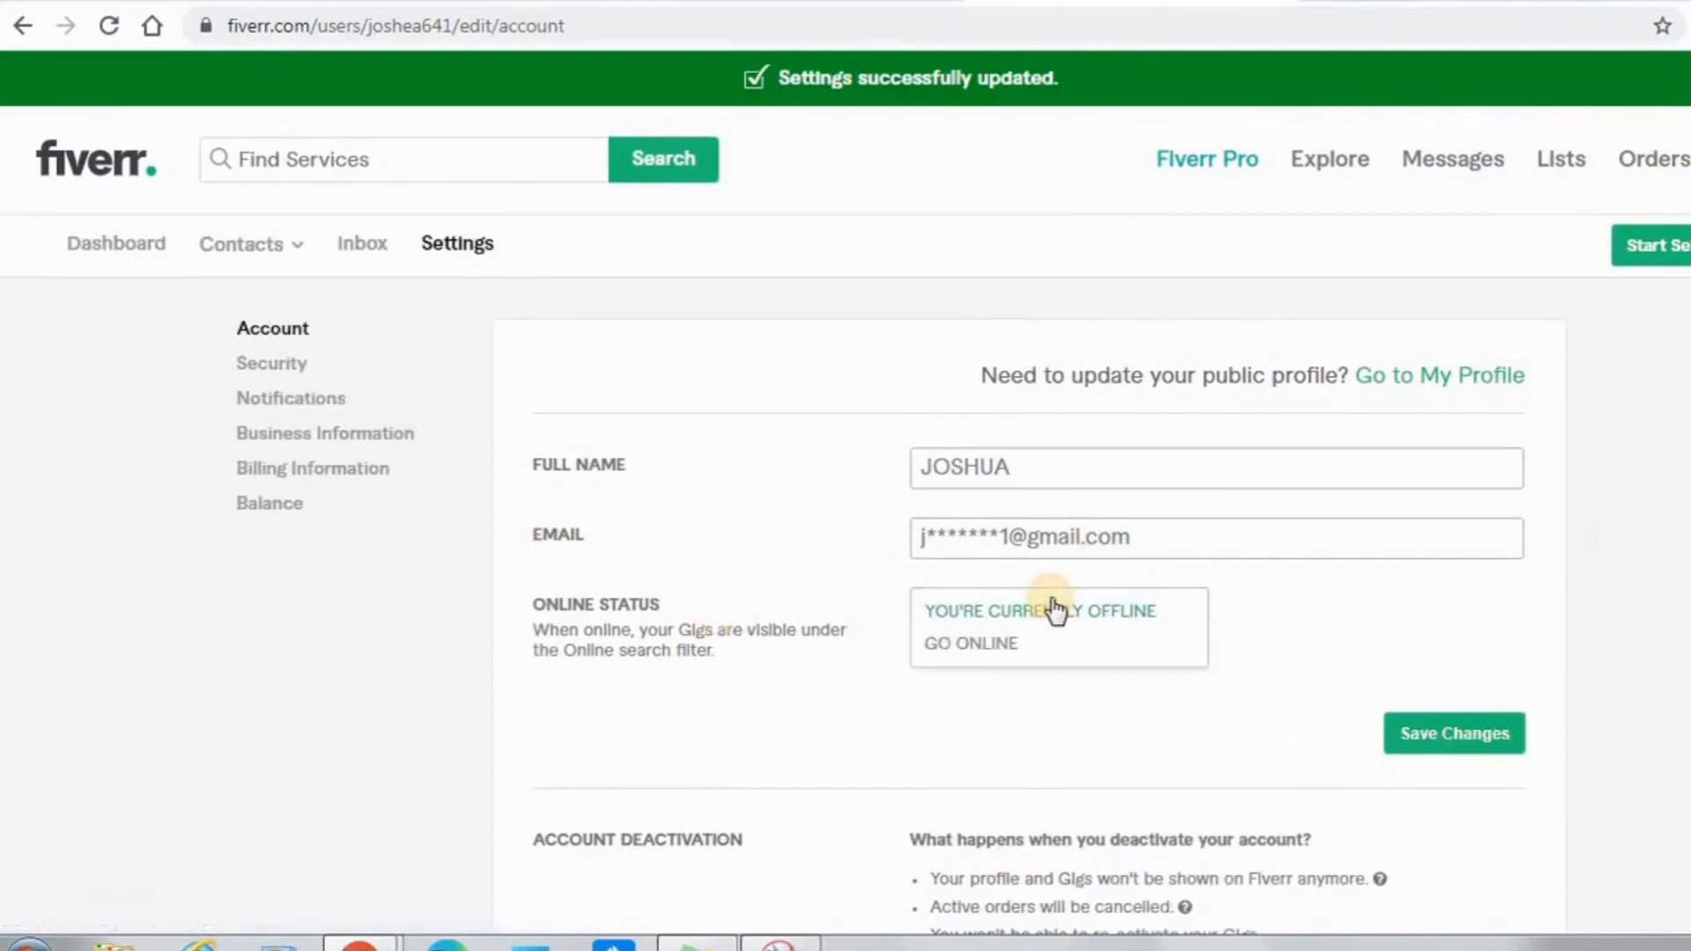
{"action": "left_click", "coordinate": [1006, 646]}
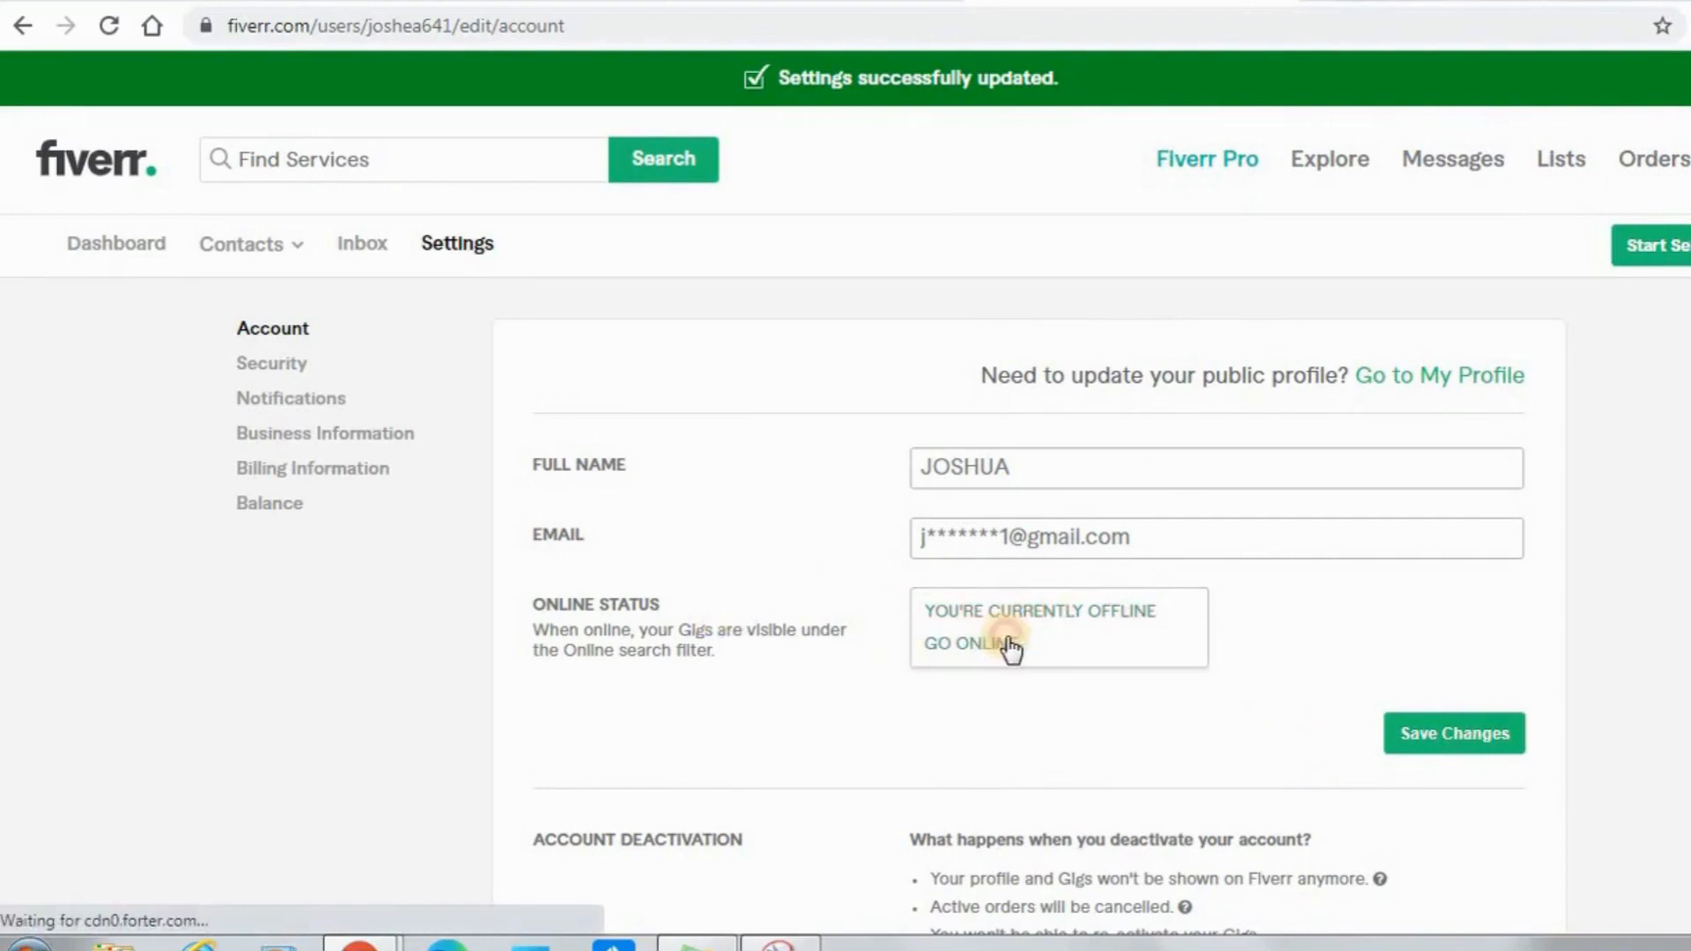
{"action": "left_click", "coordinate": [1460, 737]}
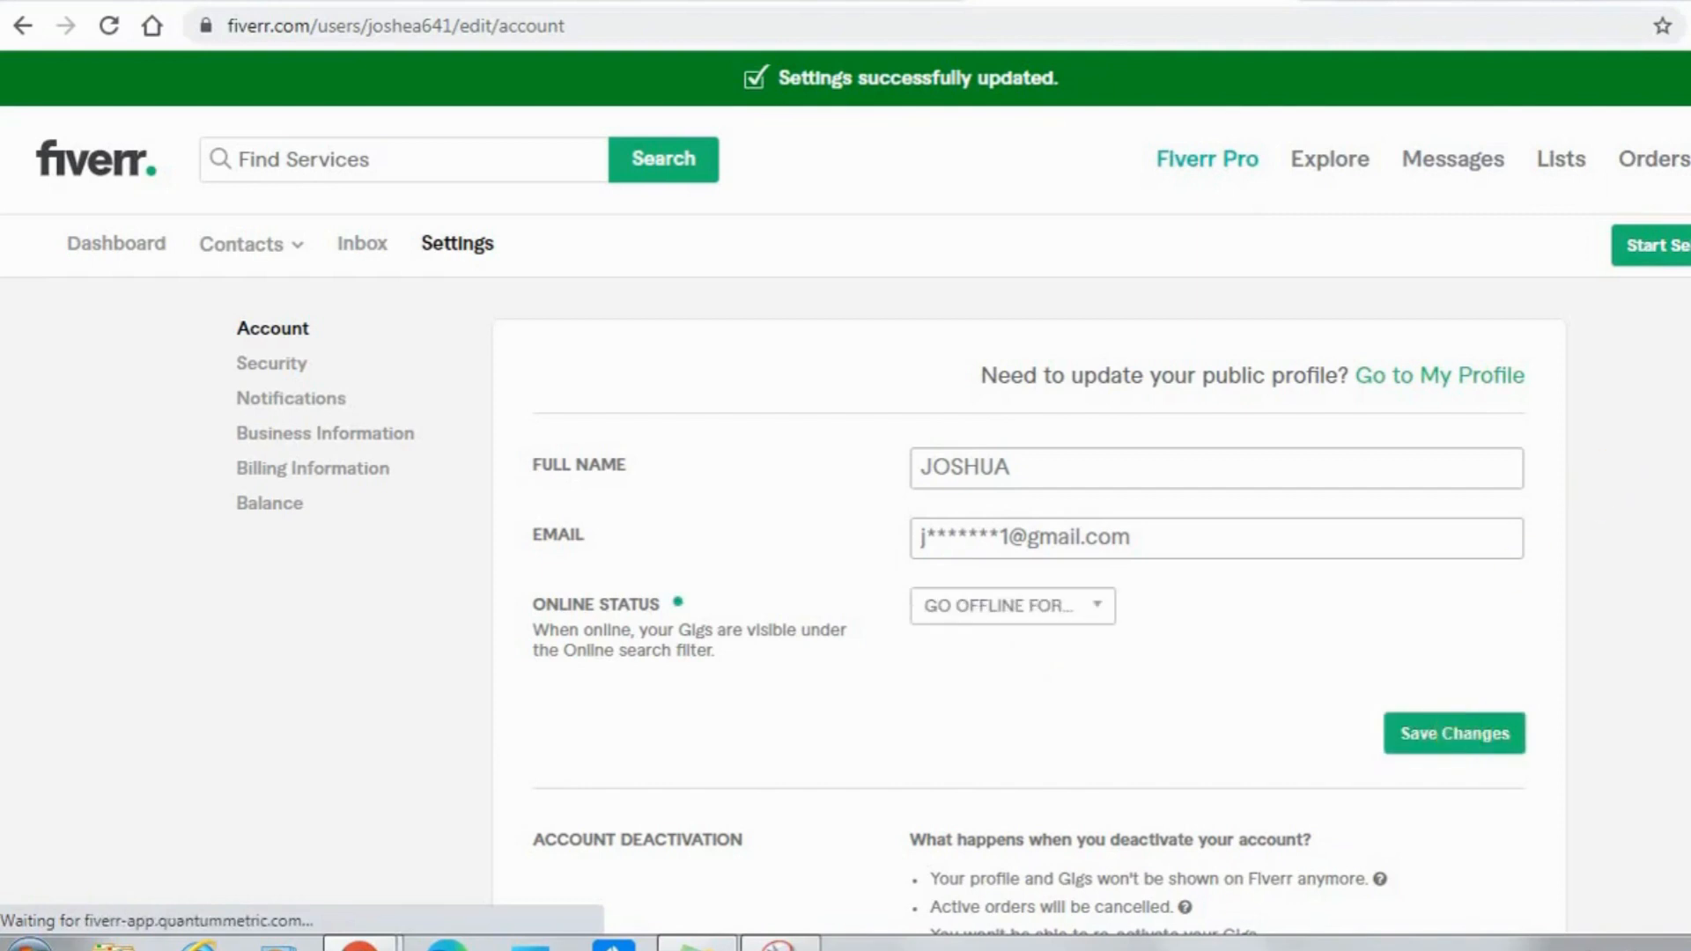
{"action": "scroll", "coordinate": [881, 485], "scroll_direction": "down", "scroll_amount": 4}
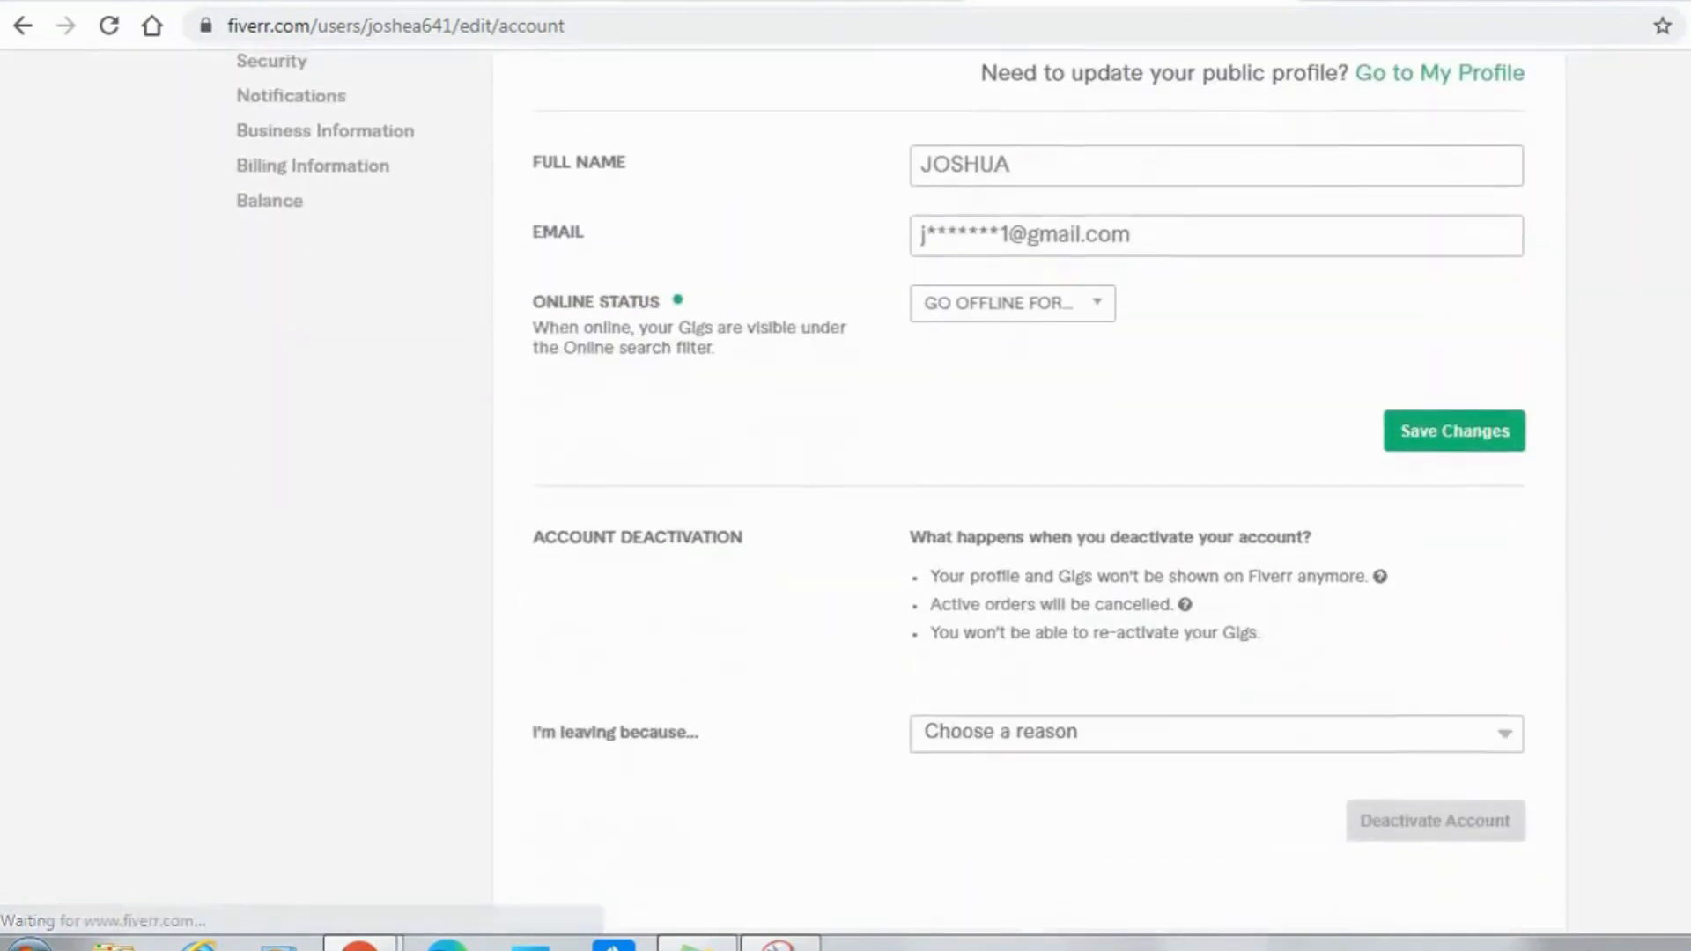
{"action": "scroll", "coordinate": [845, 494], "scroll_direction": "down", "scroll_amount": 2}
{"action": "scroll", "coordinate": [846, 494], "scroll_direction": "up", "scroll_amount": 5}
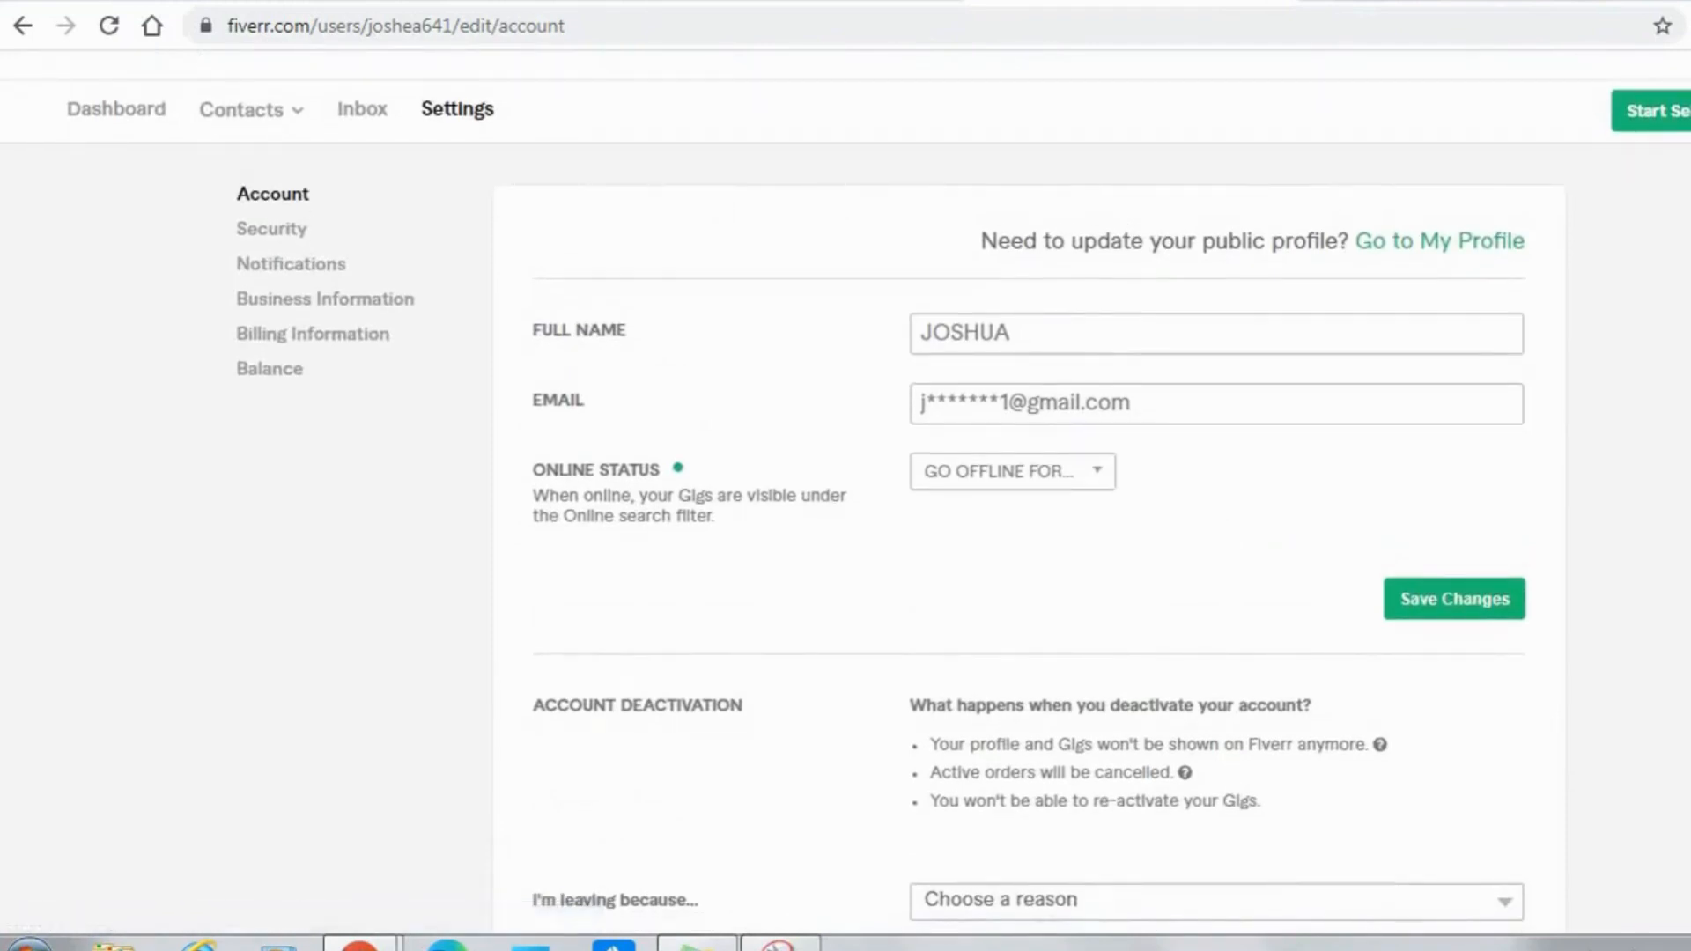
{"action": "left_click_drag", "start_coordinate": [534, 469], "coordinate": [1092, 520]}
{"action": "scroll", "coordinate": [881, 511], "scroll_direction": "up", "scroll_amount": 1}
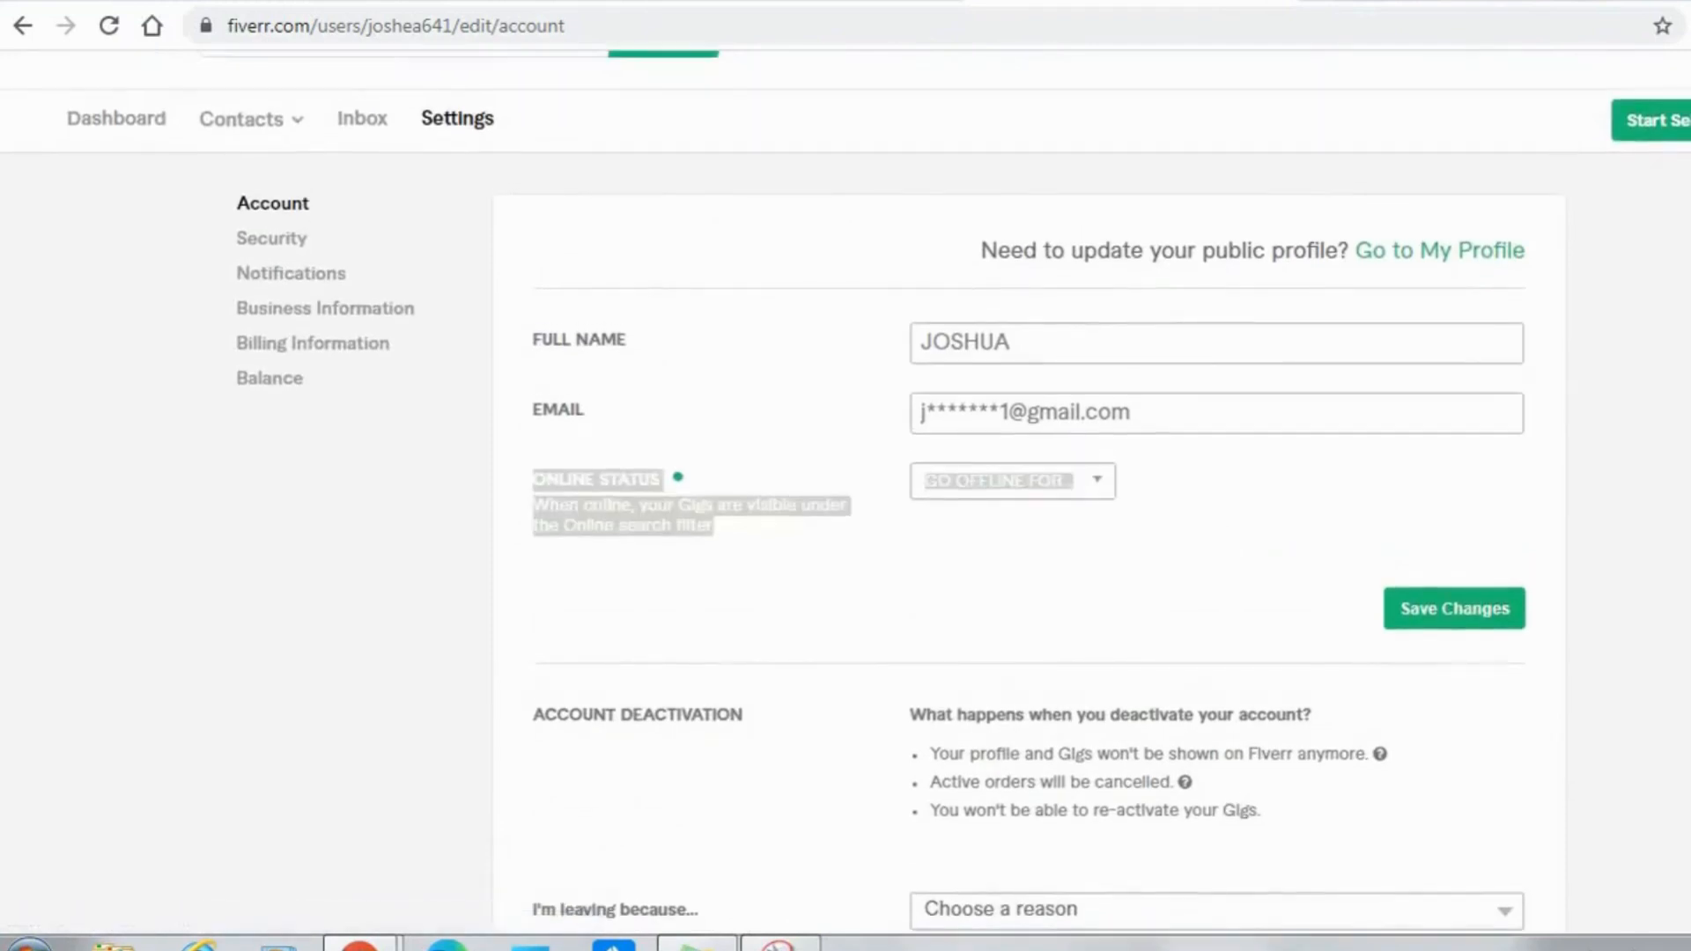
{"action": "scroll", "coordinate": [846, 494], "scroll_direction": "up", "scroll_amount": 2}
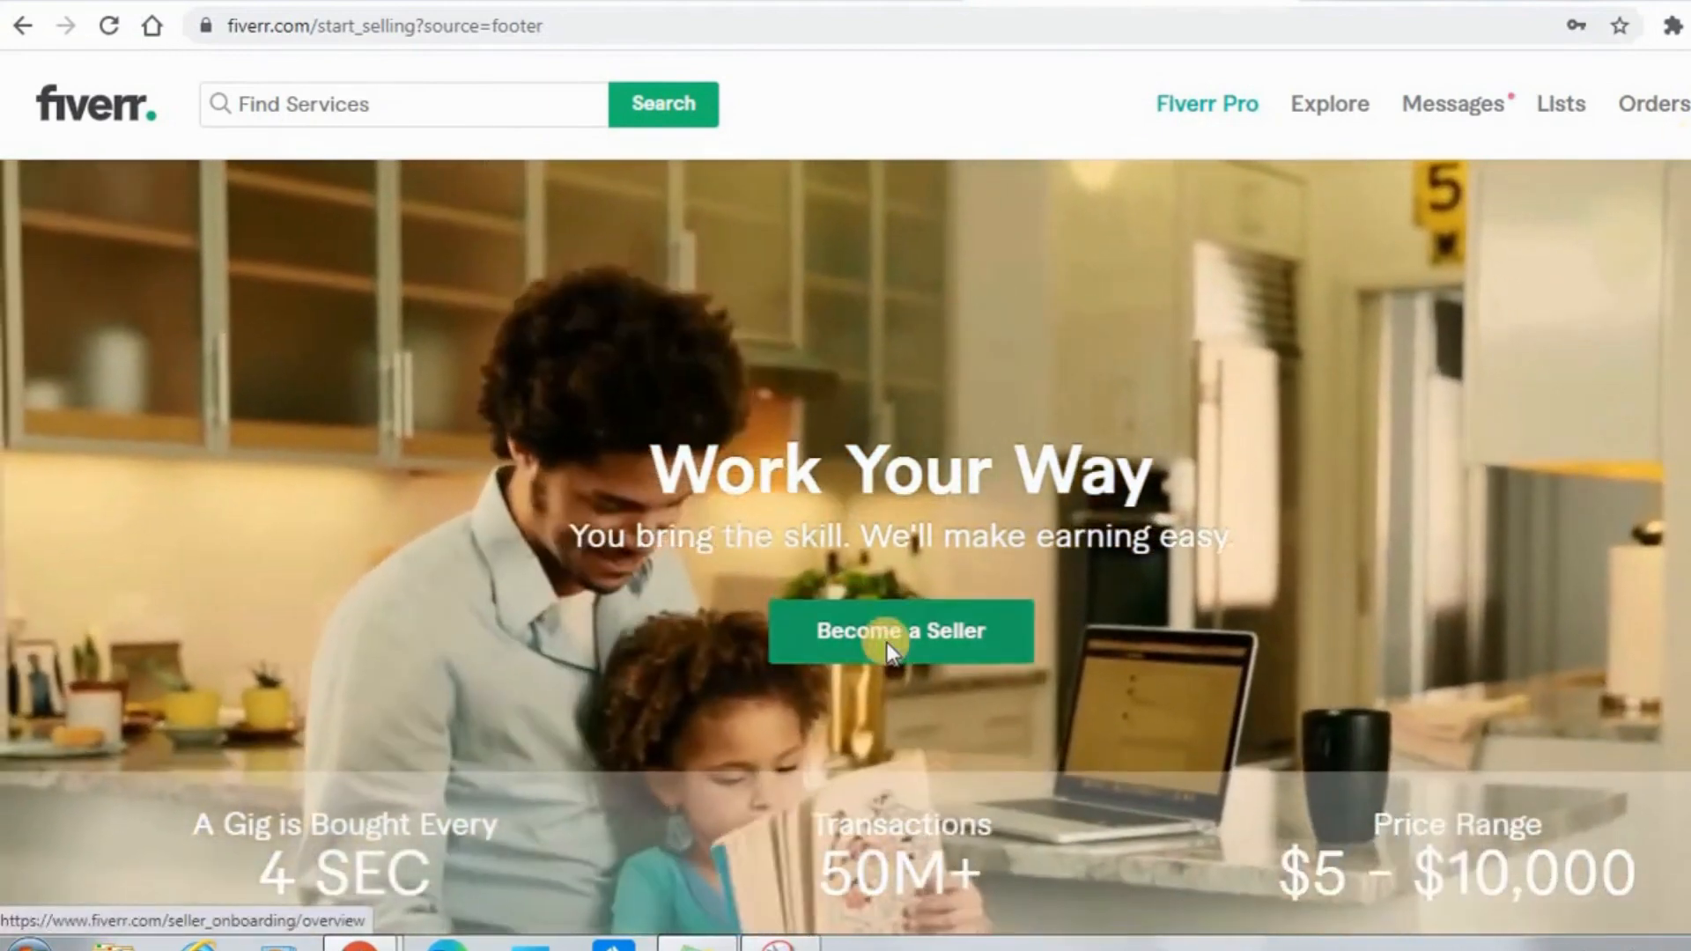
Start becoming a seller and continue through the overview, successful profile and things-to-avoid pages to the Personal Info form.
{"action": "left_click", "coordinate": [888, 647]}
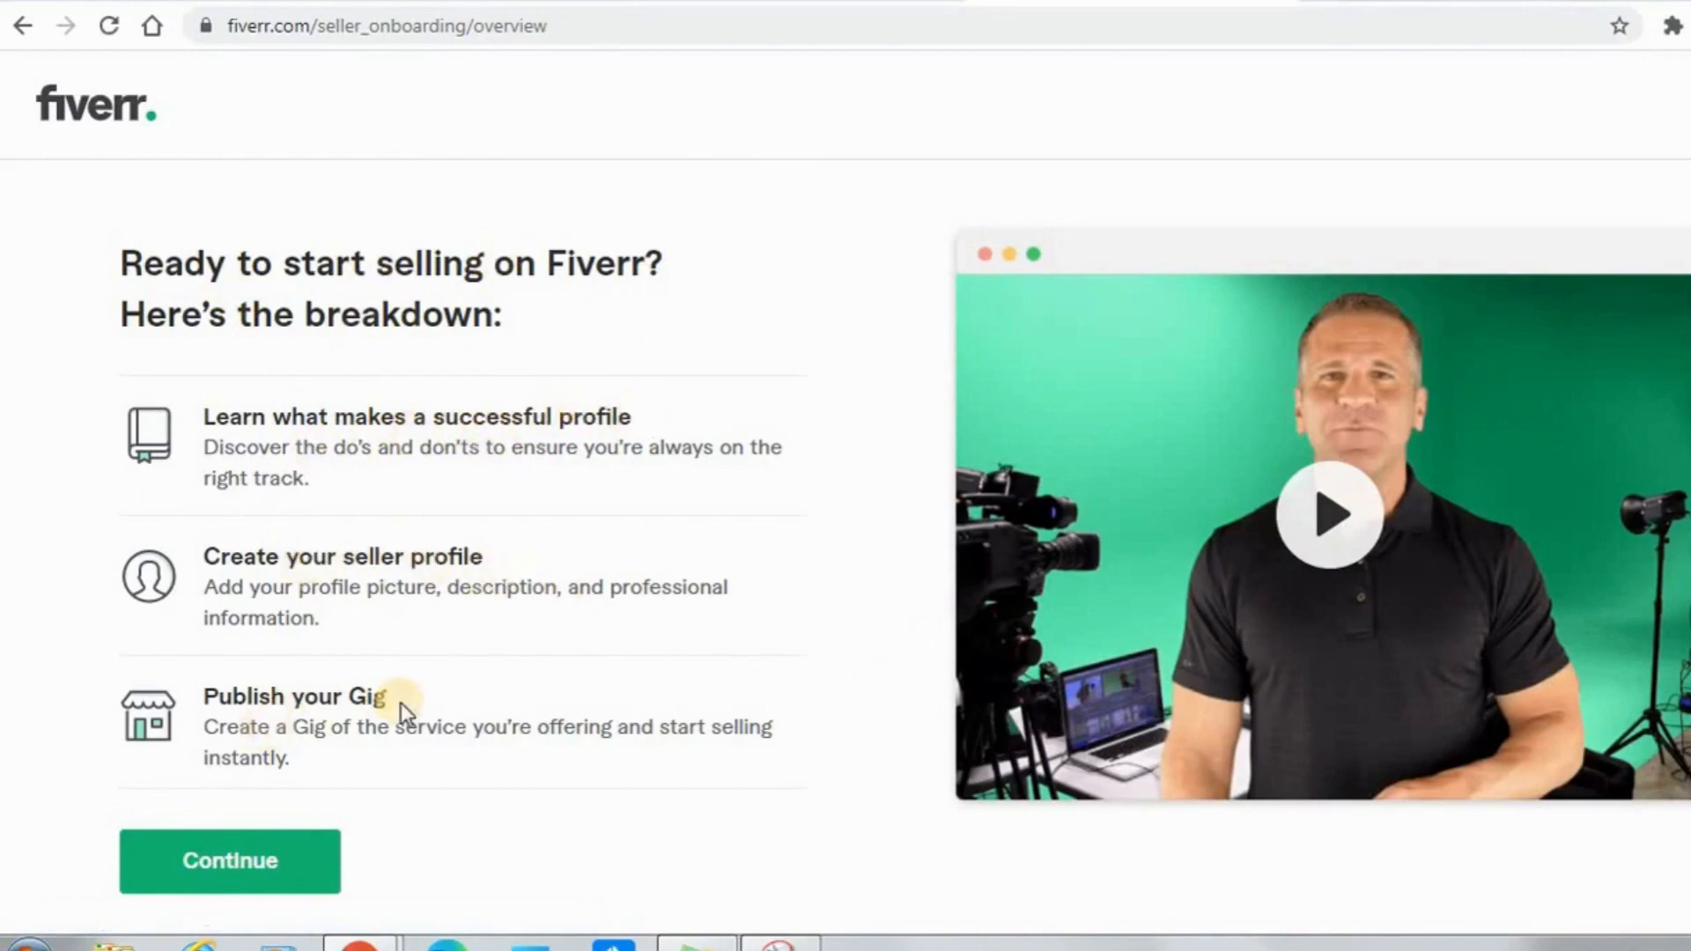
{"action": "left_click", "coordinate": [284, 874]}
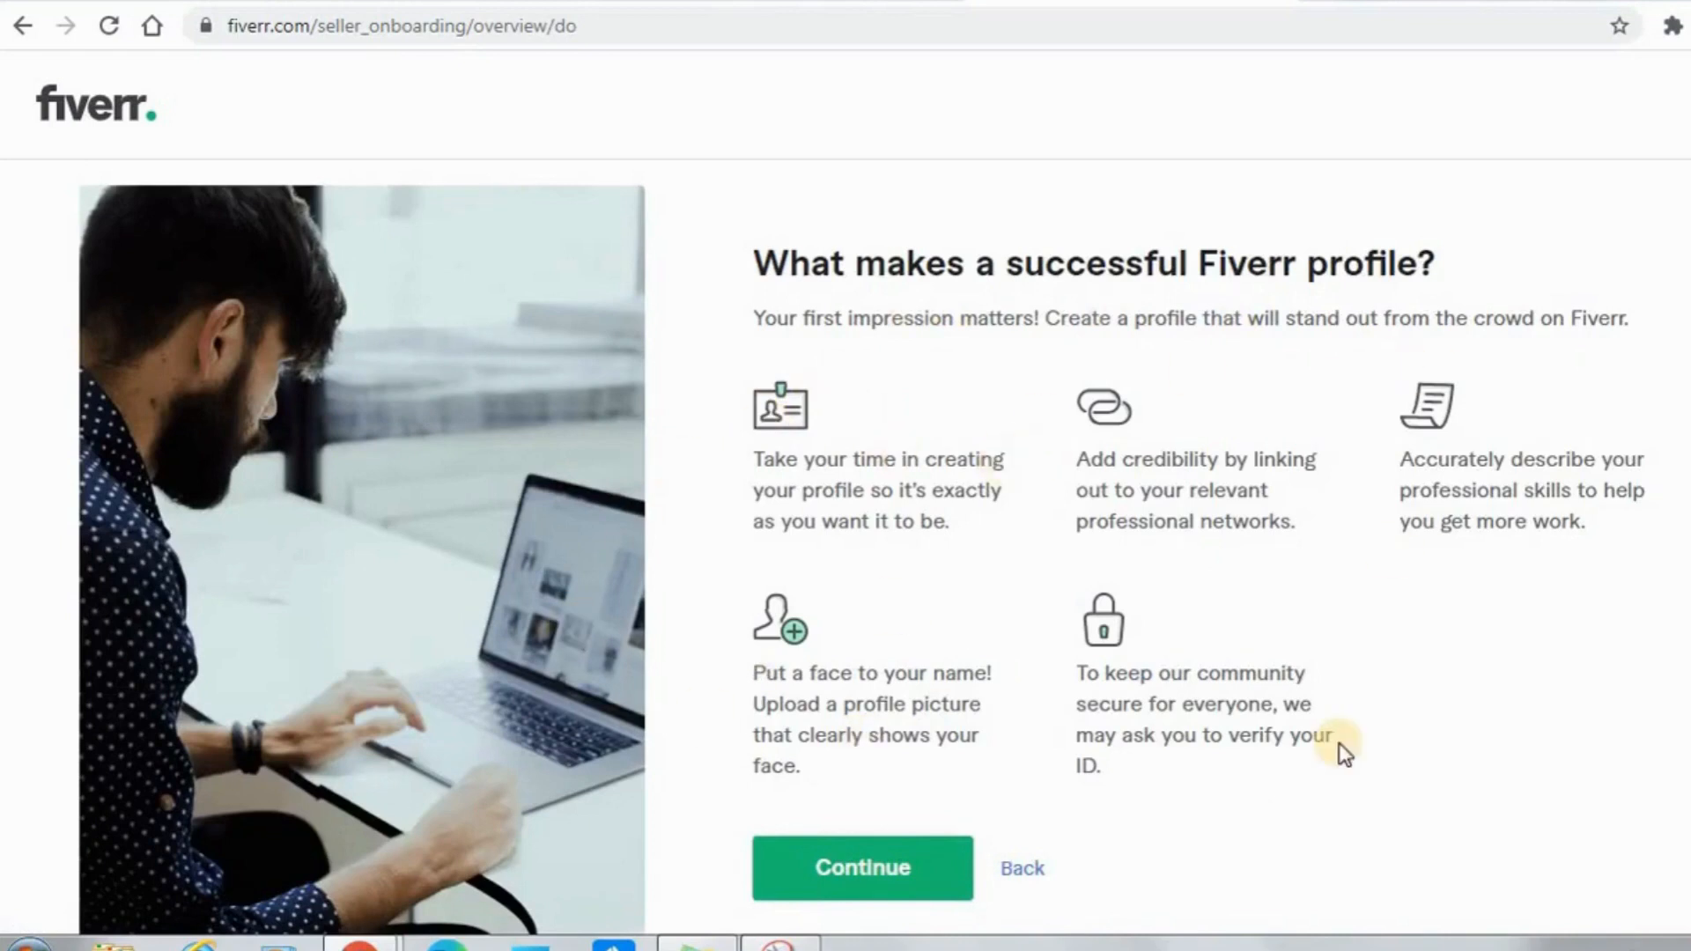
{"action": "left_click", "coordinate": [872, 888]}
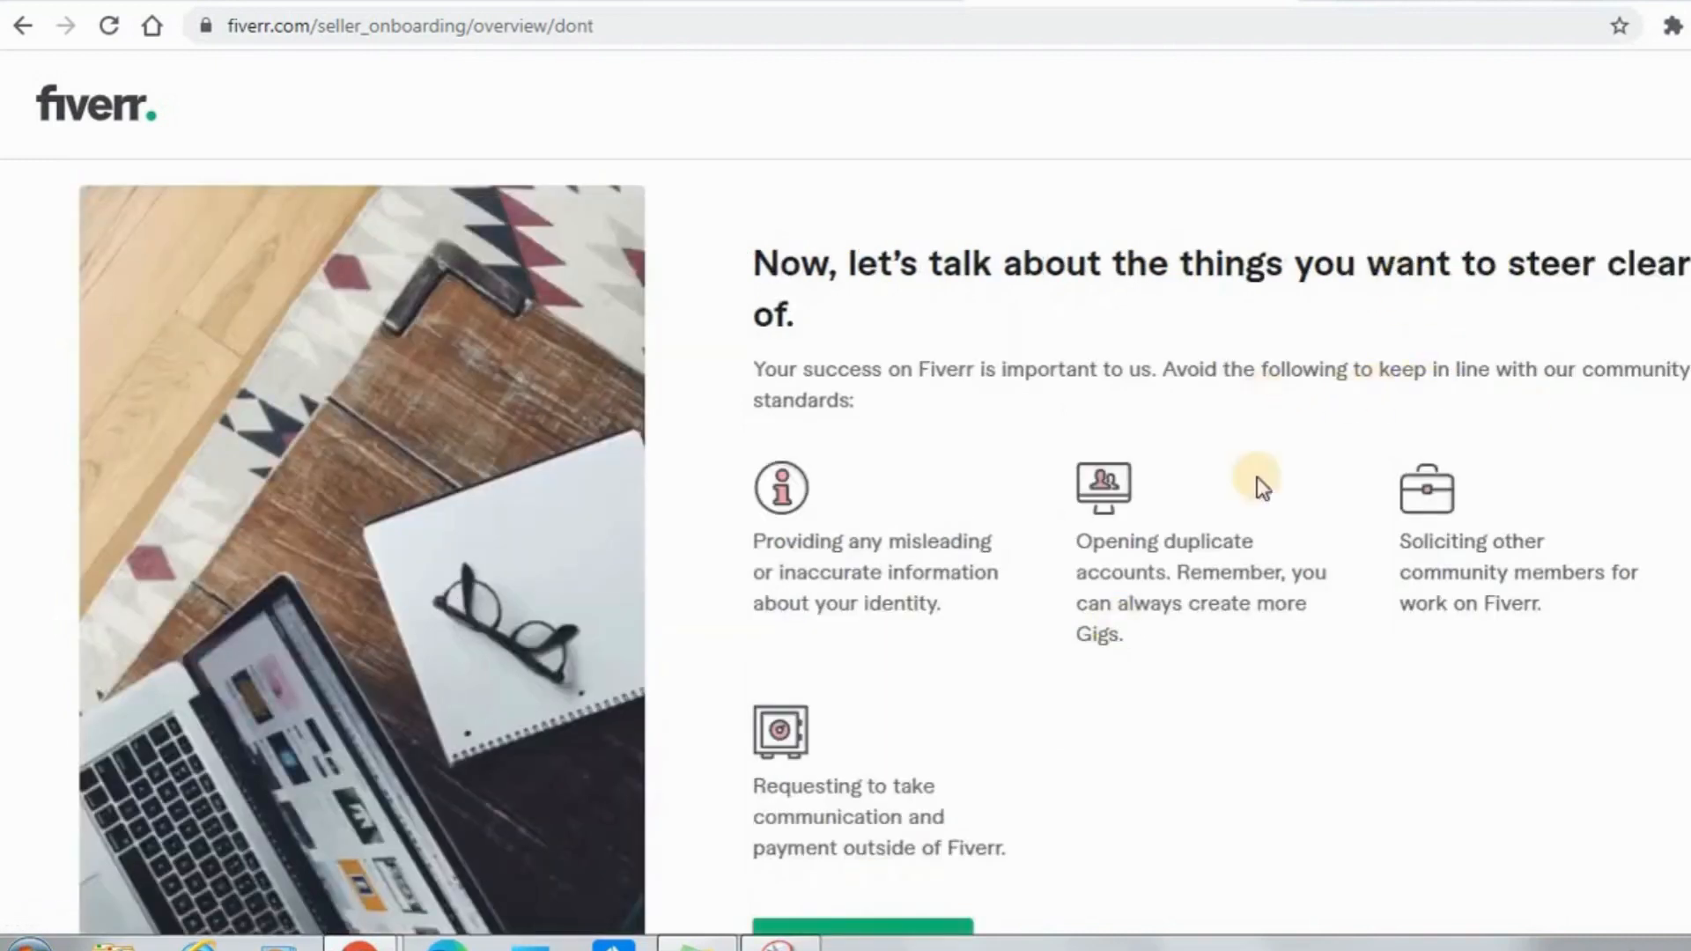
{"action": "left_click", "coordinate": [918, 929]}
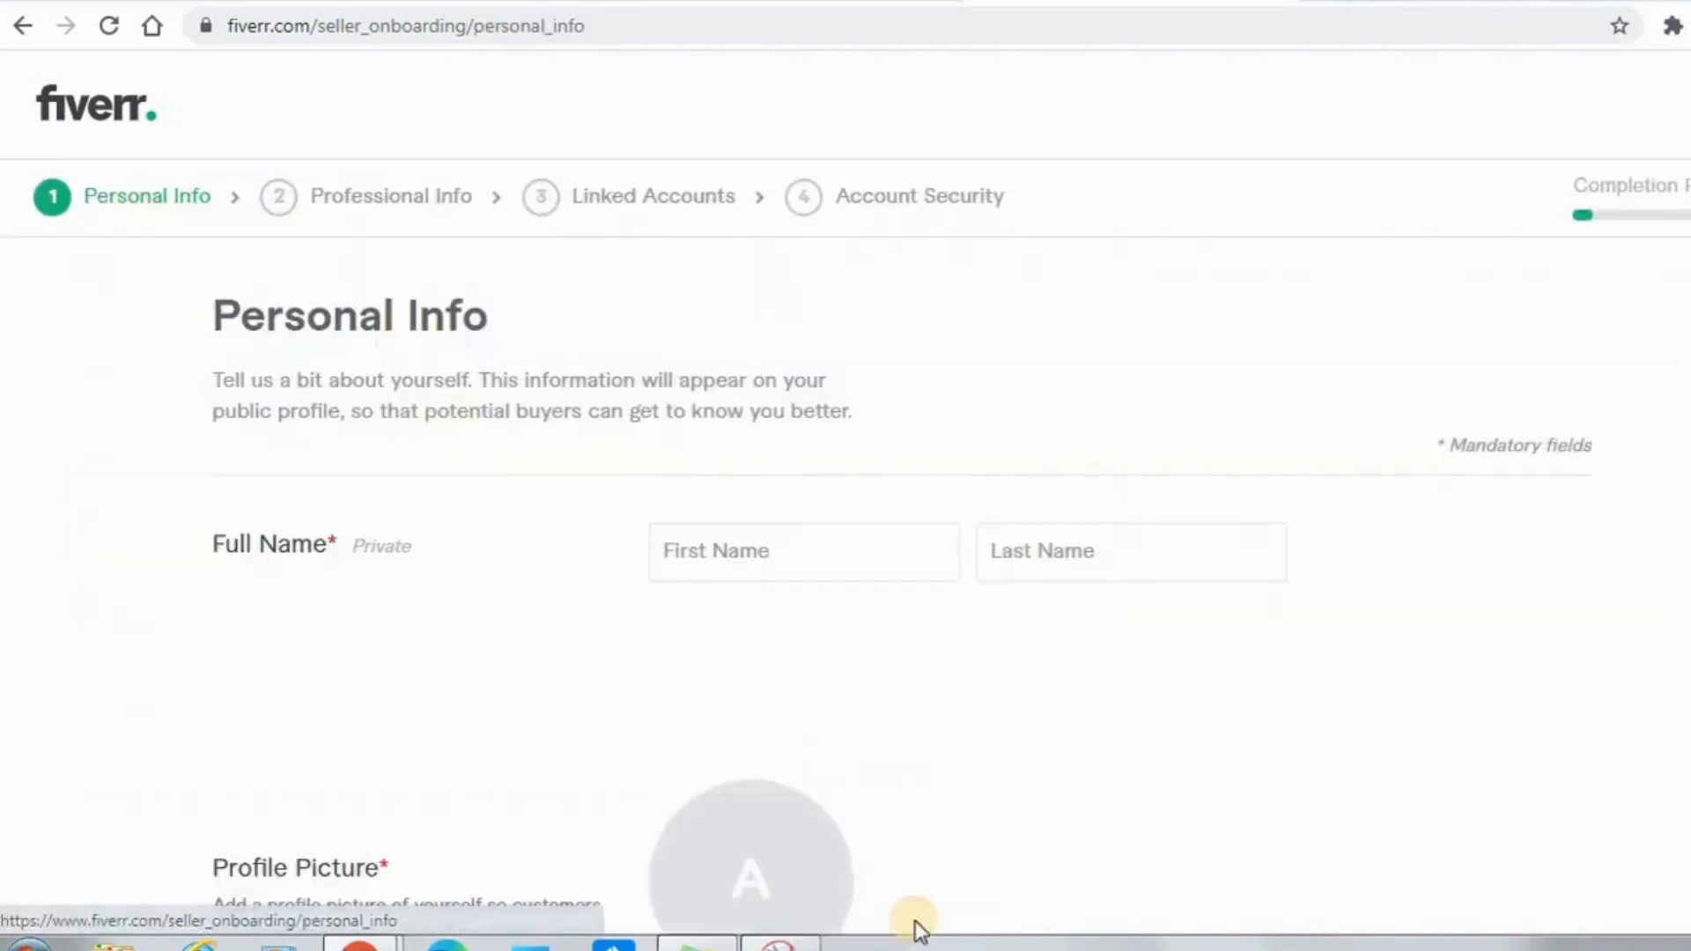
Fill in the seller's first name and last name in the Personal Info form.
{"action": "left_click", "coordinate": [707, 539]}
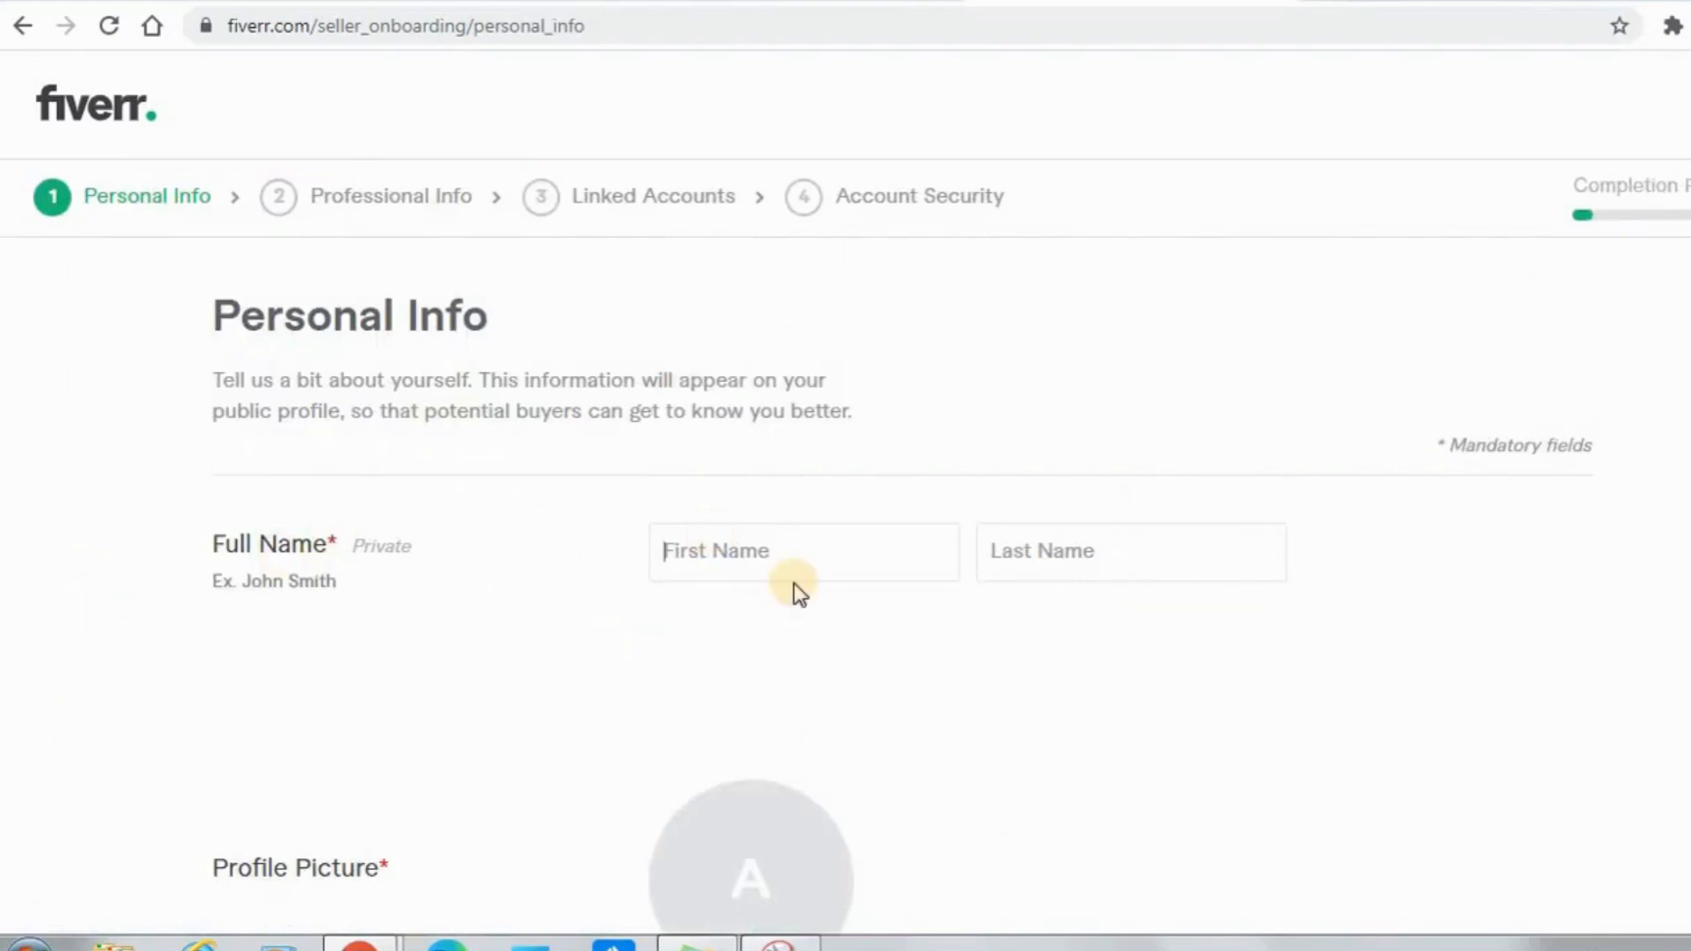
{"action": "left_click", "coordinate": [776, 556]}
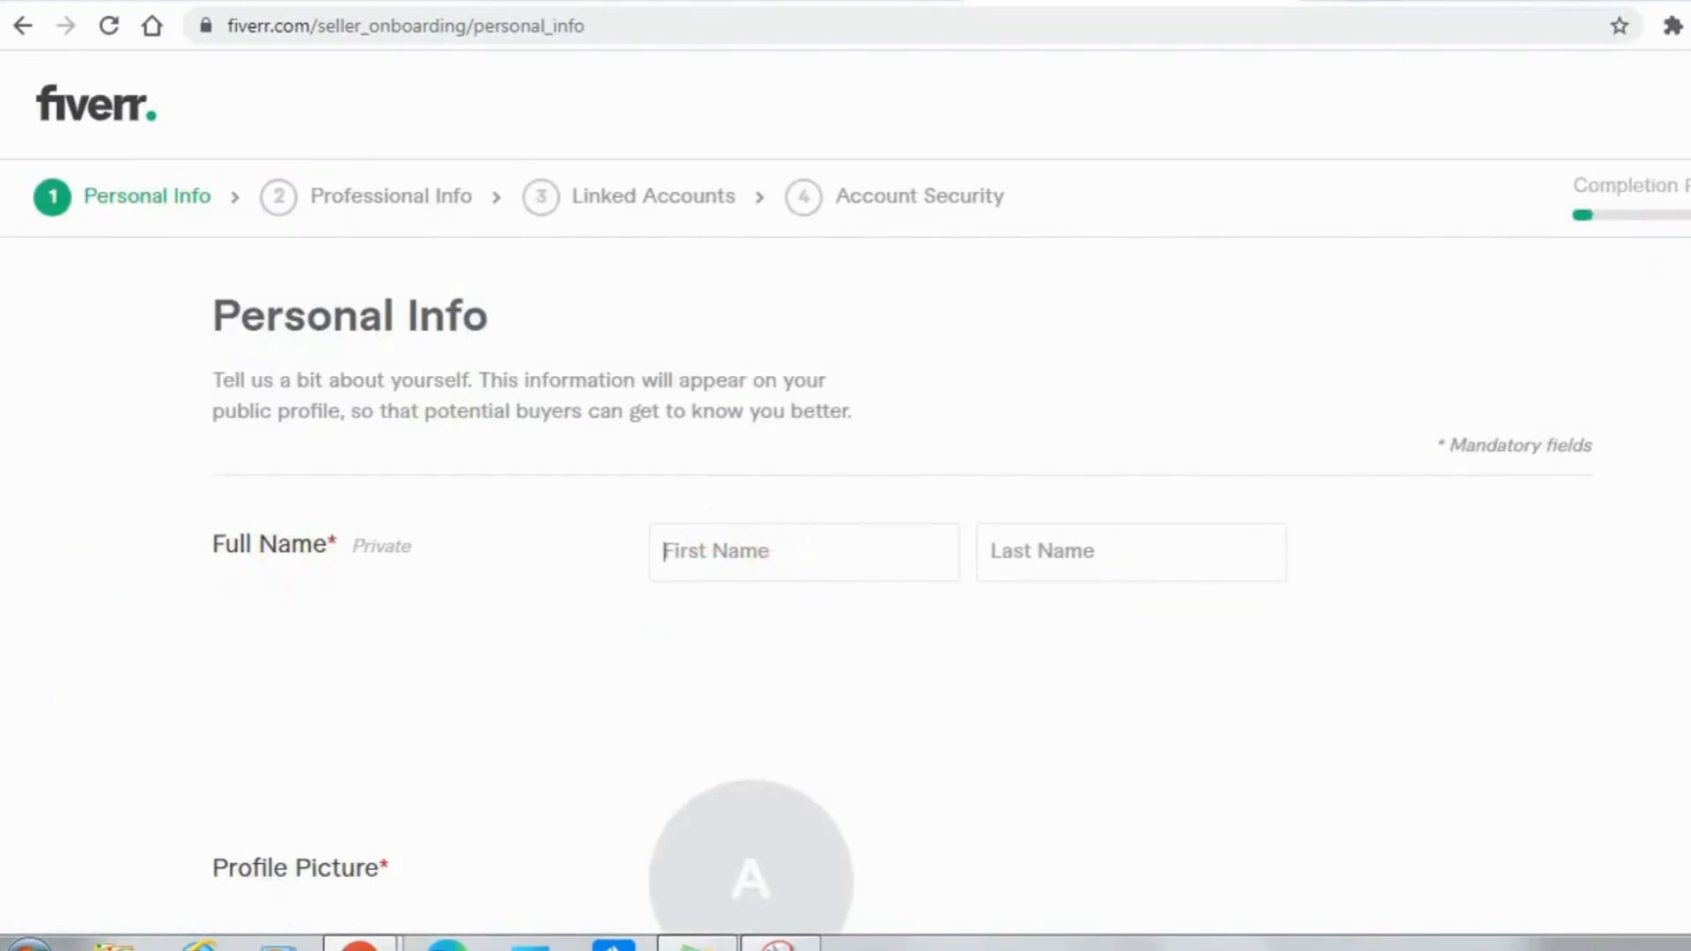
{"action": "scroll", "coordinate": [845, 500], "scroll_direction": "down", "scroll_amount": 3}
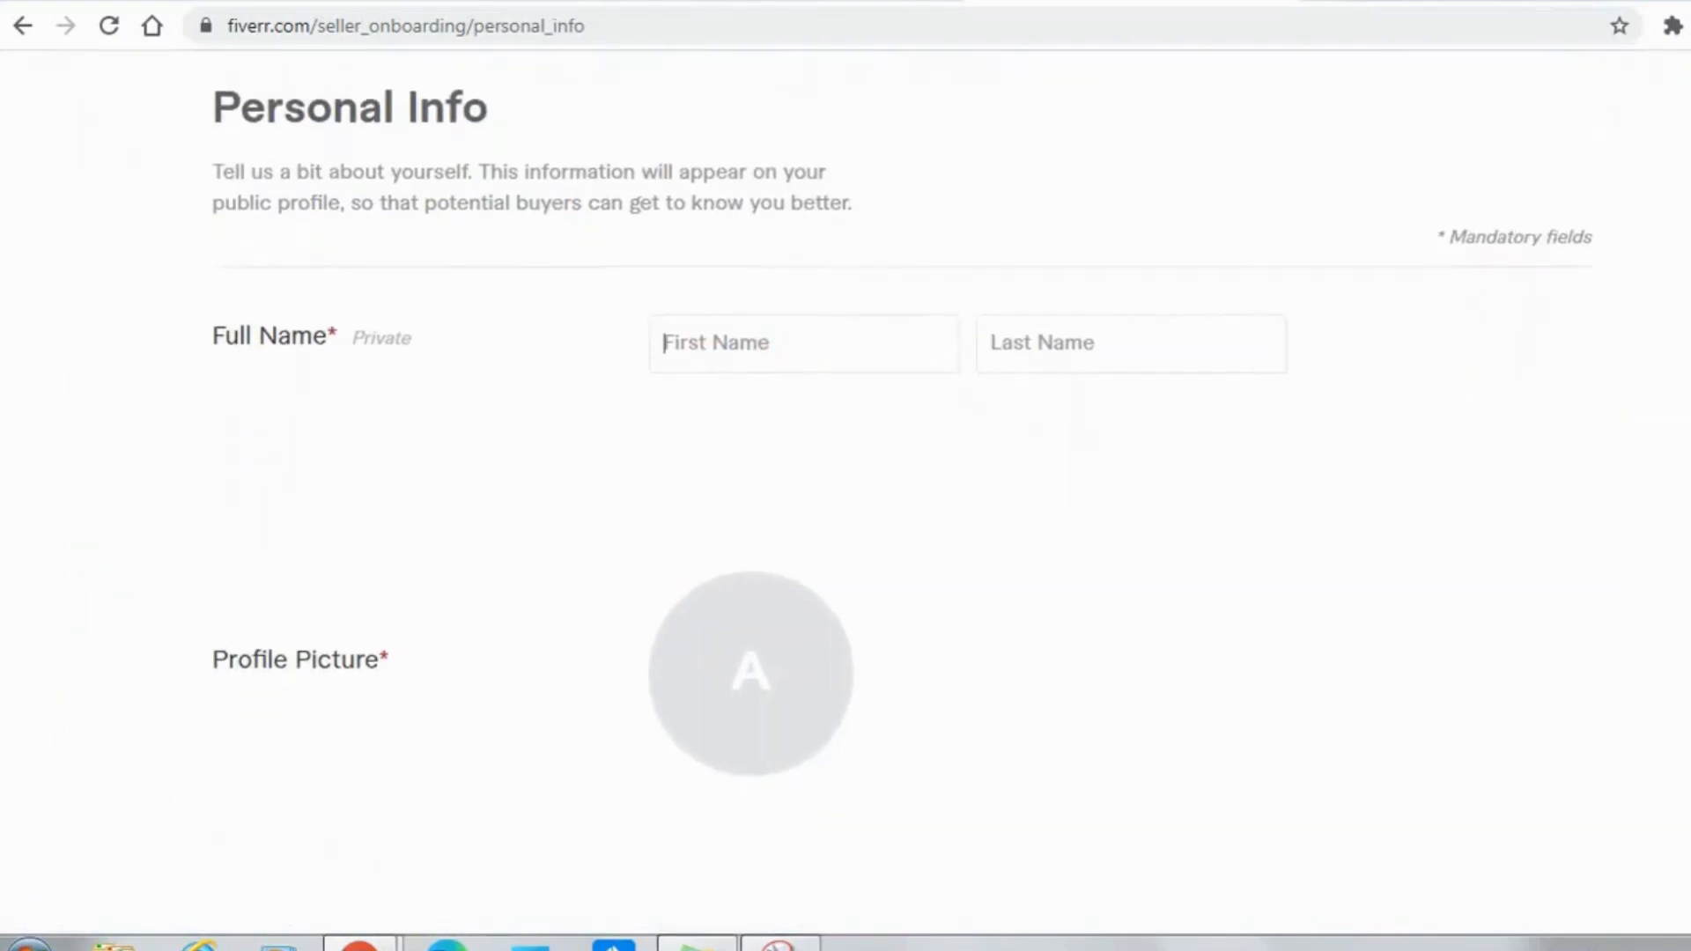
{"action": "scroll", "coordinate": [846, 501], "scroll_direction": "down", "scroll_amount": 8}
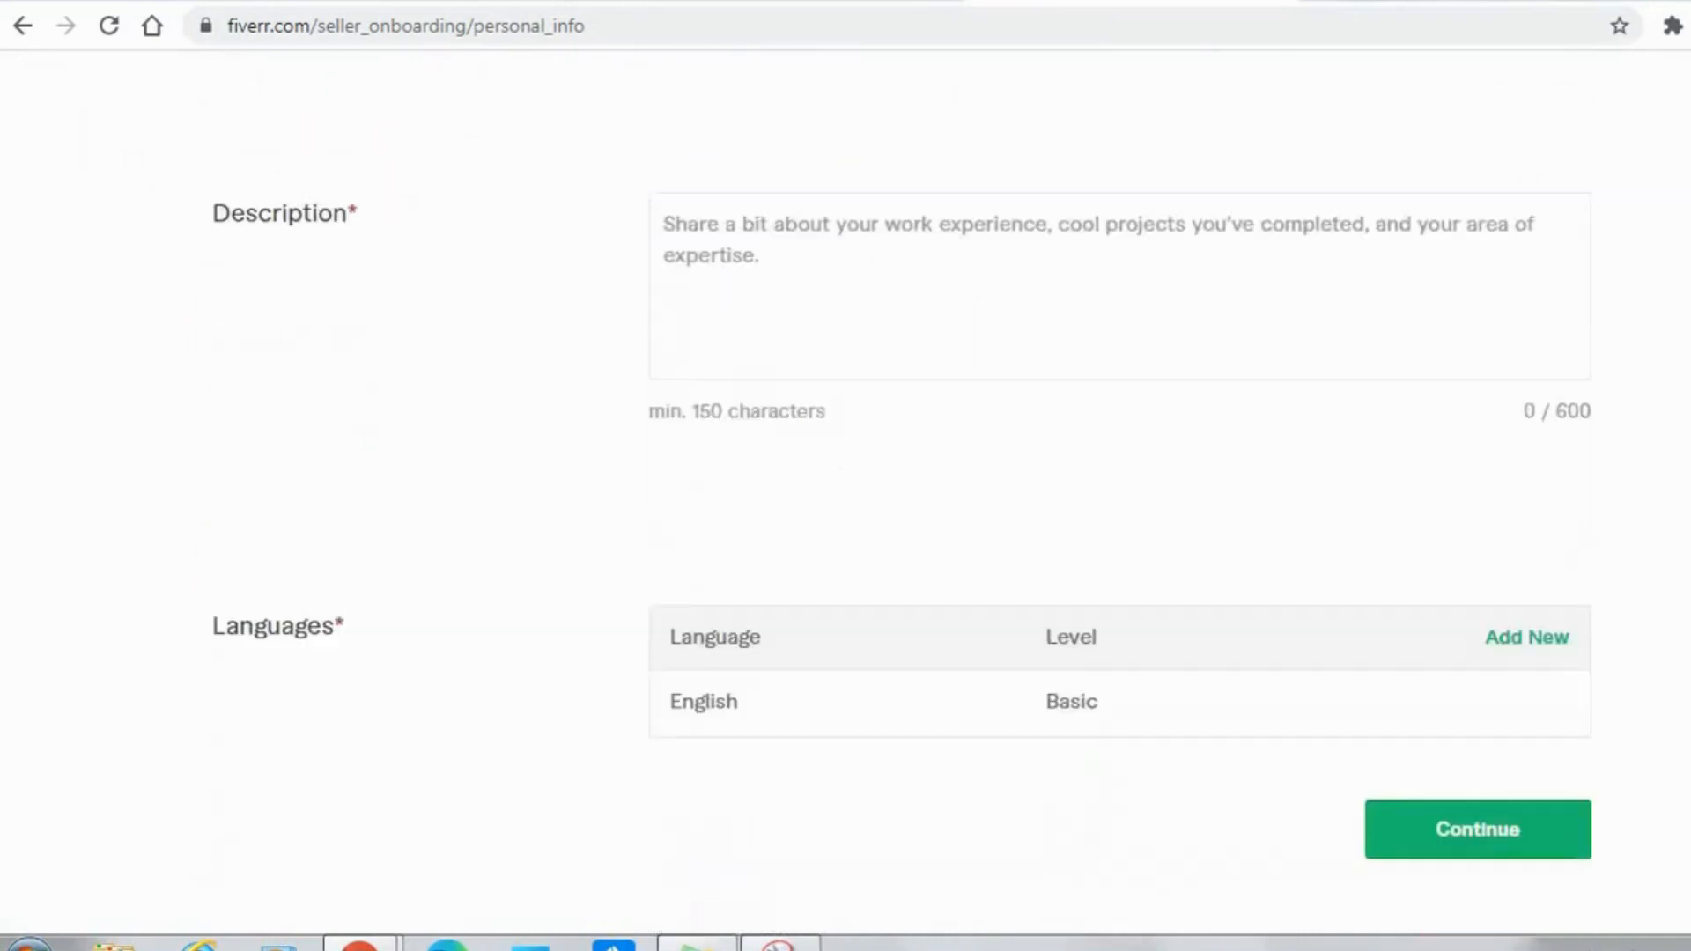
{"action": "scroll", "coordinate": [846, 478], "scroll_direction": "up", "scroll_amount": 11}
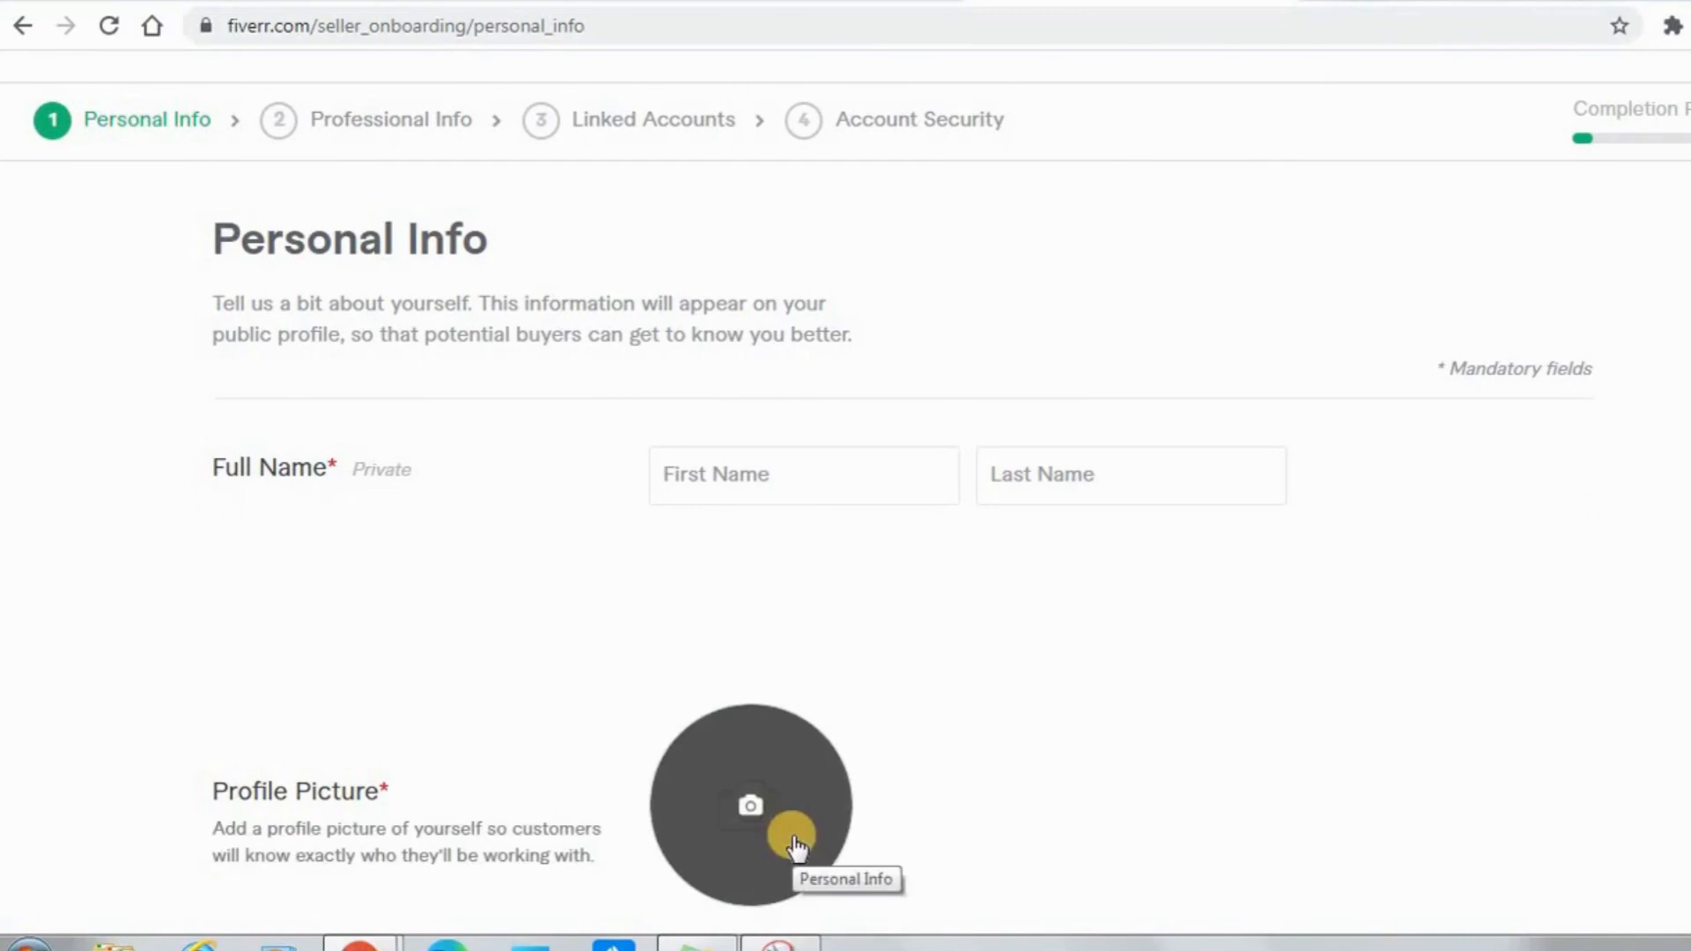
{"action": "left_click", "coordinate": [762, 473]}
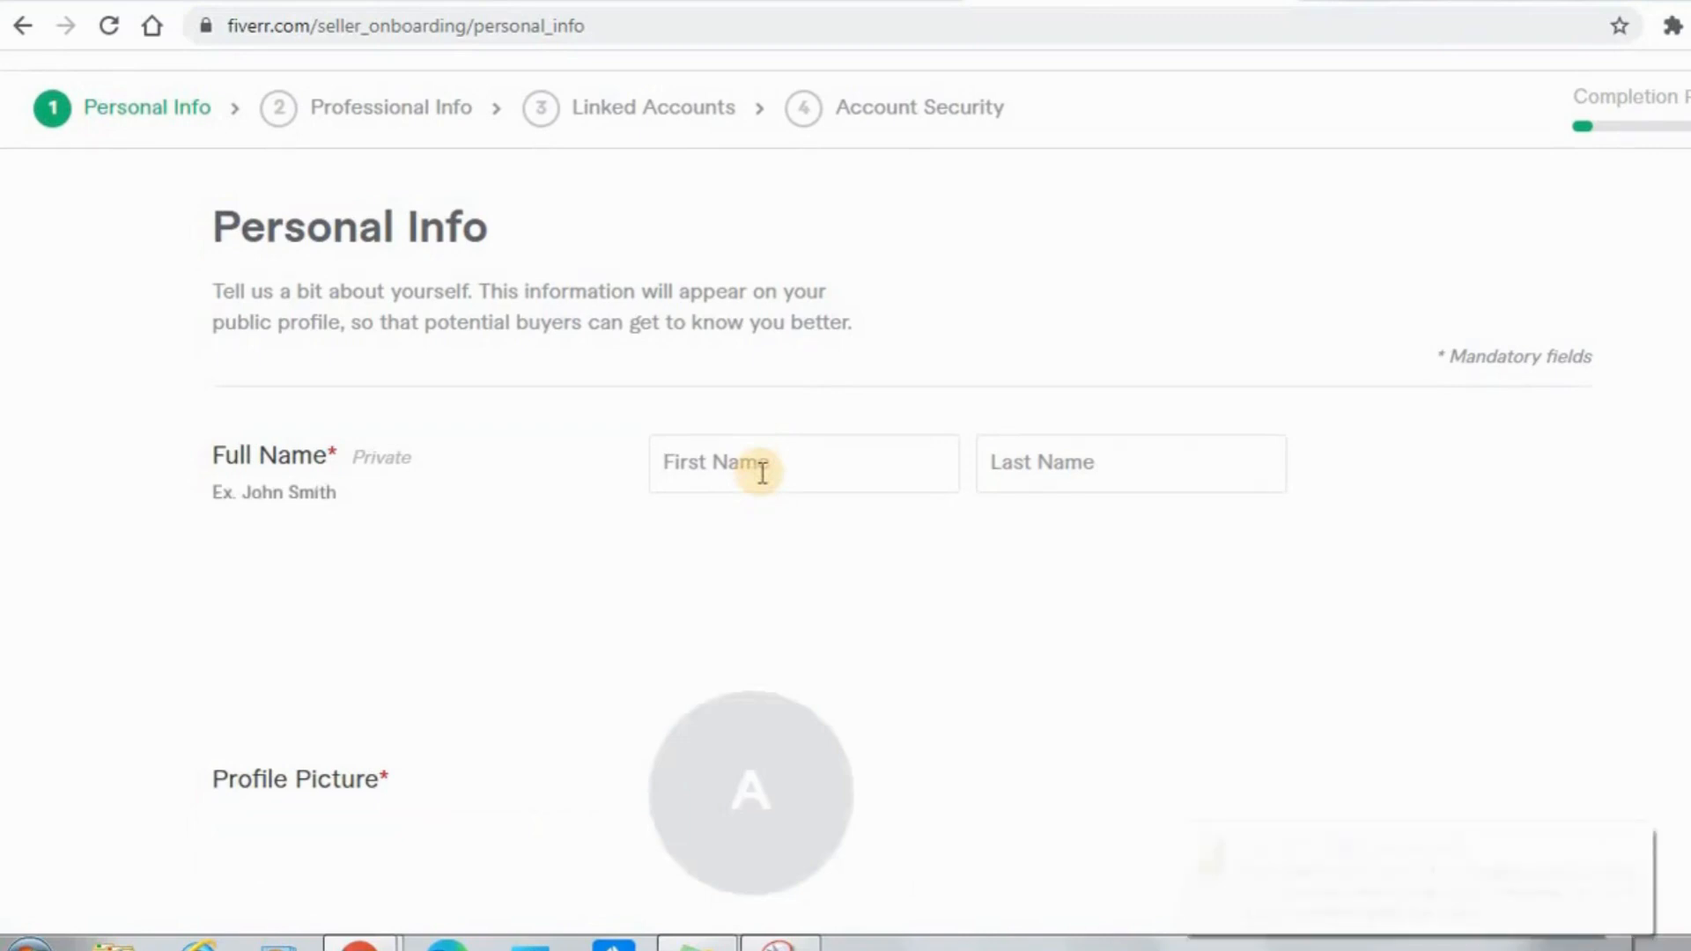
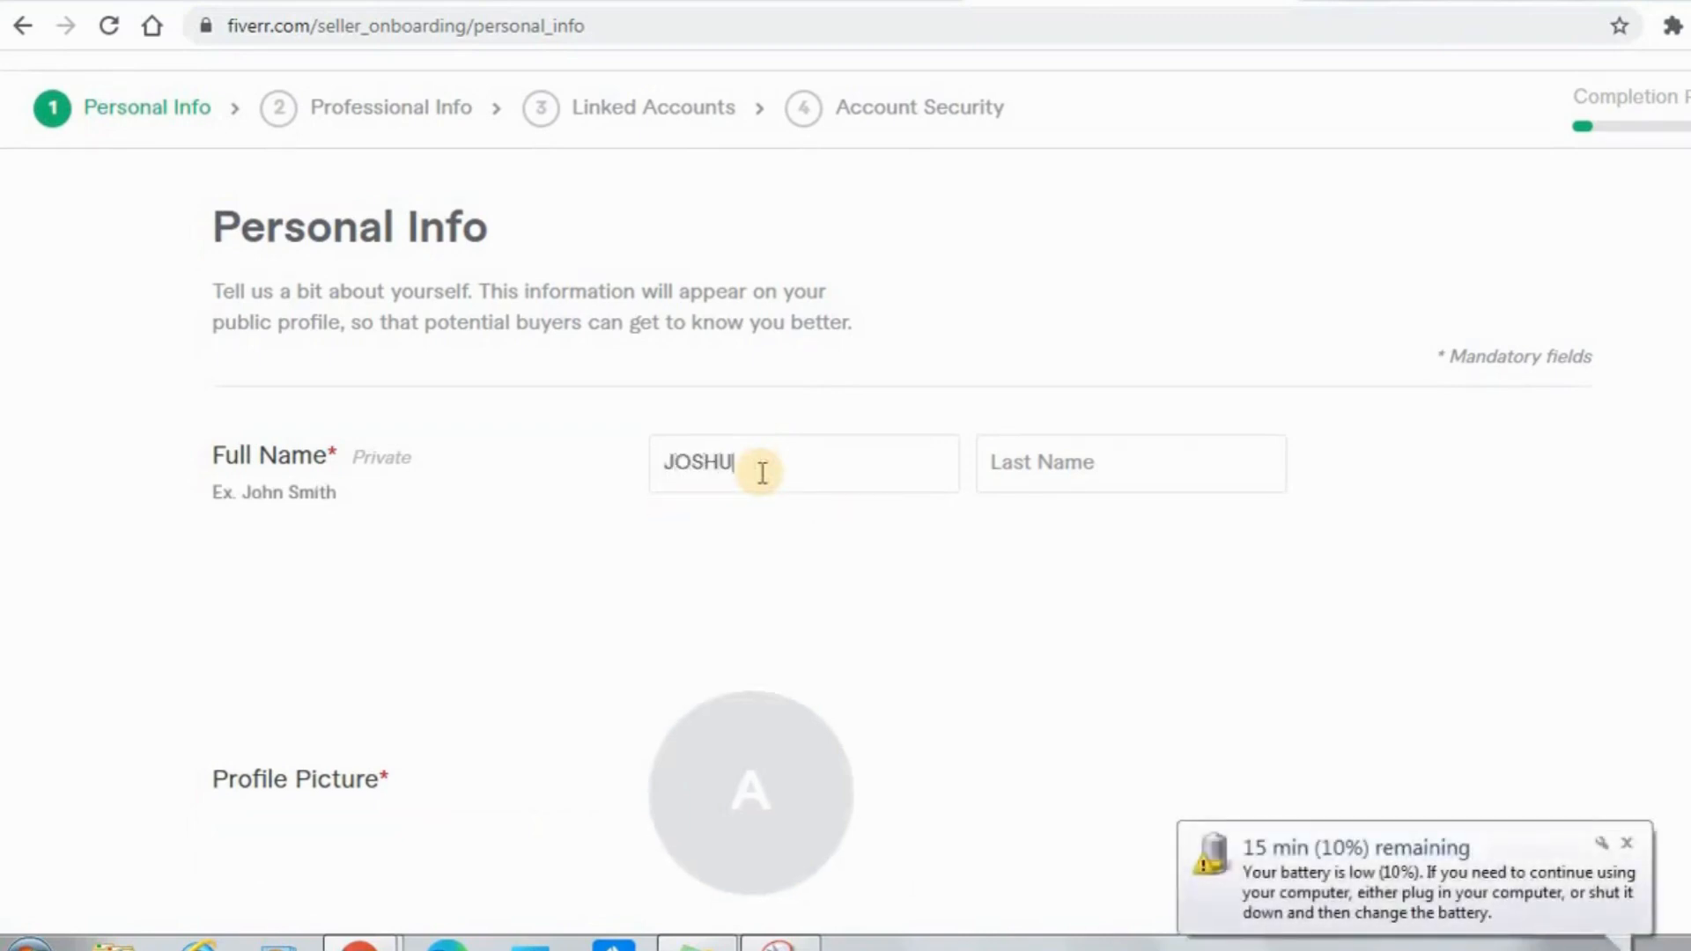
{"action": "left_click", "coordinate": [1070, 463]}
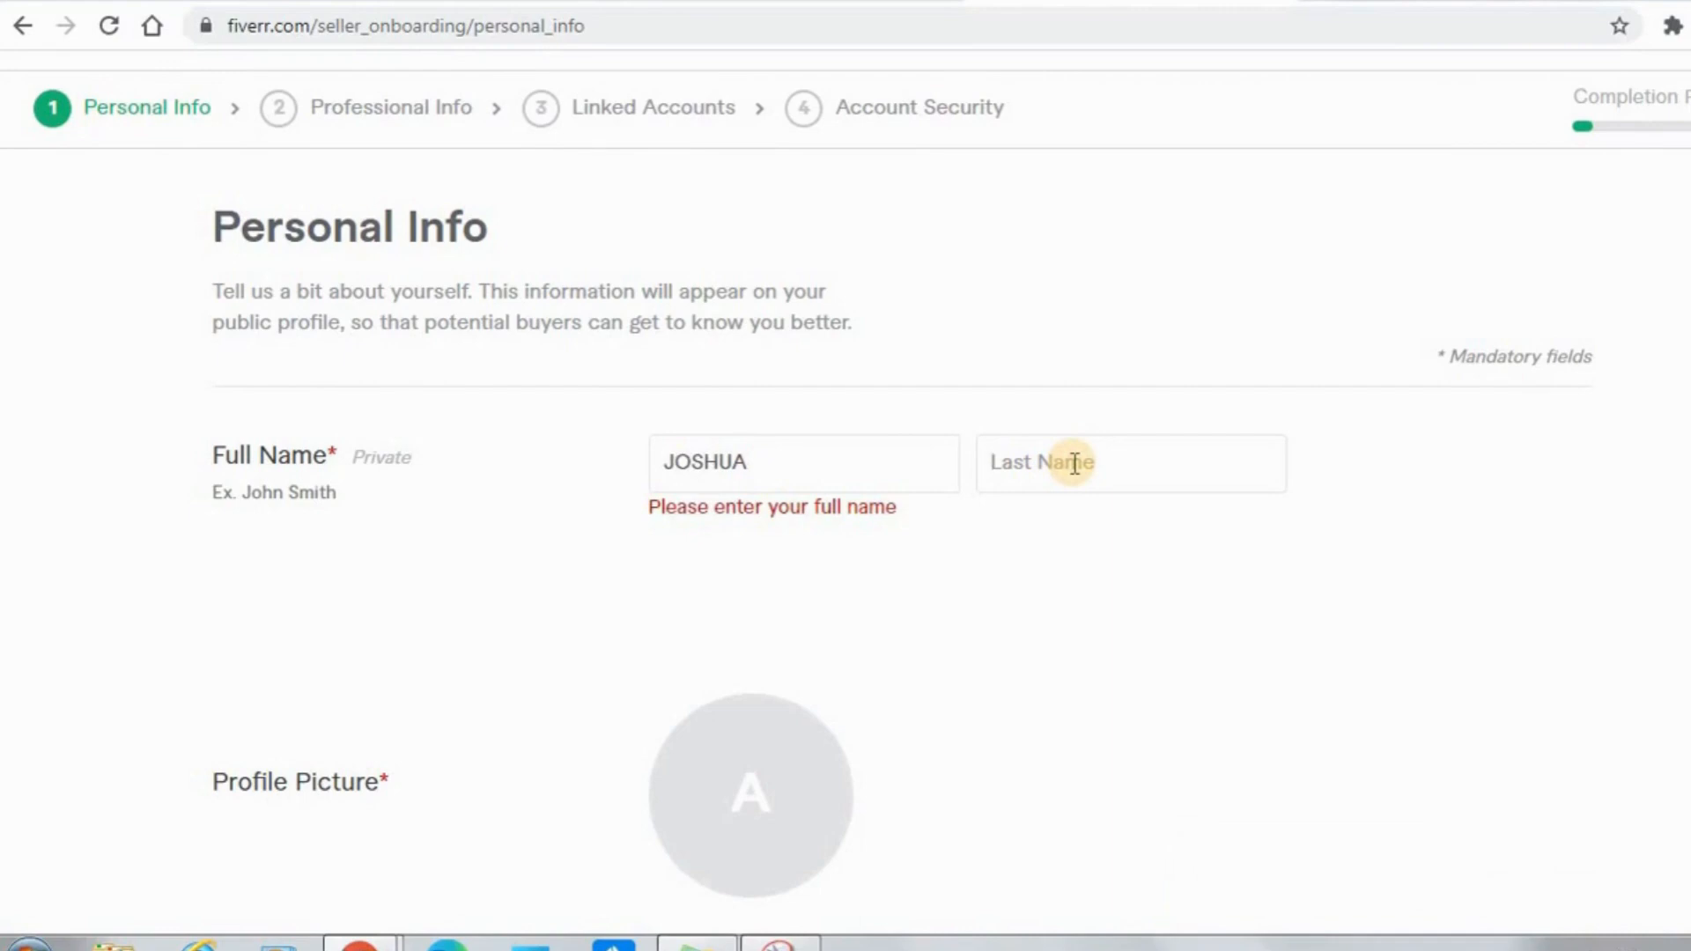
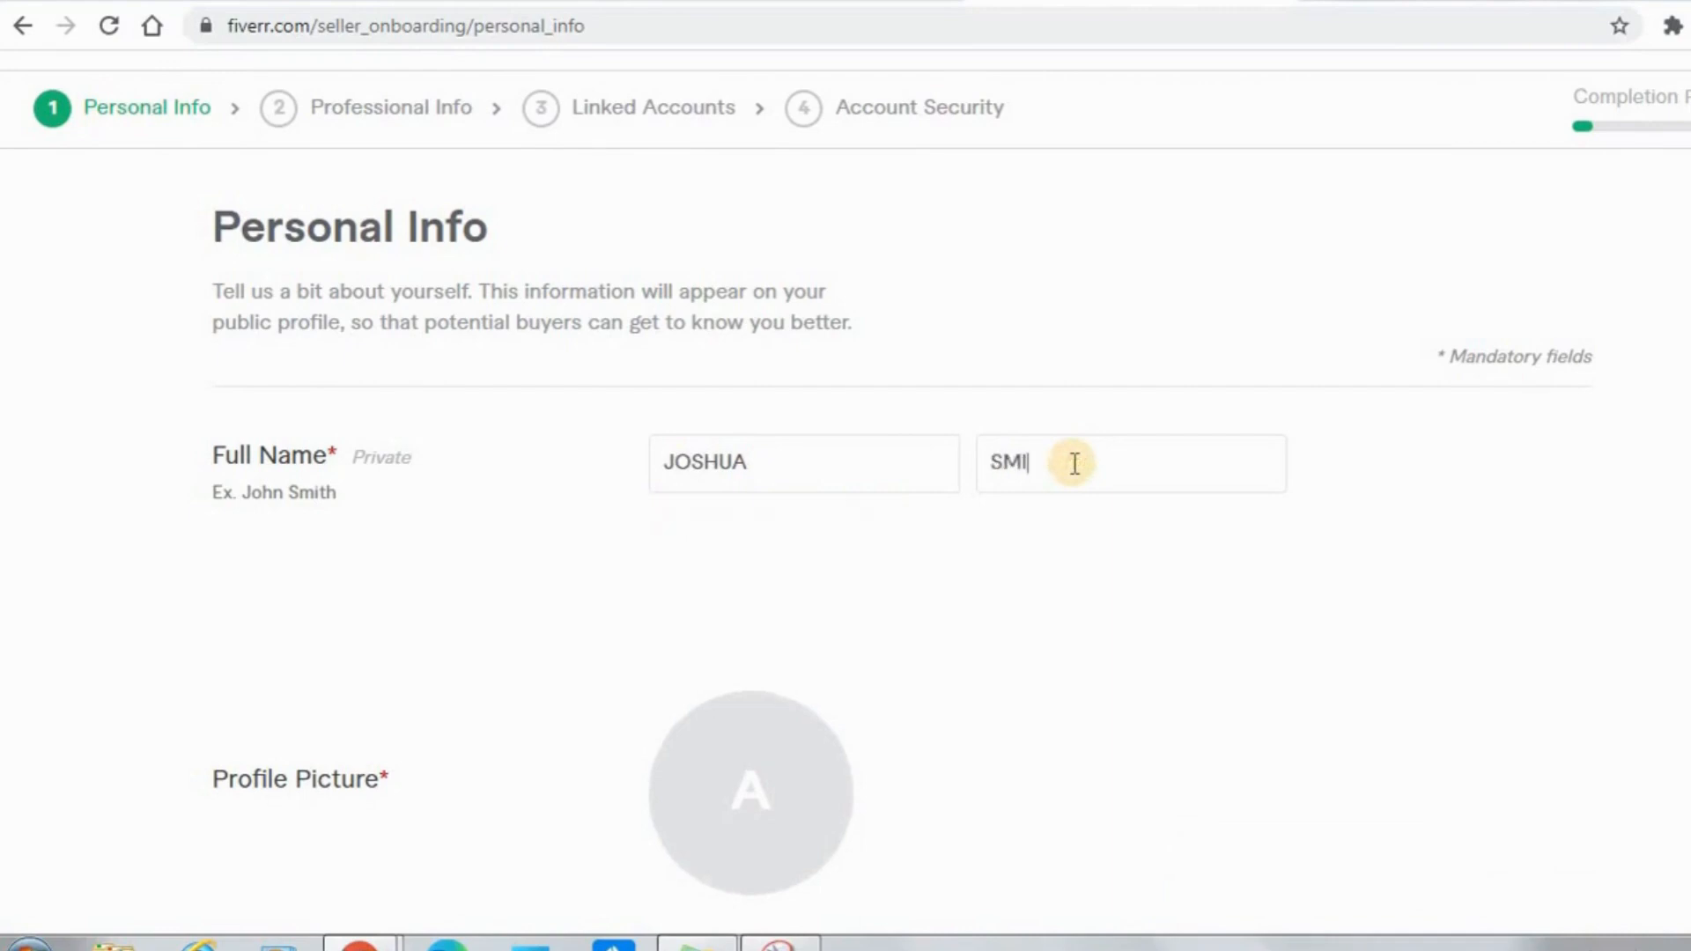
Upload the Story Time logo image from the Desktop as the seller's profile picture.
{"action": "scroll", "coordinate": [845, 476], "scroll_direction": "down", "scroll_amount": 2}
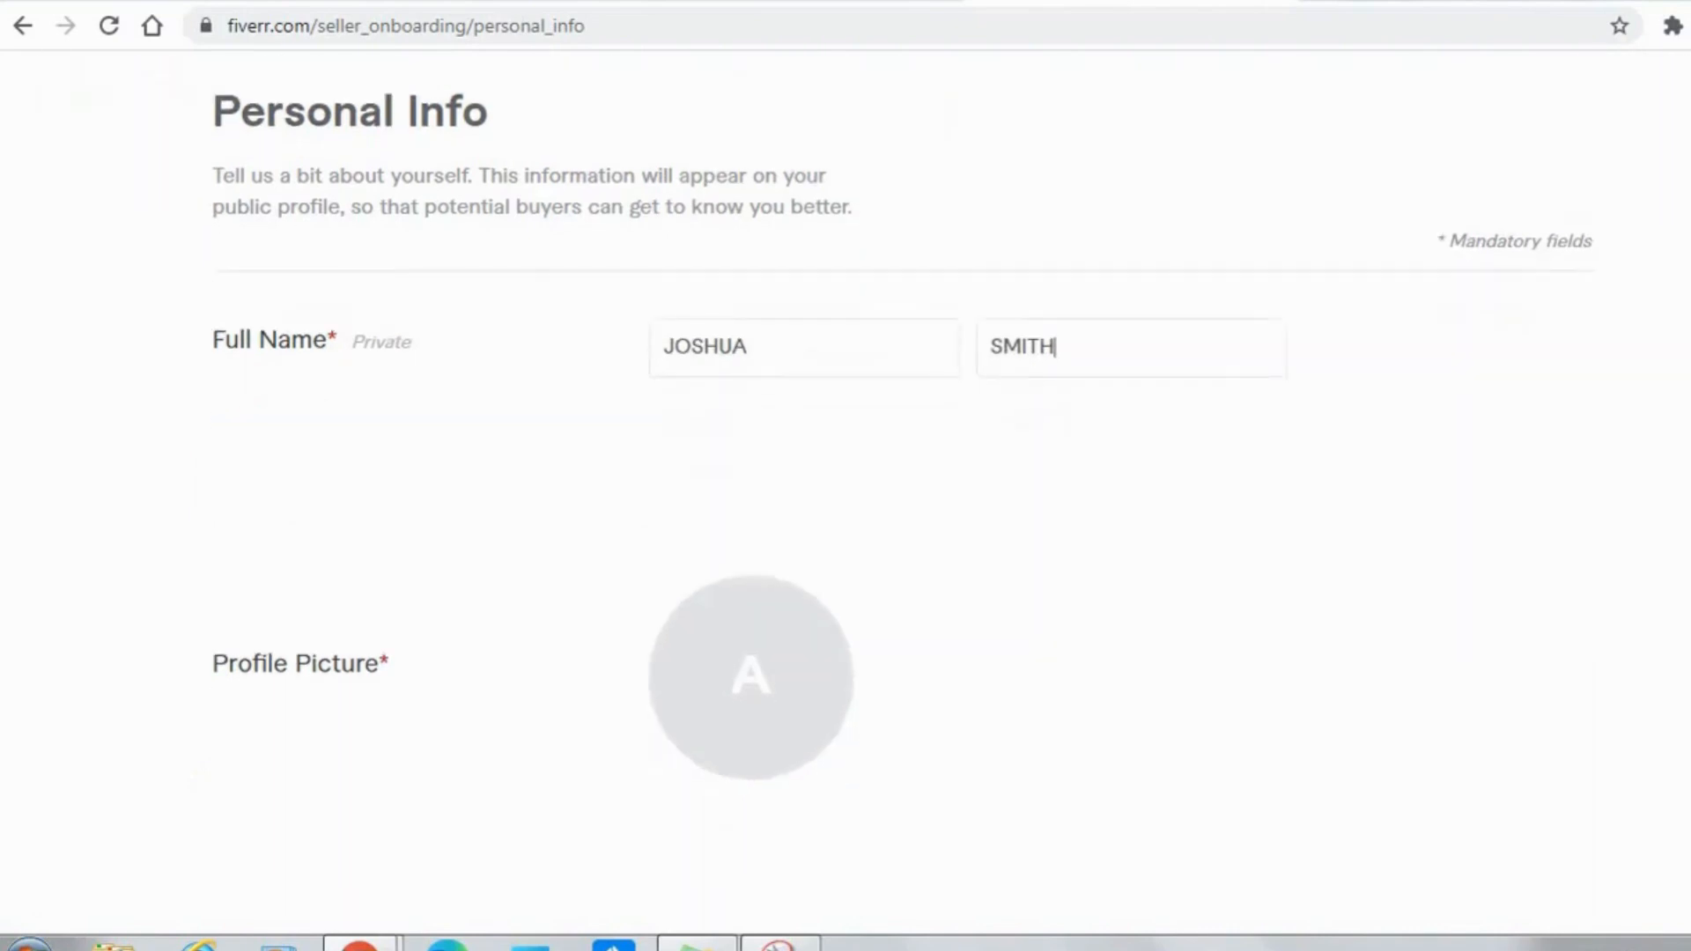
{"action": "mouse_move", "coordinate": [735, 622]}
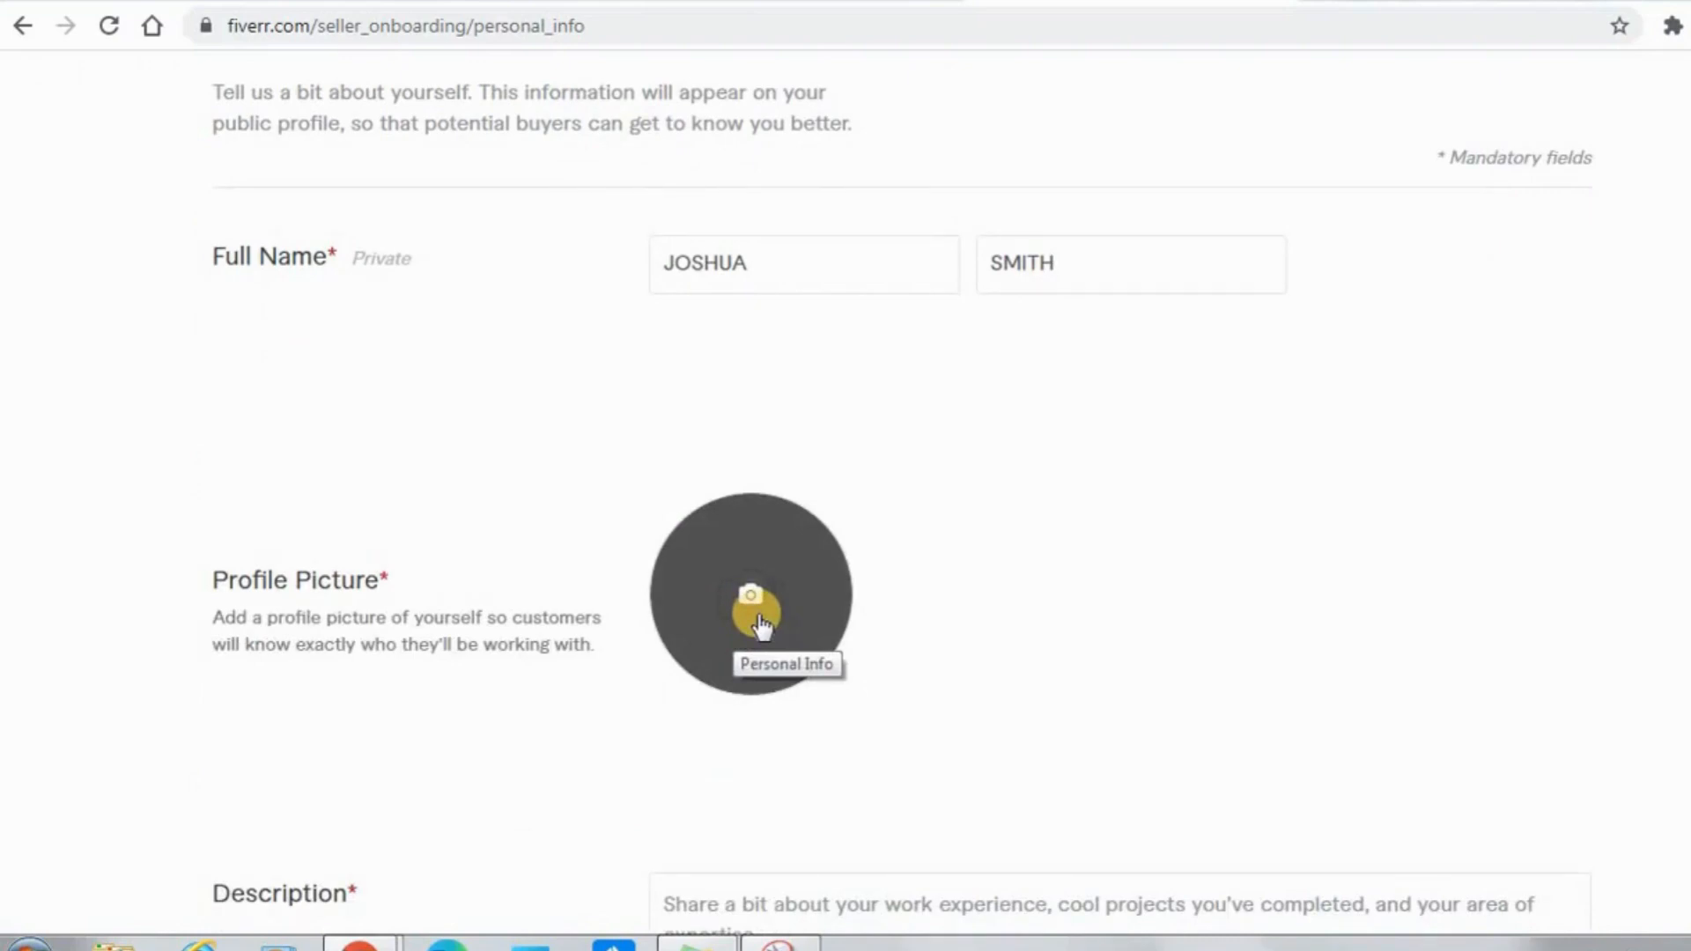
{"action": "left_click", "coordinate": [759, 616]}
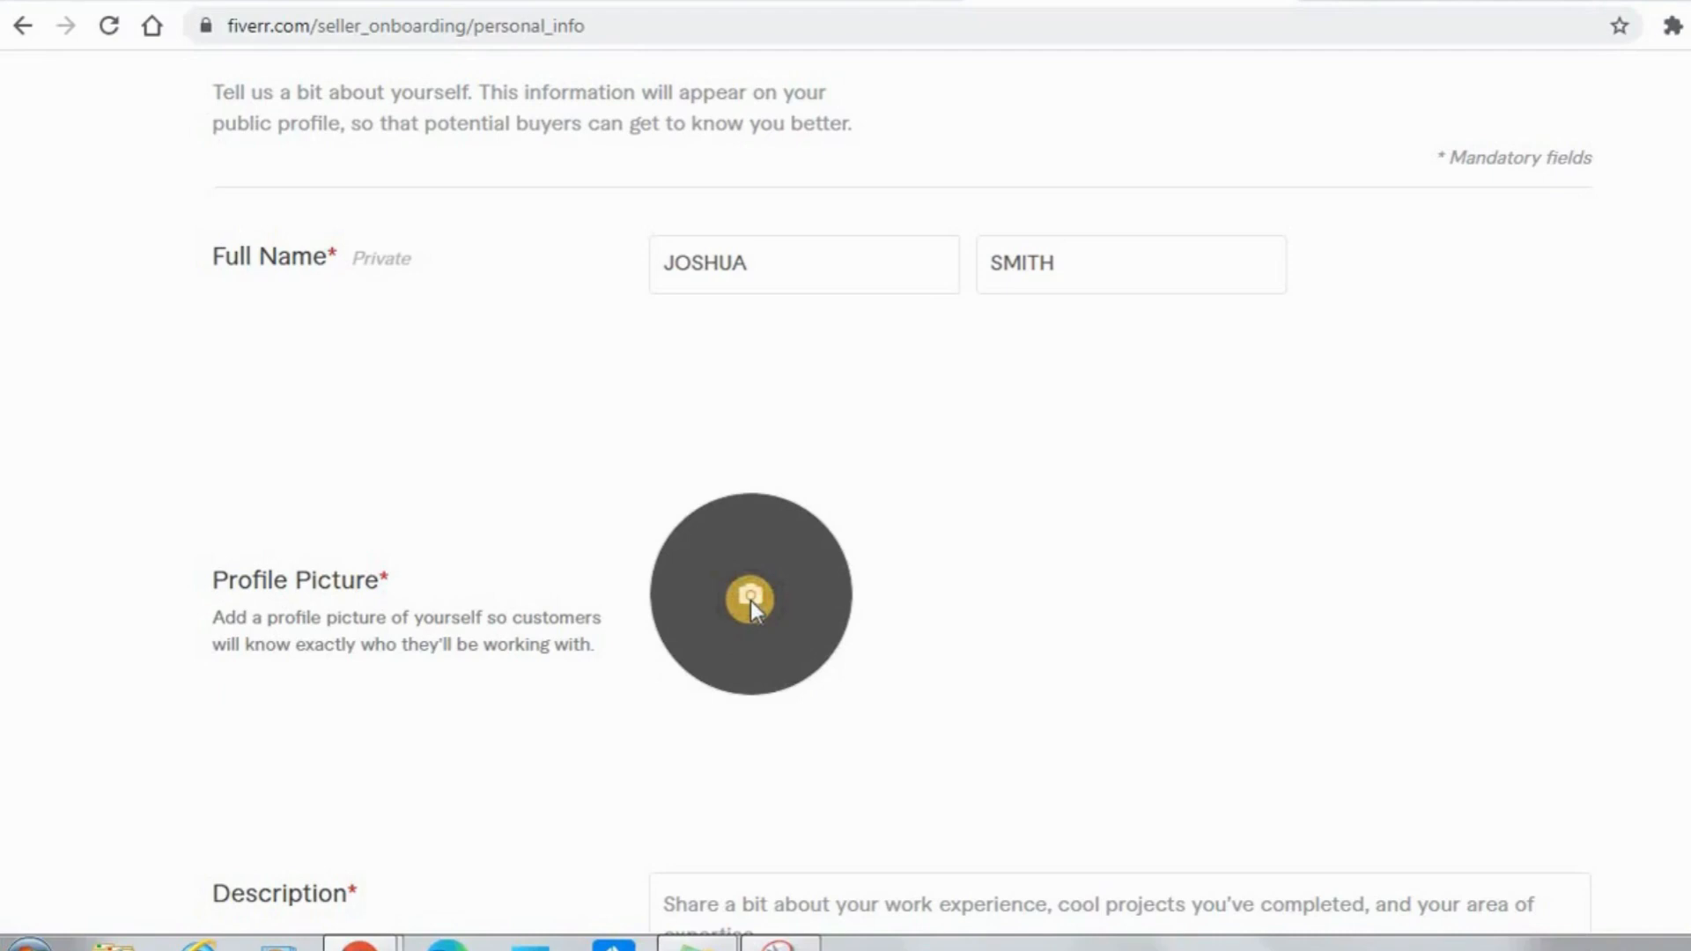
{"action": "left_click", "coordinate": [100, 169]}
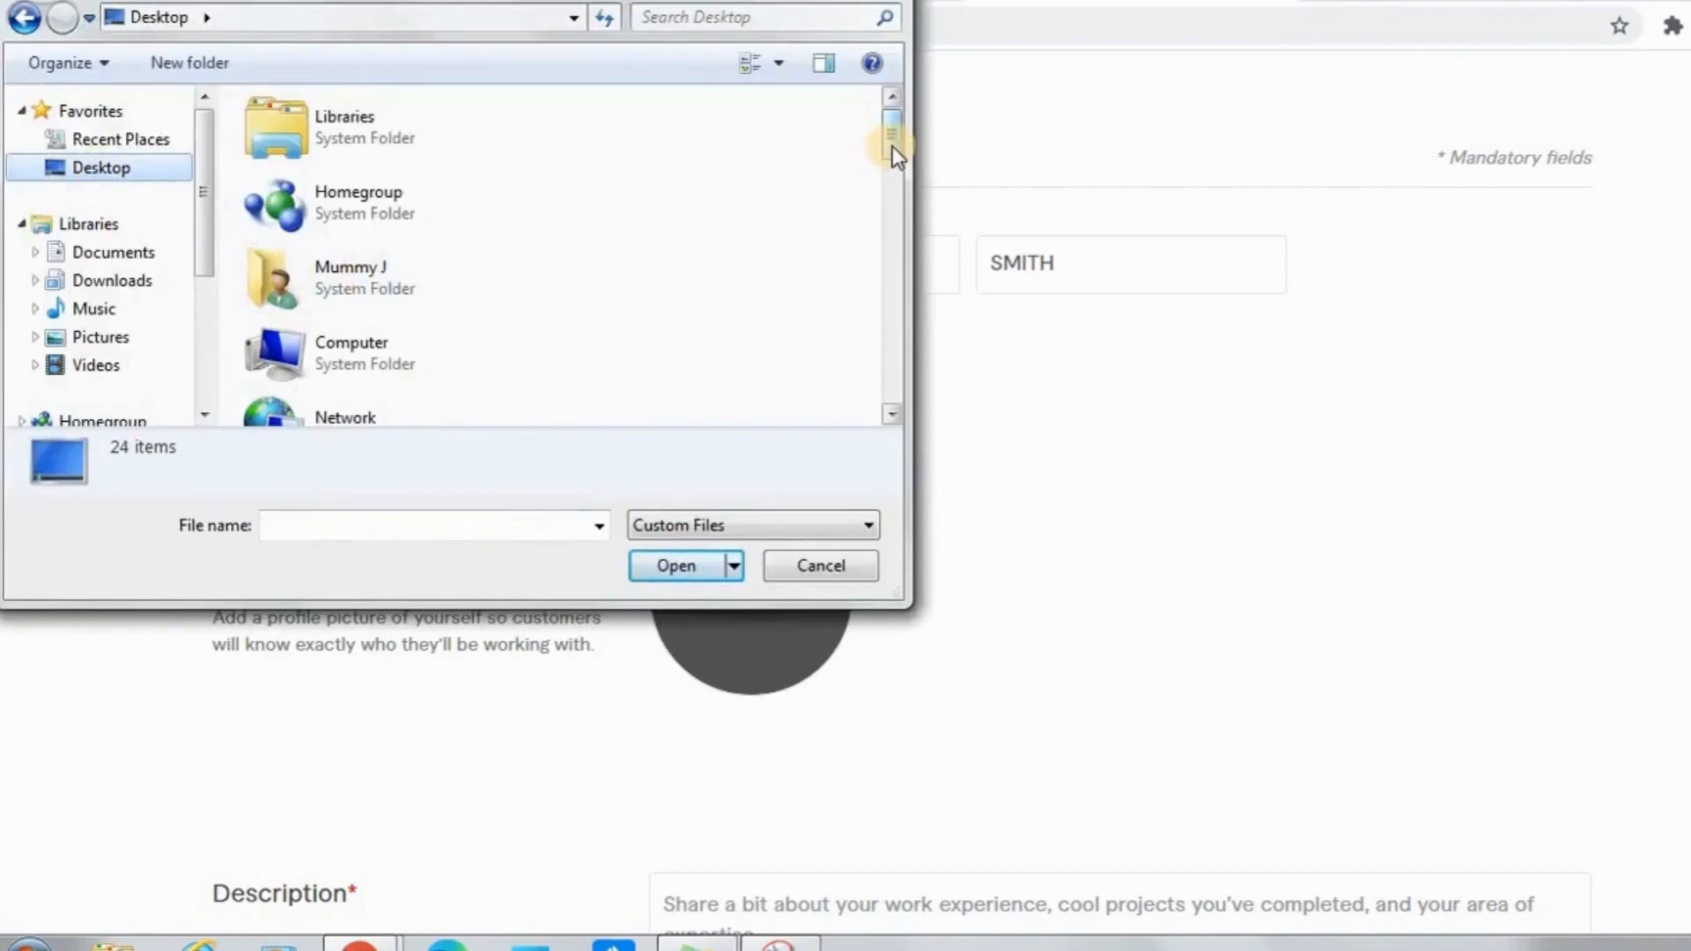
{"action": "left_click_drag", "start_coordinate": [892, 146], "coordinate": [891, 315]}
{"action": "left_click_drag", "start_coordinate": [891, 323], "coordinate": [899, 366]}
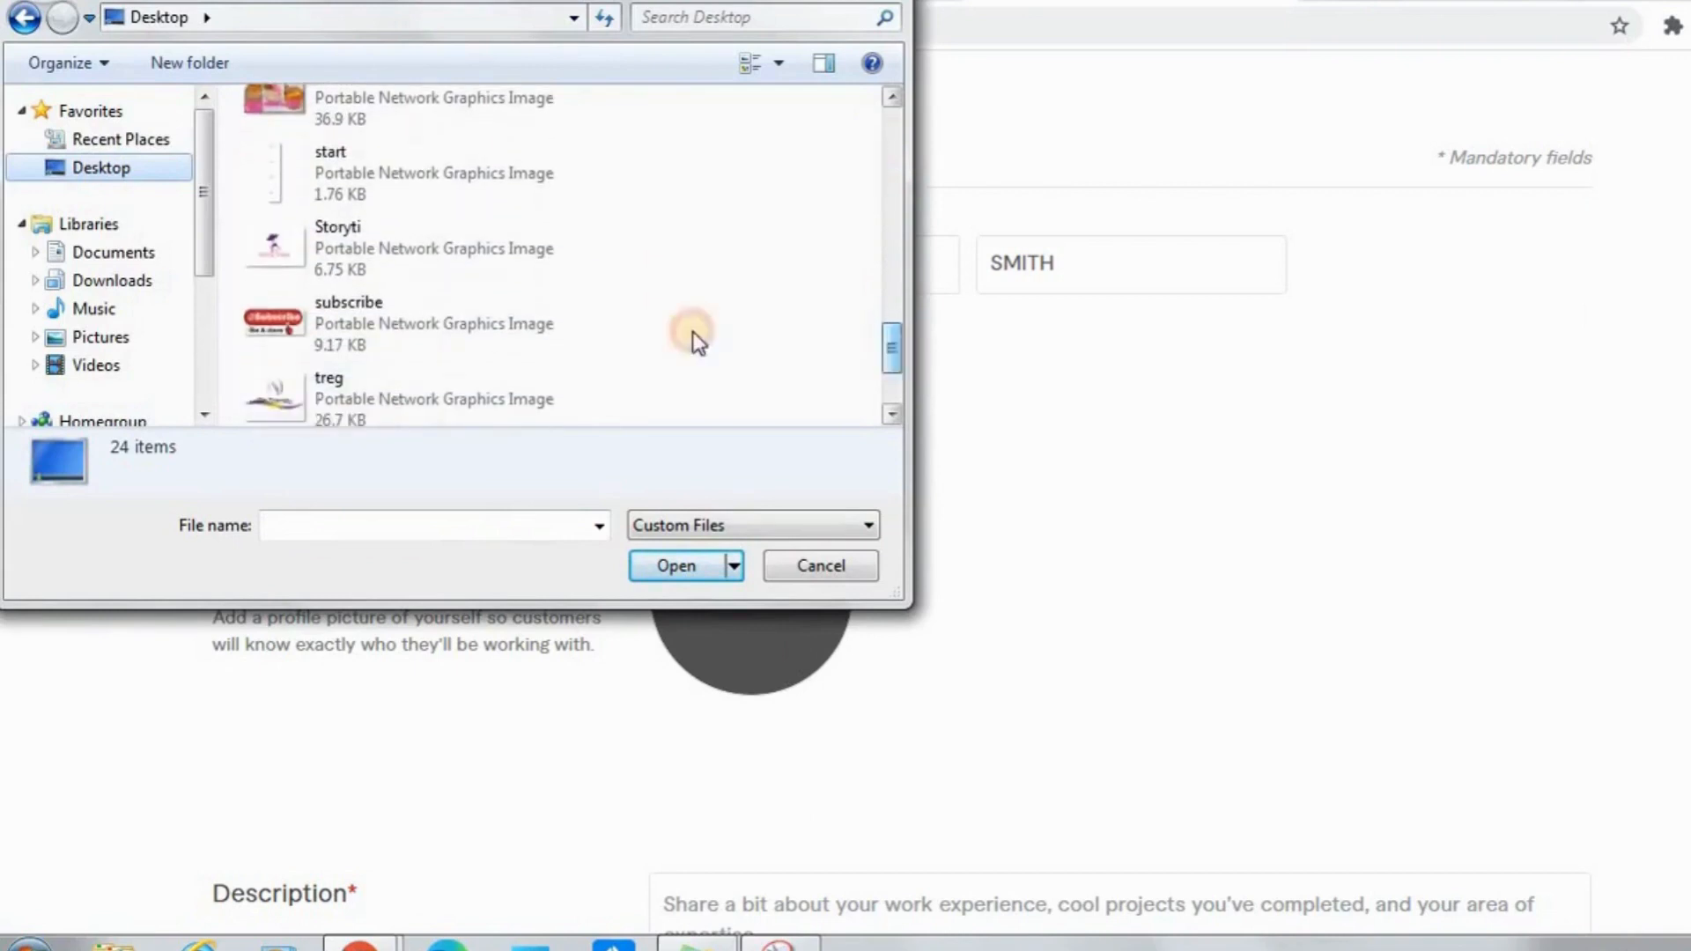
{"action": "left_click", "coordinate": [353, 234]}
{"action": "left_click", "coordinate": [692, 569]}
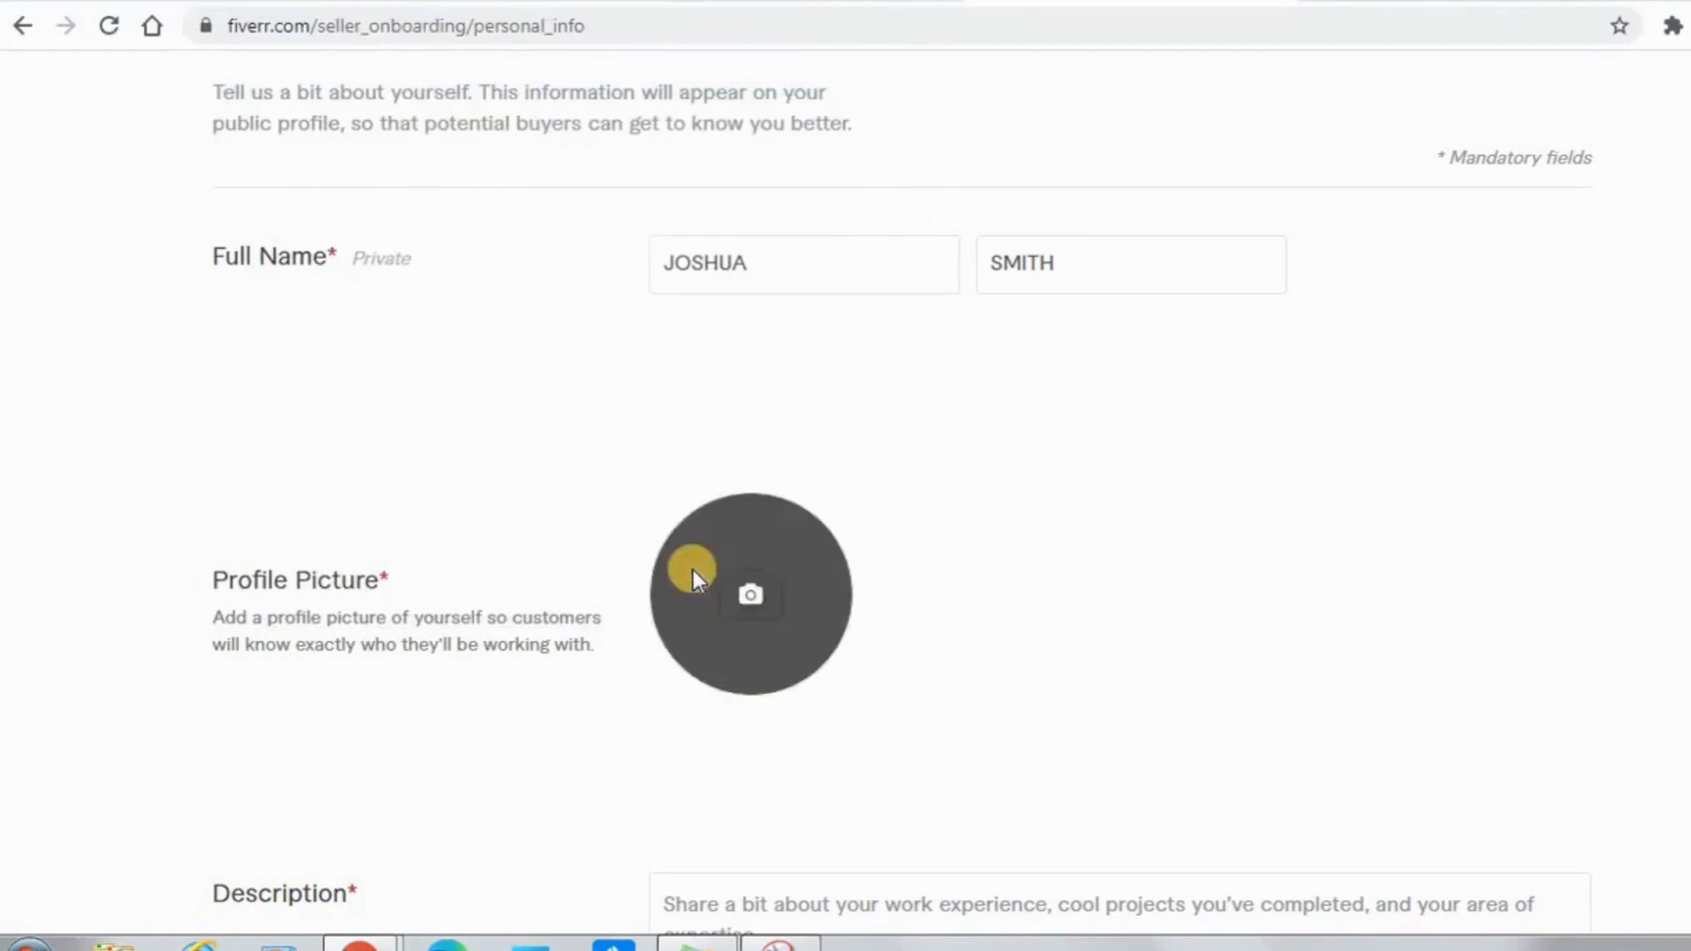
{"action": "scroll", "coordinate": [902, 500], "scroll_direction": "down", "scroll_amount": 5}
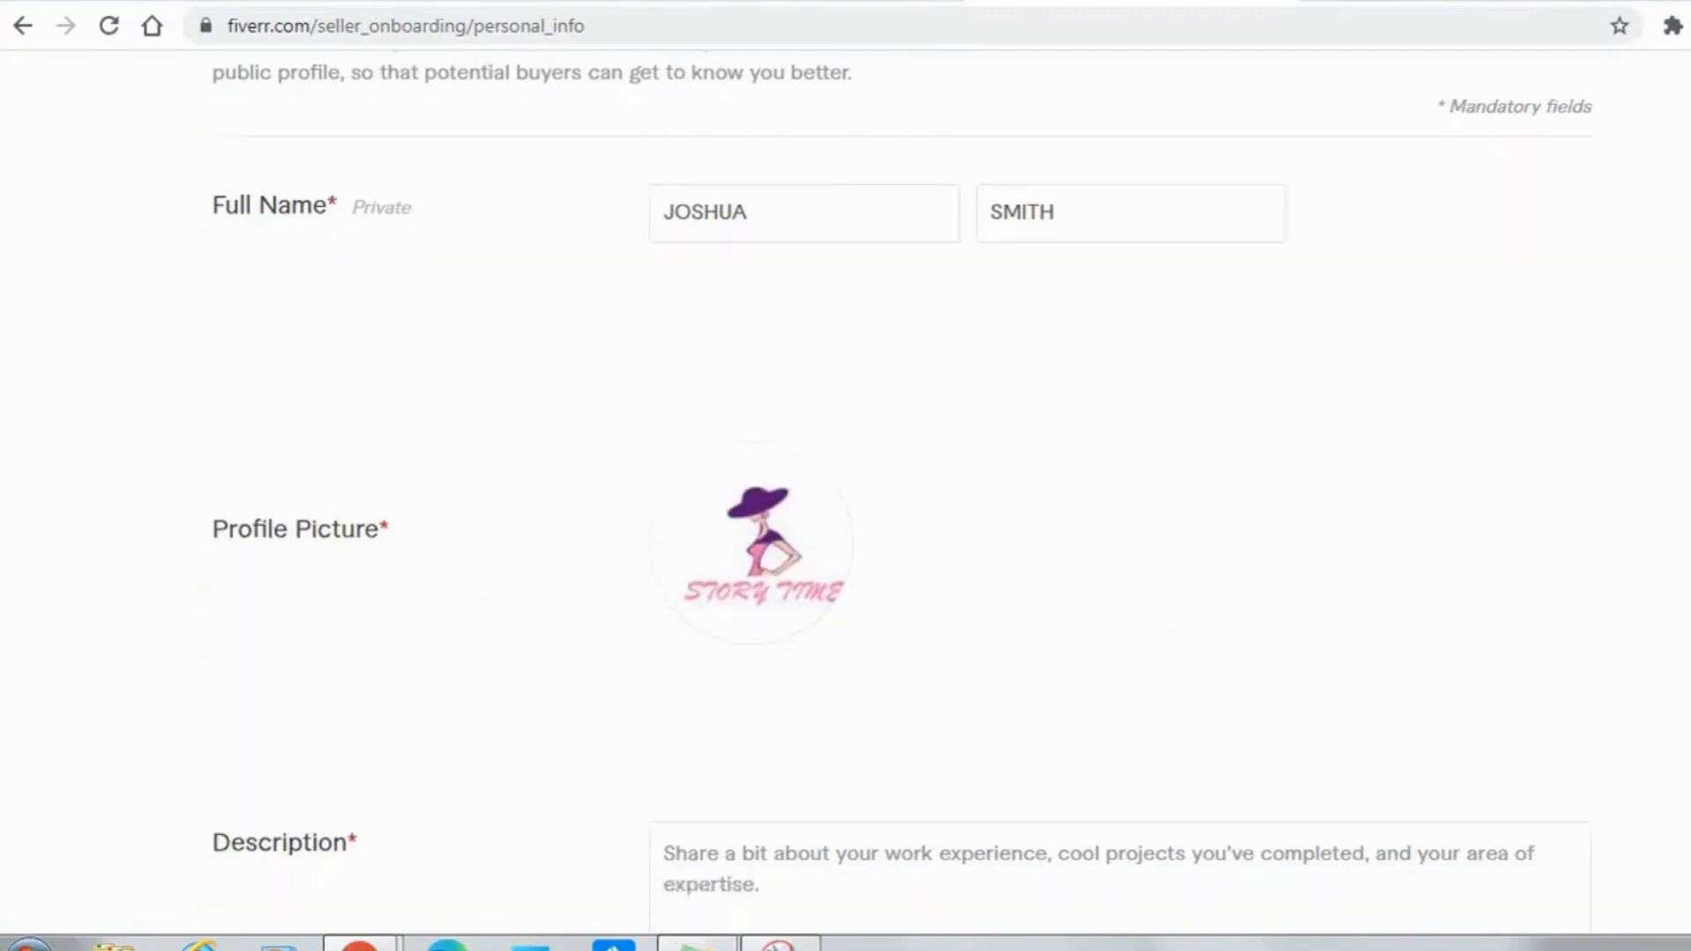
{"action": "scroll", "coordinate": [902, 500], "scroll_direction": "down", "scroll_amount": 3}
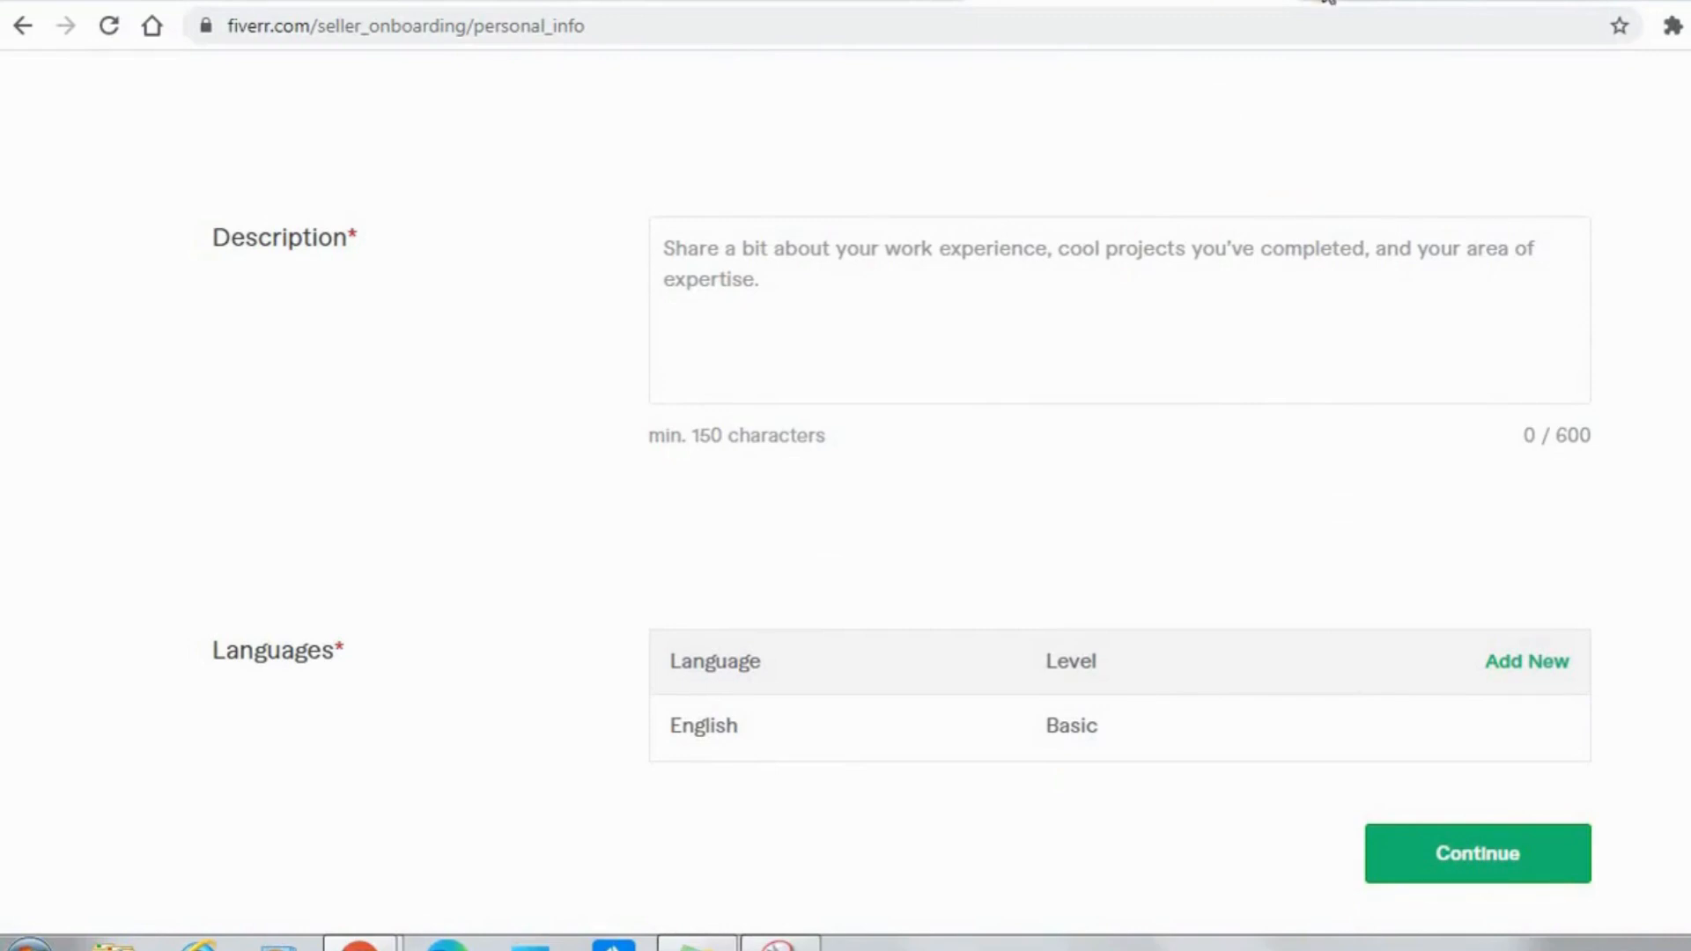
Open the fiverr.com homepage in a new browser tab.
{"action": "key", "text": "ctrl+t"}
{"action": "type", "text": "fivee"}
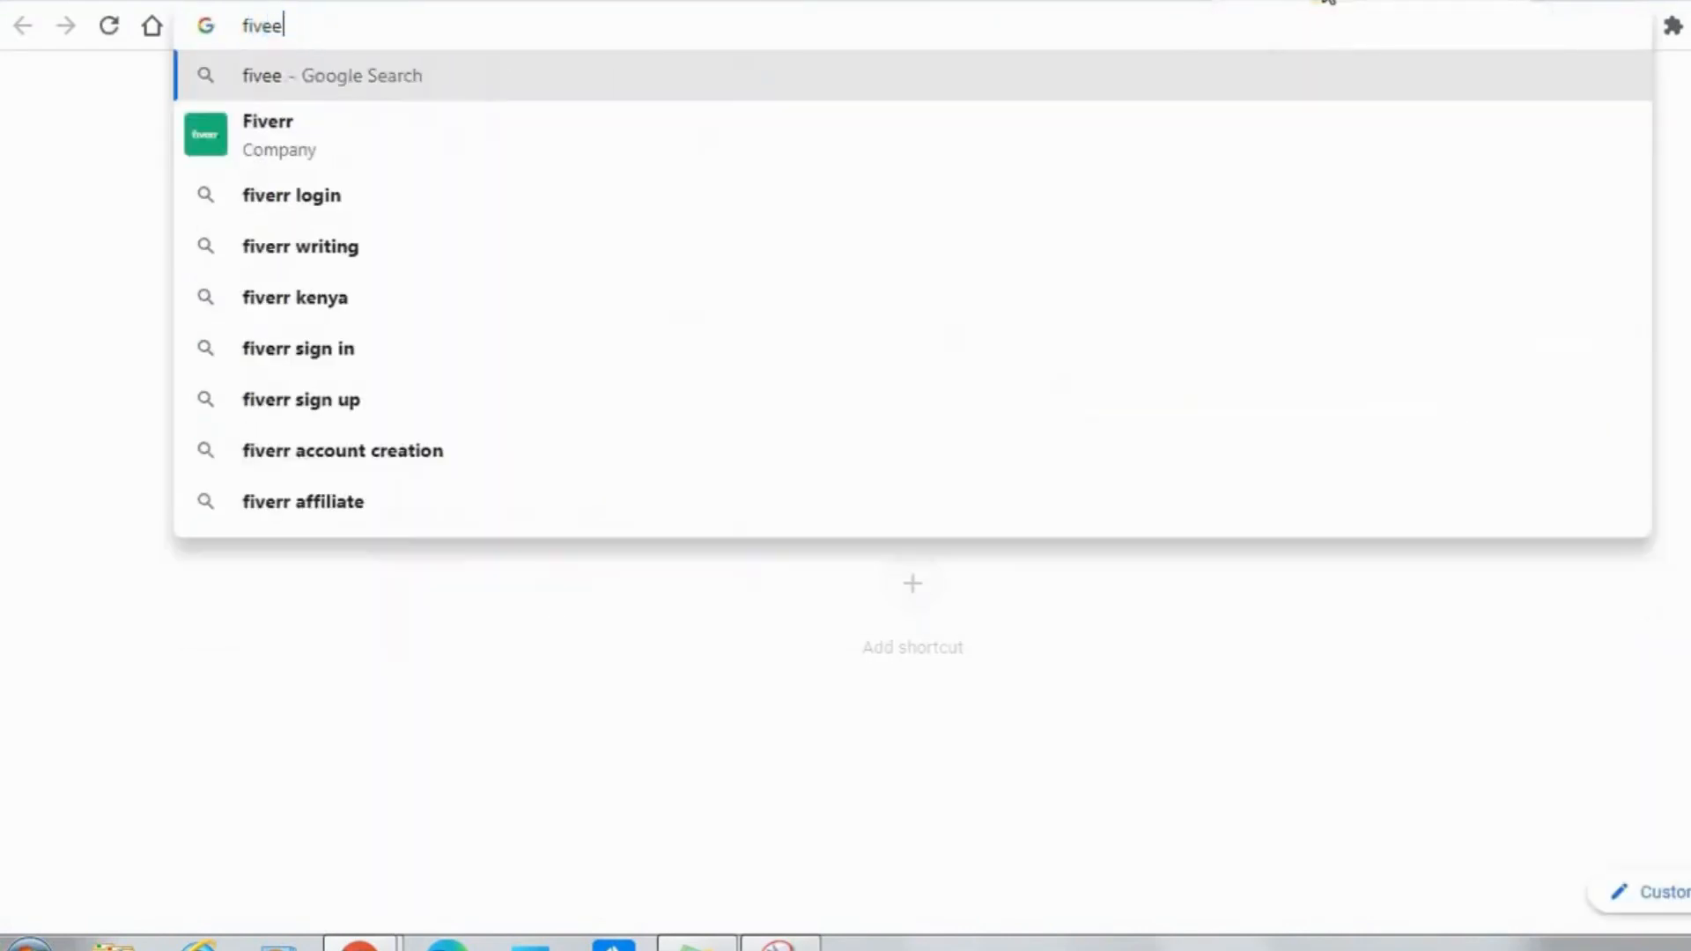
{"action": "key", "text": "BackSpace"}
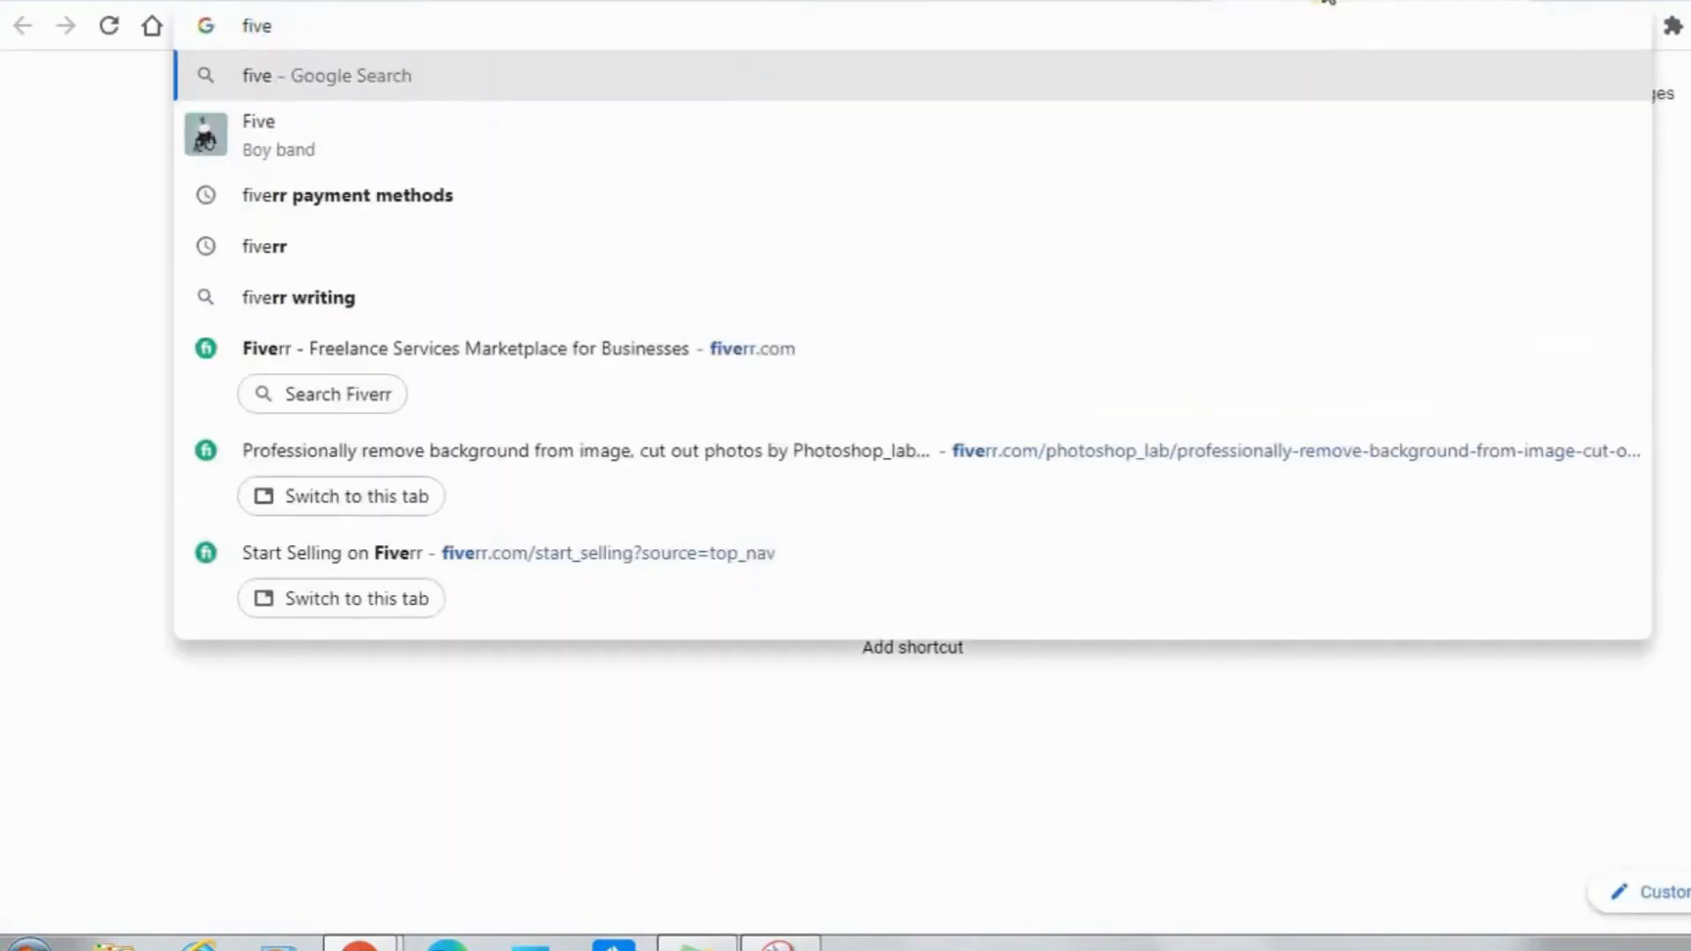
{"action": "type", "text": "rr"}
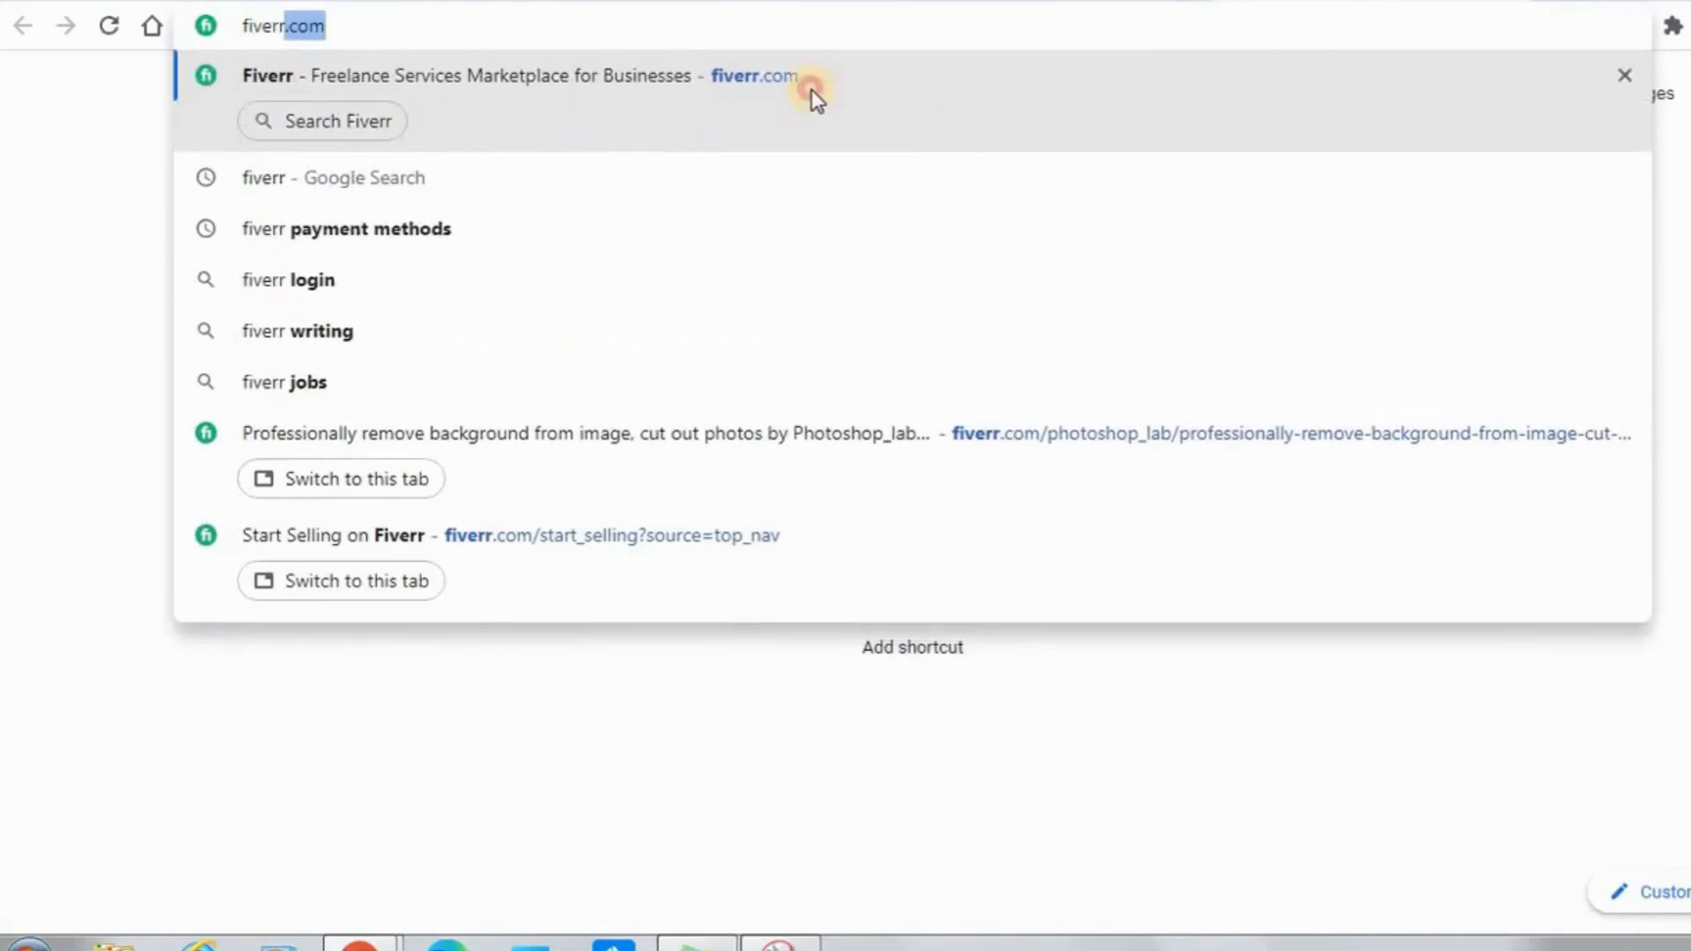
{"action": "left_click", "coordinate": [812, 88]}
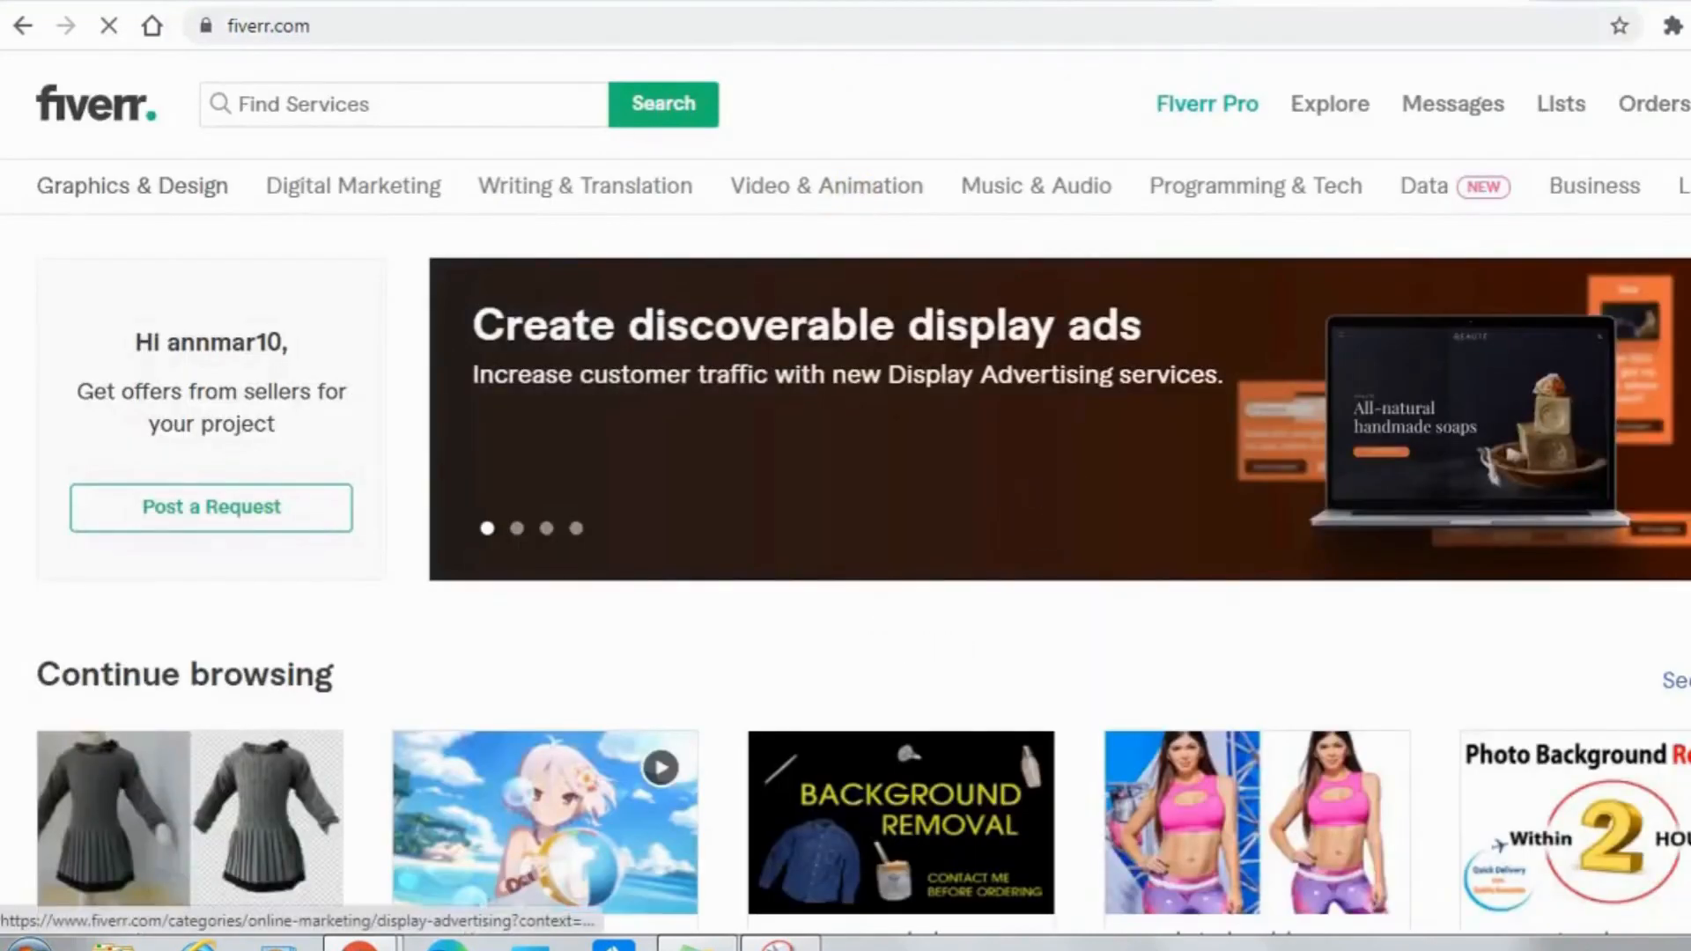
Open the gig "I will delete background from your images for the online store" from the popular Photoshop Editing gigs.
{"action": "scroll", "coordinate": [846, 493], "scroll_direction": "down", "scroll_amount": 7}
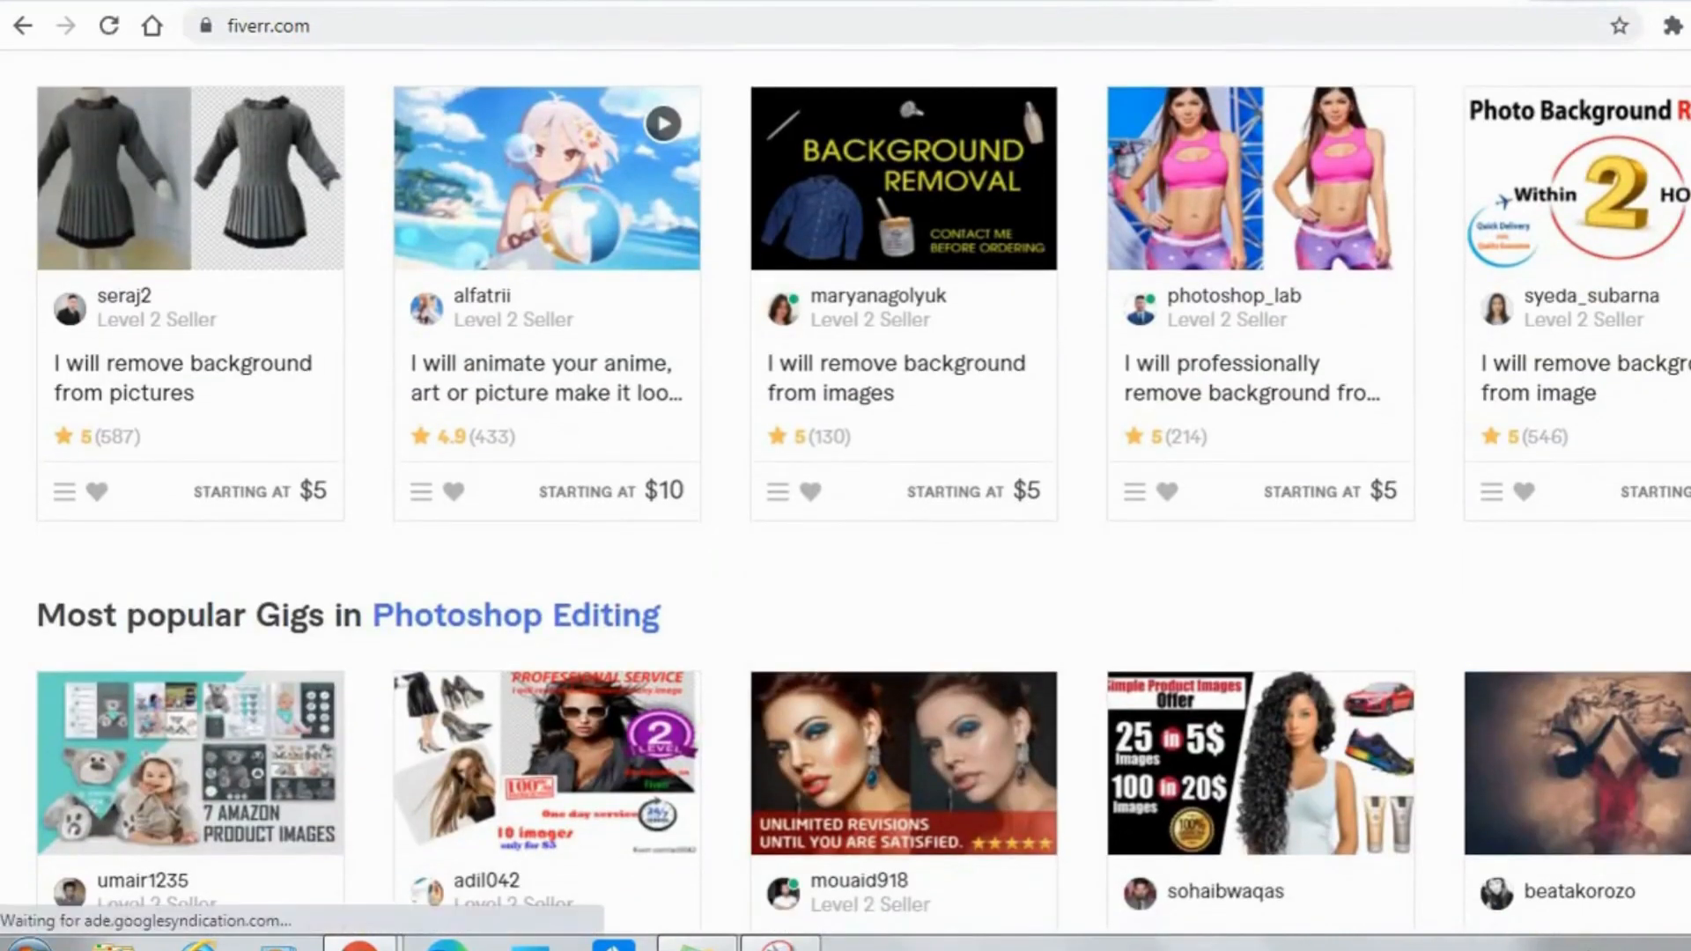
{"action": "scroll", "coordinate": [981, 347], "scroll_direction": "down", "scroll_amount": 9}
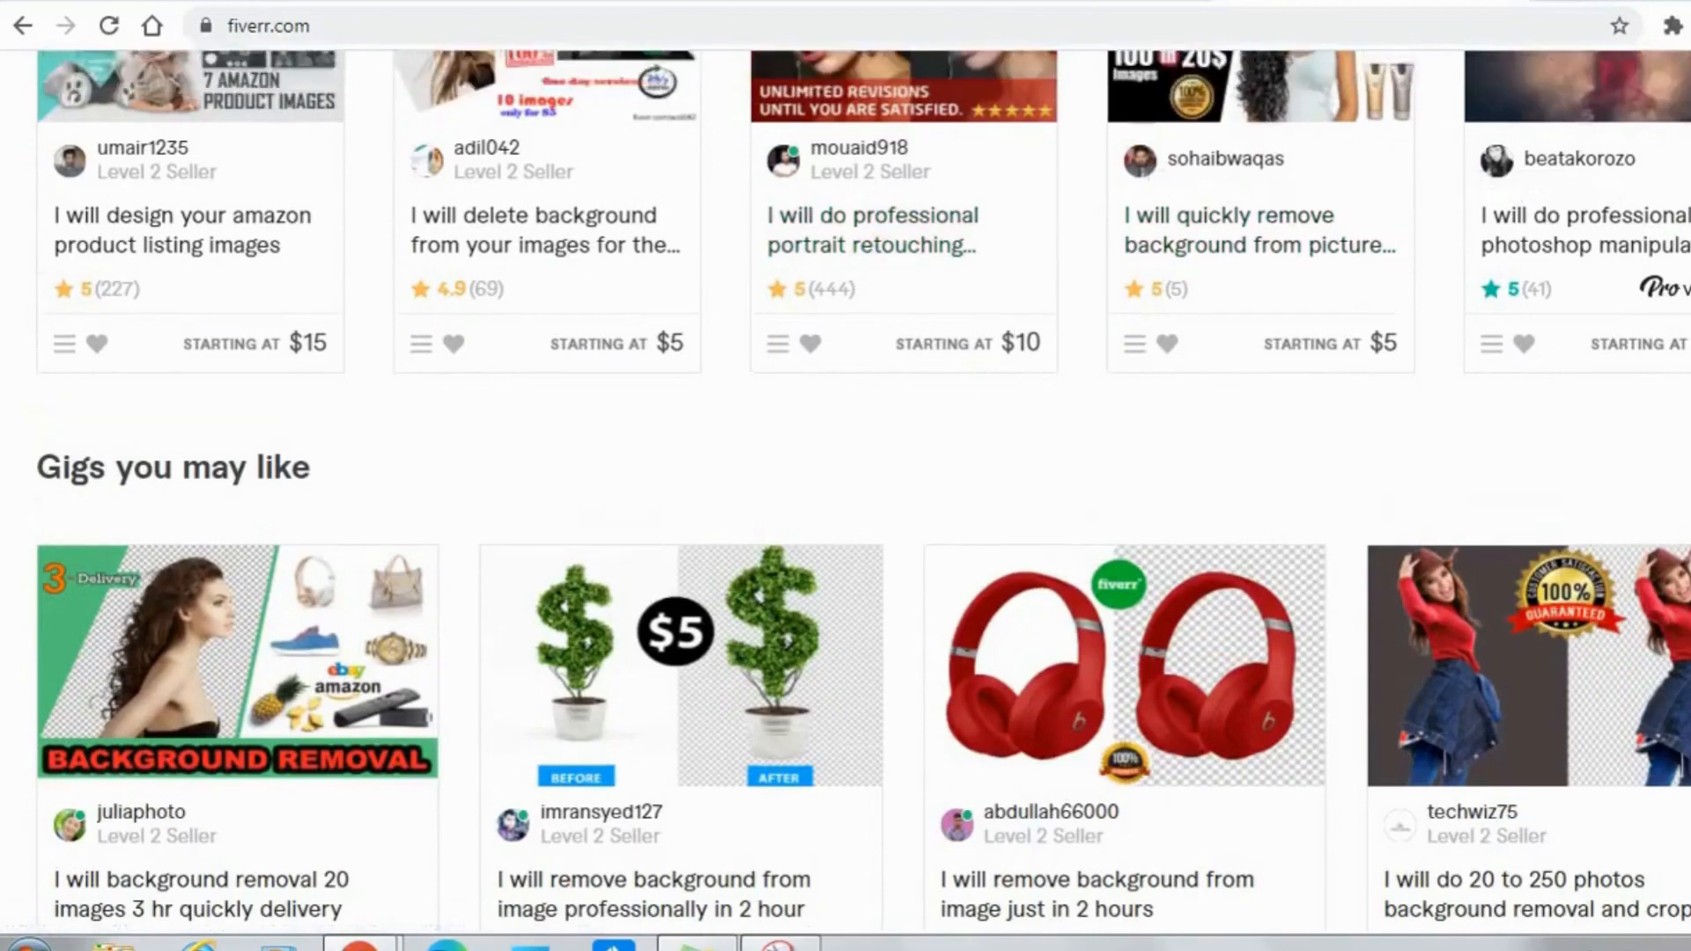
{"action": "scroll", "coordinate": [872, 193], "scroll_direction": "up", "scroll_amount": 4}
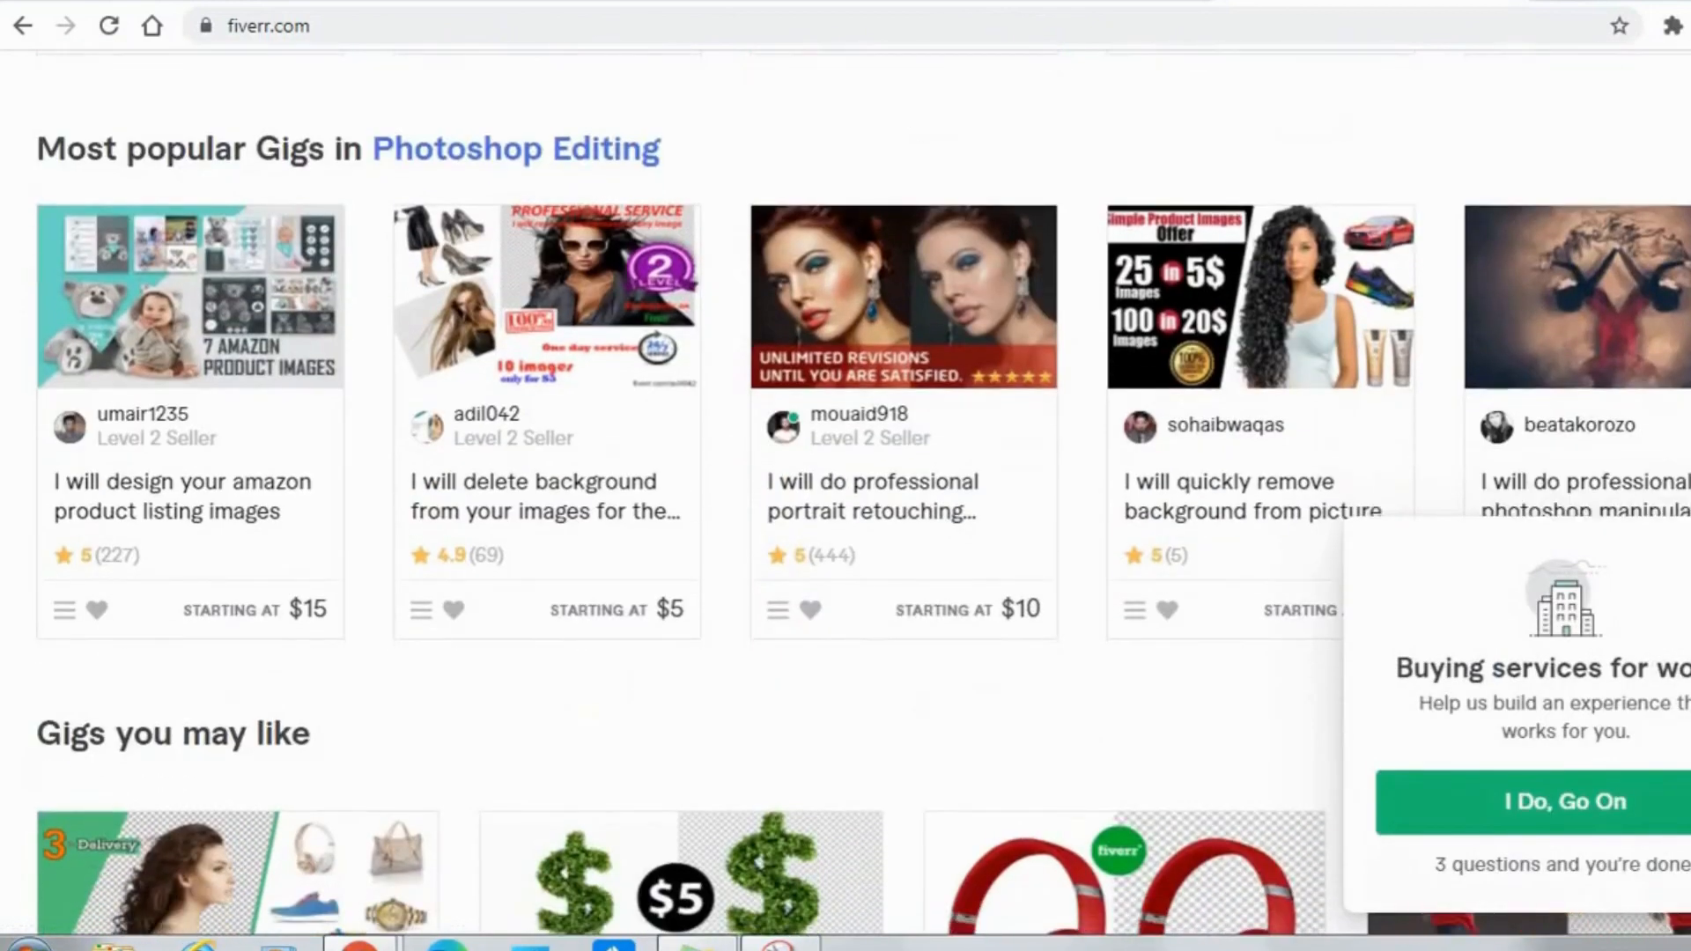
{"action": "left_click", "coordinate": [562, 510]}
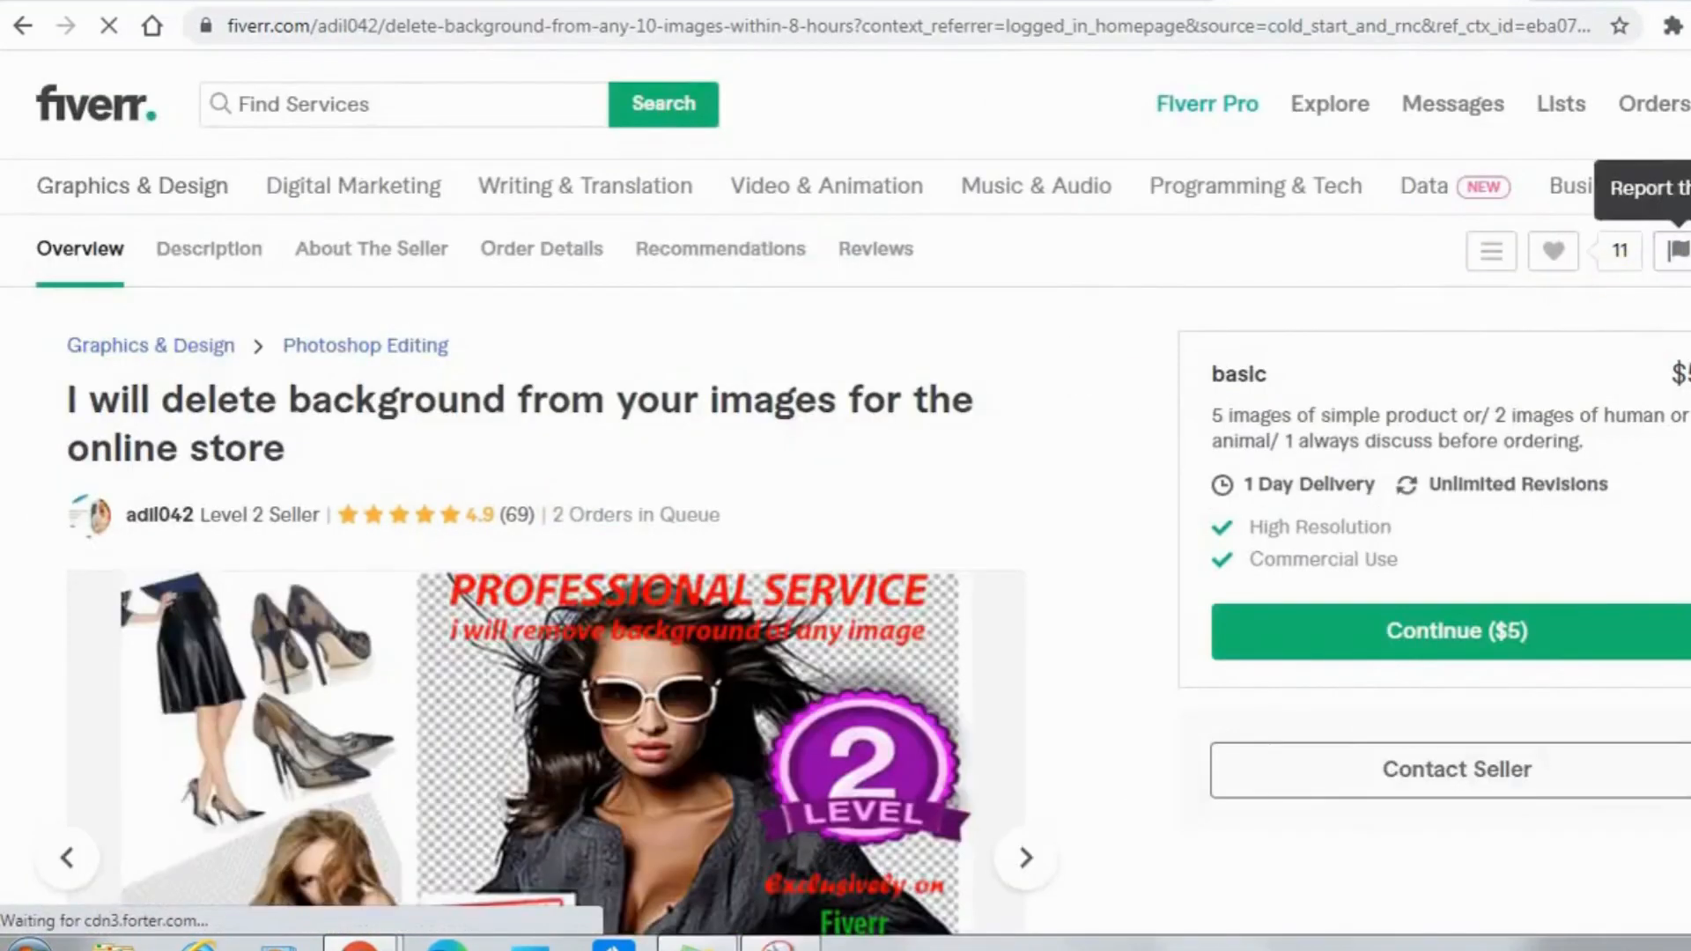
Look through the gig's description and go to its seller's details to read how the seller presents their services.
{"action": "scroll", "coordinate": [1673, 251], "scroll_direction": "down", "scroll_amount": 10}
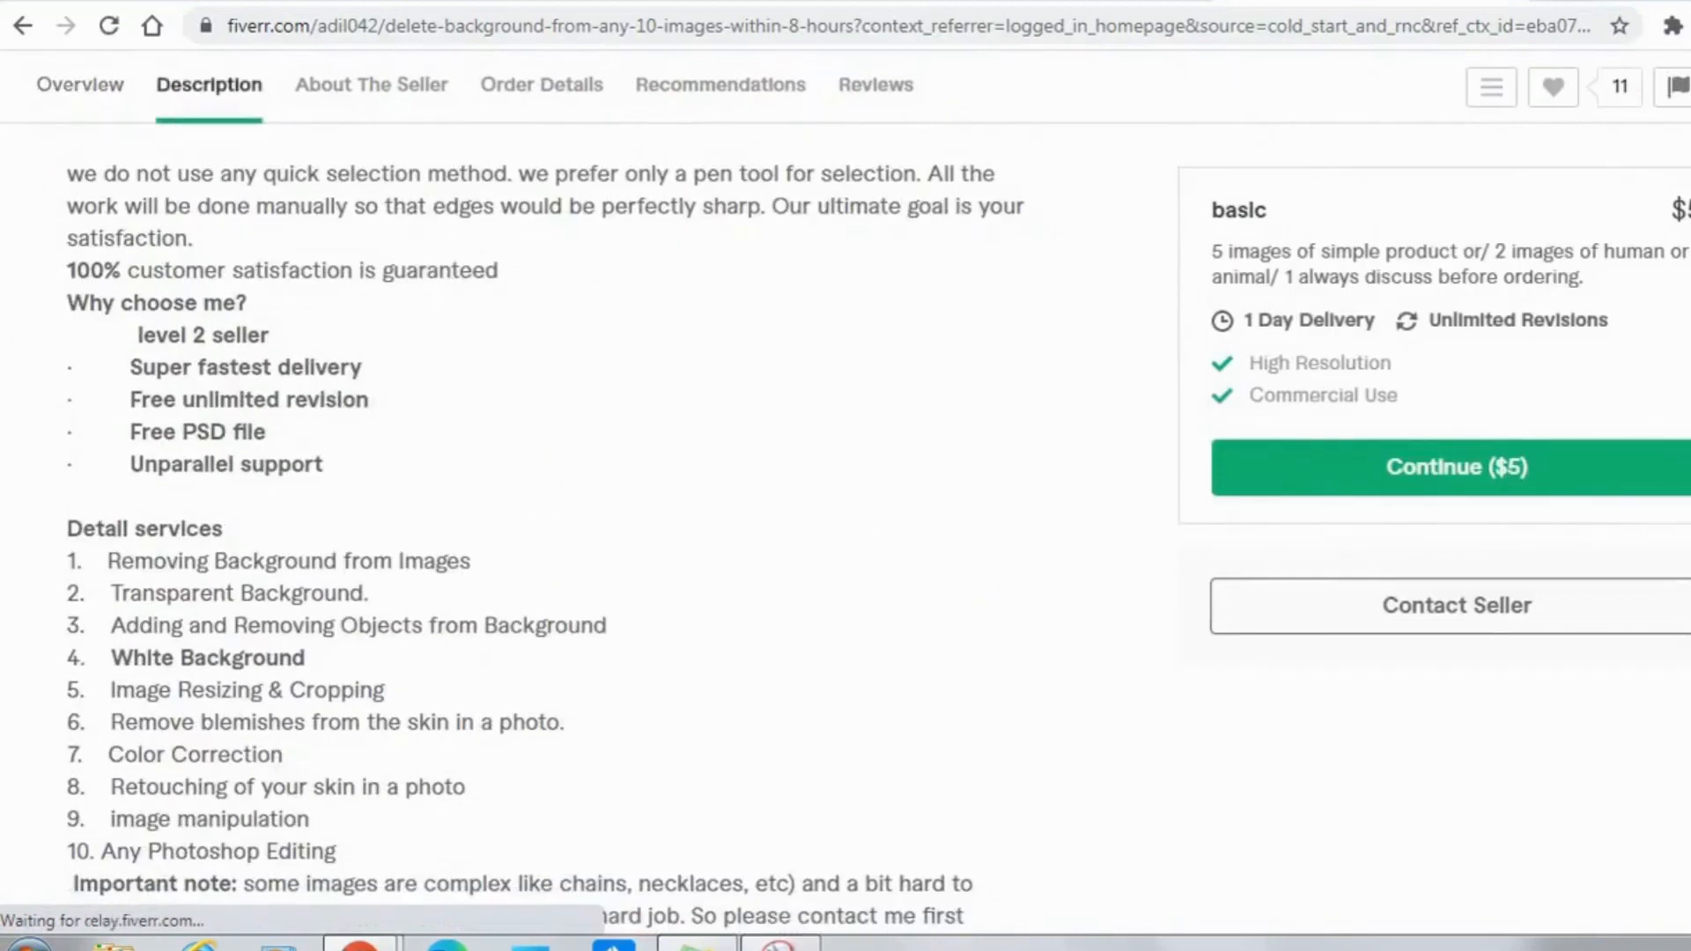
{"action": "scroll", "coordinate": [834, 334], "scroll_direction": "up", "scroll_amount": 10}
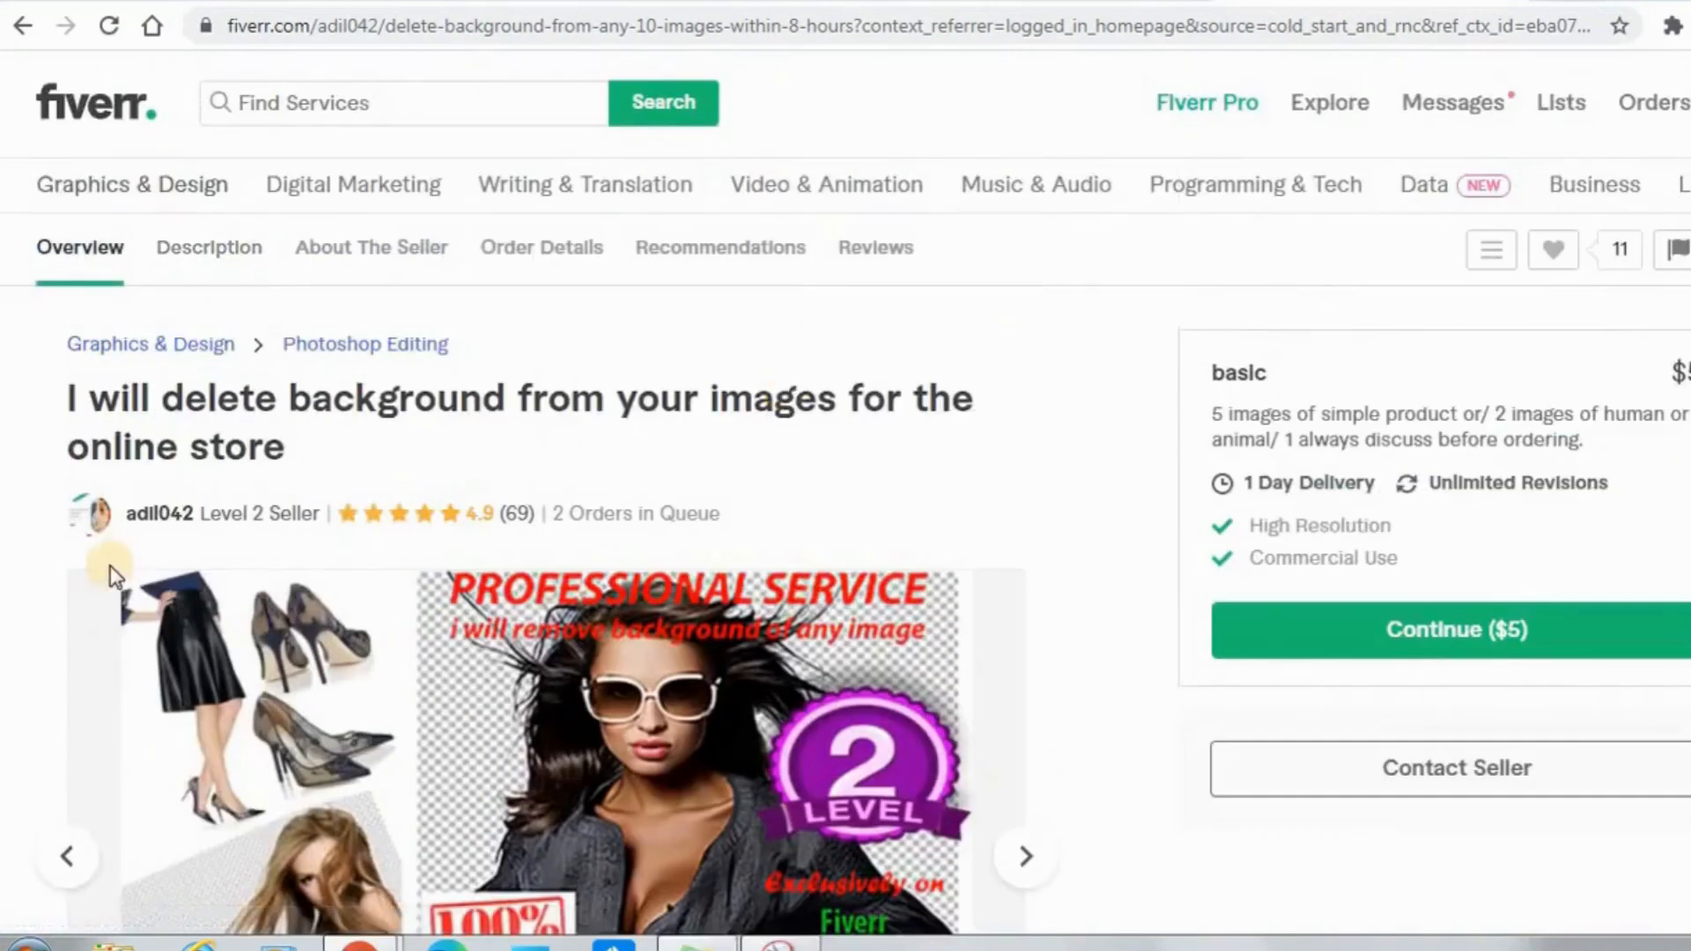
{"action": "left_click", "coordinate": [160, 515]}
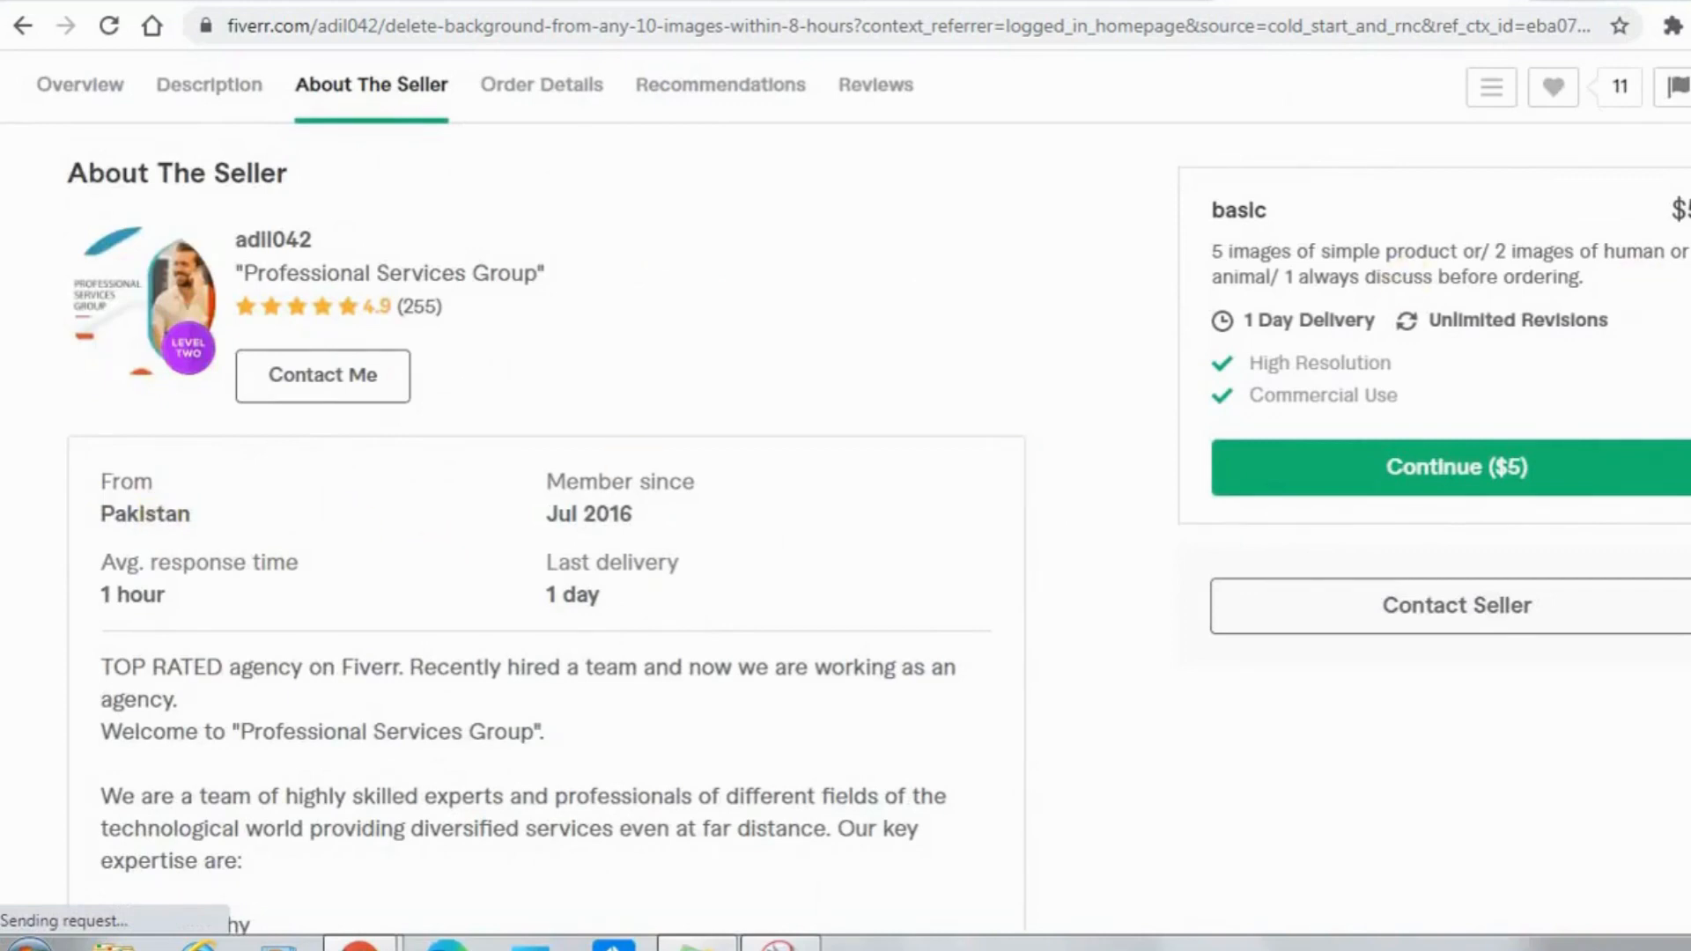
{"action": "scroll", "coordinate": [546, 528], "scroll_direction": "down", "scroll_amount": 5}
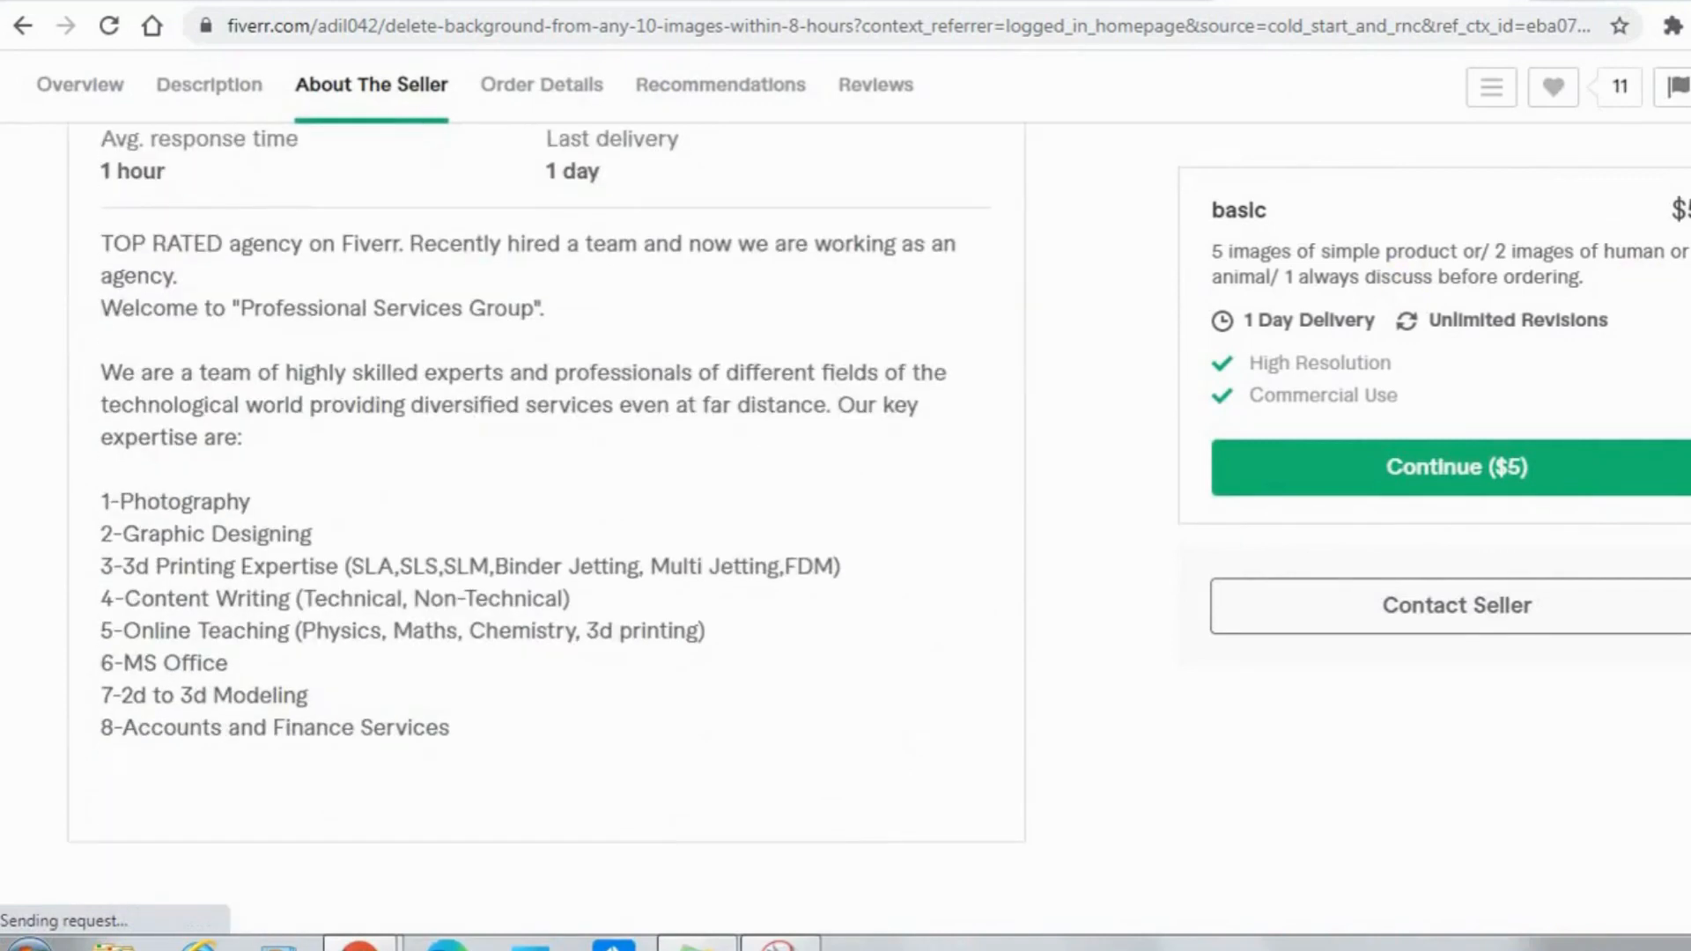
{"action": "scroll", "coordinate": [546, 528], "scroll_direction": "down", "scroll_amount": 1}
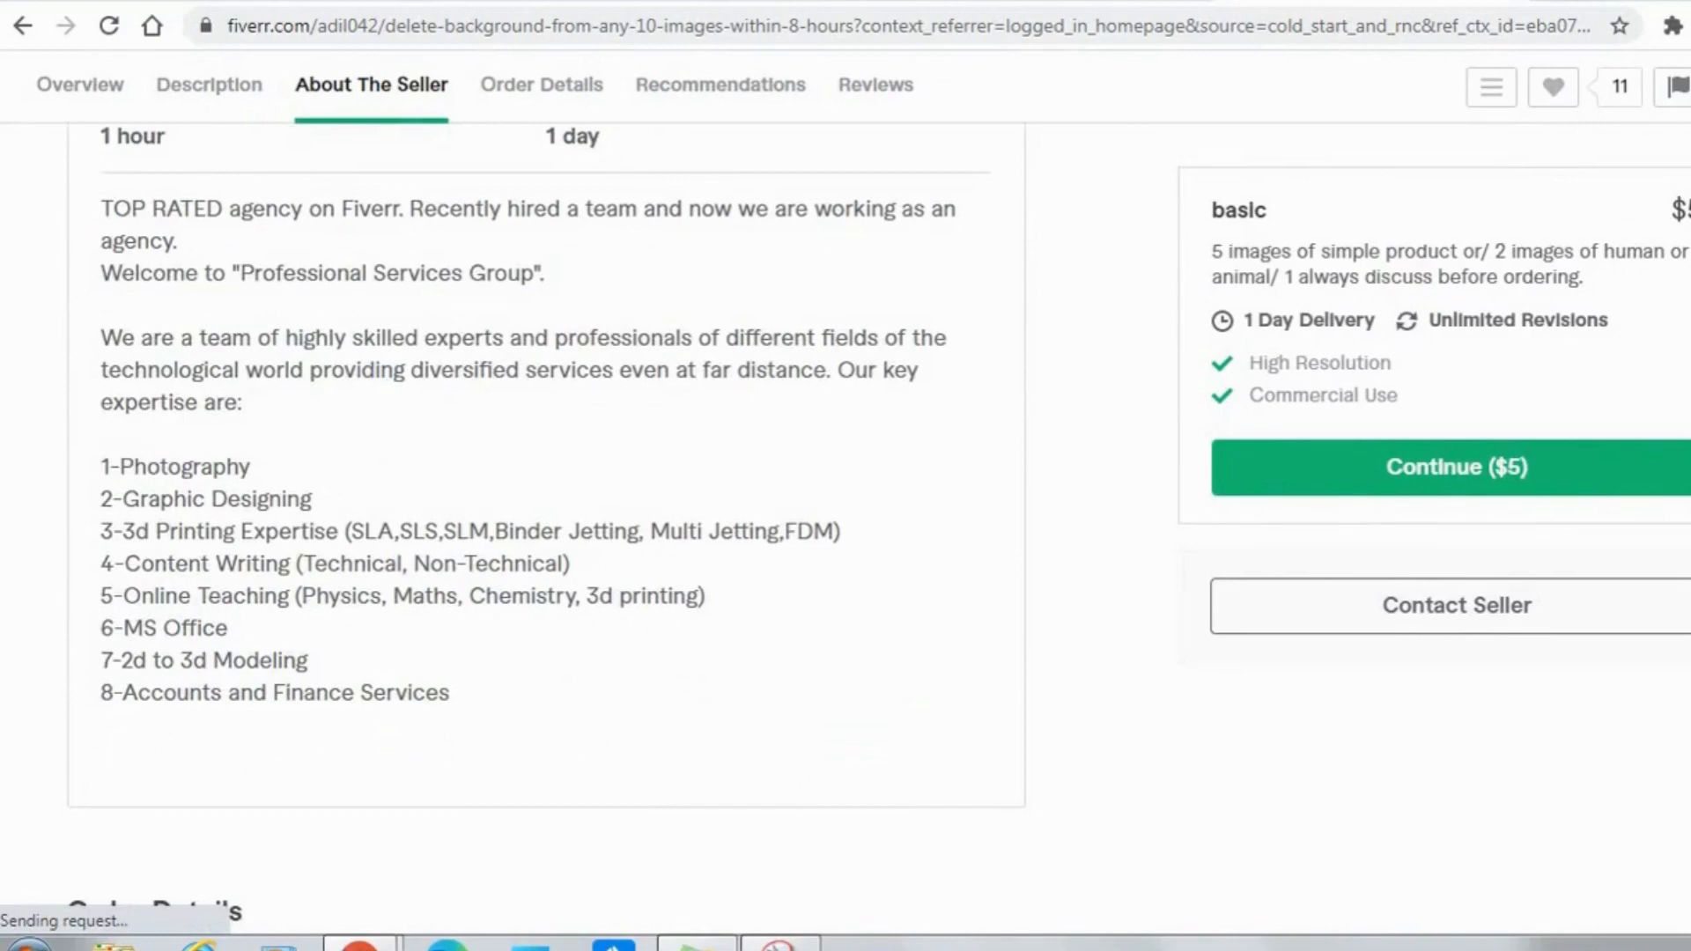
Examine the gig's order details, recommended gigs, rating breakdown and buyer reviews.
{"action": "scroll", "coordinate": [546, 528], "scroll_direction": "down", "scroll_amount": 12}
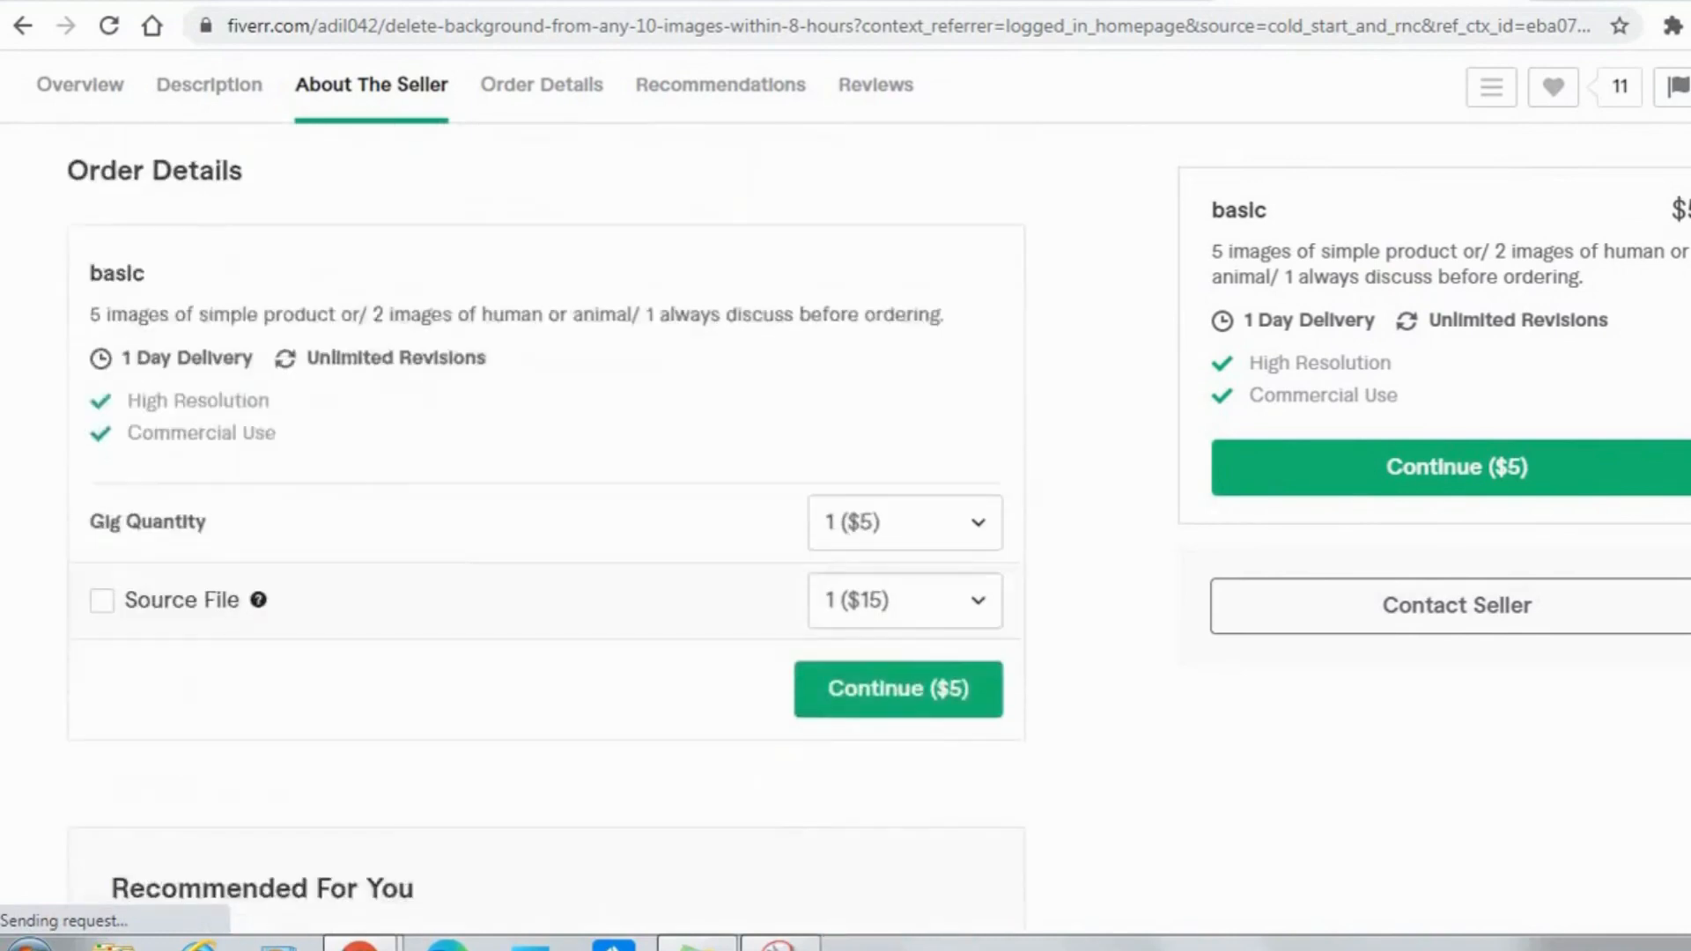
{"action": "scroll", "coordinate": [546, 528], "scroll_direction": "down", "scroll_amount": 9}
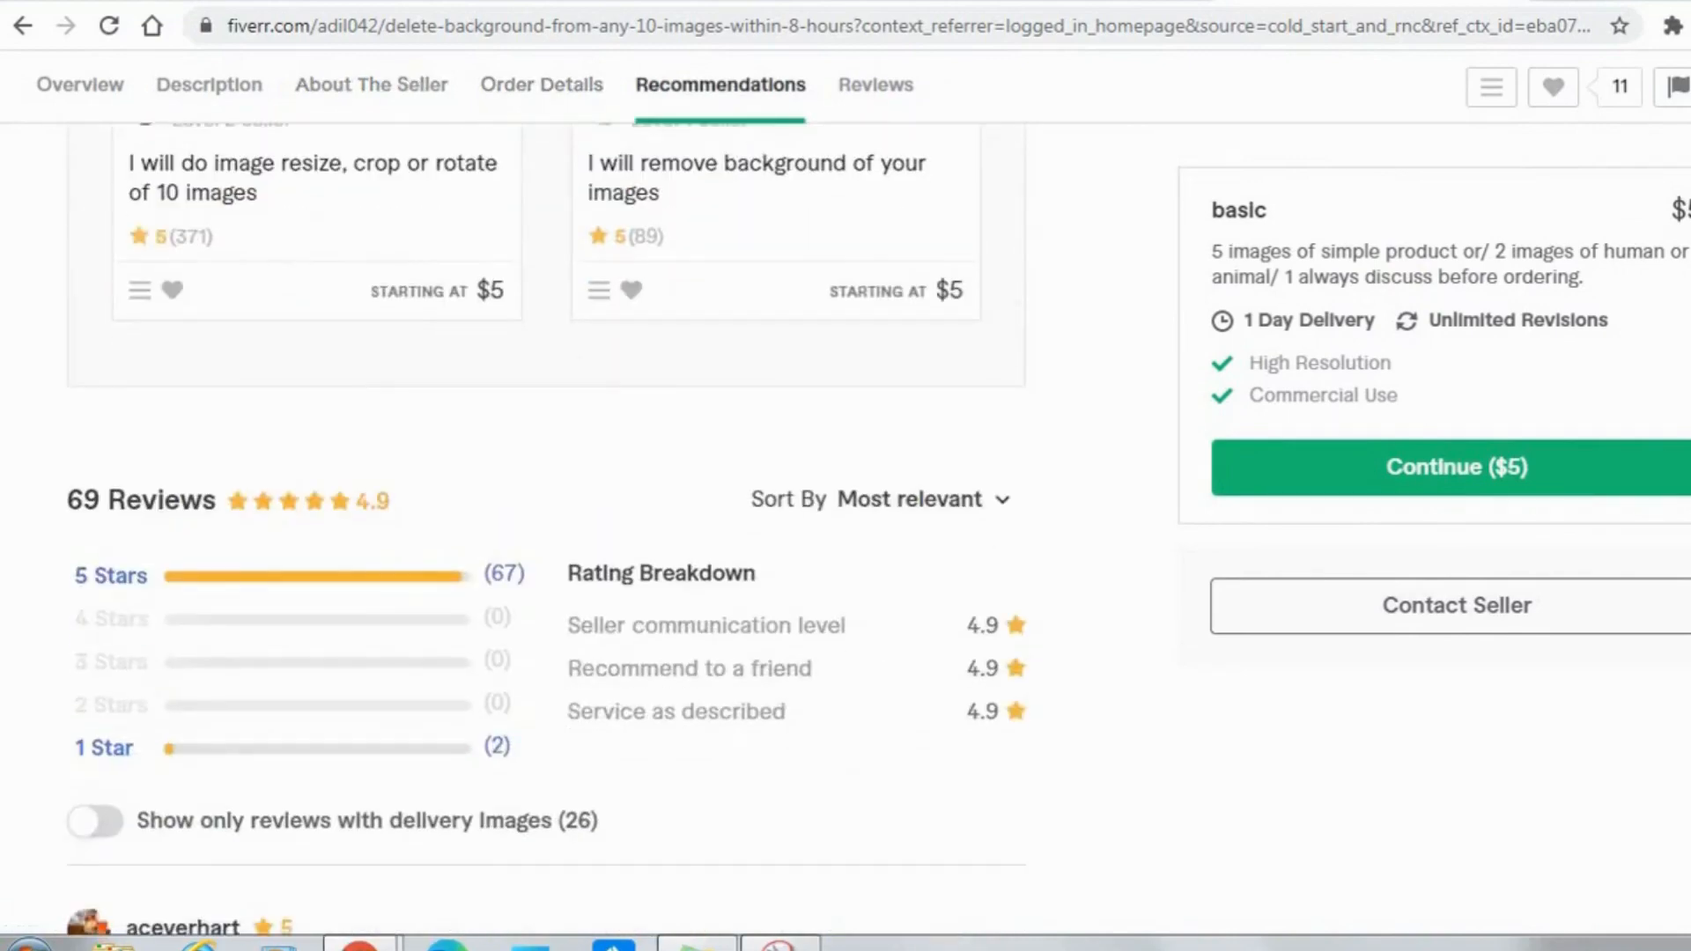
{"action": "scroll", "coordinate": [546, 529], "scroll_direction": "up", "scroll_amount": 2}
{"action": "scroll", "coordinate": [547, 529], "scroll_direction": "down", "scroll_amount": 15}
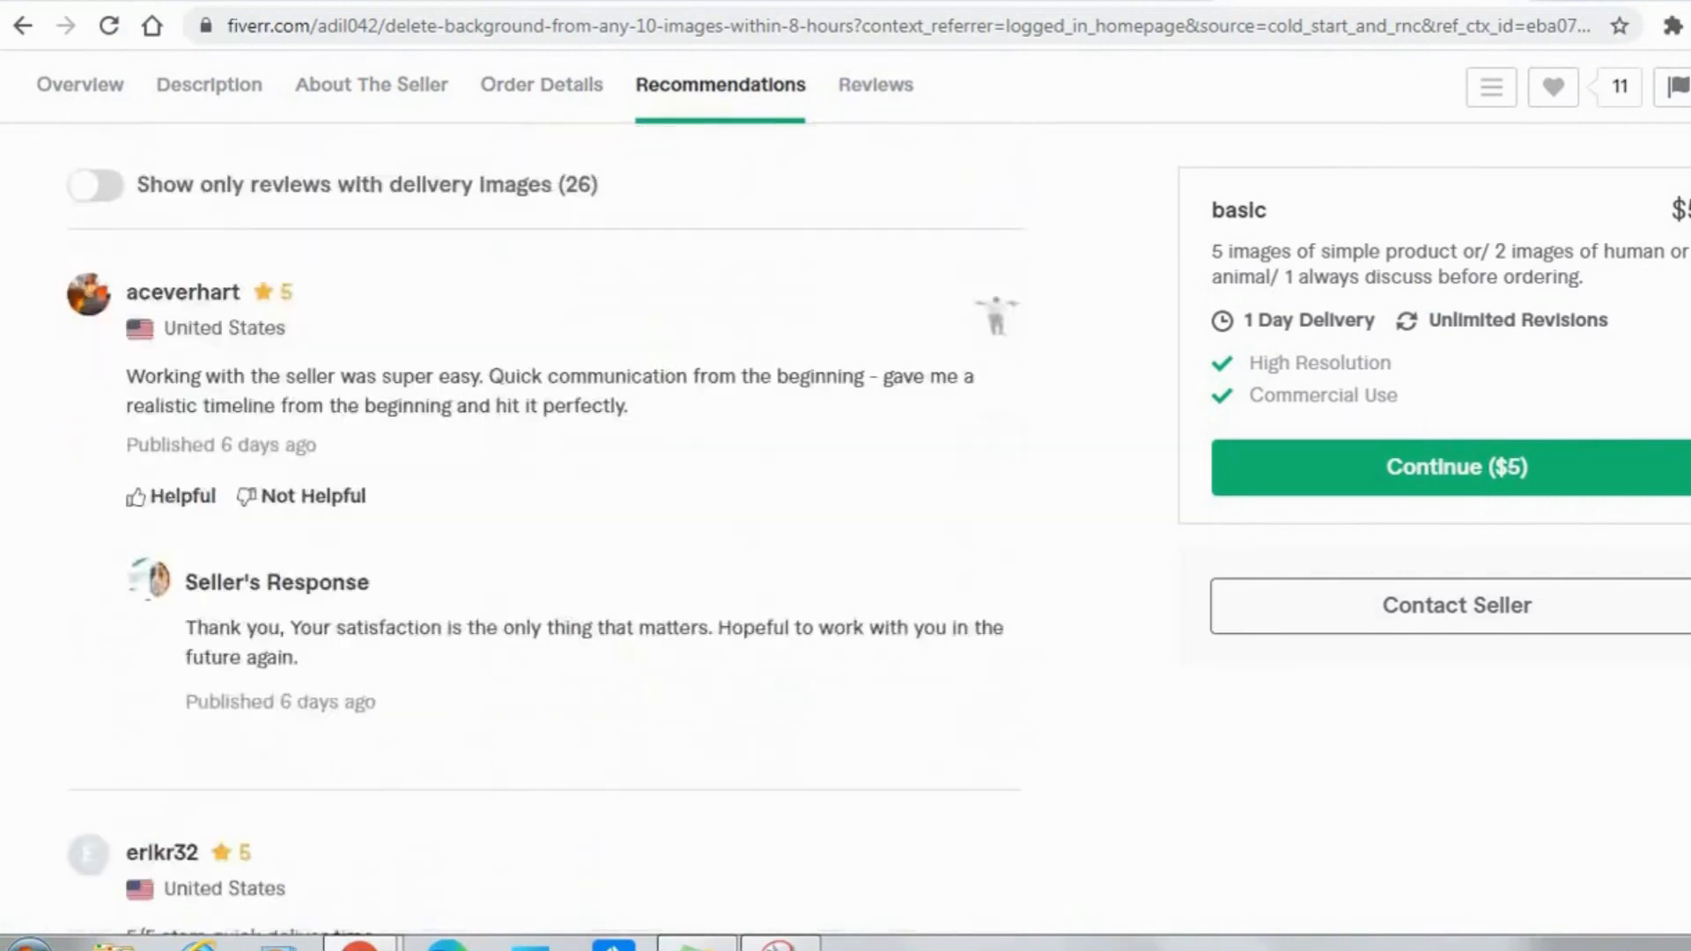
{"action": "scroll", "coordinate": [546, 528], "scroll_direction": "down", "scroll_amount": 14}
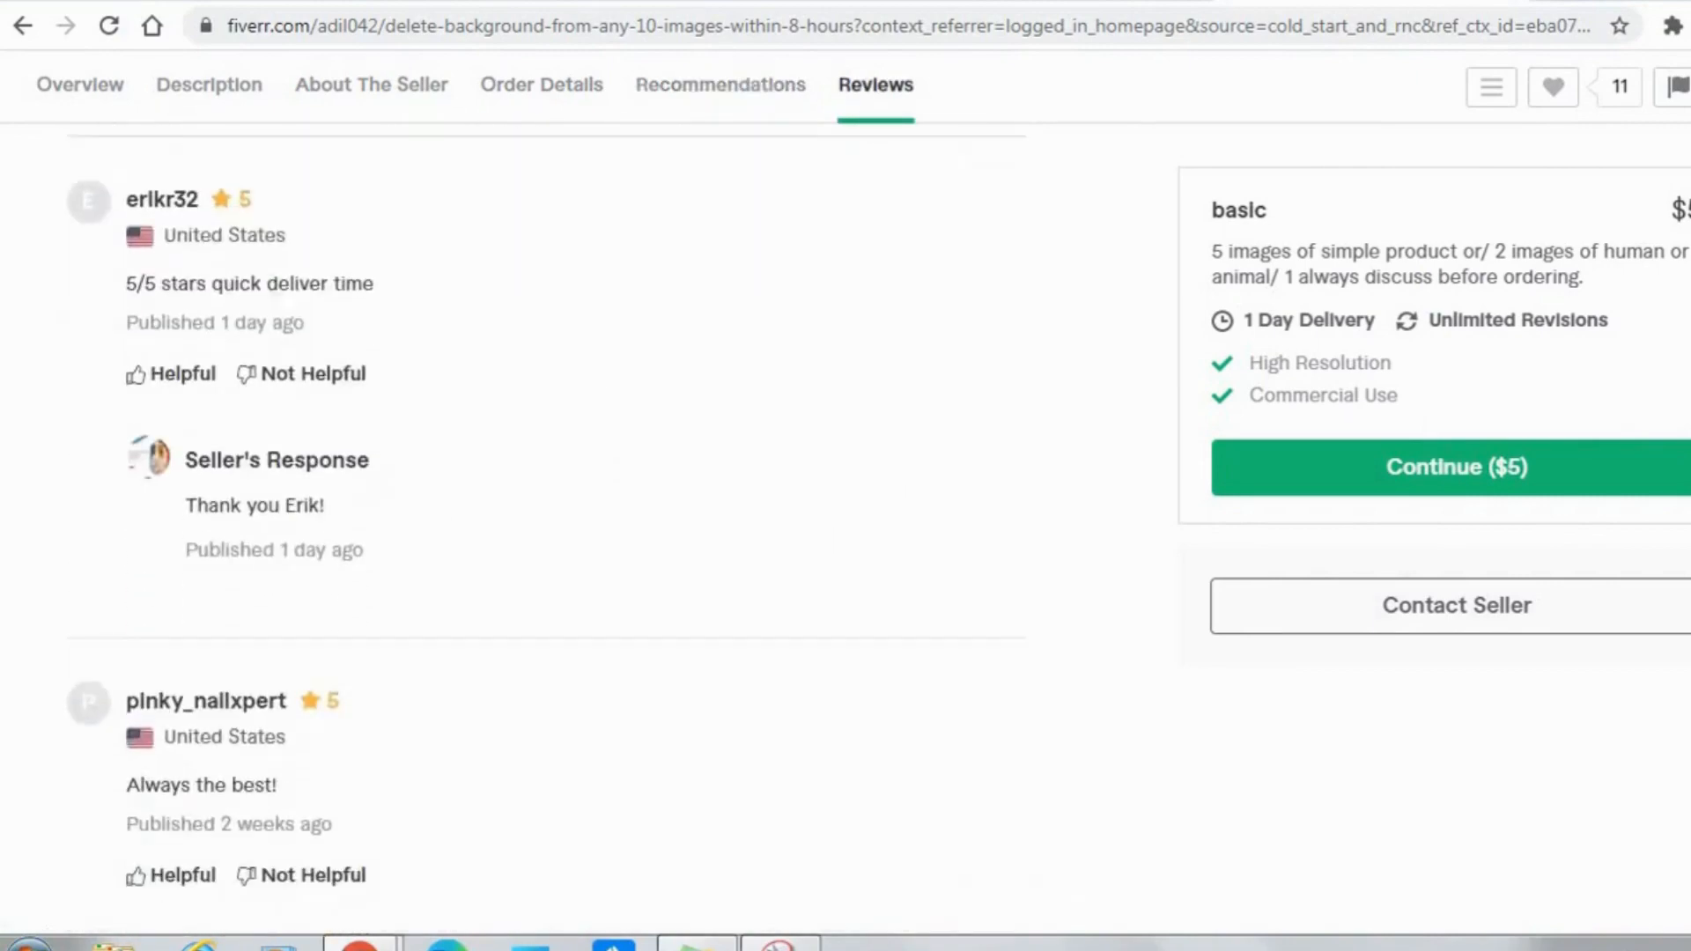
{"action": "scroll", "coordinate": [546, 528], "scroll_direction": "down", "scroll_amount": 3}
{"action": "scroll", "coordinate": [546, 529], "scroll_direction": "up", "scroll_amount": 20}
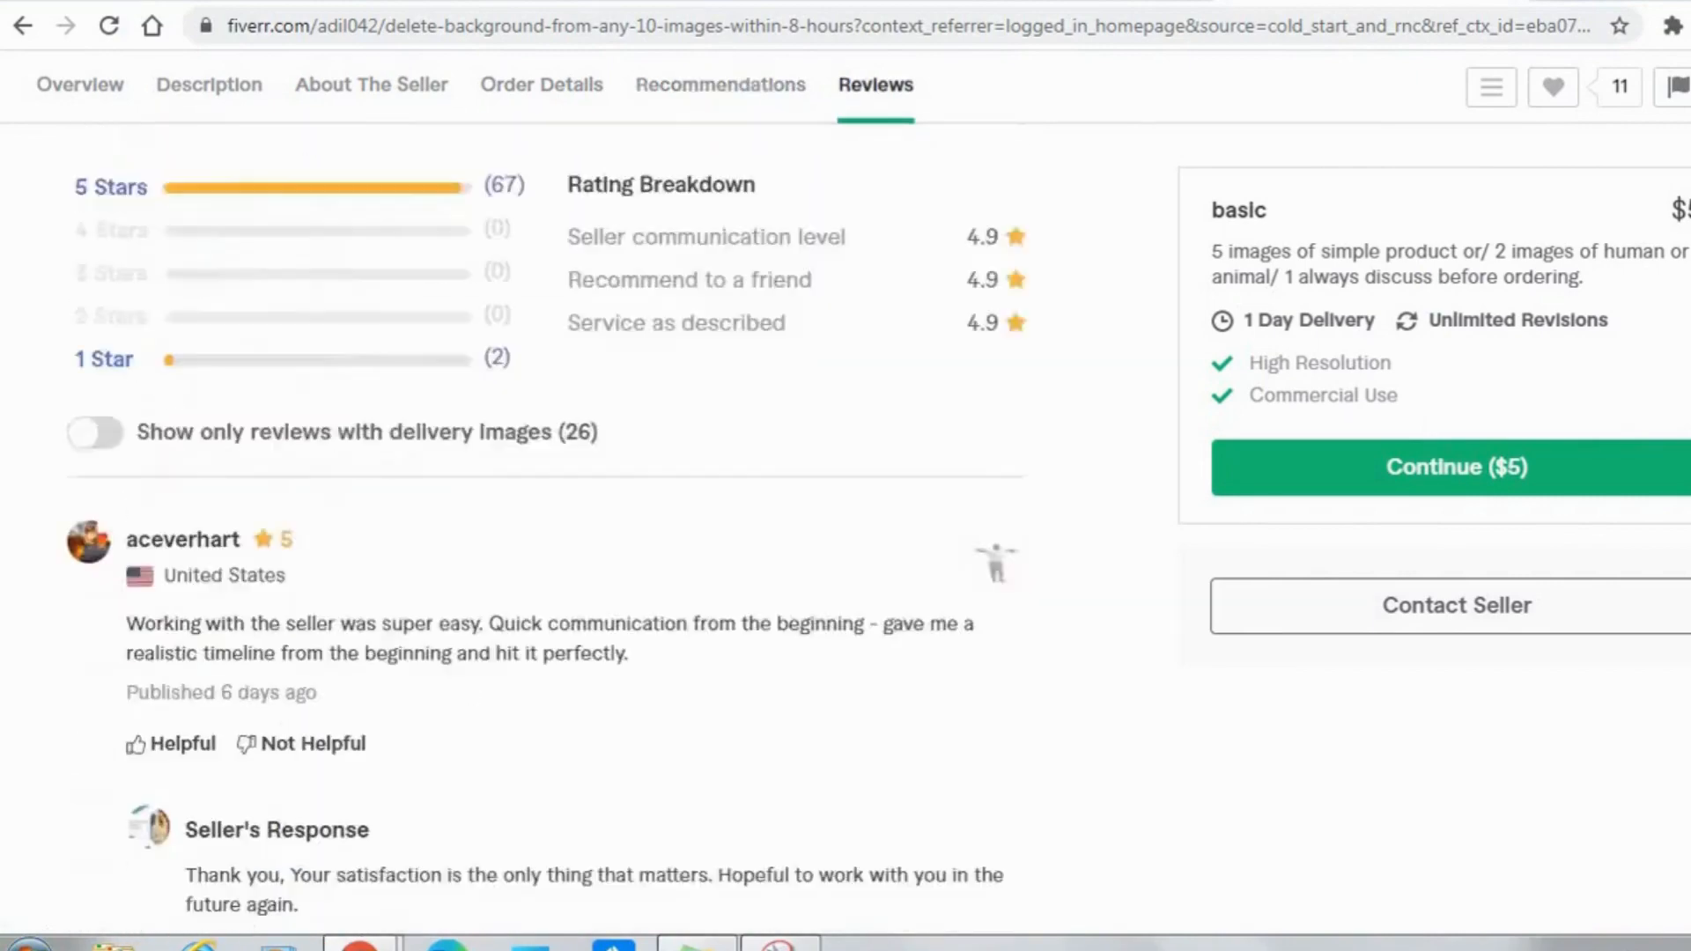
Return to the About The Seller section and read the seller's description and list of expertise as a sample.
{"action": "scroll", "coordinate": [546, 529], "scroll_direction": "down", "scroll_amount": 2}
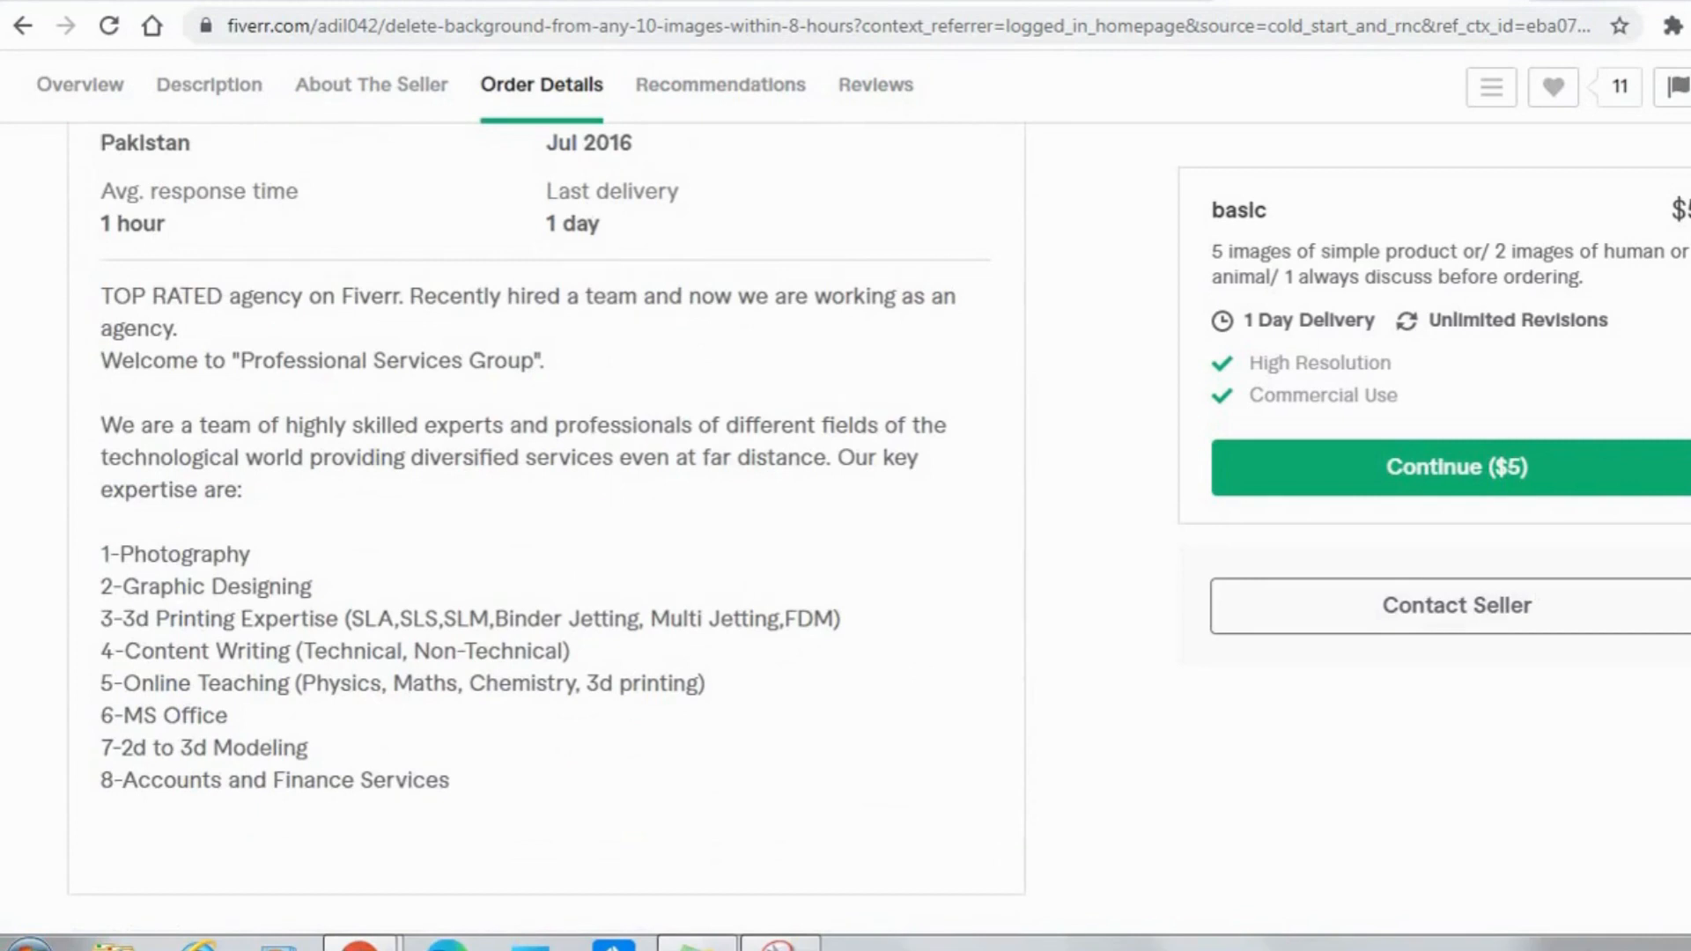
{"action": "left_click", "coordinate": [371, 93]}
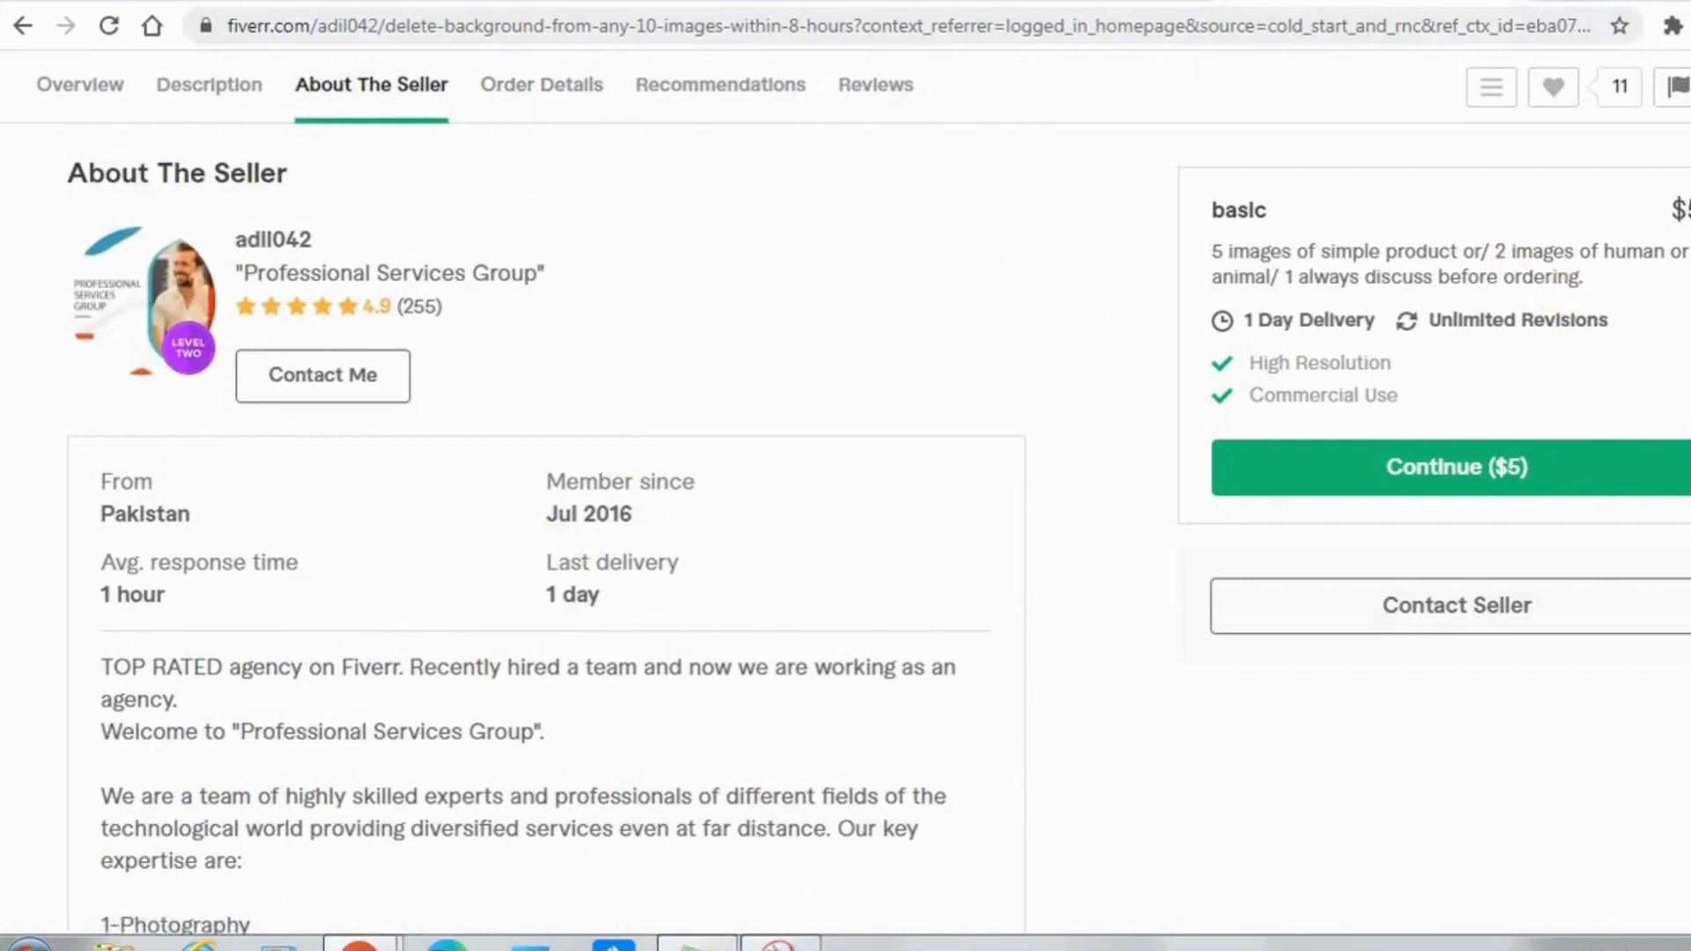
{"action": "scroll", "coordinate": [546, 529], "scroll_direction": "down", "scroll_amount": 8}
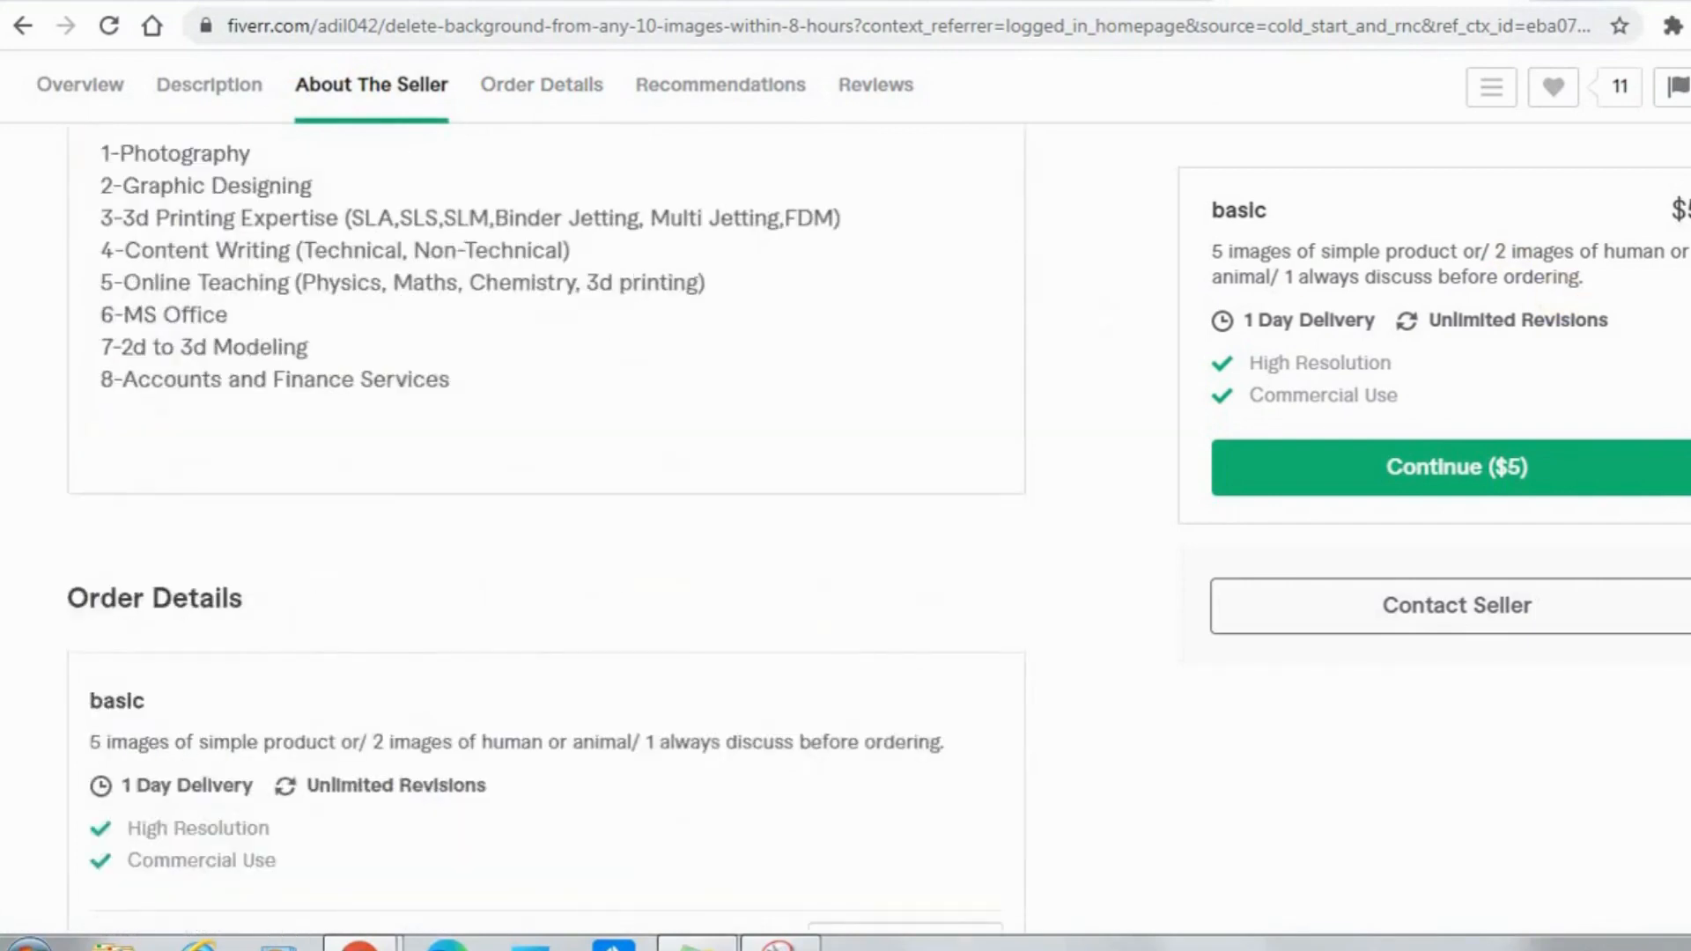
{"action": "scroll", "coordinate": [546, 529], "scroll_direction": "up", "scroll_amount": 4}
{"action": "scroll", "coordinate": [546, 528], "scroll_direction": "up", "scroll_amount": 2}
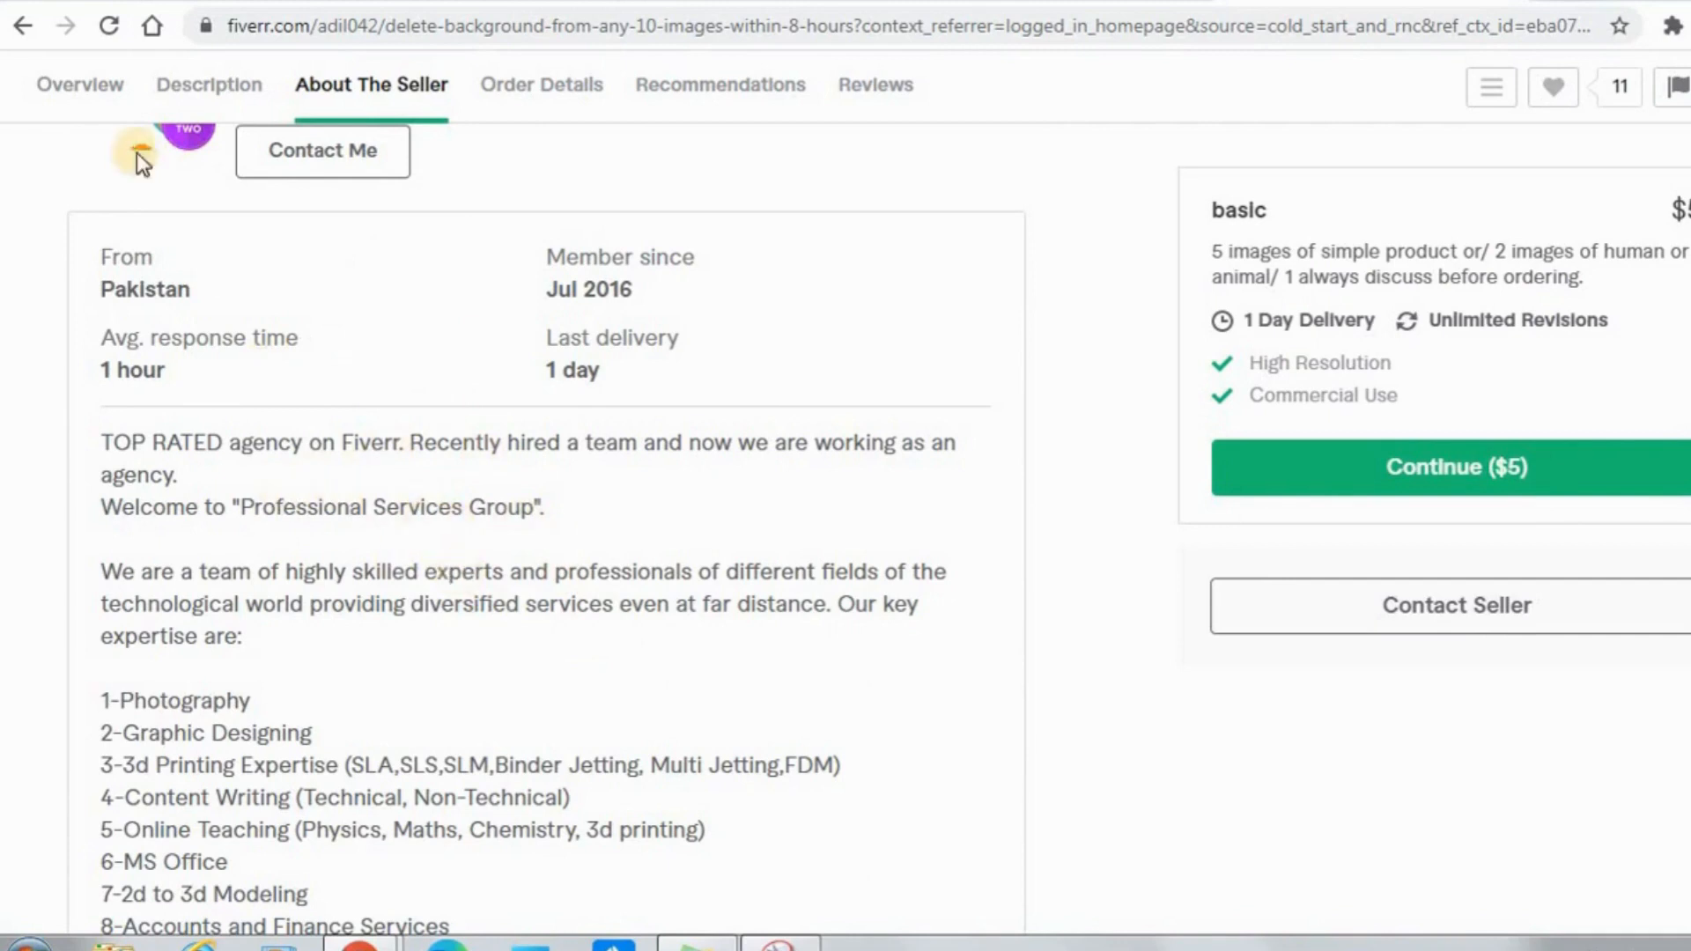
Go back to the homepage and open the recommended gig "I will remove background from image just in 2 hours".
{"action": "left_click", "coordinate": [27, 26]}
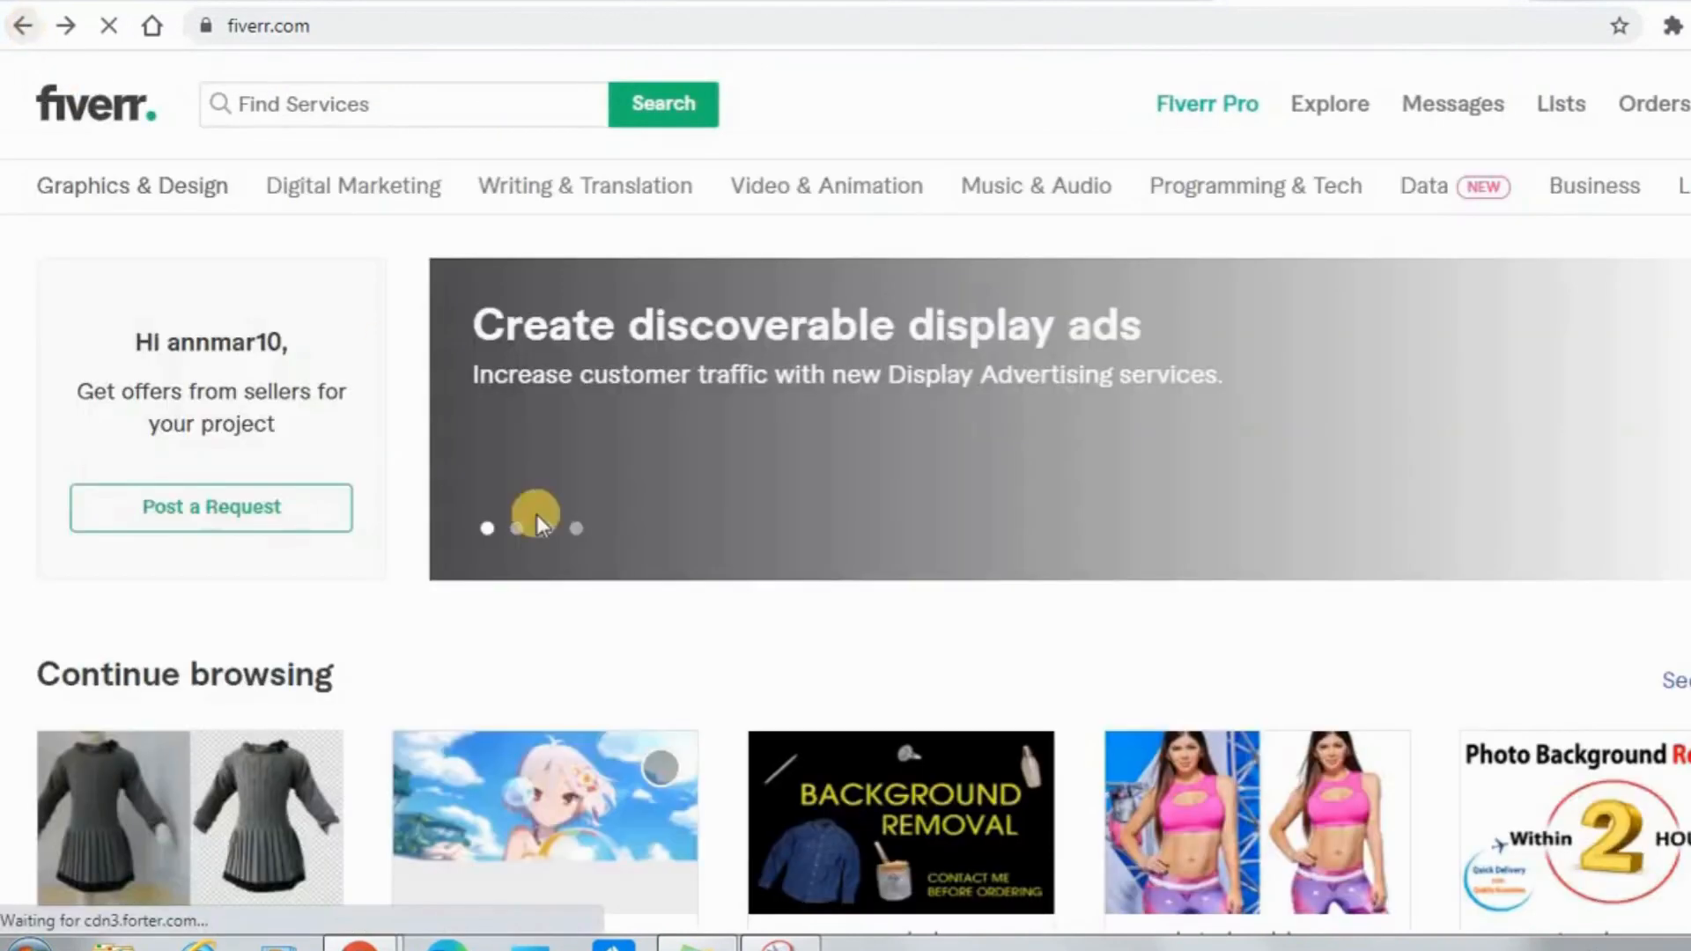
{"action": "scroll", "coordinate": [846, 494], "scroll_direction": "down", "scroll_amount": 13}
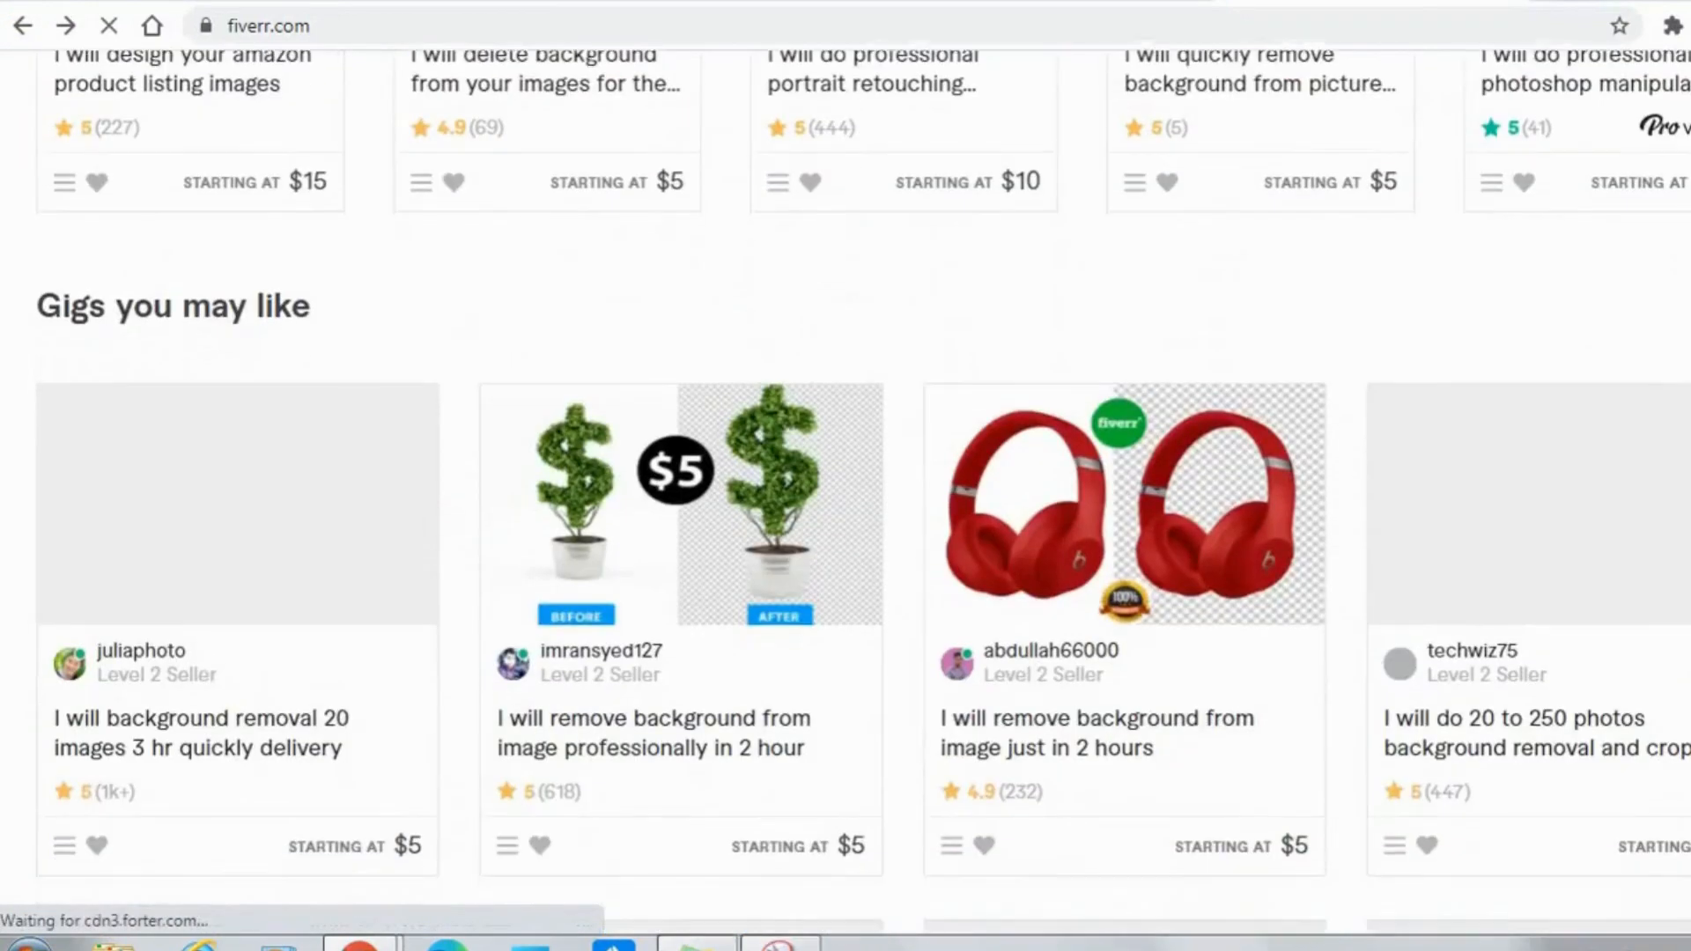
{"action": "scroll", "coordinate": [845, 493], "scroll_direction": "up", "scroll_amount": 3}
{"action": "scroll", "coordinate": [846, 493], "scroll_direction": "up", "scroll_amount": 1}
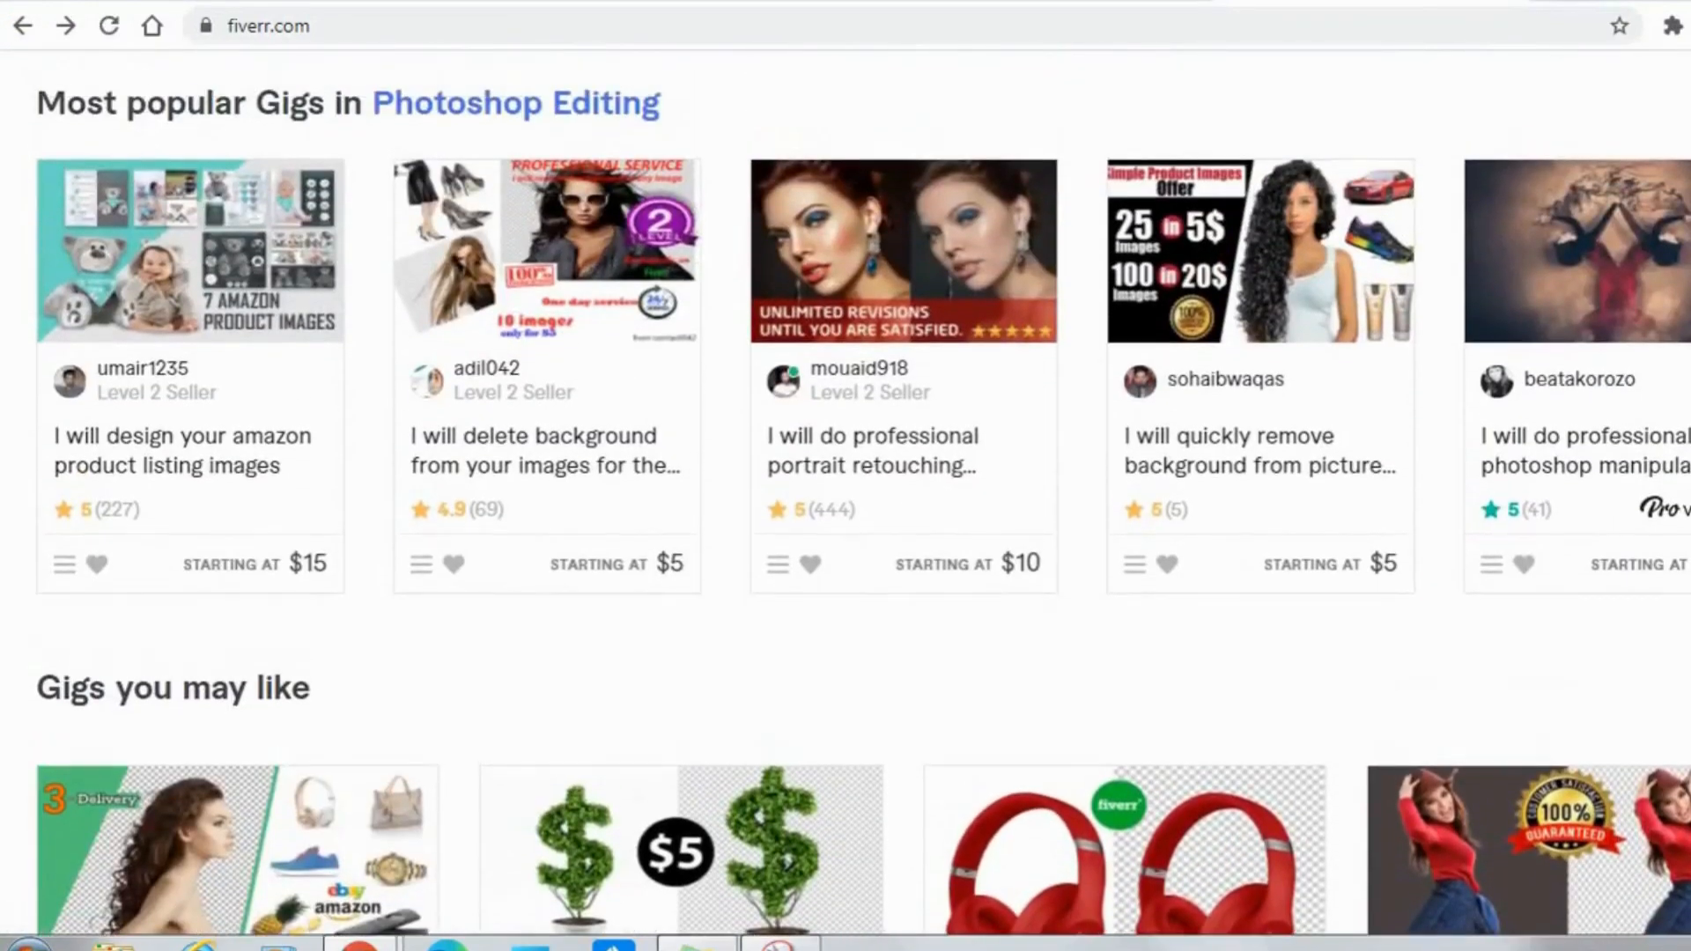
{"action": "scroll", "coordinate": [845, 493], "scroll_direction": "down", "scroll_amount": 1}
{"action": "scroll", "coordinate": [846, 494], "scroll_direction": "down", "scroll_amount": 3}
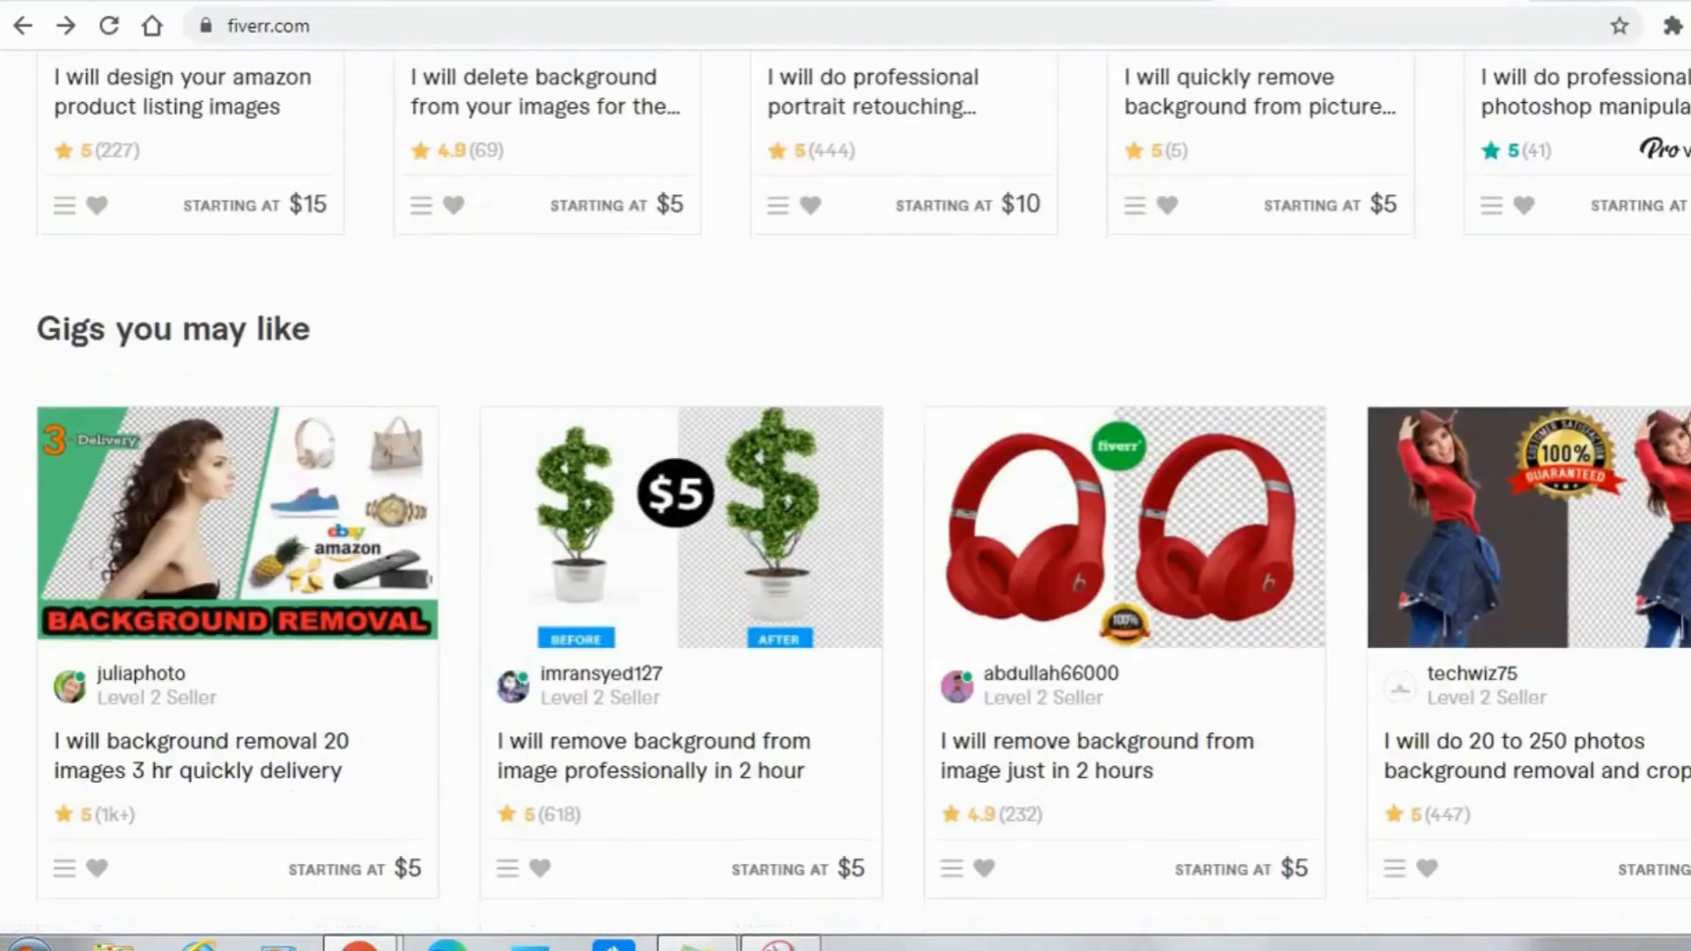
{"action": "scroll", "coordinate": [846, 493], "scroll_direction": "down", "scroll_amount": 1}
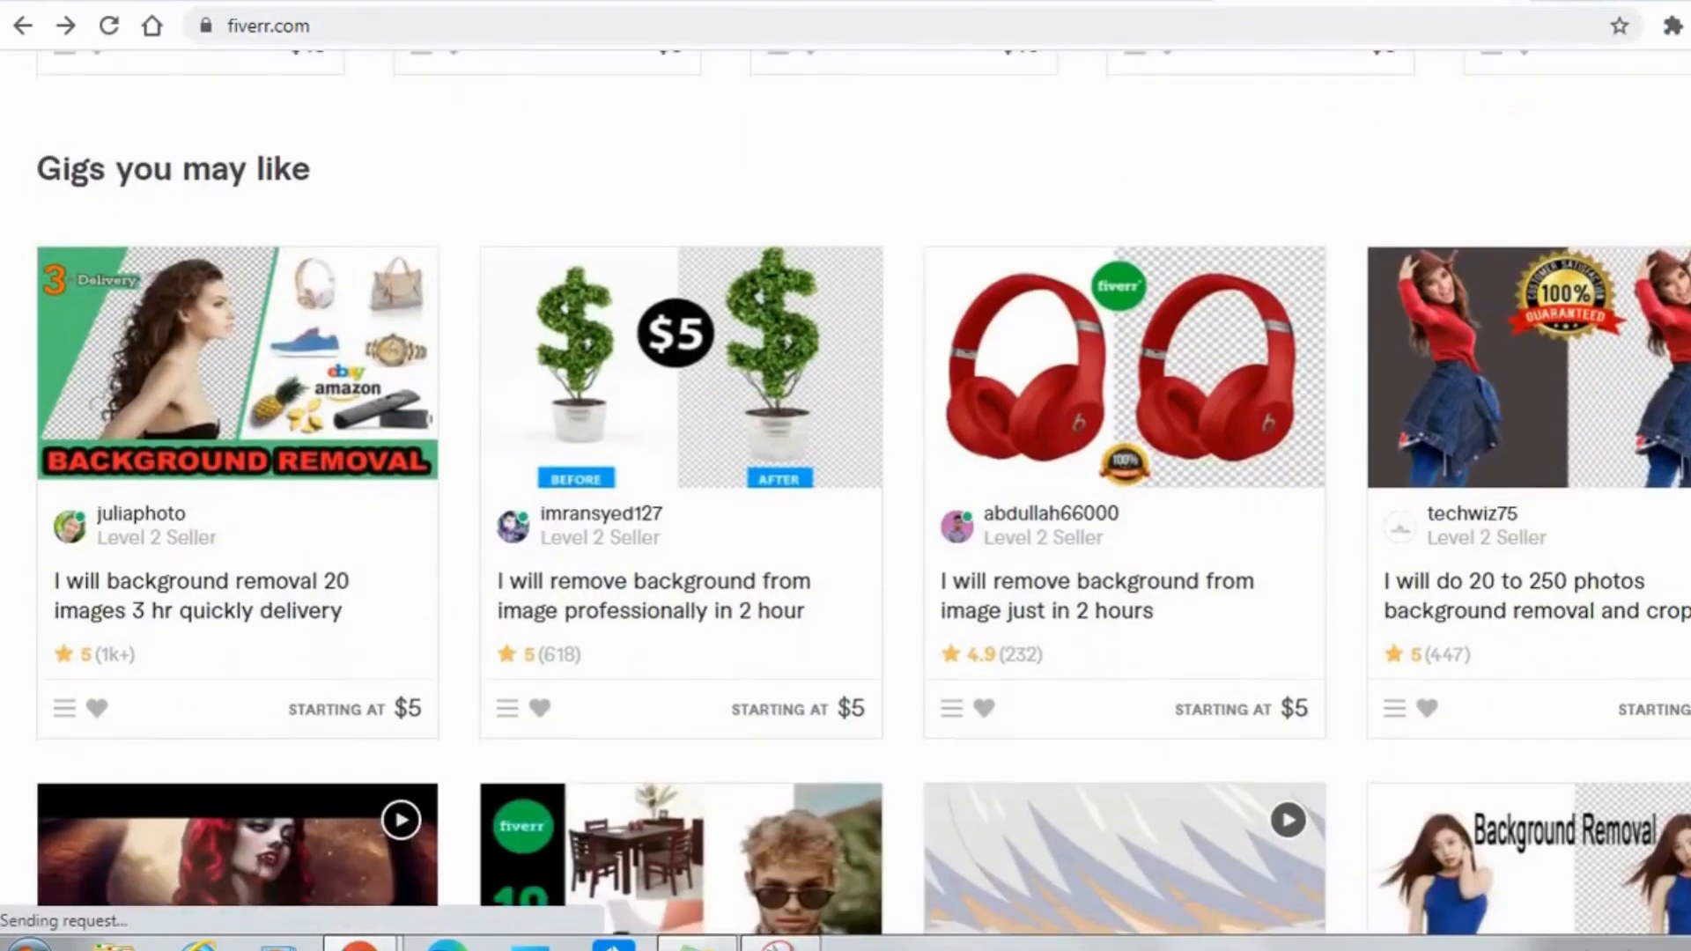
{"action": "left_click", "coordinate": [1162, 617]}
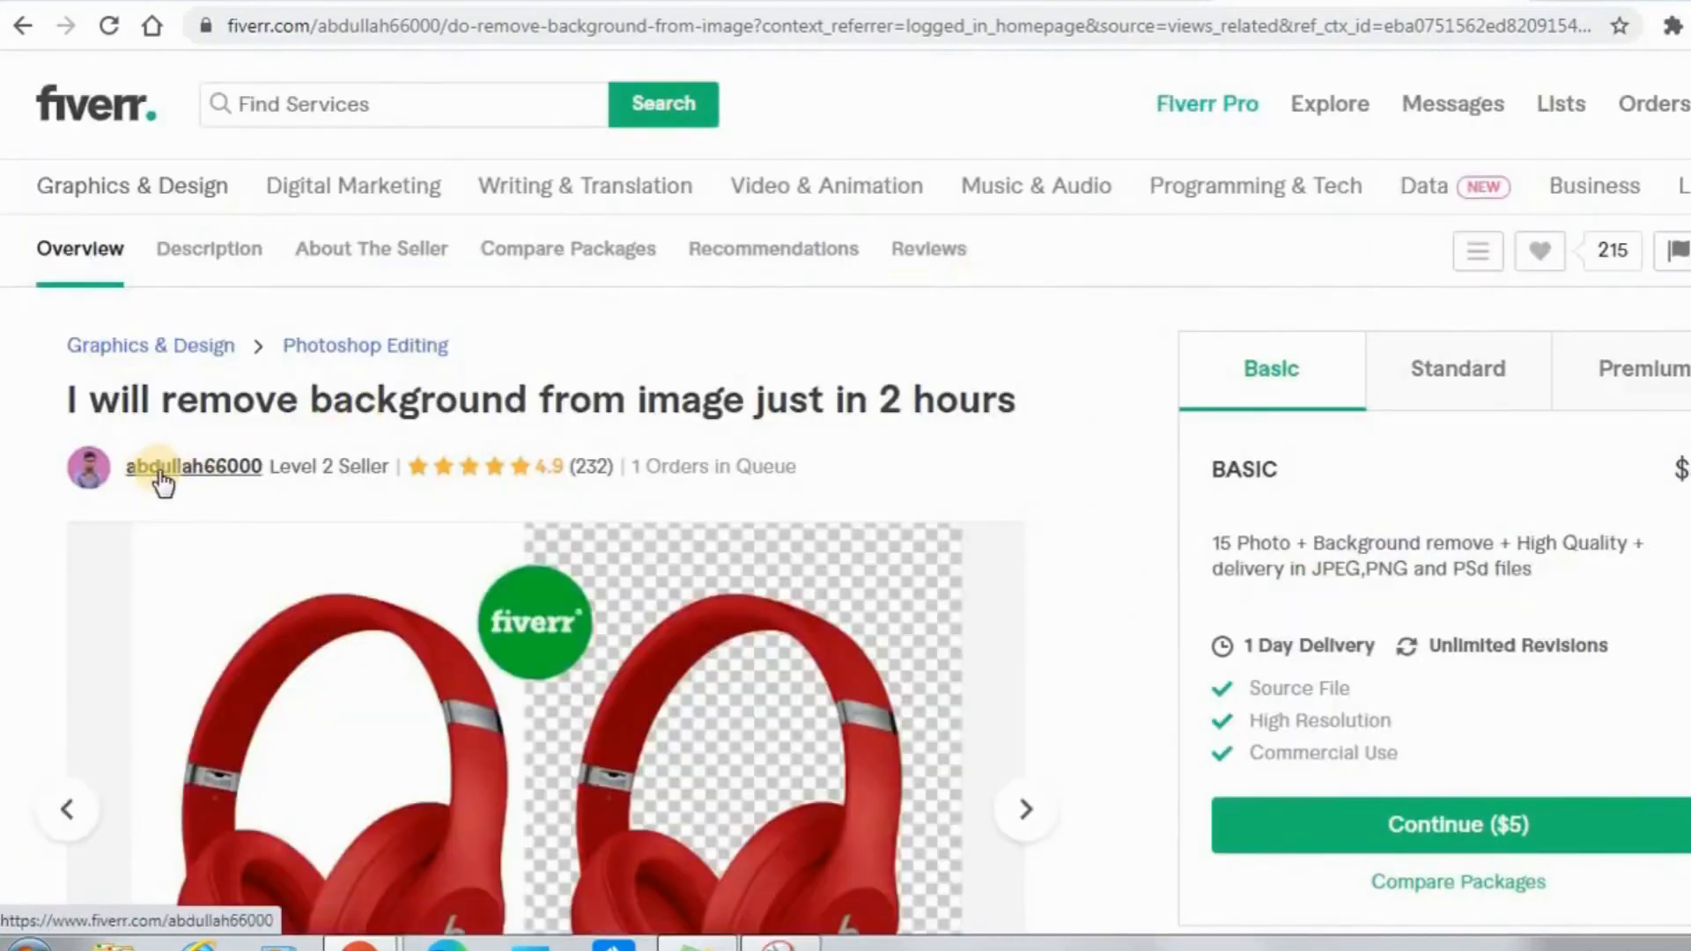
Go to the gig's seller details, dismiss the low battery warning, and read the seller's profile description.
{"action": "left_click", "coordinate": [162, 476]}
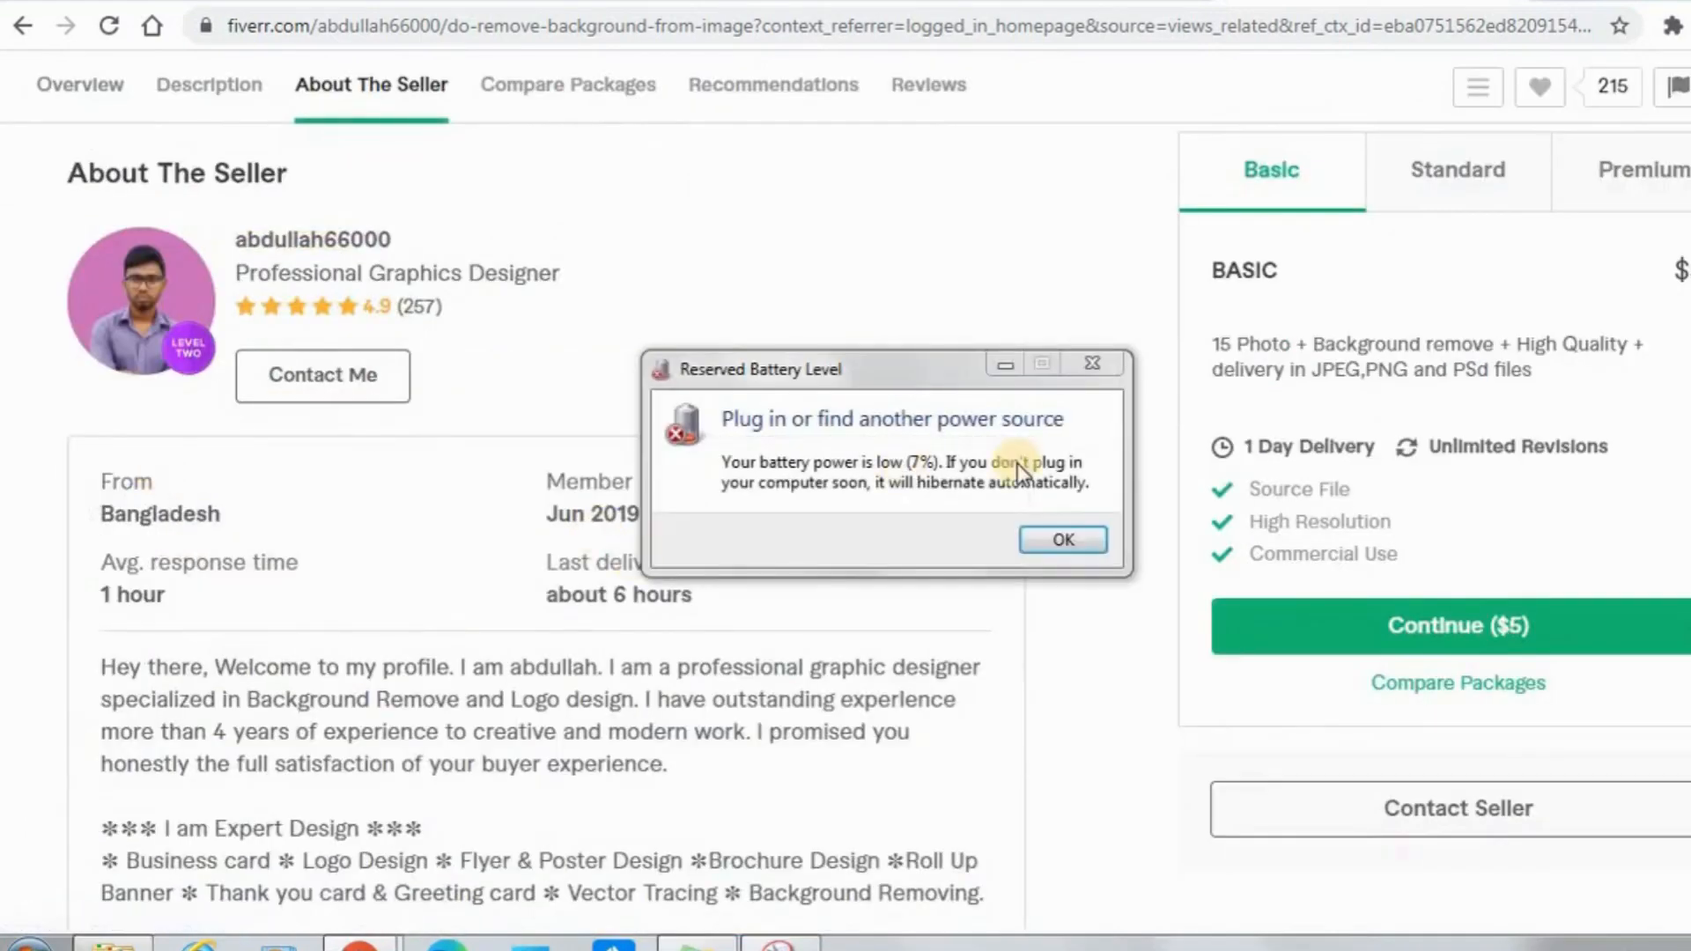
{"action": "left_click", "coordinate": [1063, 539]}
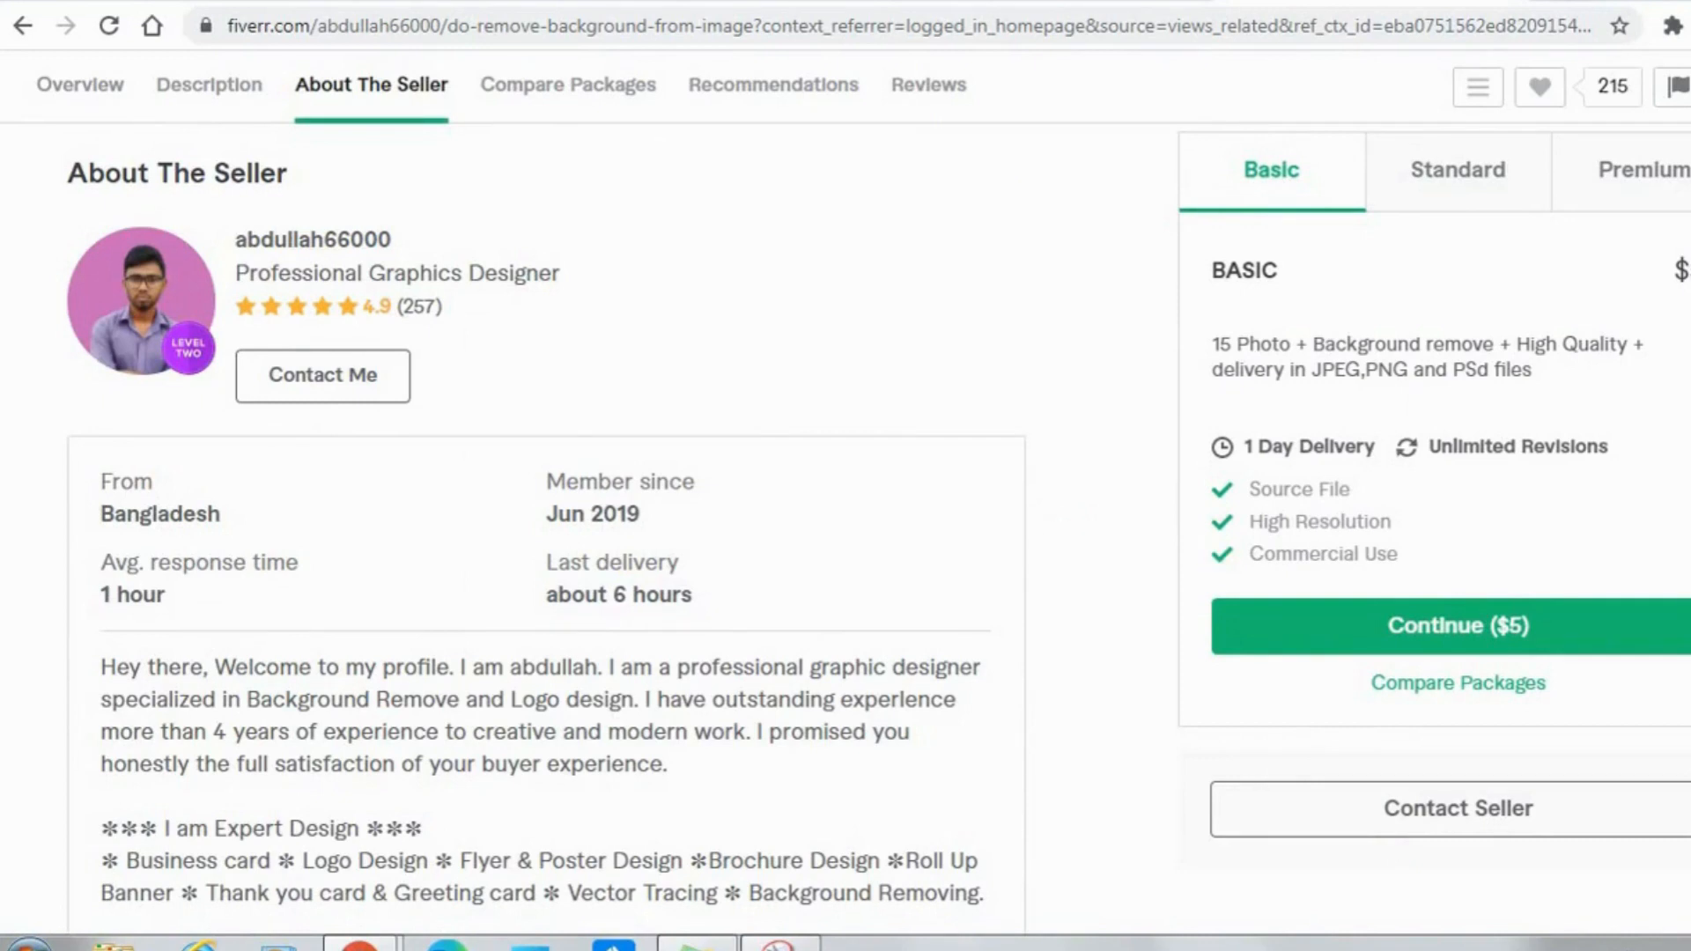
{"action": "scroll", "coordinate": [546, 528], "scroll_direction": "down", "scroll_amount": 3}
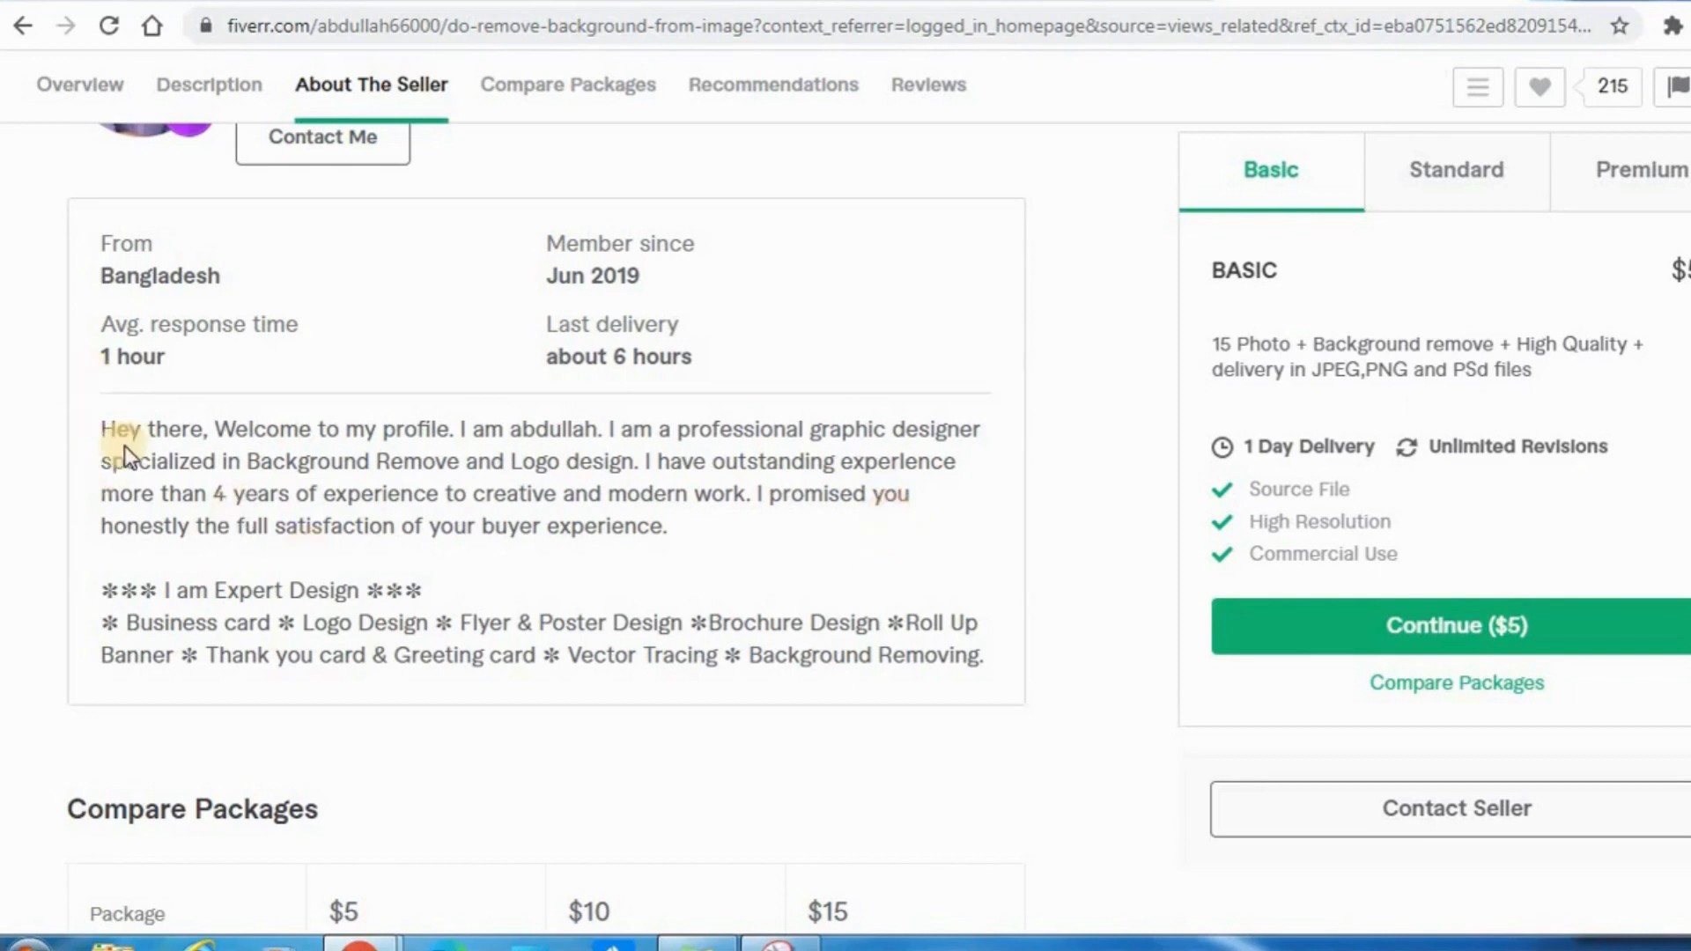
Copy the seller's introductory paragraph into the Description of the own seller profile form.
{"action": "left_click_drag", "start_coordinate": [102, 429], "coordinate": [674, 530]}
{"action": "key", "text": "ctrl+c"}
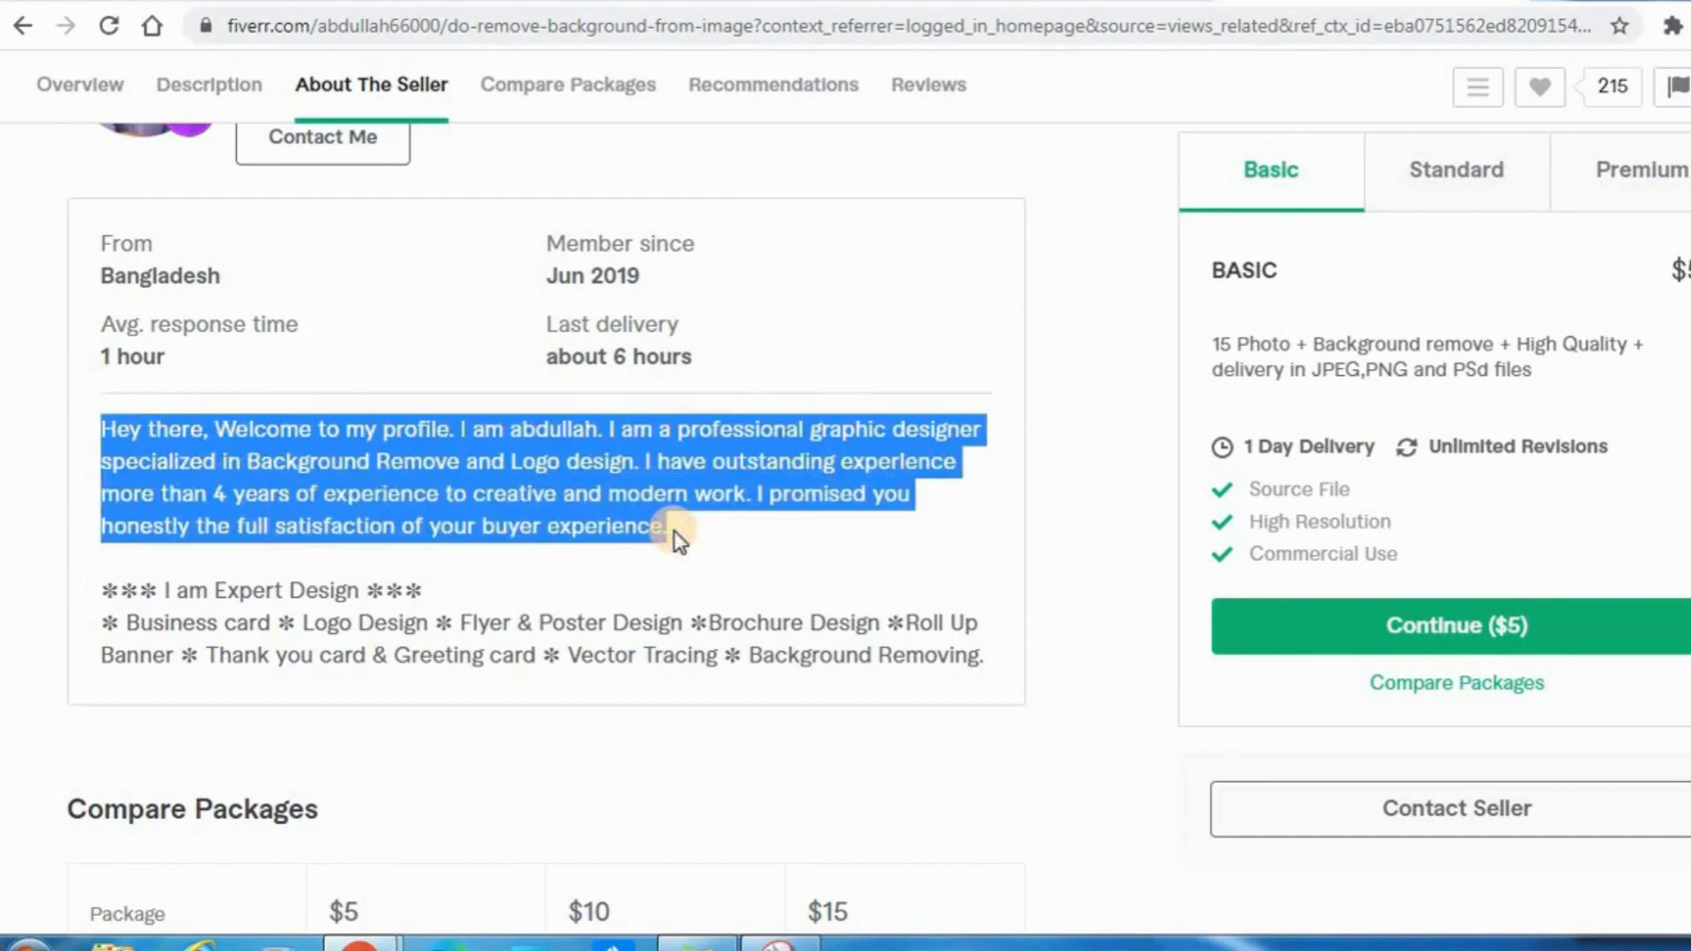
{"action": "left_click", "coordinate": [1059, 1]}
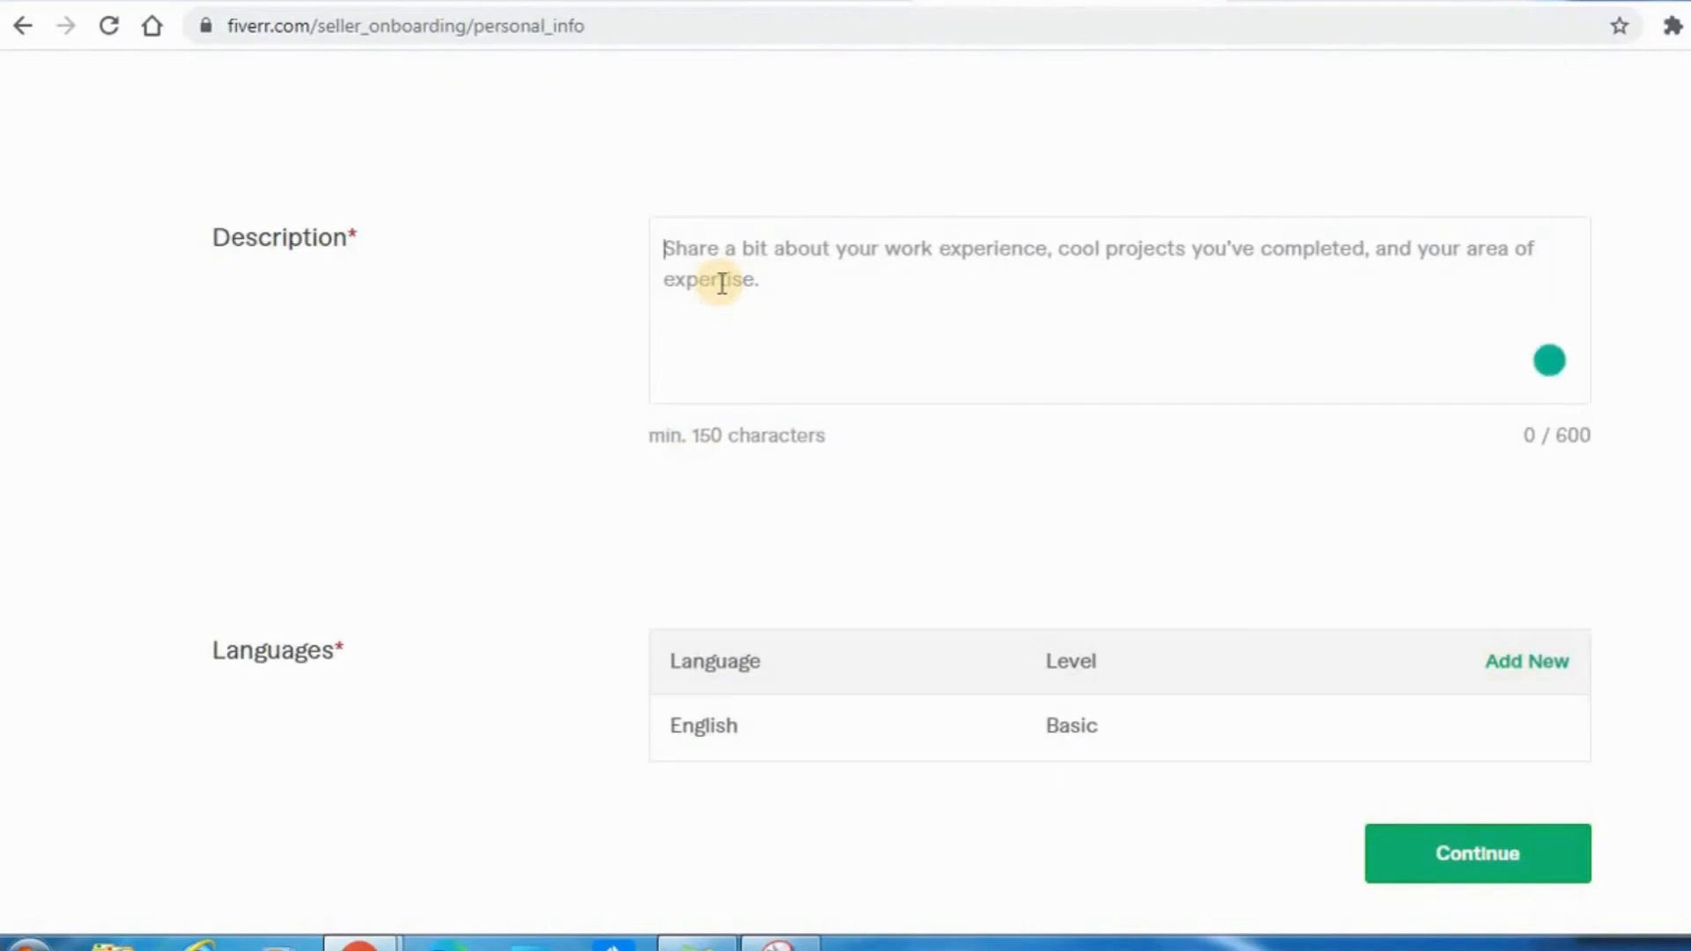
{"action": "key", "text": "ctrl+v"}
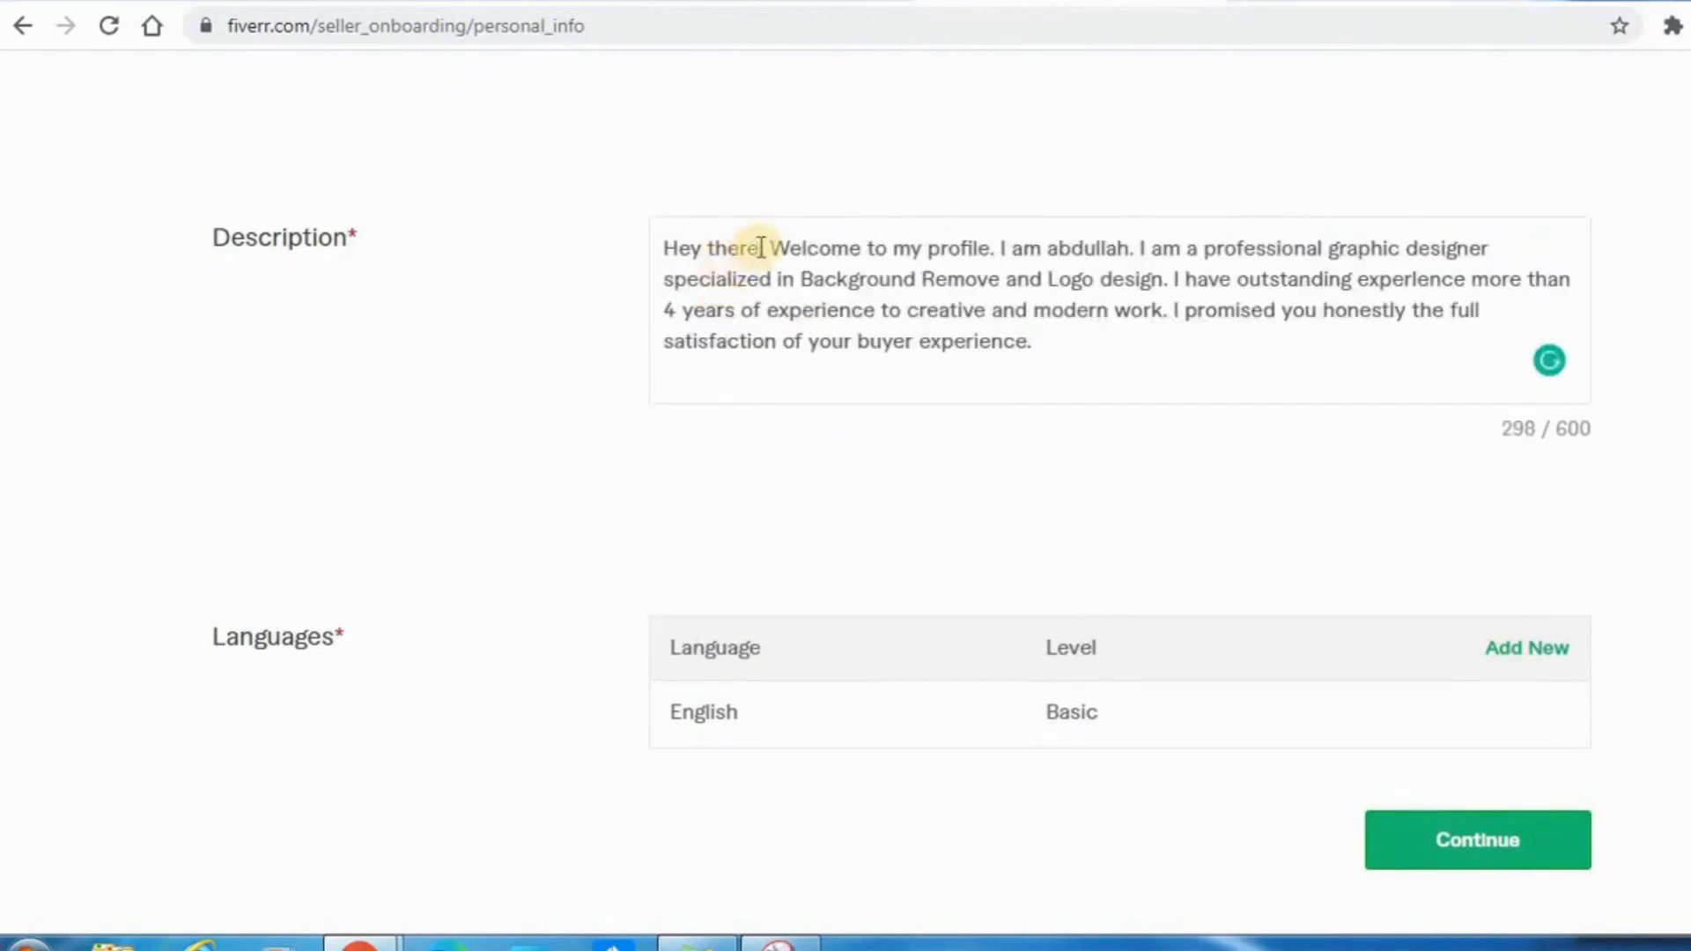
Shorten the description's greeting to "Hey," and remove the extra space before the comma.
{"action": "left_click", "coordinate": [761, 248]}
{"action": "key", "text": "BackSpace"}
{"action": "key", "text": "BackSpace"}
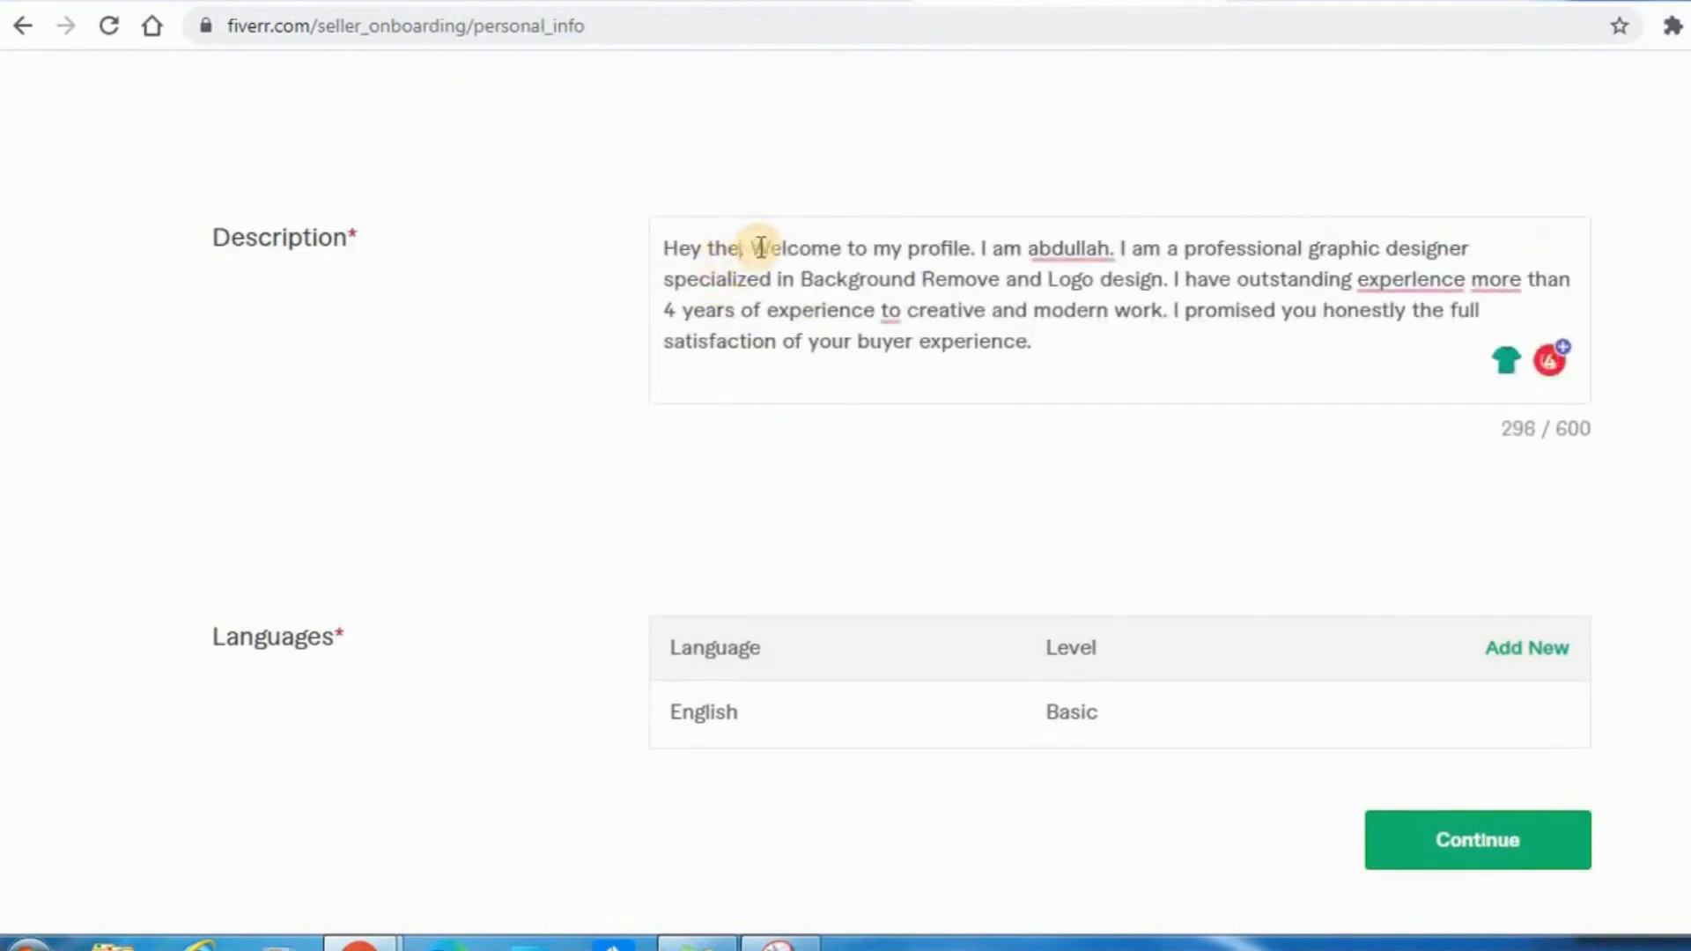
{"action": "key", "text": "BackSpace"}
{"action": "key", "text": "BackSpace"}
{"action": "key", "text": "BackSpace"}
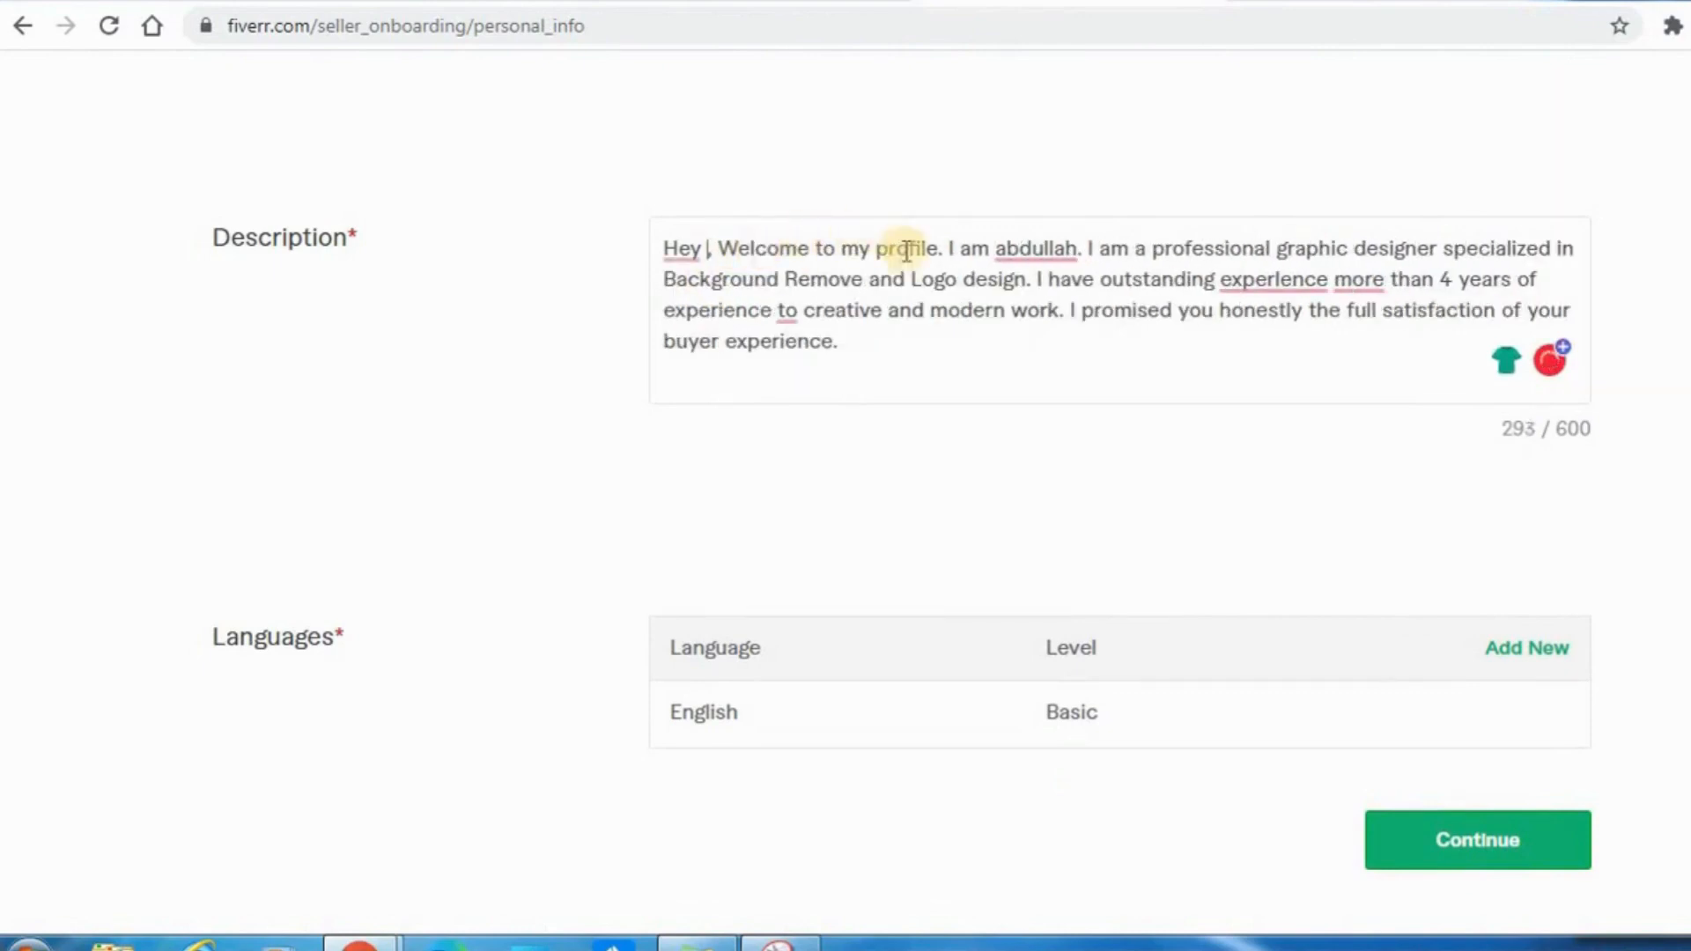
{"action": "left_click", "coordinate": [686, 249]}
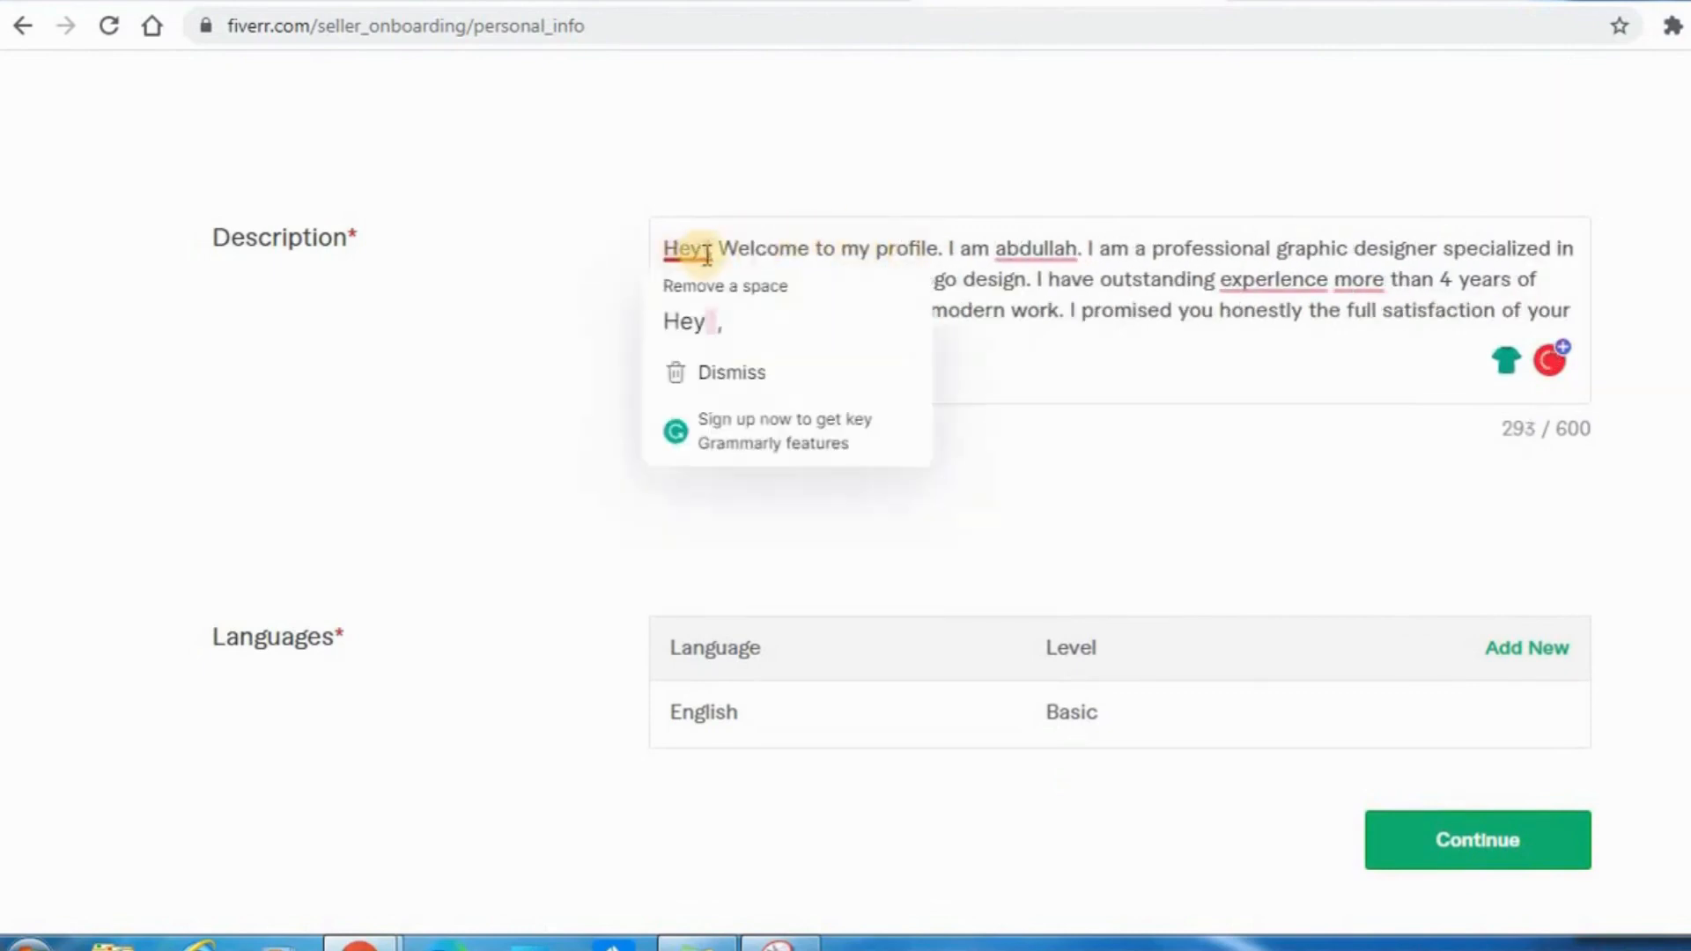
{"action": "left_click", "coordinate": [705, 312]}
Replace the copied seller's name after "I am" in the description with the new seller's first name.
{"action": "left_click", "coordinate": [1064, 249]}
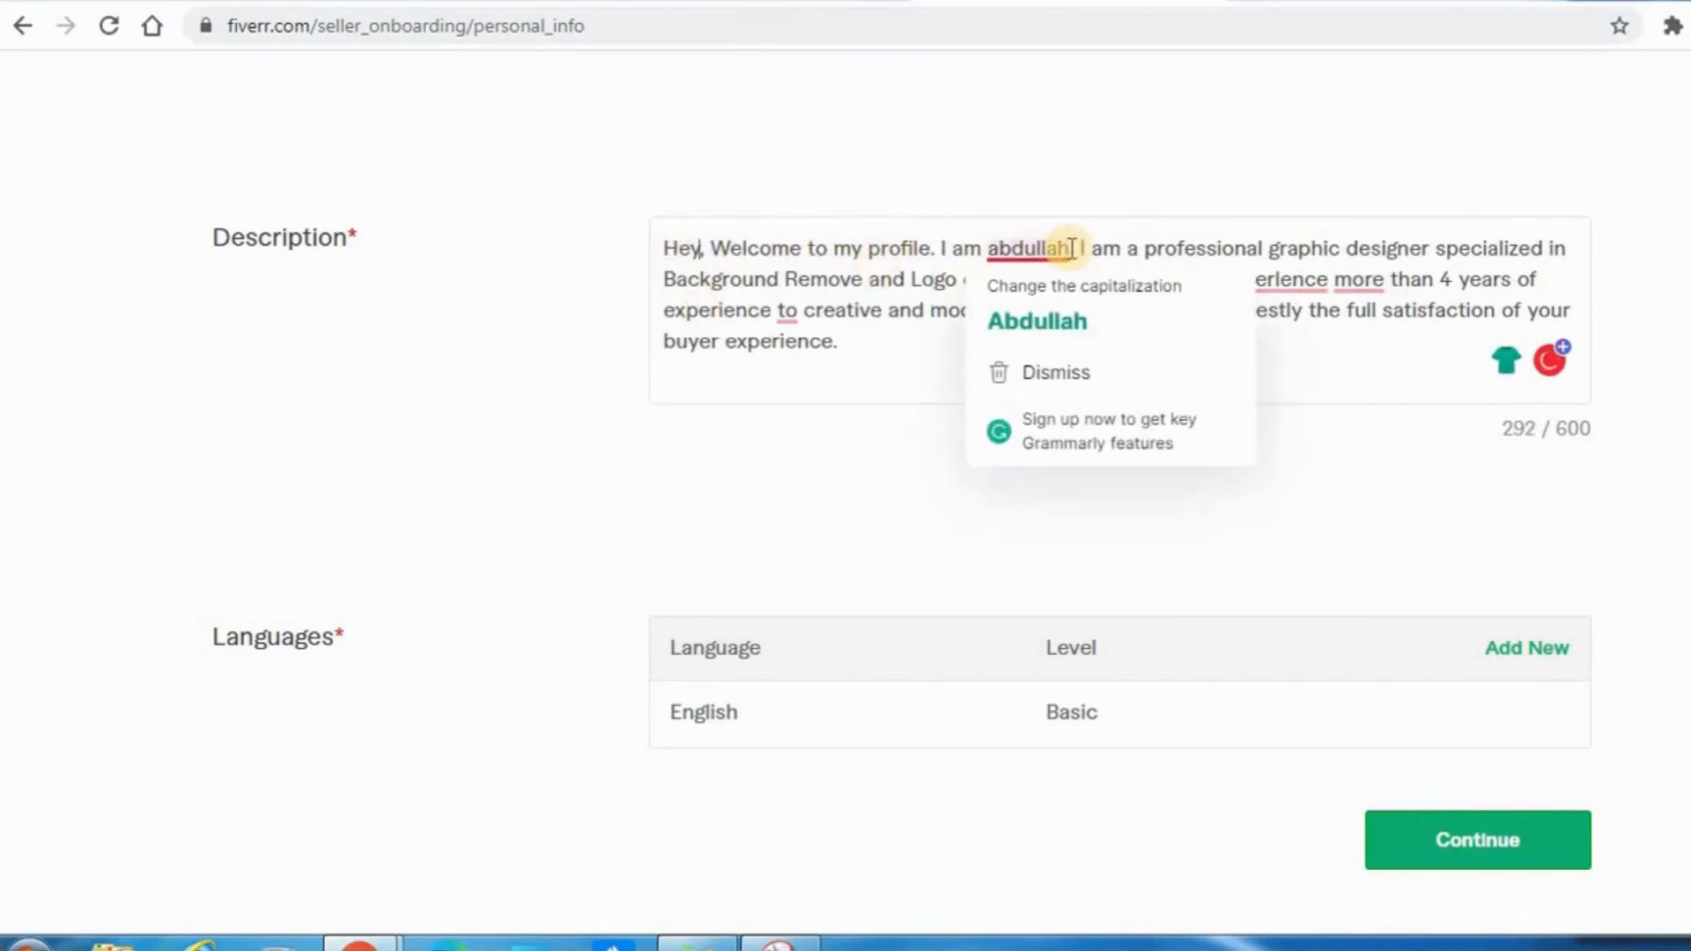
{"action": "left_click", "coordinate": [1072, 249]}
{"action": "key", "text": "BackSpace"}
{"action": "key", "text": "BackSpace"}
{"action": "key", "text": "BackSpace"}
{"action": "key", "text": "BackSpace"}
{"action": "key", "text": "BackSpace"}
{"action": "key", "text": "BackSpace"}
{"action": "key", "text": "BackSpace"}
{"action": "key", "text": "BackSpace"}
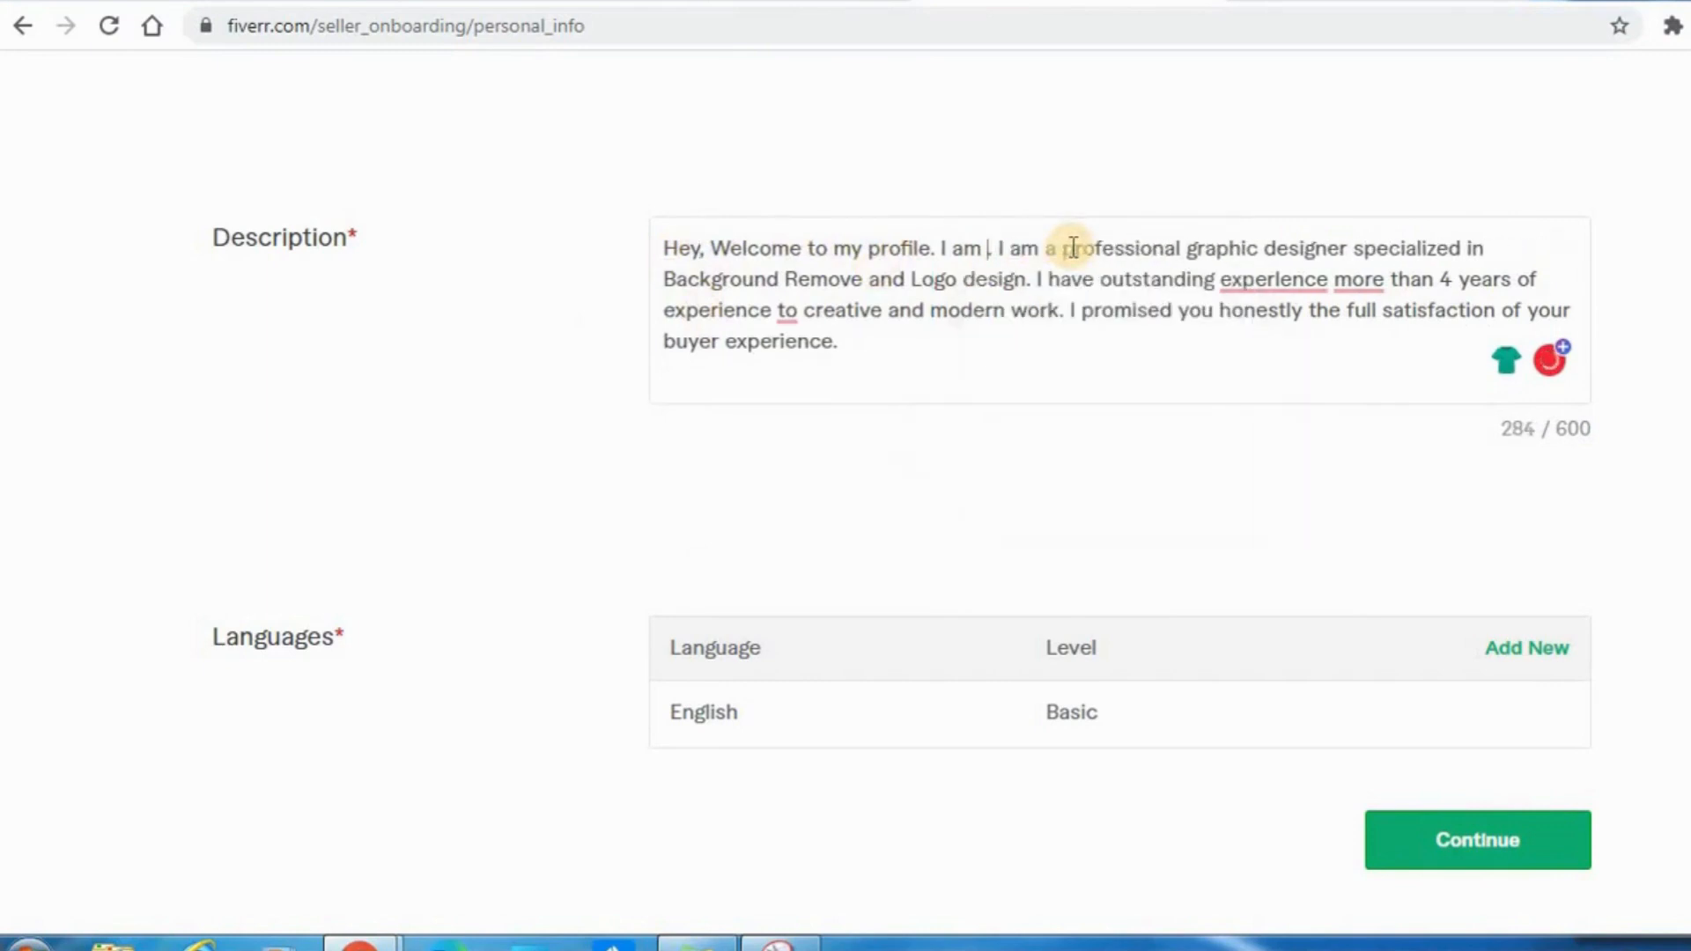
{"action": "type", "text": "Joshua"}
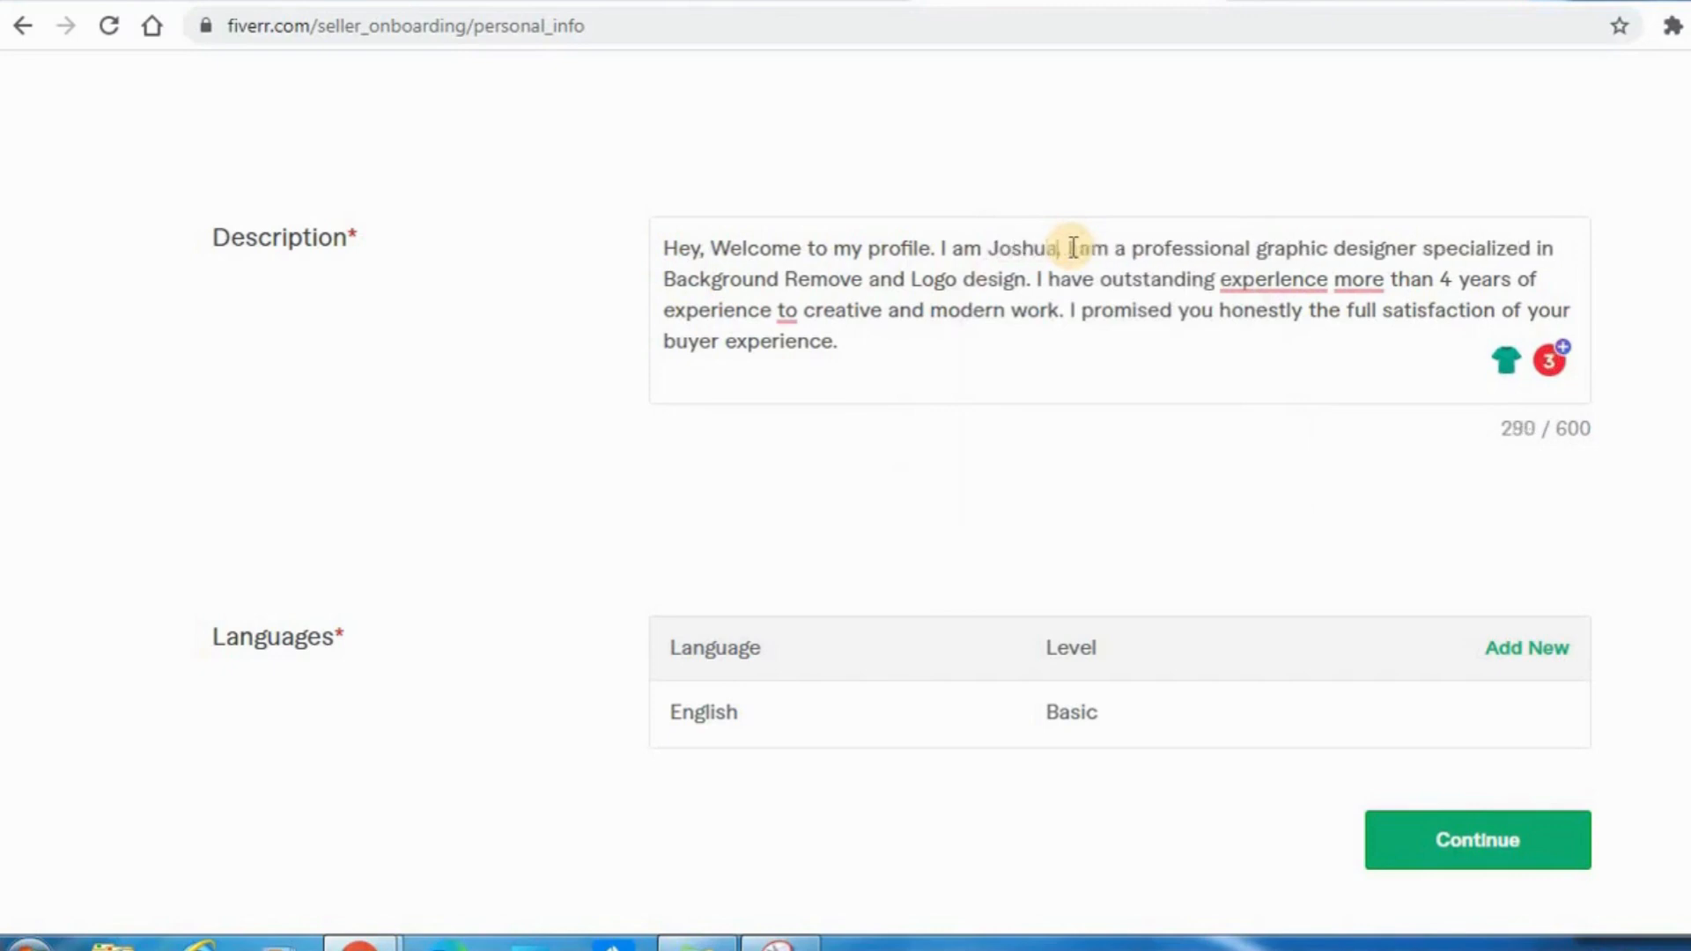
Correct the misspelled "experience" and change "Background Remove" to "Background Removal" in the description, without a double space.
{"action": "left_click", "coordinate": [1295, 280]}
{"action": "left_click", "coordinate": [1305, 327]}
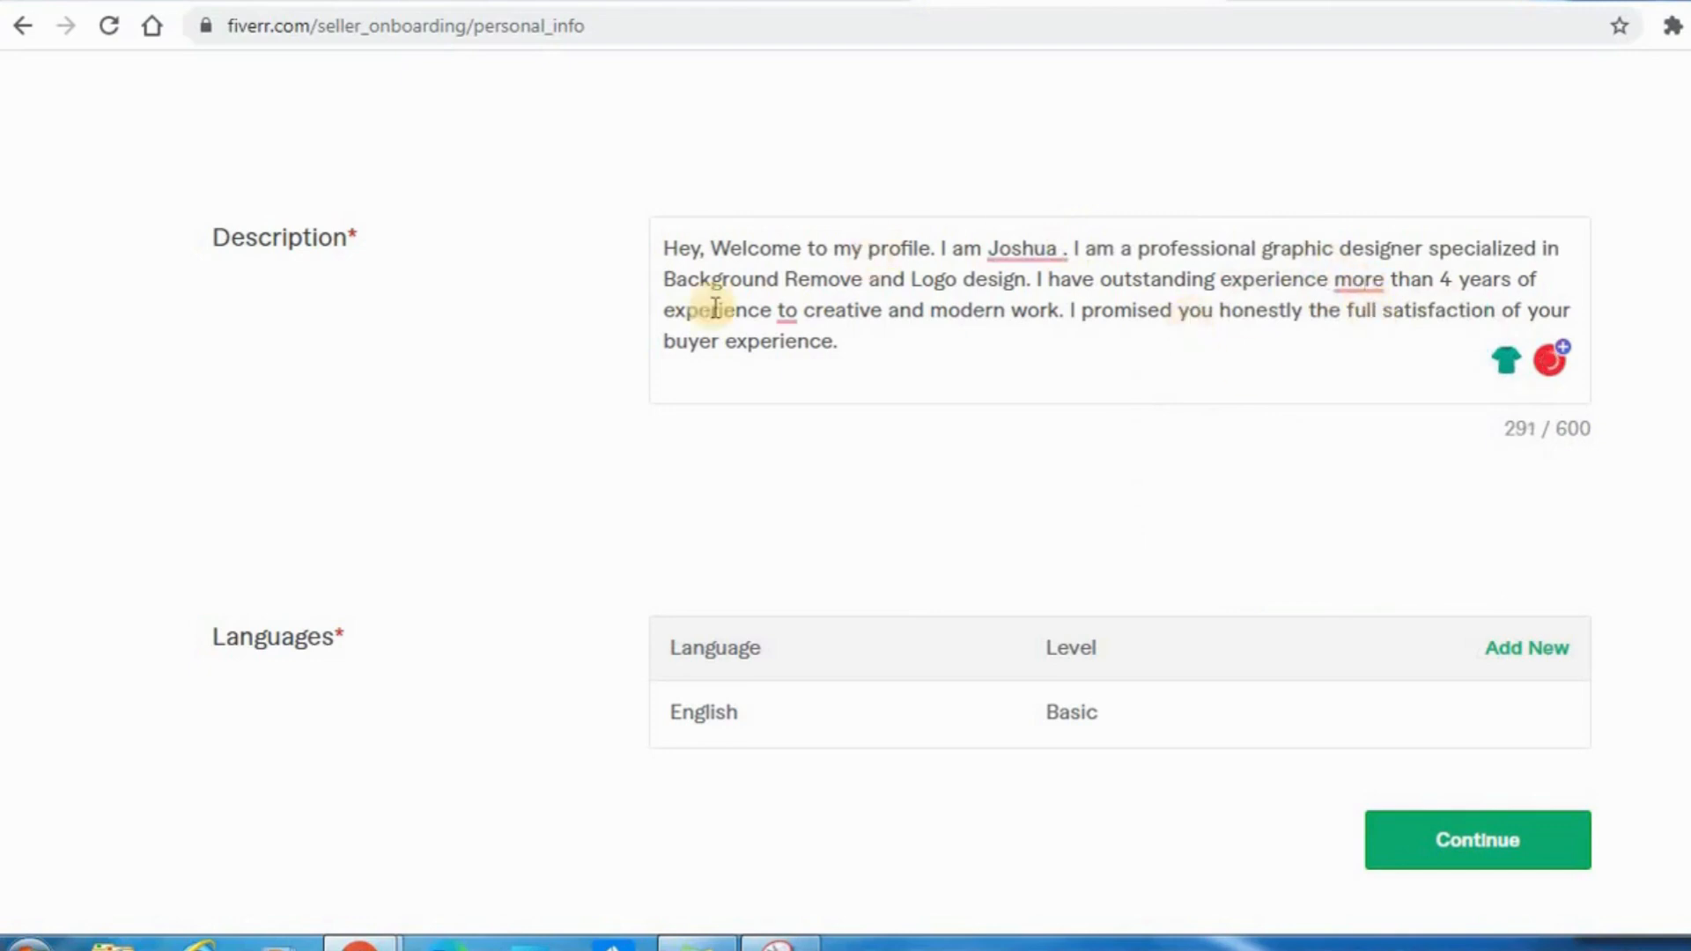
{"action": "left_click", "coordinate": [862, 279]}
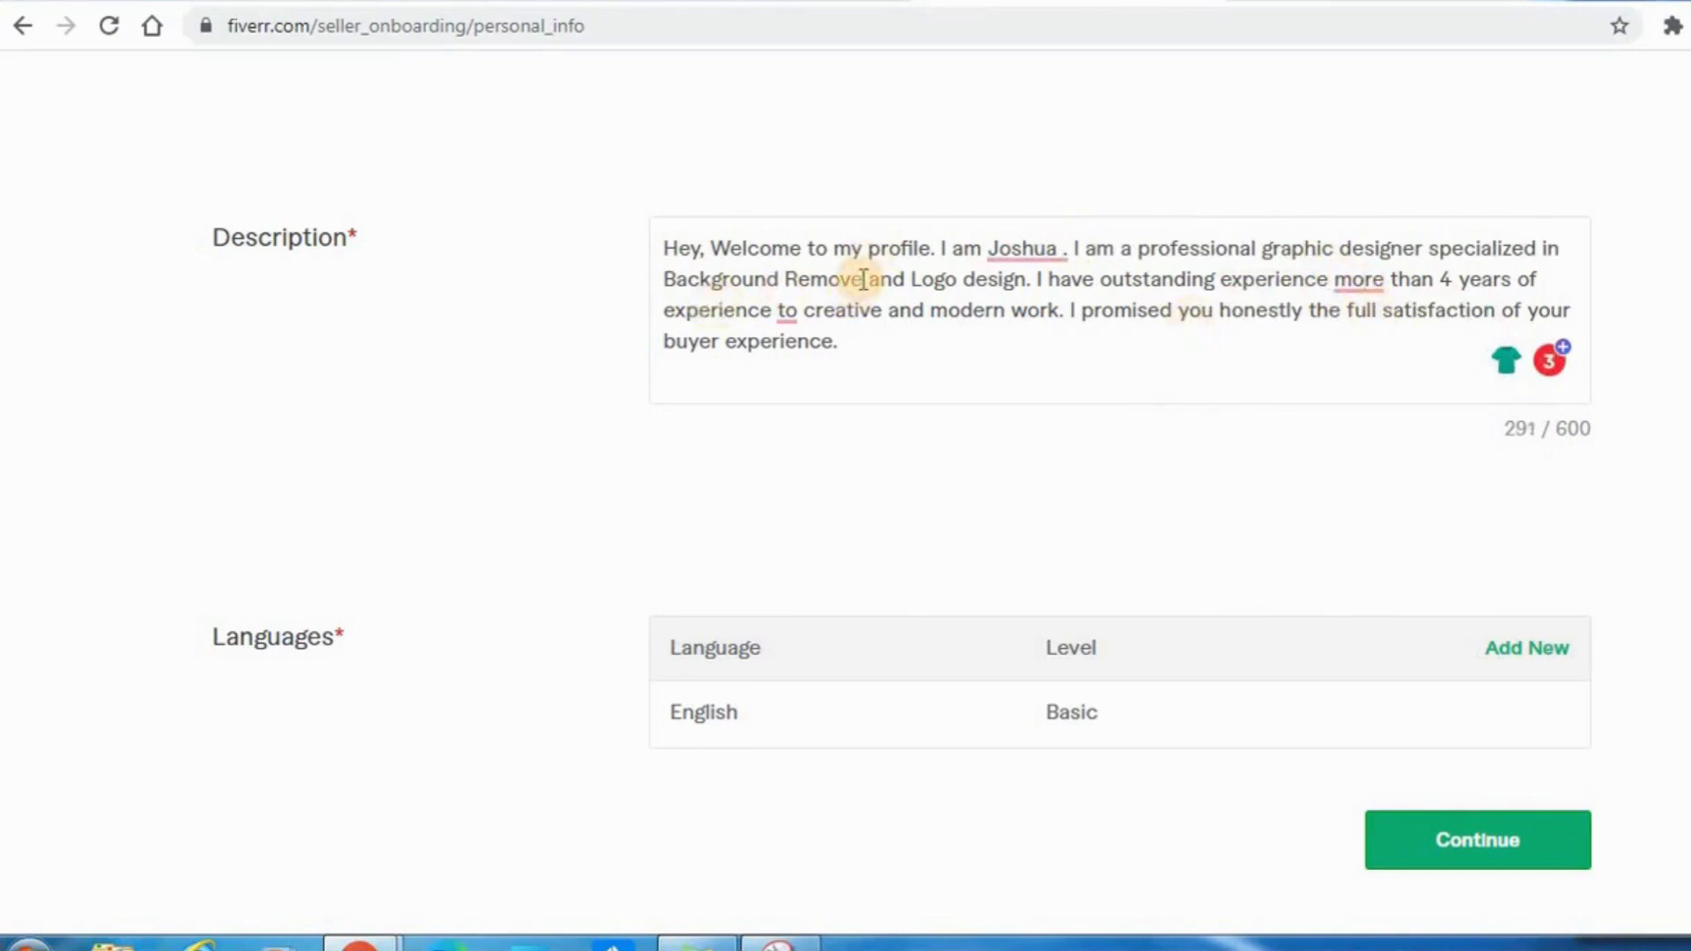
{"action": "key", "text": "BackSpace"}
{"action": "key", "text": "BackSpace"}
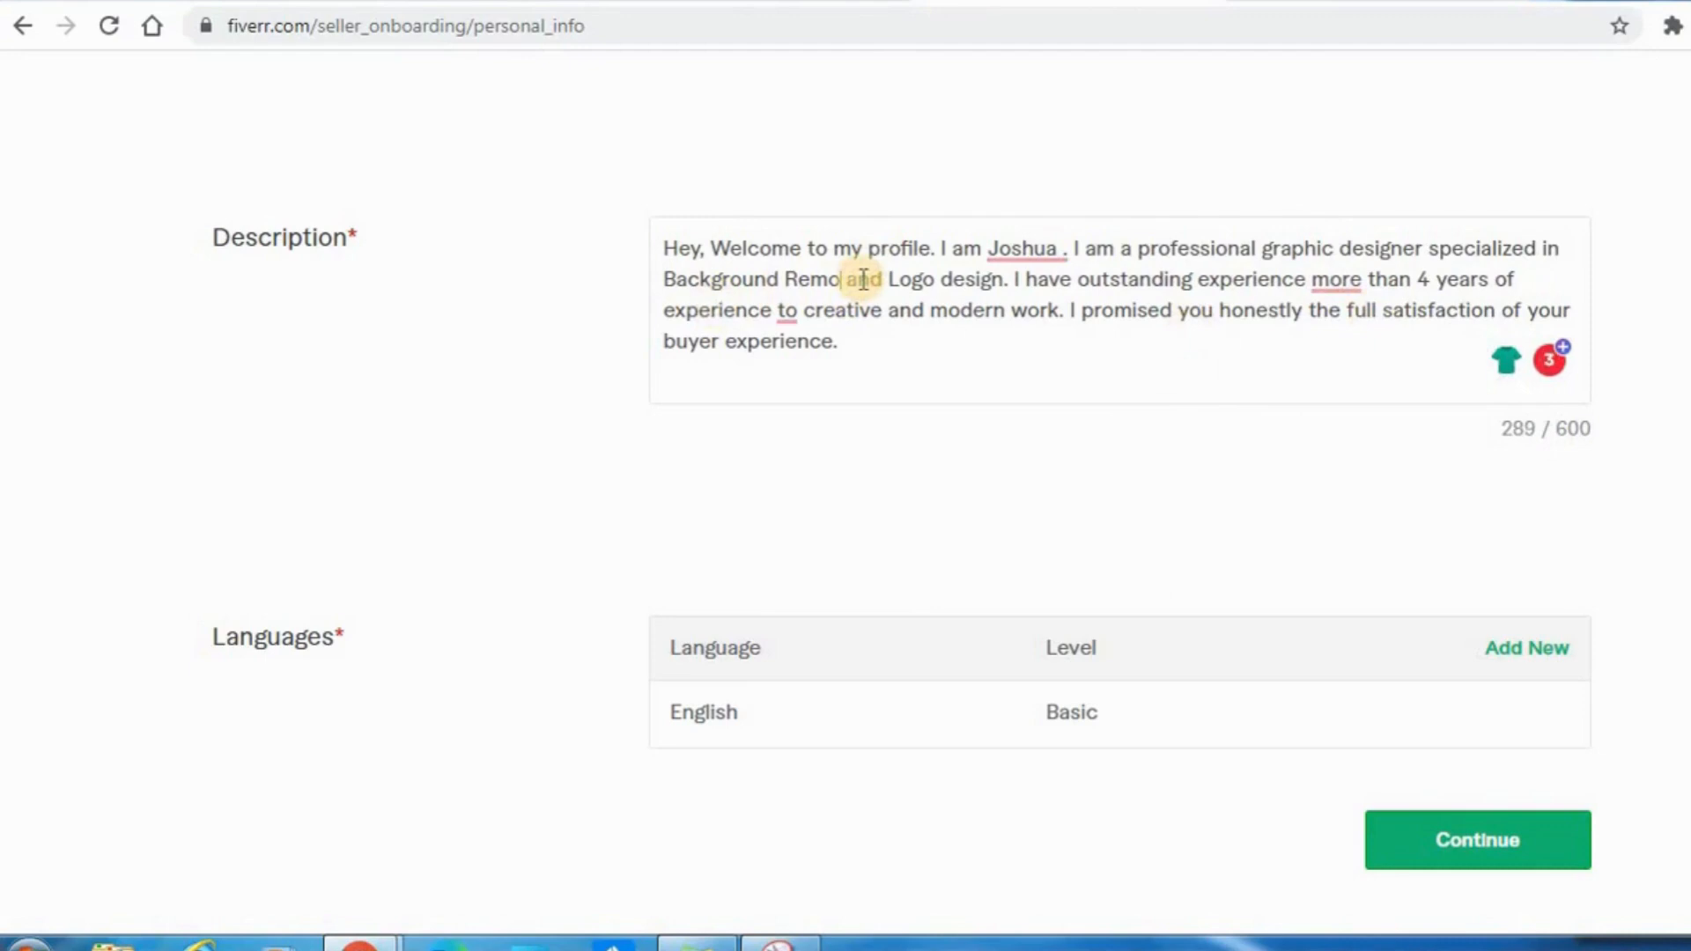
{"action": "type", "text": "val"}
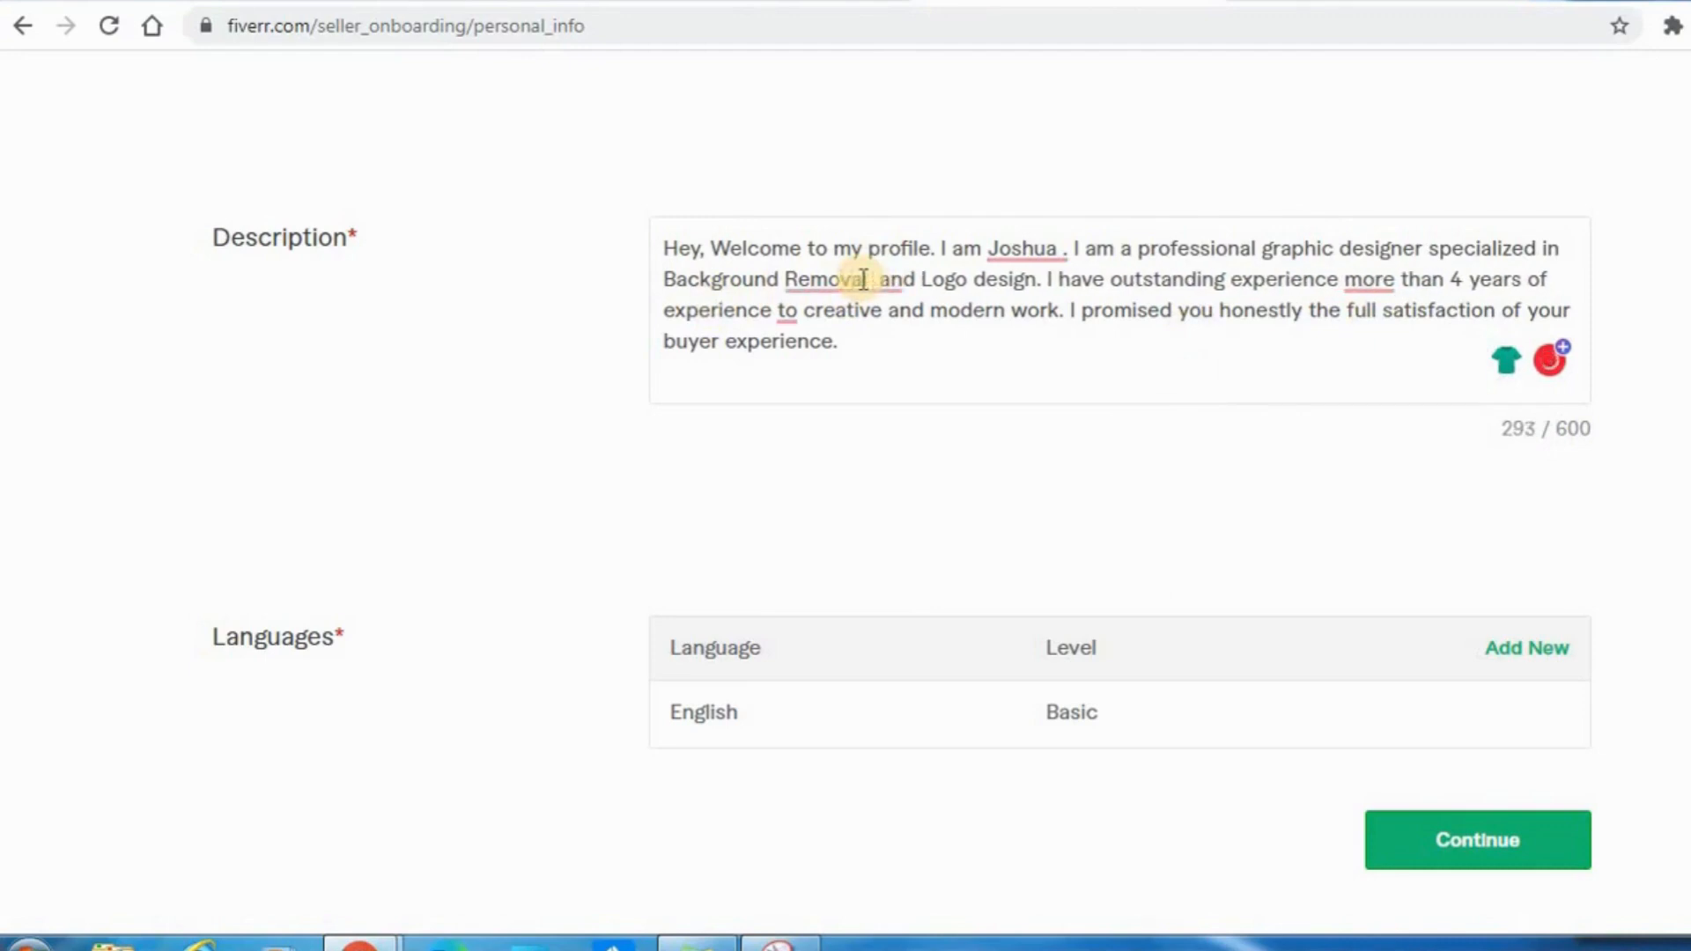
{"action": "mouse_move", "coordinate": [855, 284]}
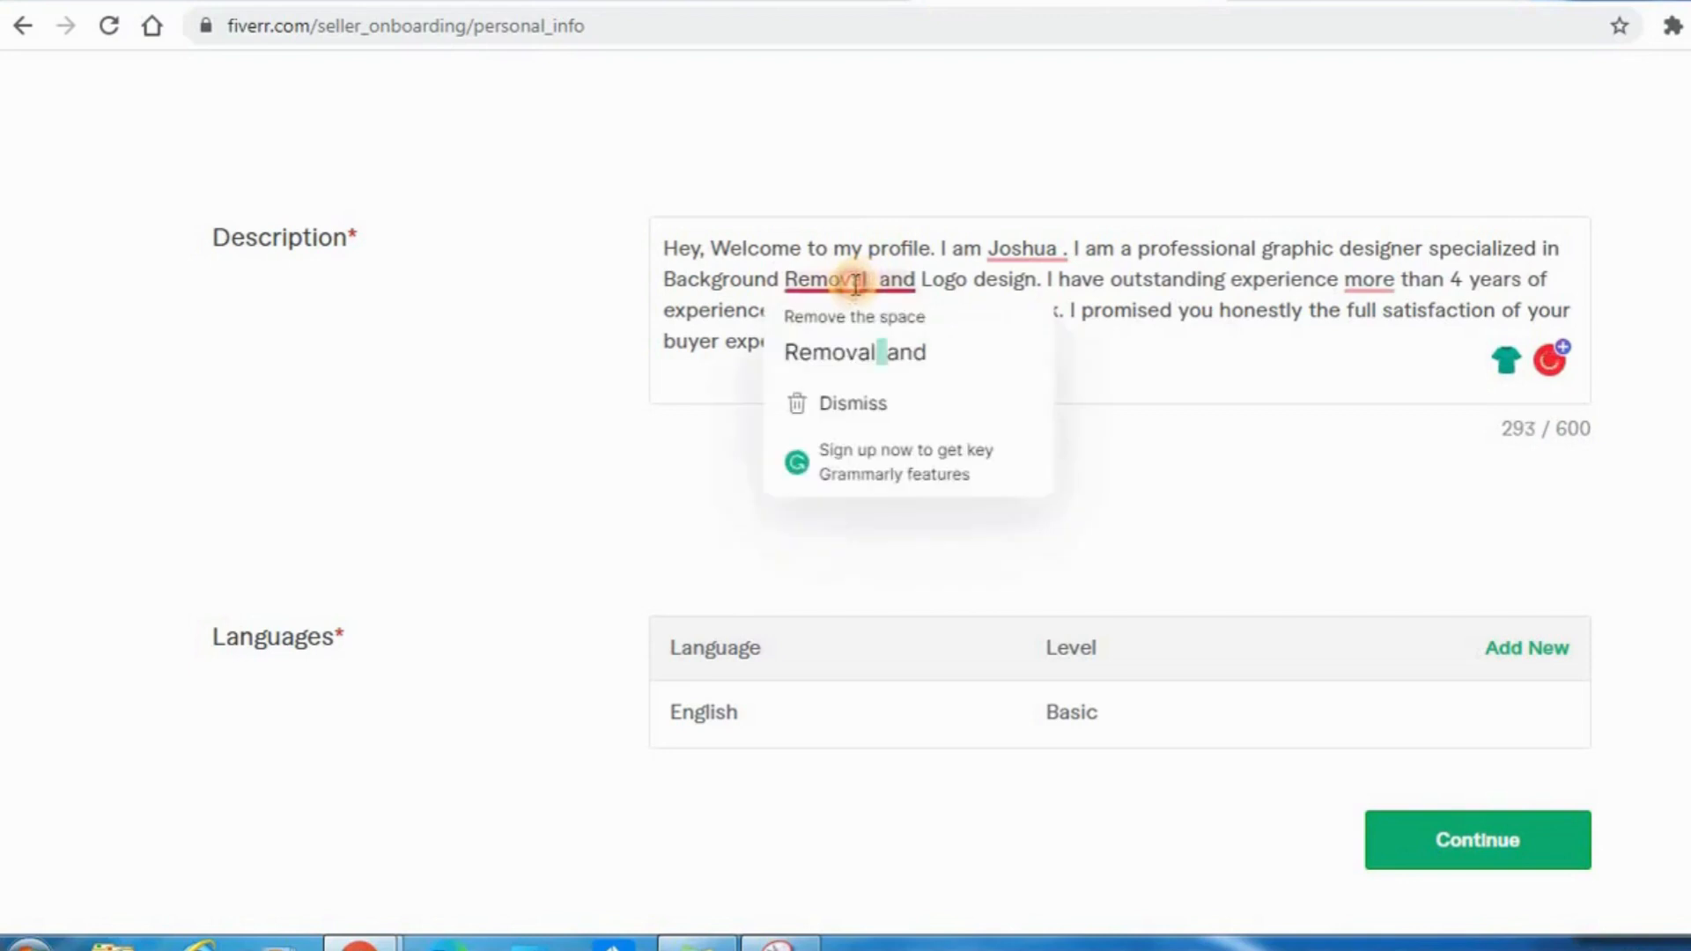
{"action": "left_click", "coordinate": [880, 360]}
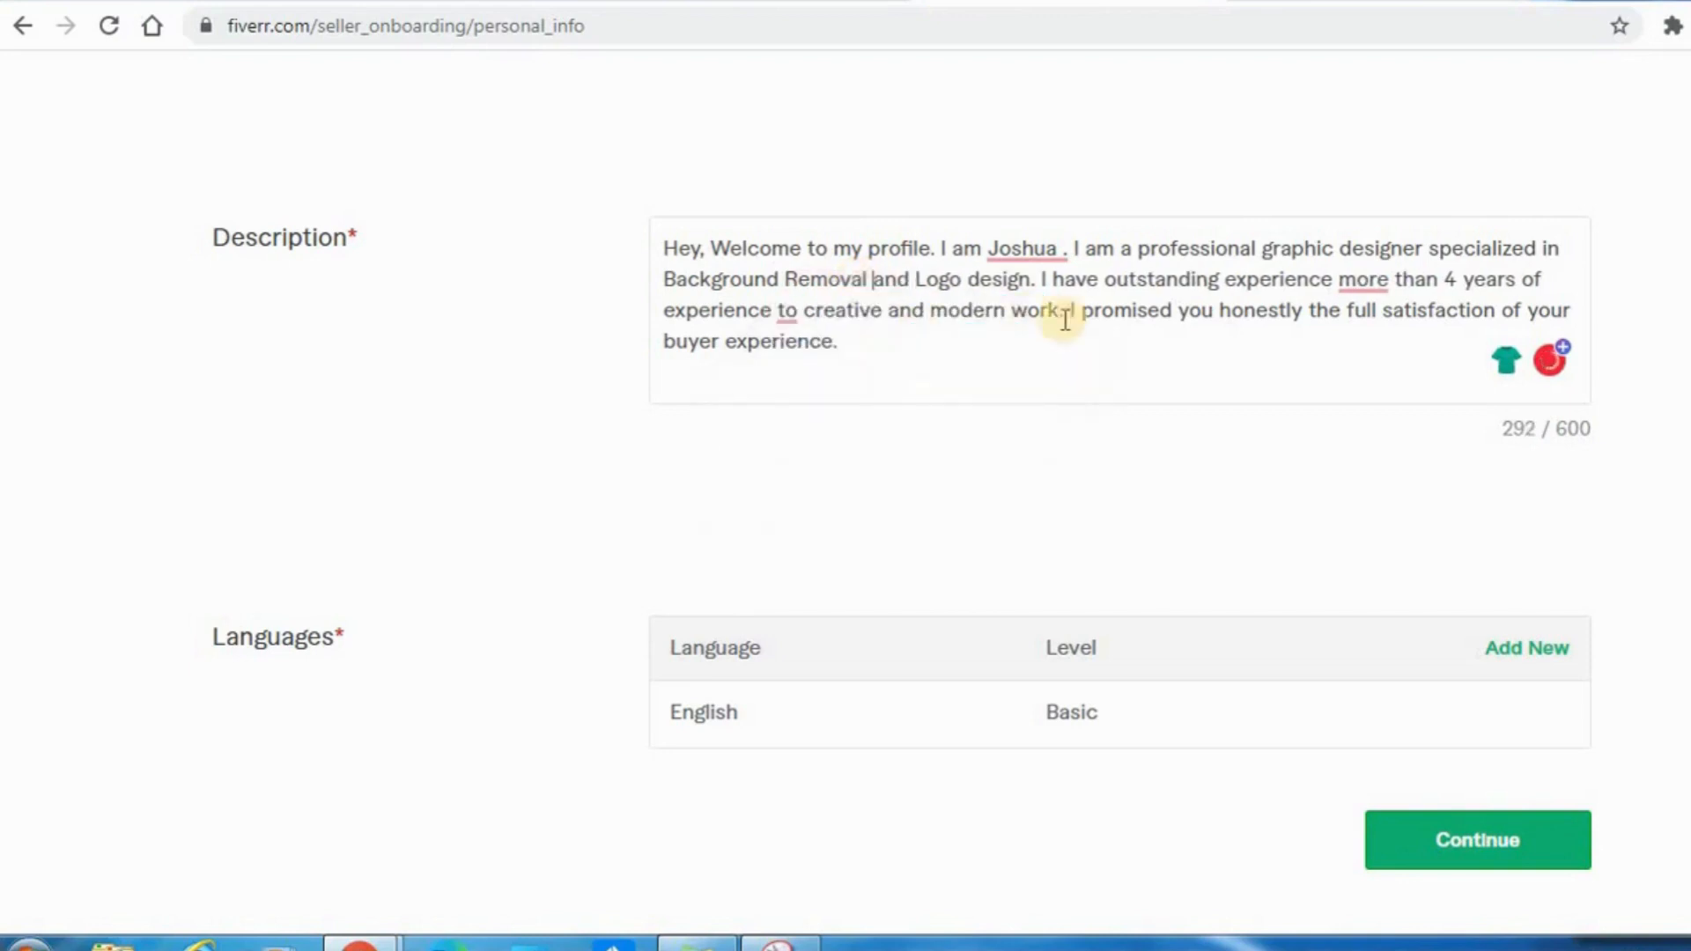
Start a new line at "I have outstanding experience" and insert "with" before "more than".
{"action": "left_click", "coordinate": [1041, 278]}
{"action": "key", "text": "Return"}
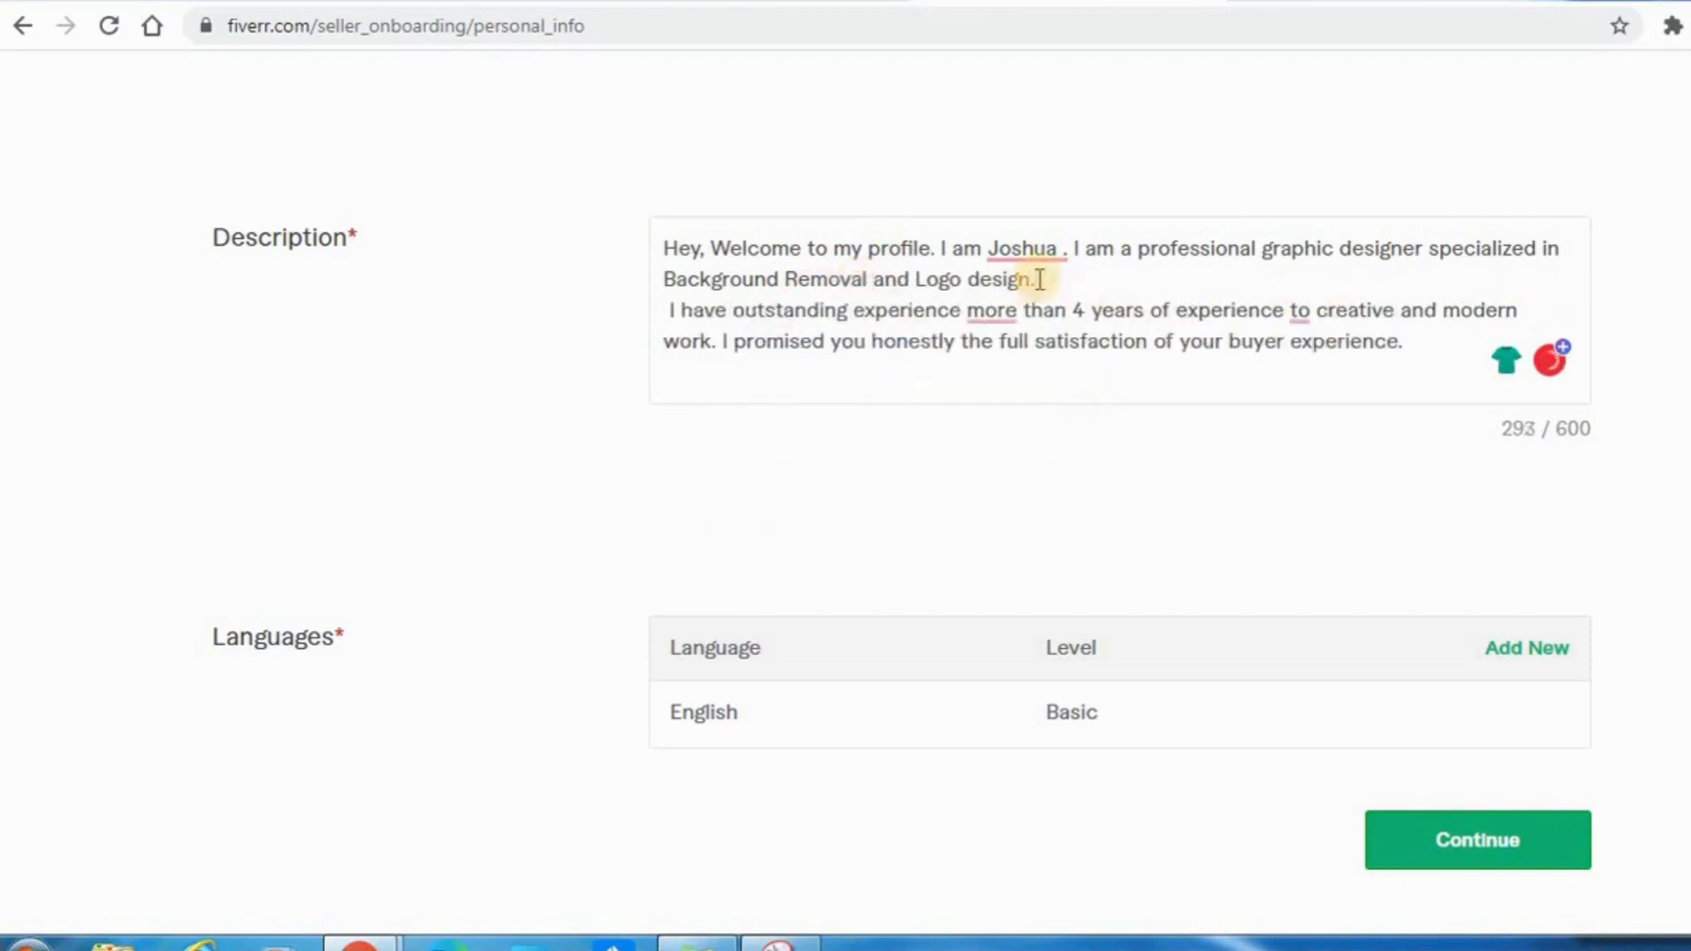
{"action": "mouse_move", "coordinate": [988, 304]}
{"action": "left_click", "coordinate": [1001, 378]}
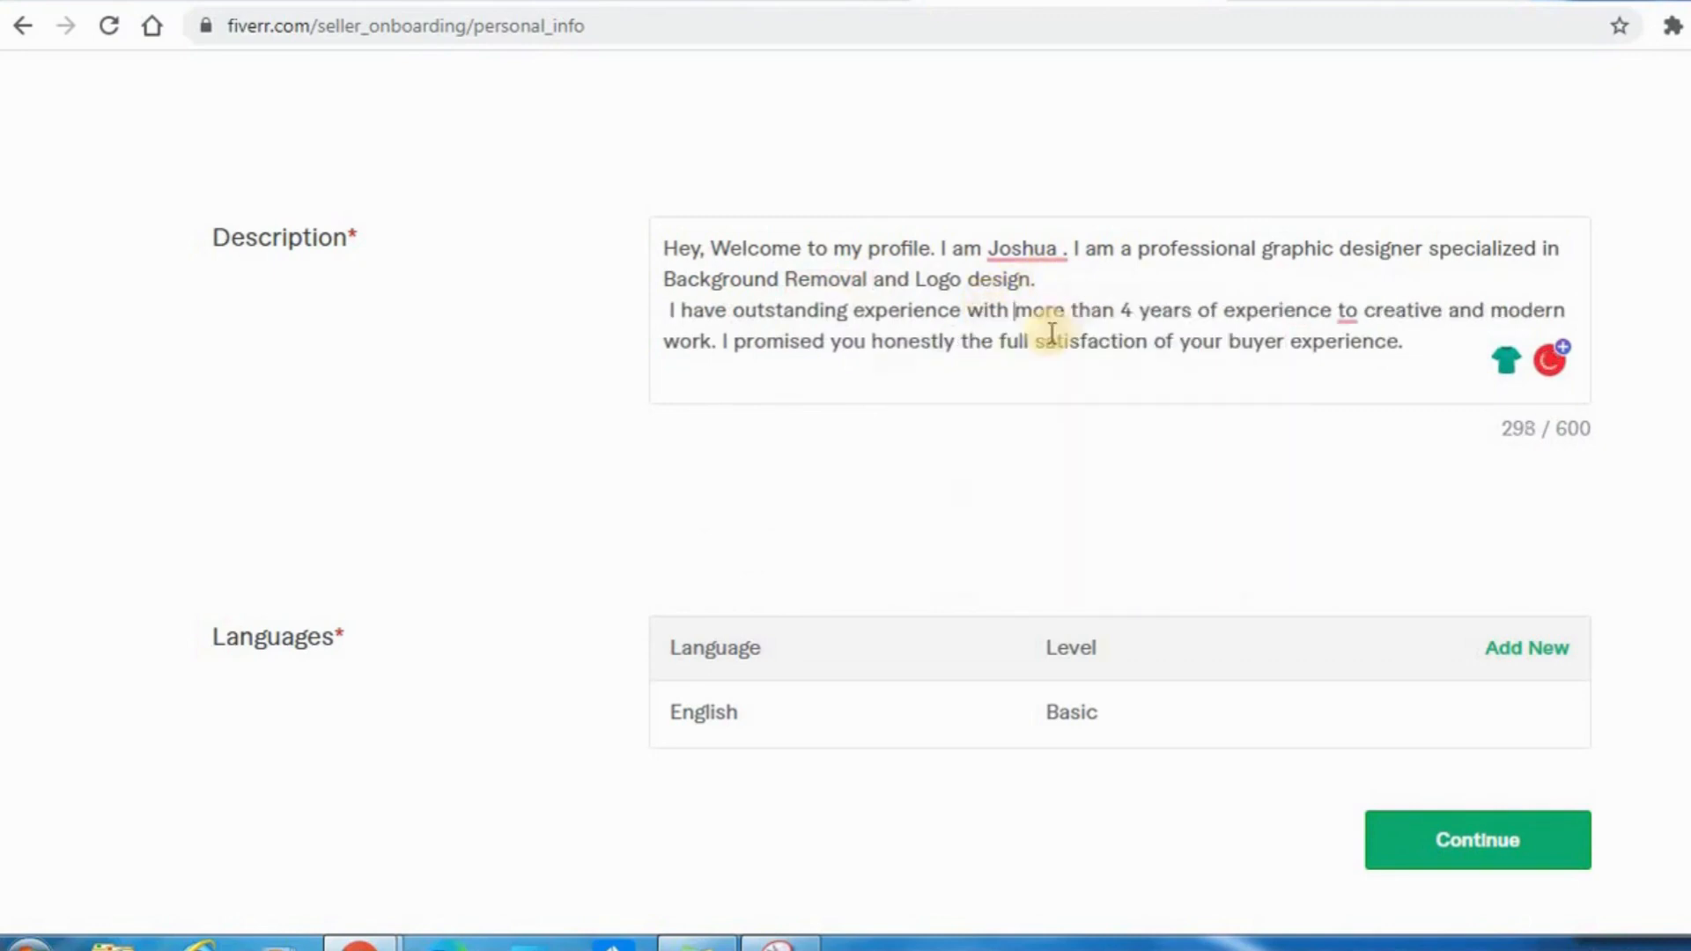
Set the years of experience in the description to 2 and use "in" before "creative and modern work".
{"action": "left_click", "coordinate": [1138, 314]}
{"action": "key", "text": "BackSpace"}
{"action": "key", "text": "BackSpace"}
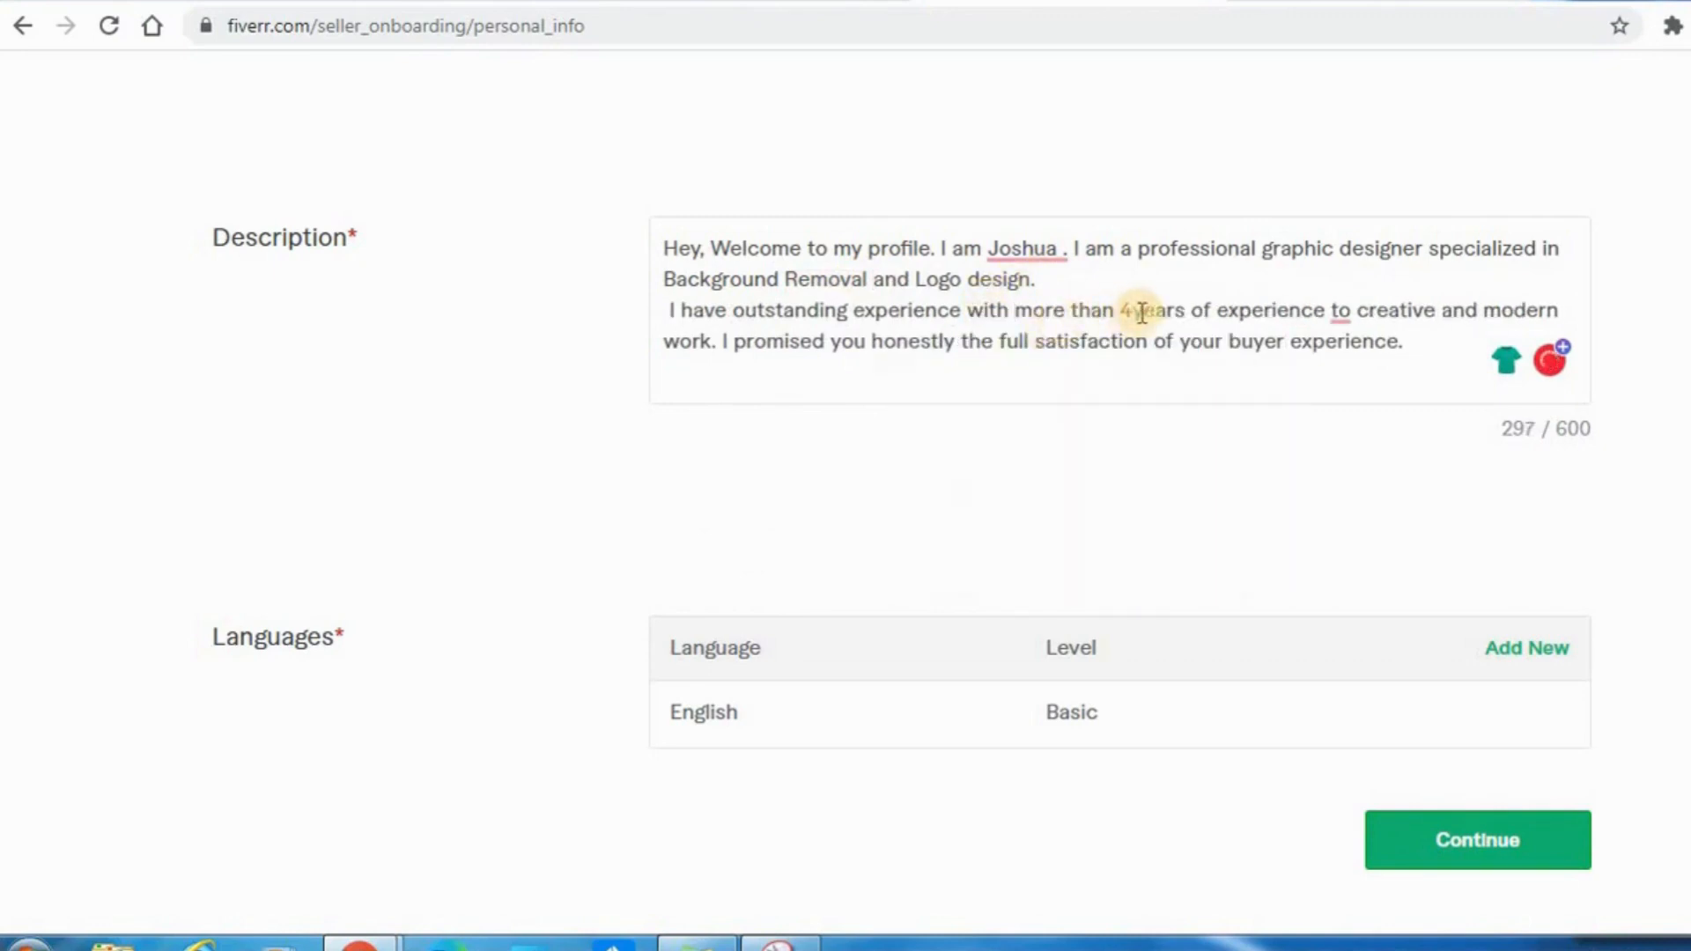
{"action": "type", "text": "2"}
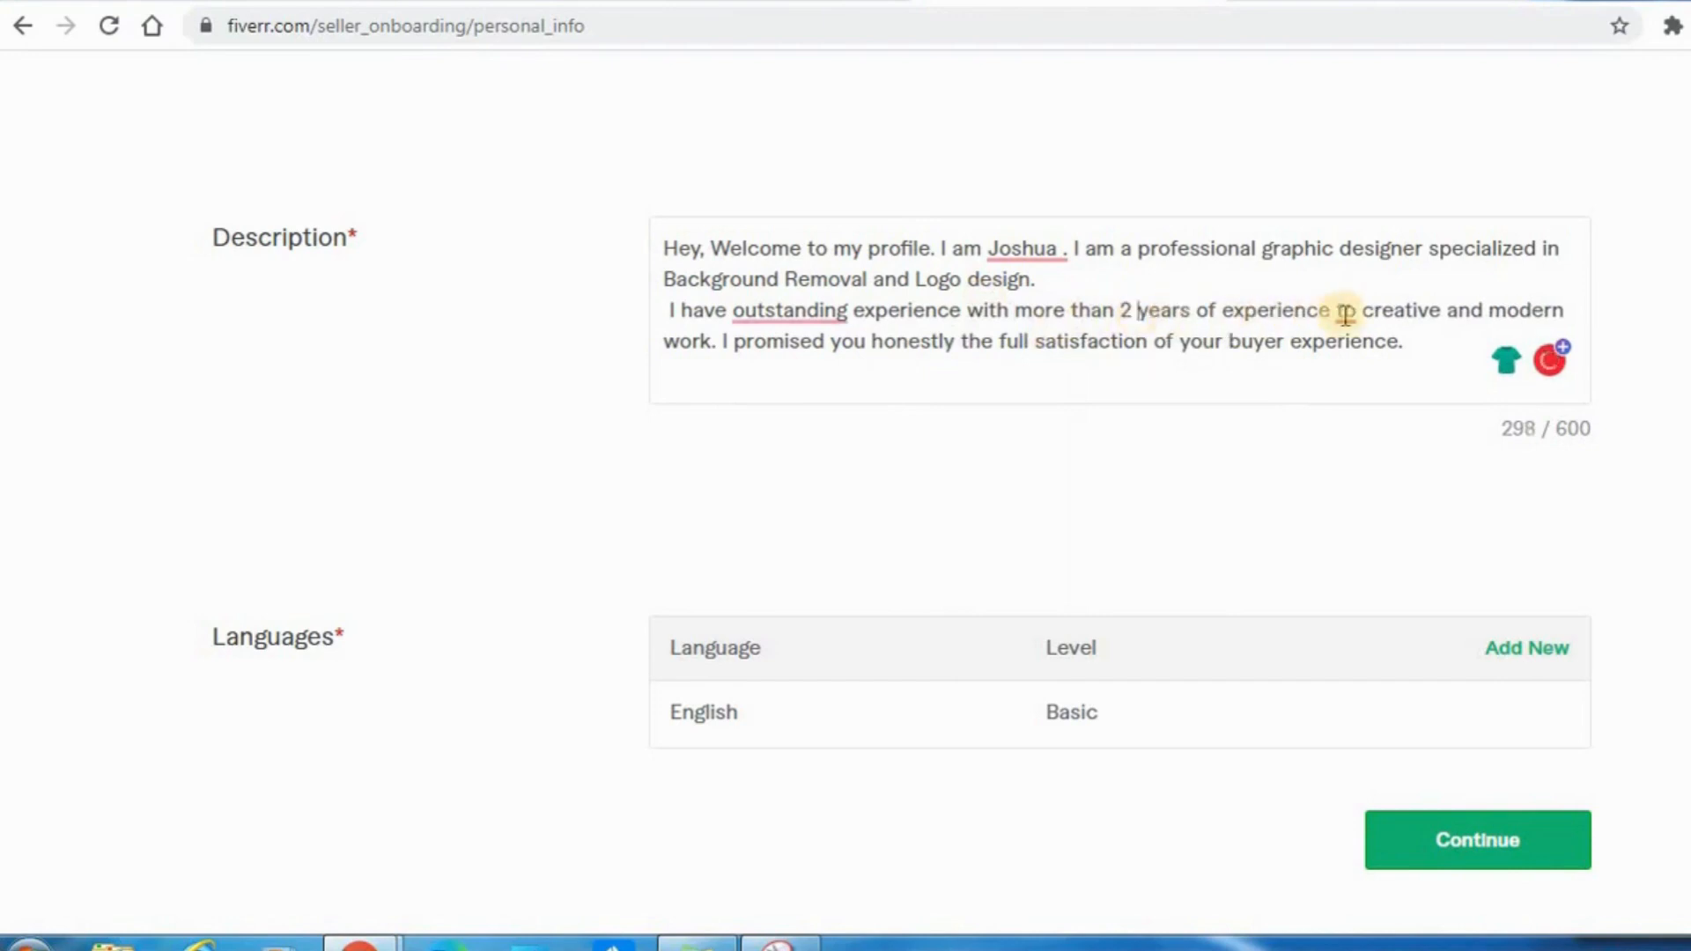
{"action": "mouse_move", "coordinate": [1345, 313]}
{"action": "left_click", "coordinate": [1348, 370]}
Try adding the article "an" before "outstanding experience" in the description.
{"action": "mouse_move", "coordinate": [775, 310]}
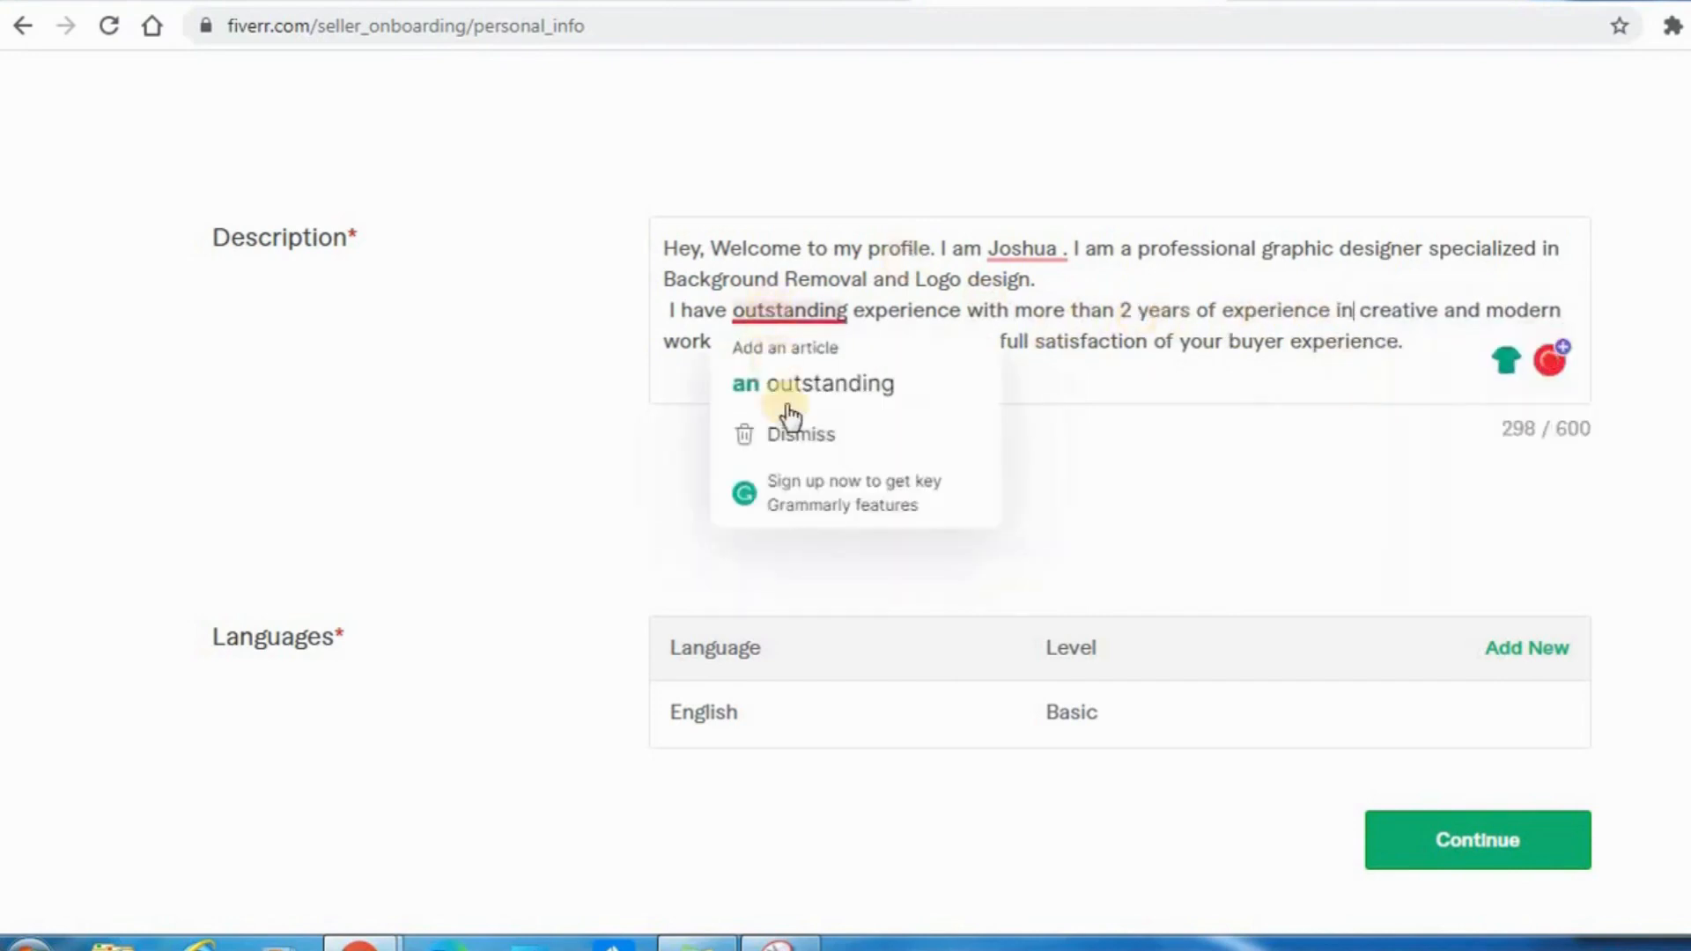
{"action": "left_click", "coordinate": [795, 432]}
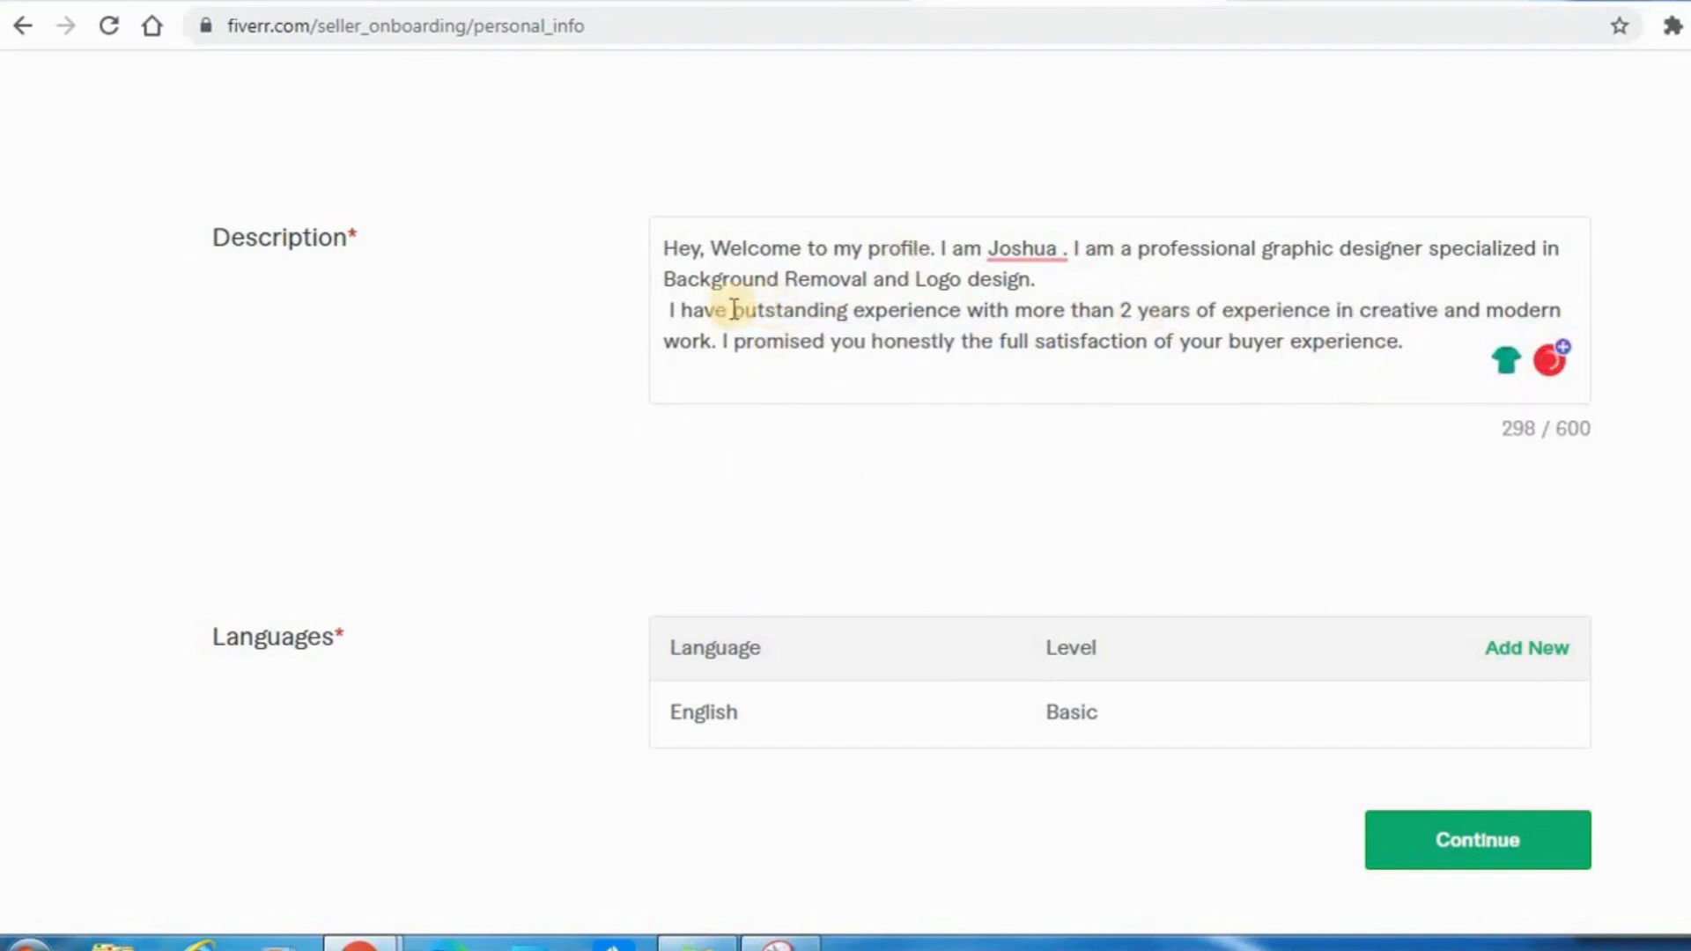
{"action": "type", "text": "an"}
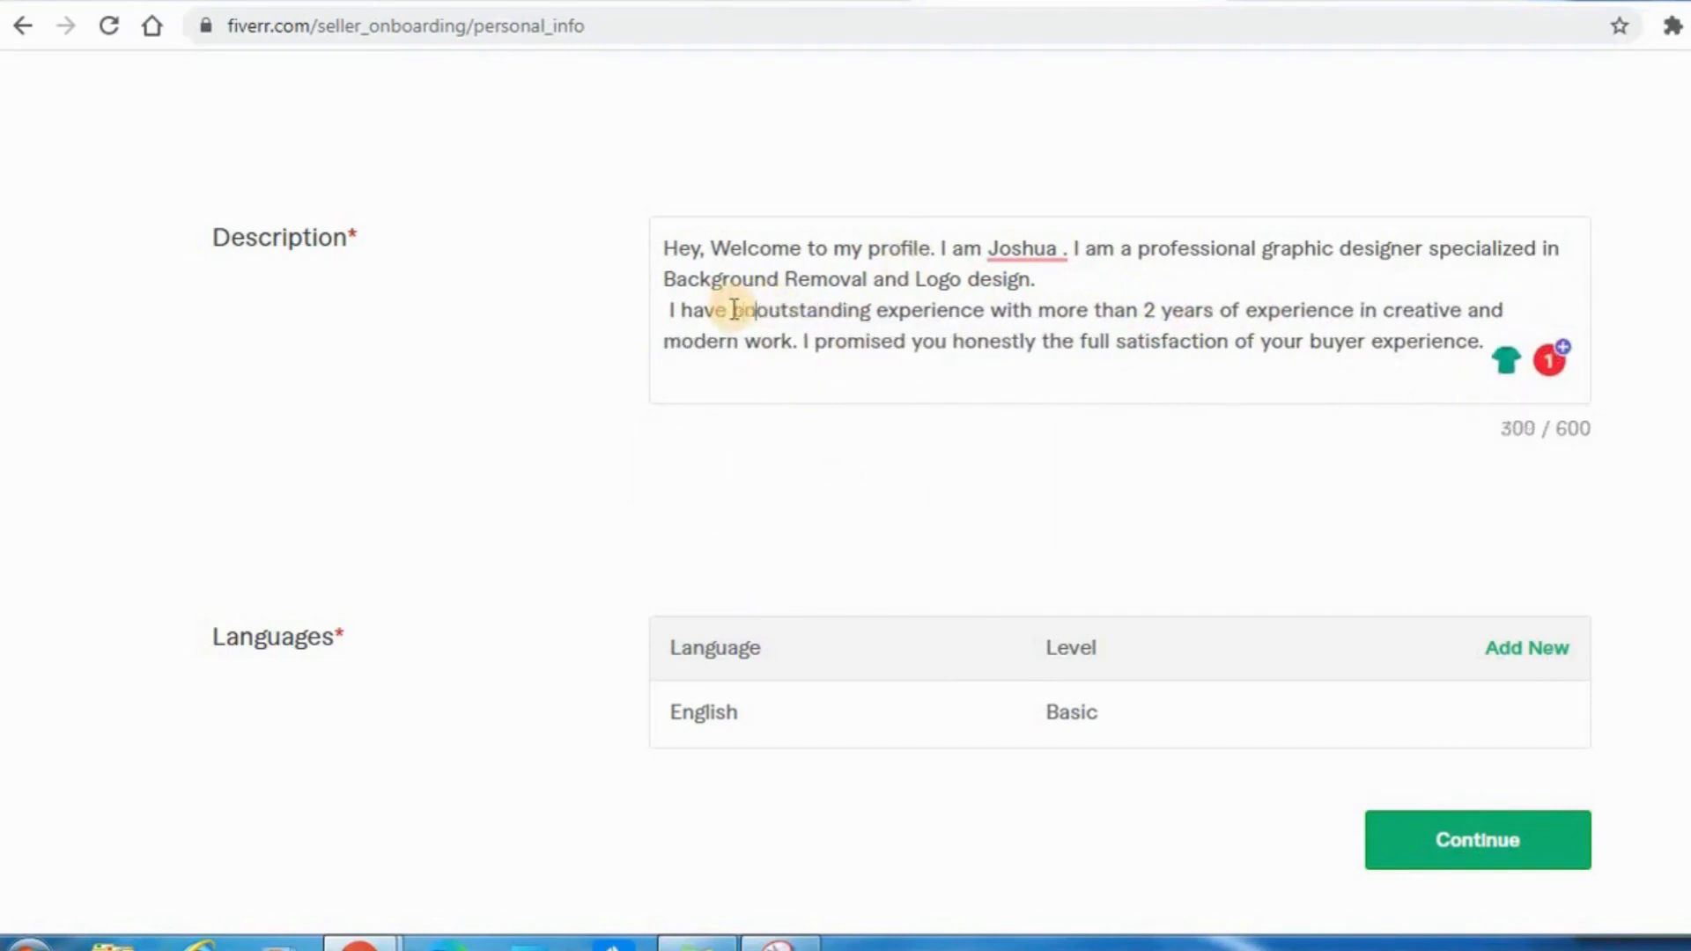
{"action": "mouse_move", "coordinate": [817, 317]}
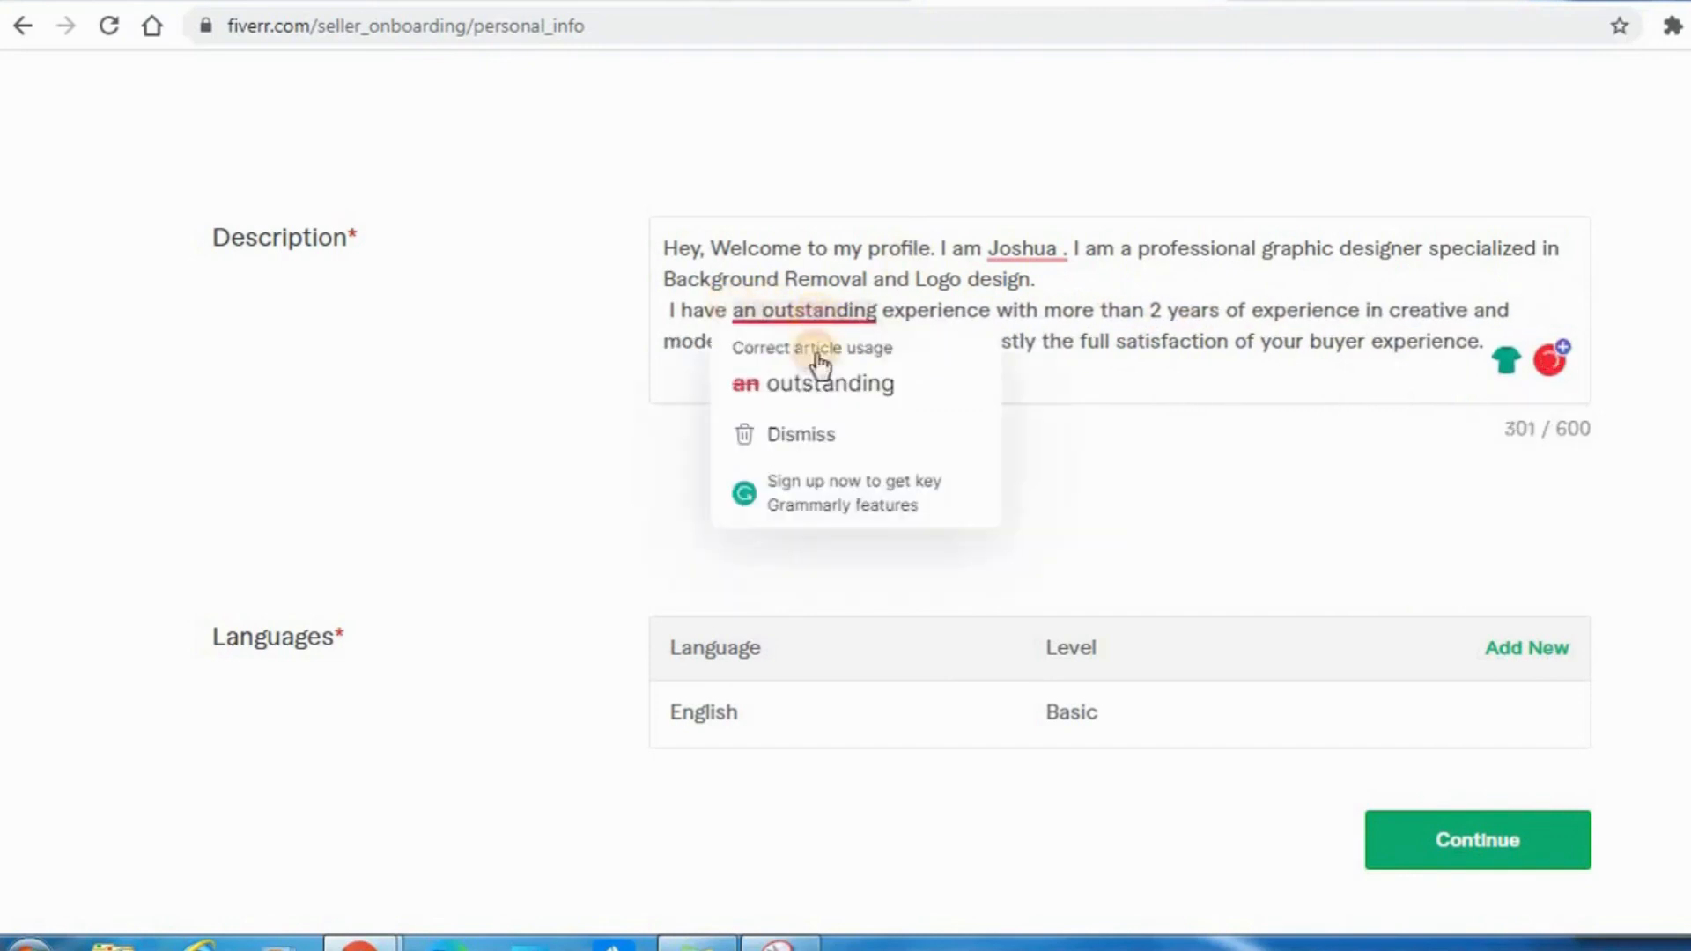
{"action": "left_click", "coordinate": [819, 389]}
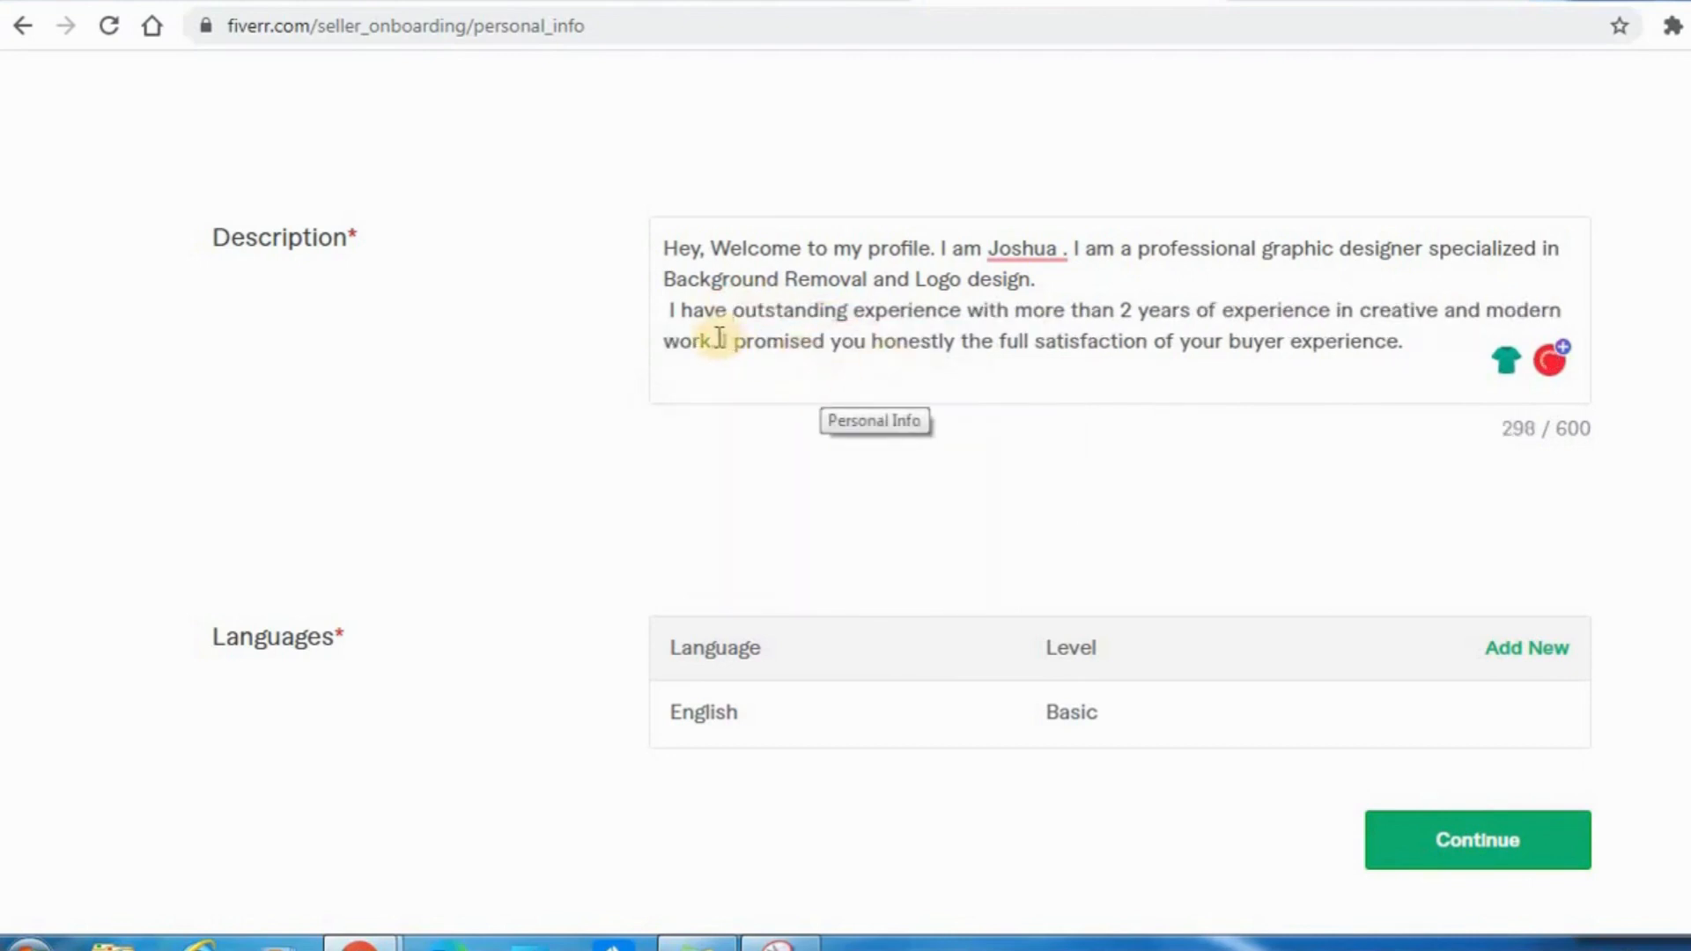
Replace the description's closing sentence about buyer satisfaction with a delivery time promise starting with "Will deliver".
{"action": "left_click_drag", "start_coordinate": [720, 337], "coordinate": [1405, 345]}
{"action": "key", "text": "BackSpace"}
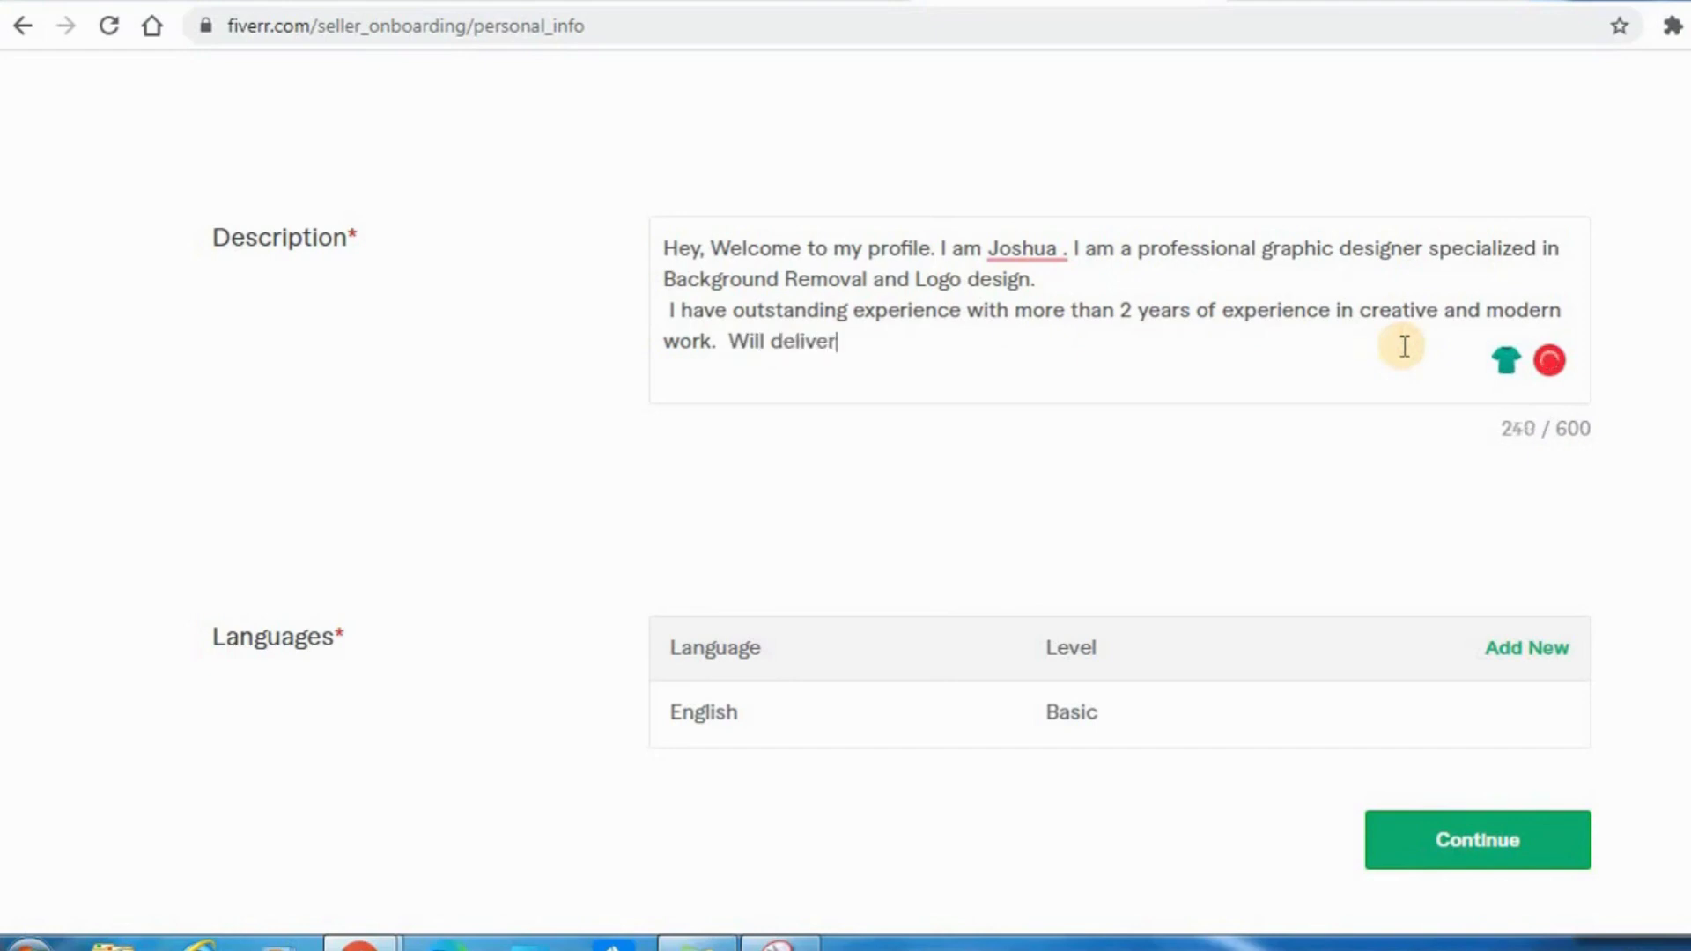
{"action": "type", "text": "Will deliver withingshor"}
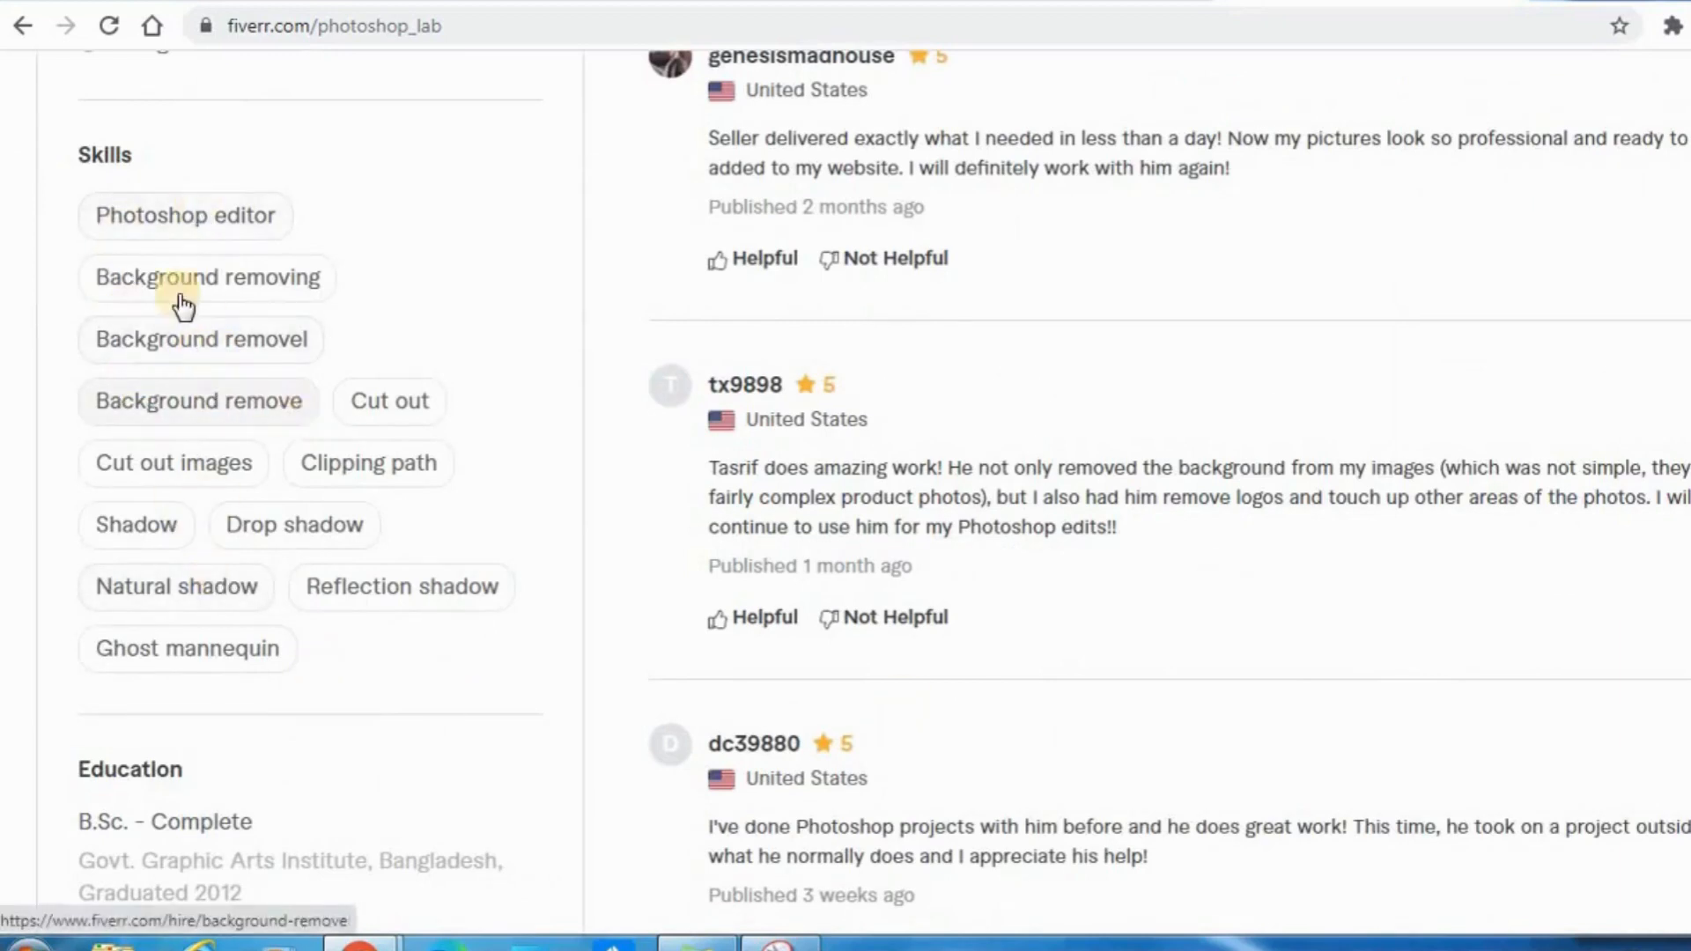
Return to the professional info form and fill the skill name with the suggested "Baceground Removal".
{"action": "left_click", "coordinate": [1029, 2]}
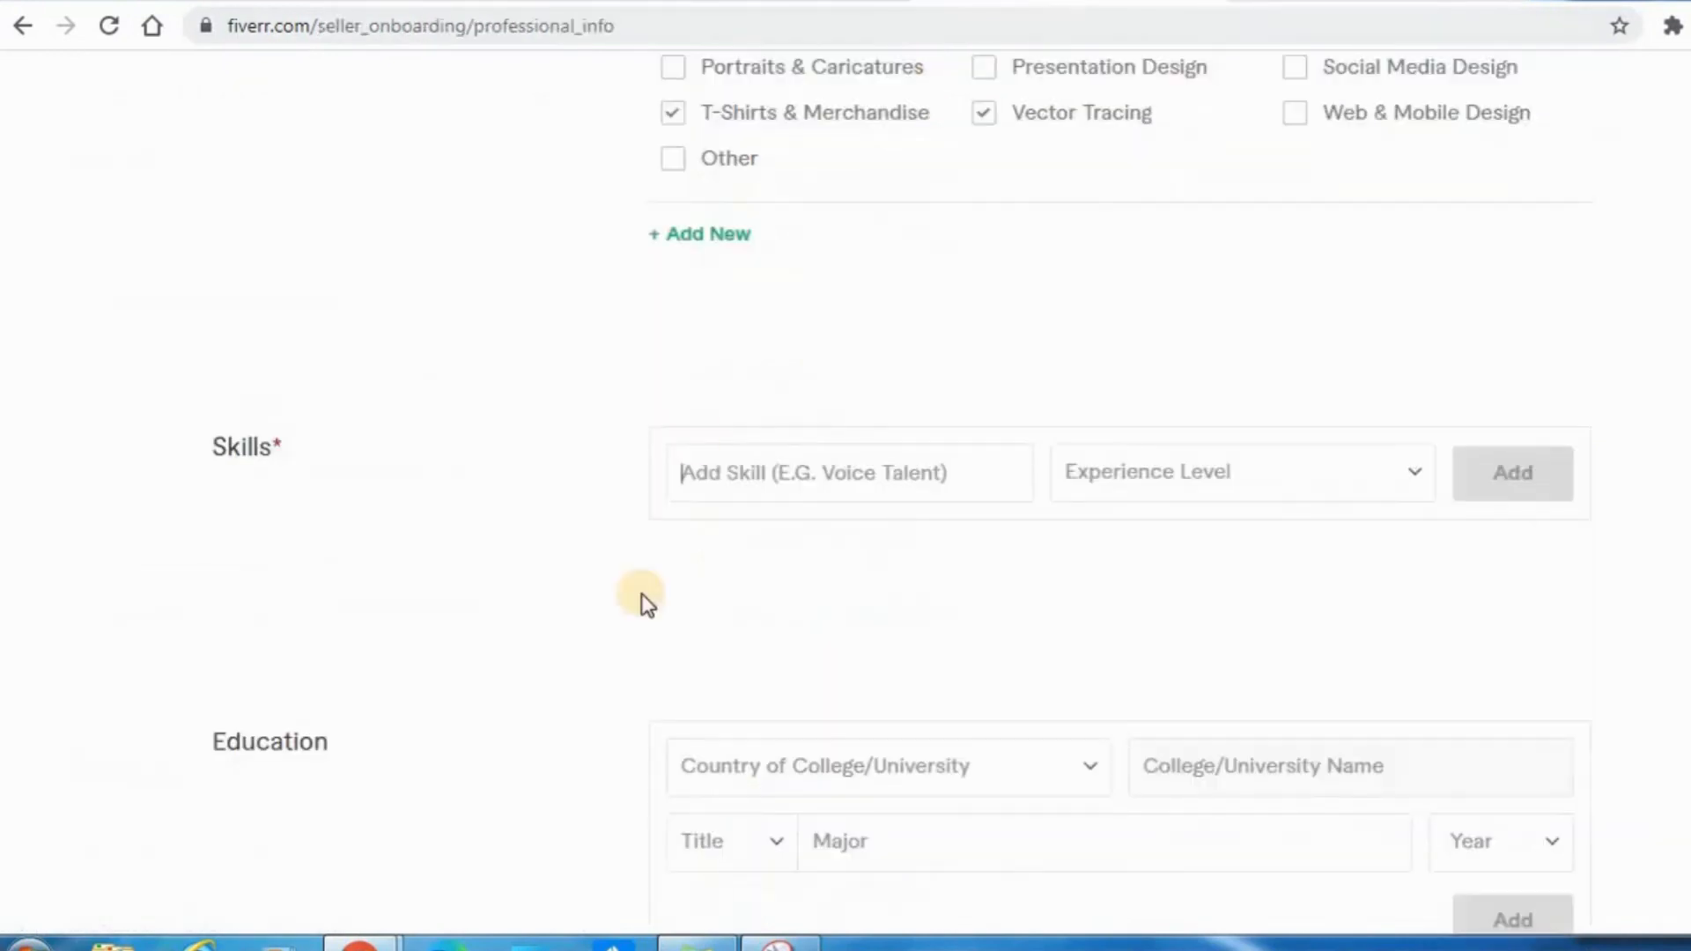
{"action": "left_click", "coordinate": [709, 472]}
{"action": "type", "text": "B"}
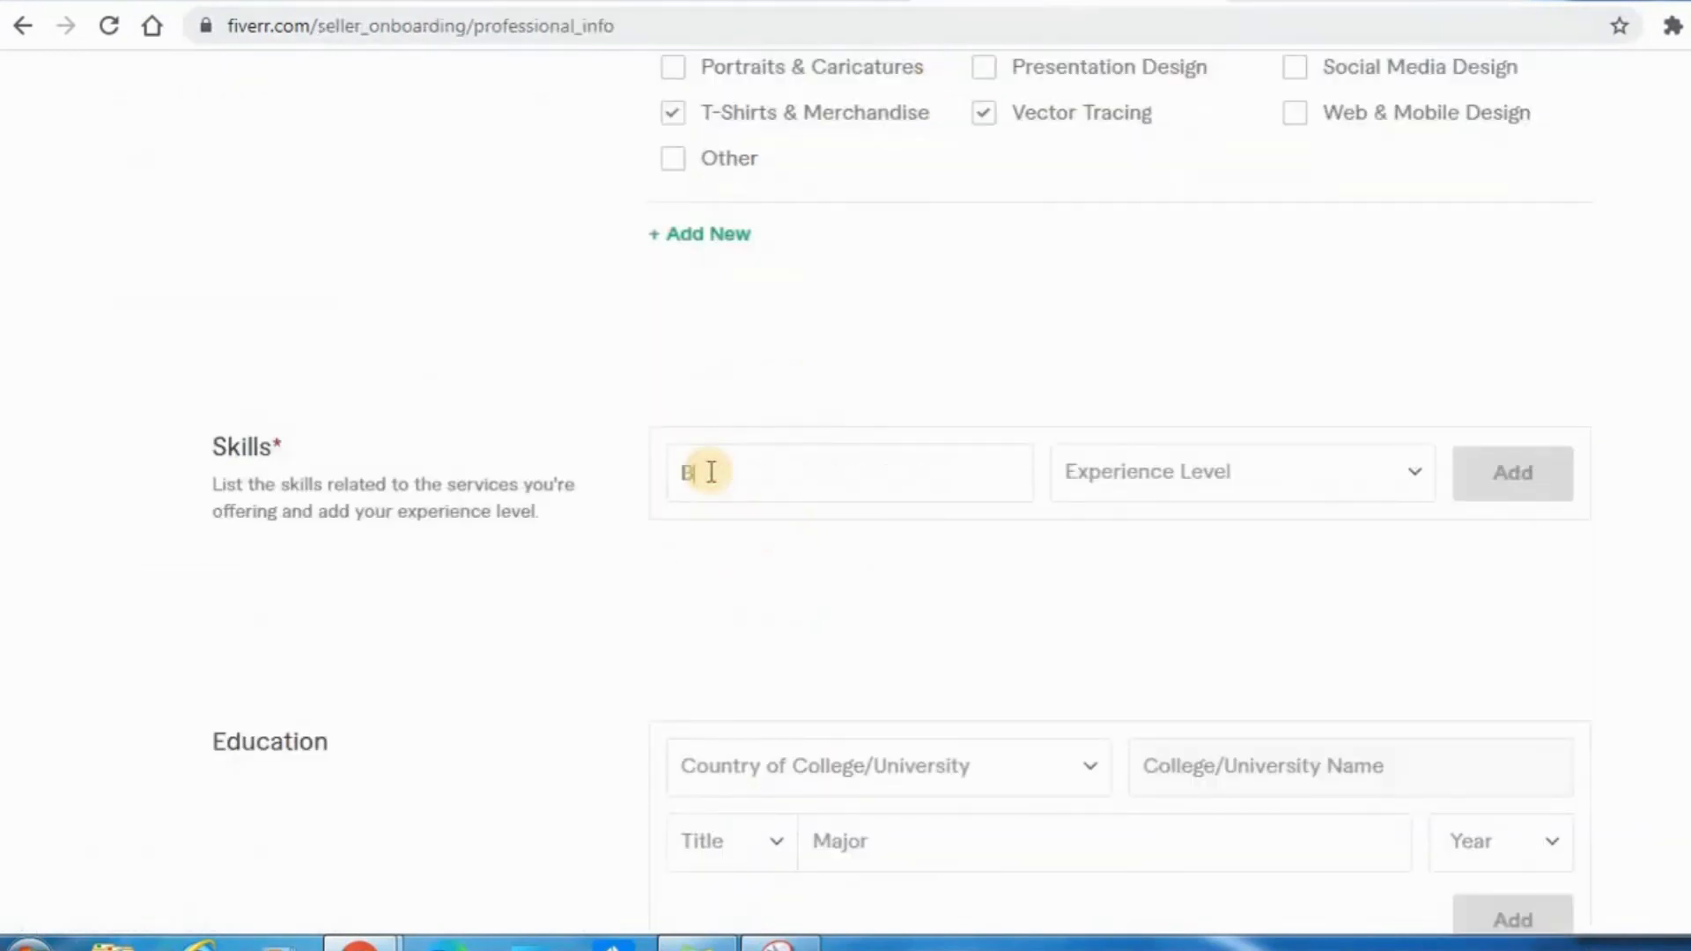
{"action": "type", "text": "ackg"}
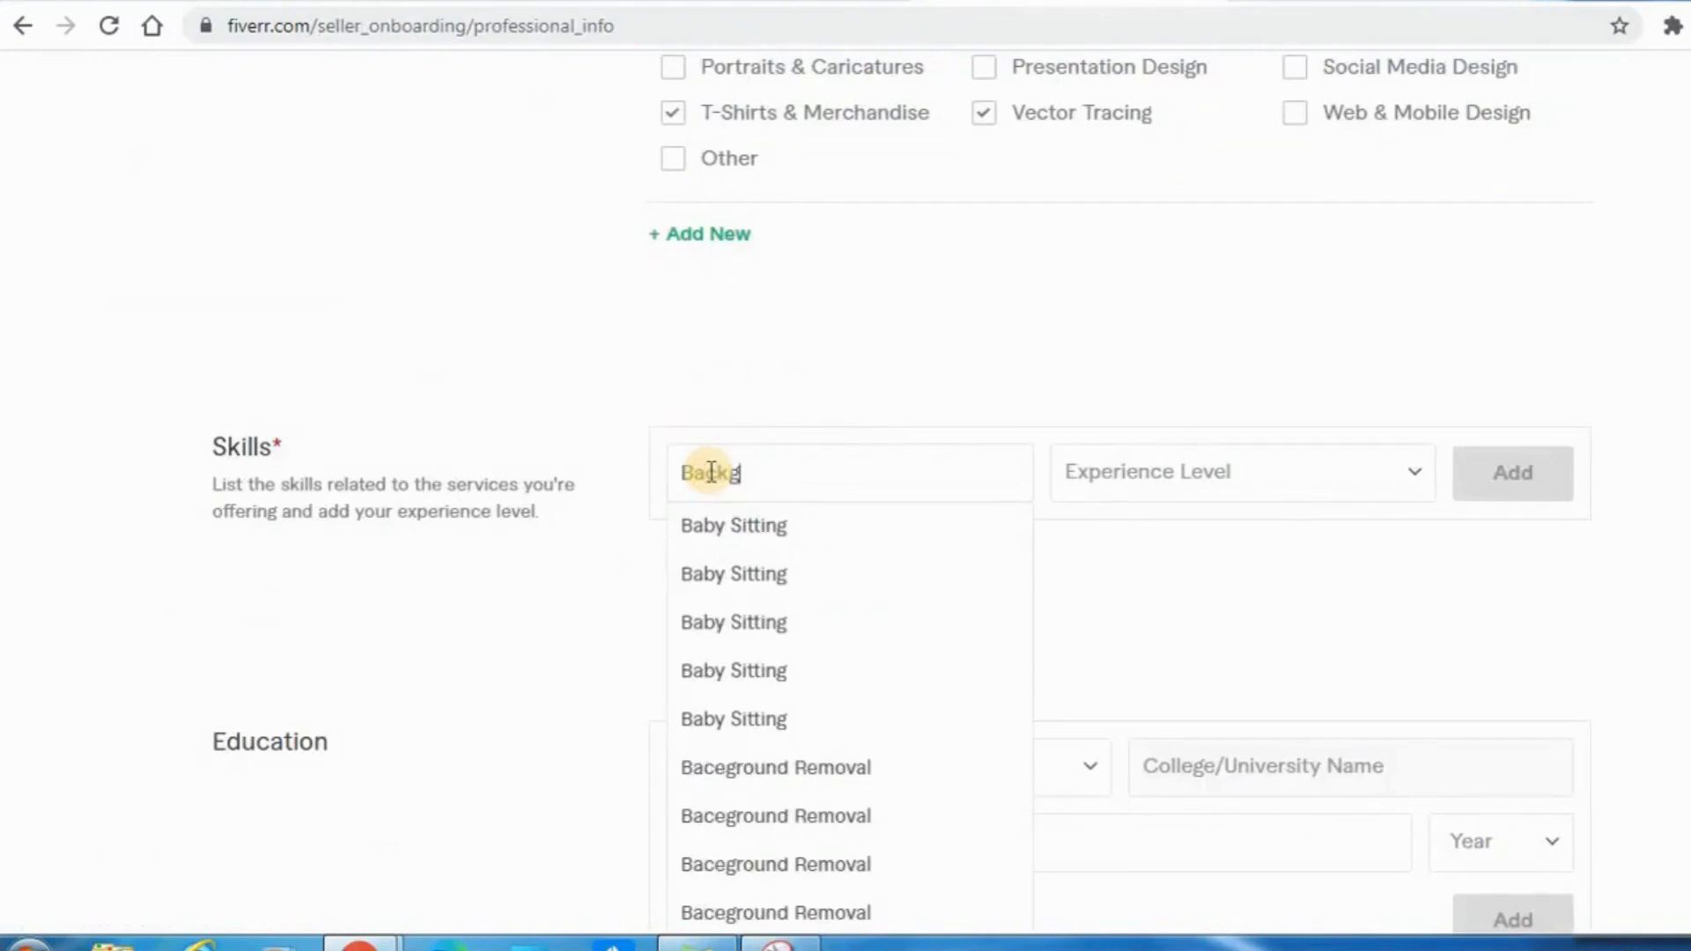
{"action": "left_click", "coordinate": [715, 780]}
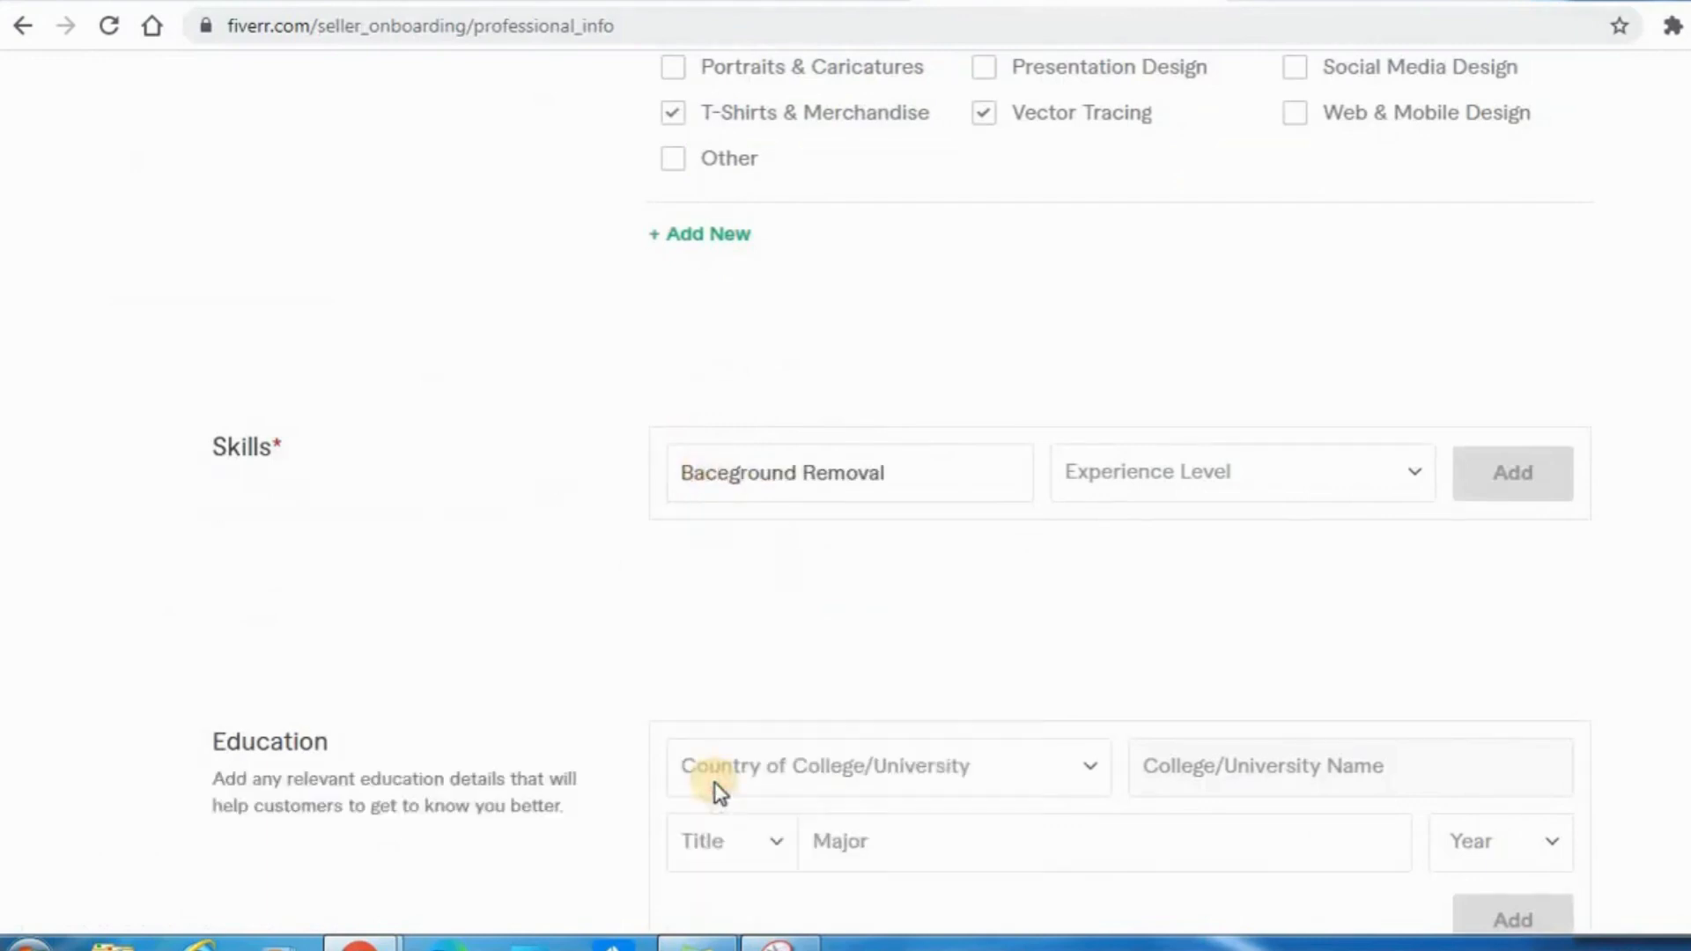
{"action": "left_click", "coordinate": [930, 471]}
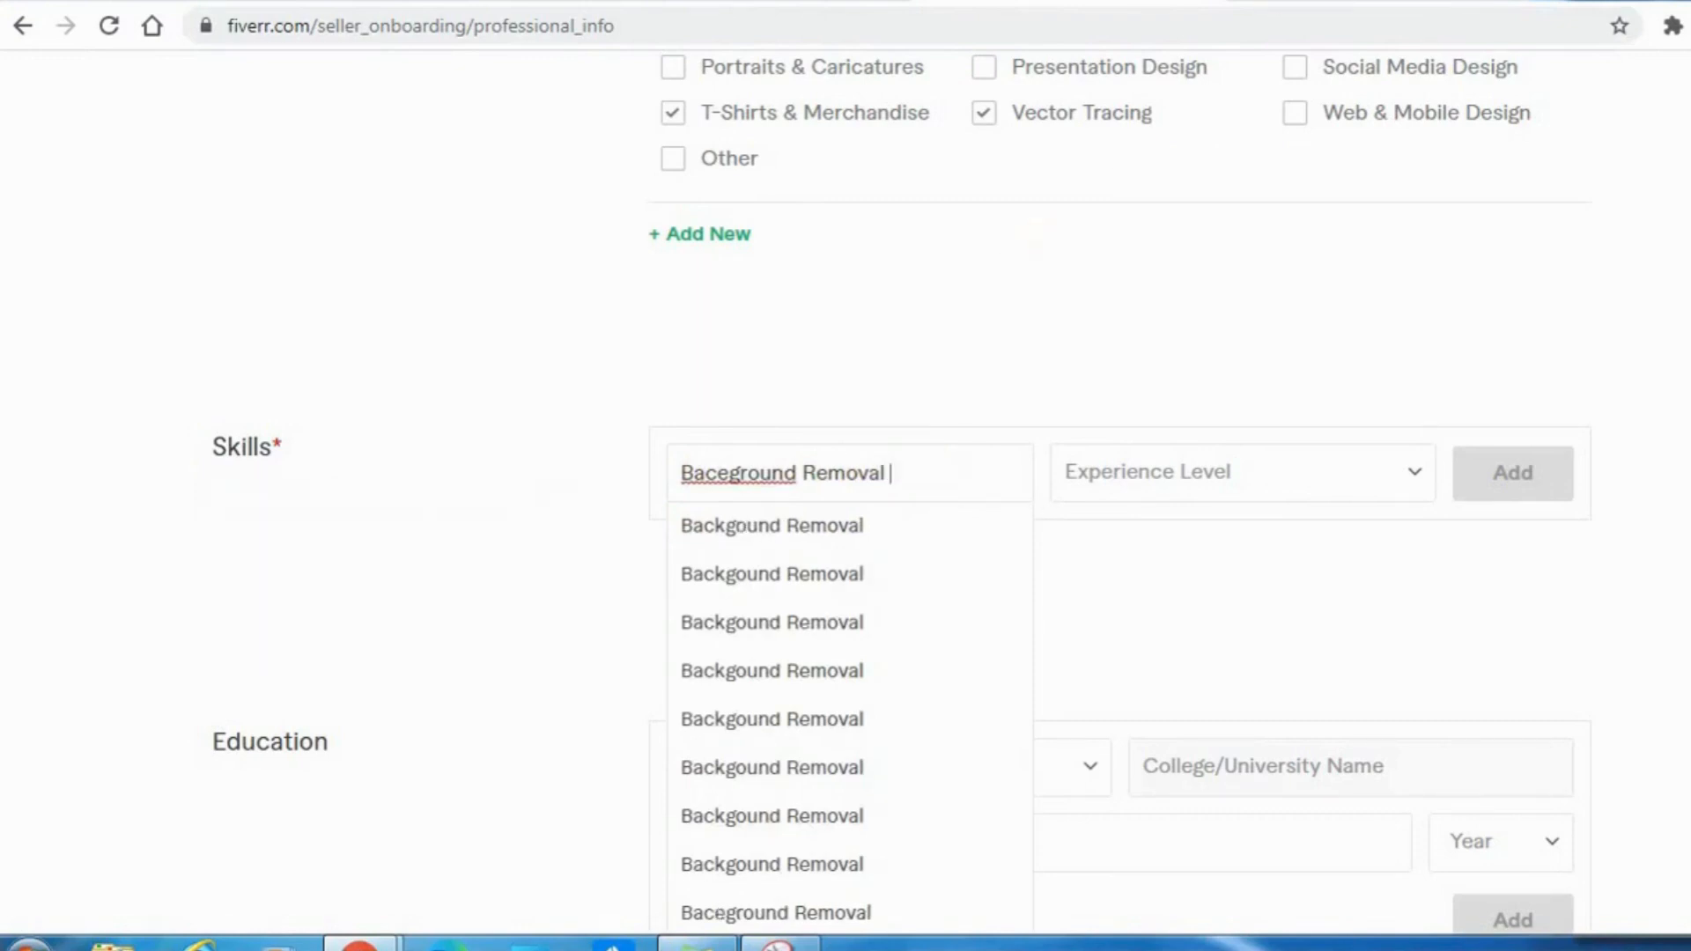
Check the example seller's skills, correct the skill name's spelling to "Background Removal" and choose Intermediate as its experience level.
{"action": "left_click", "coordinate": [1332, 2]}
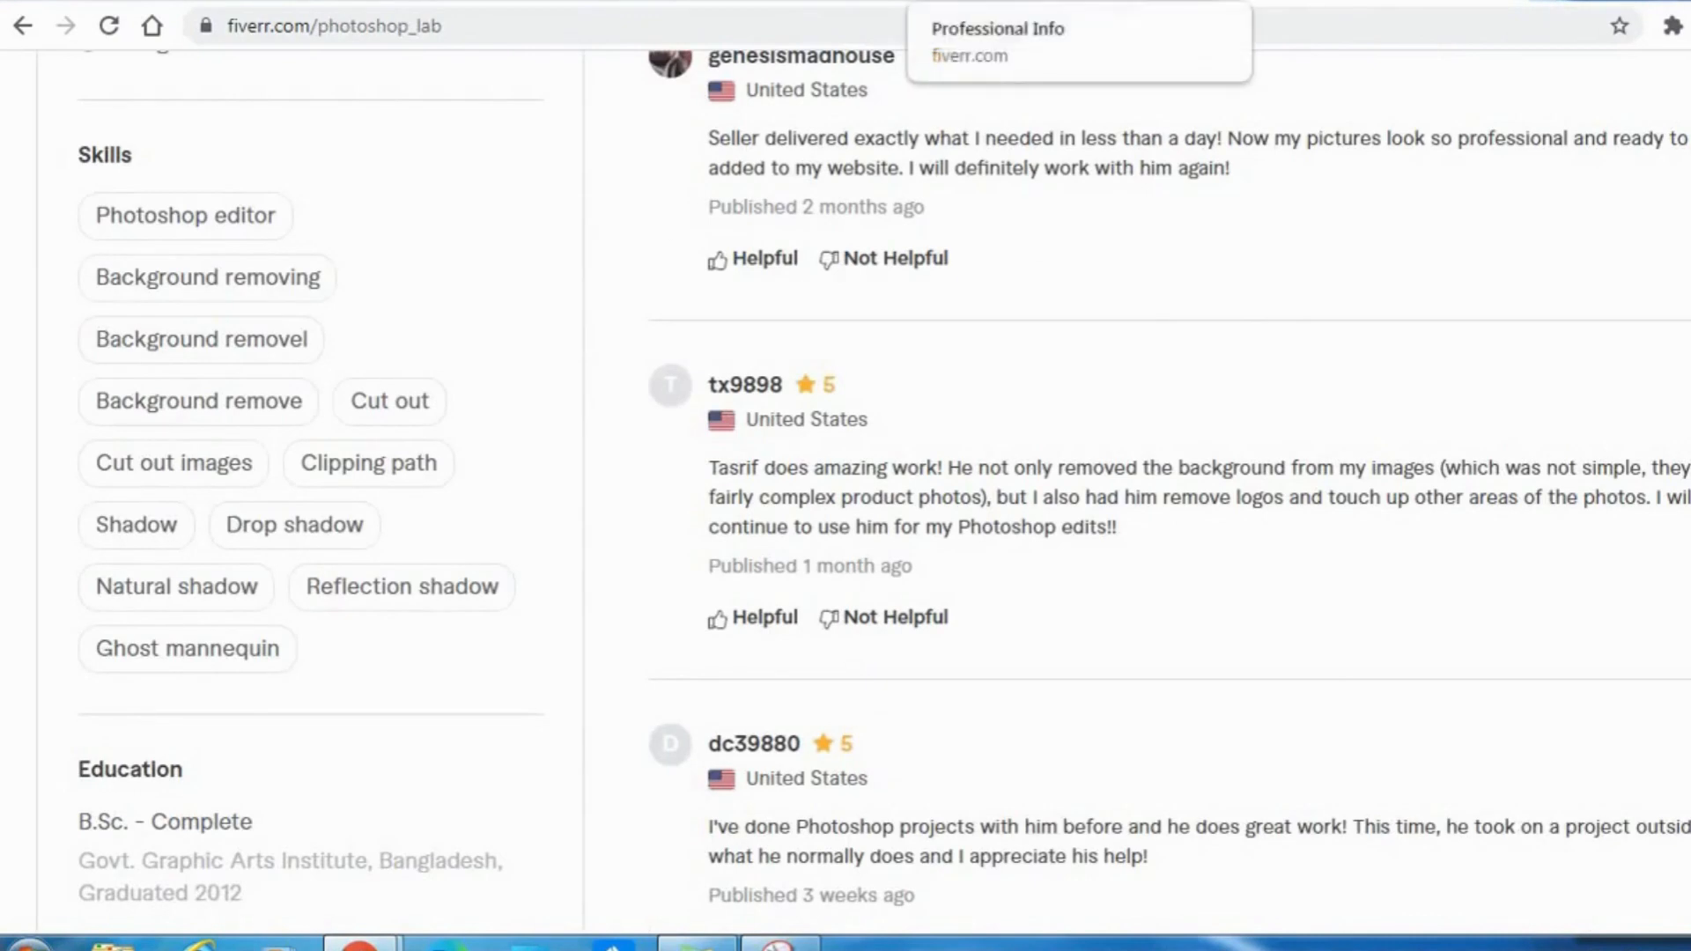
{"action": "left_click", "coordinate": [920, 2]}
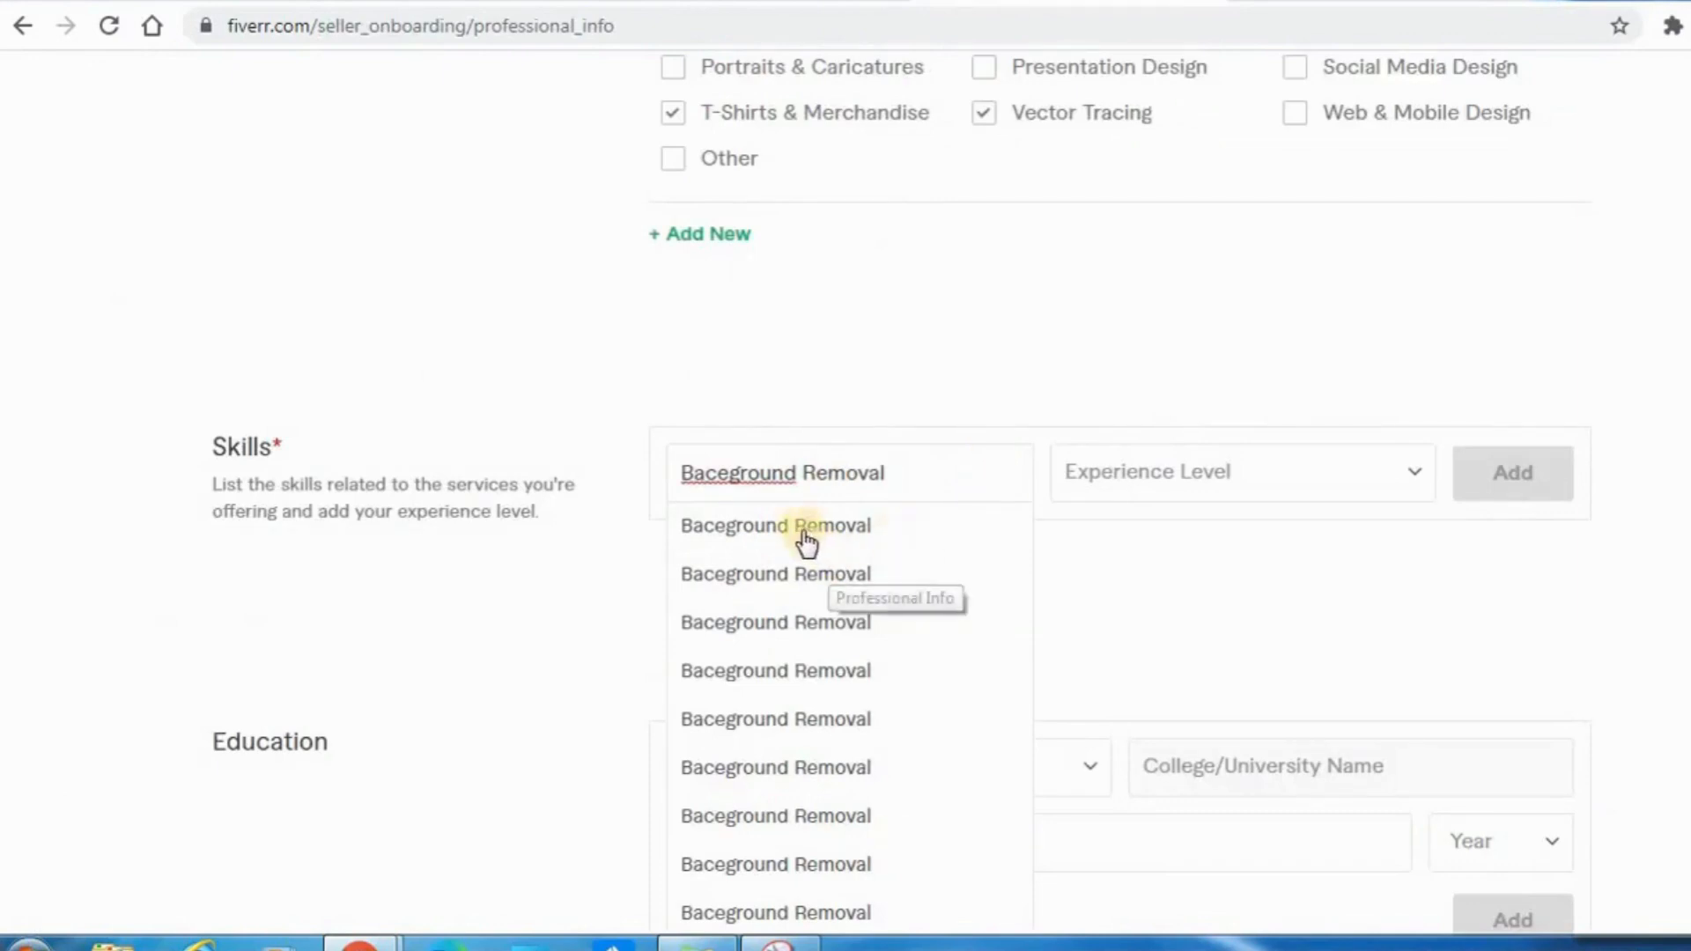
{"action": "left_click", "coordinate": [731, 473]}
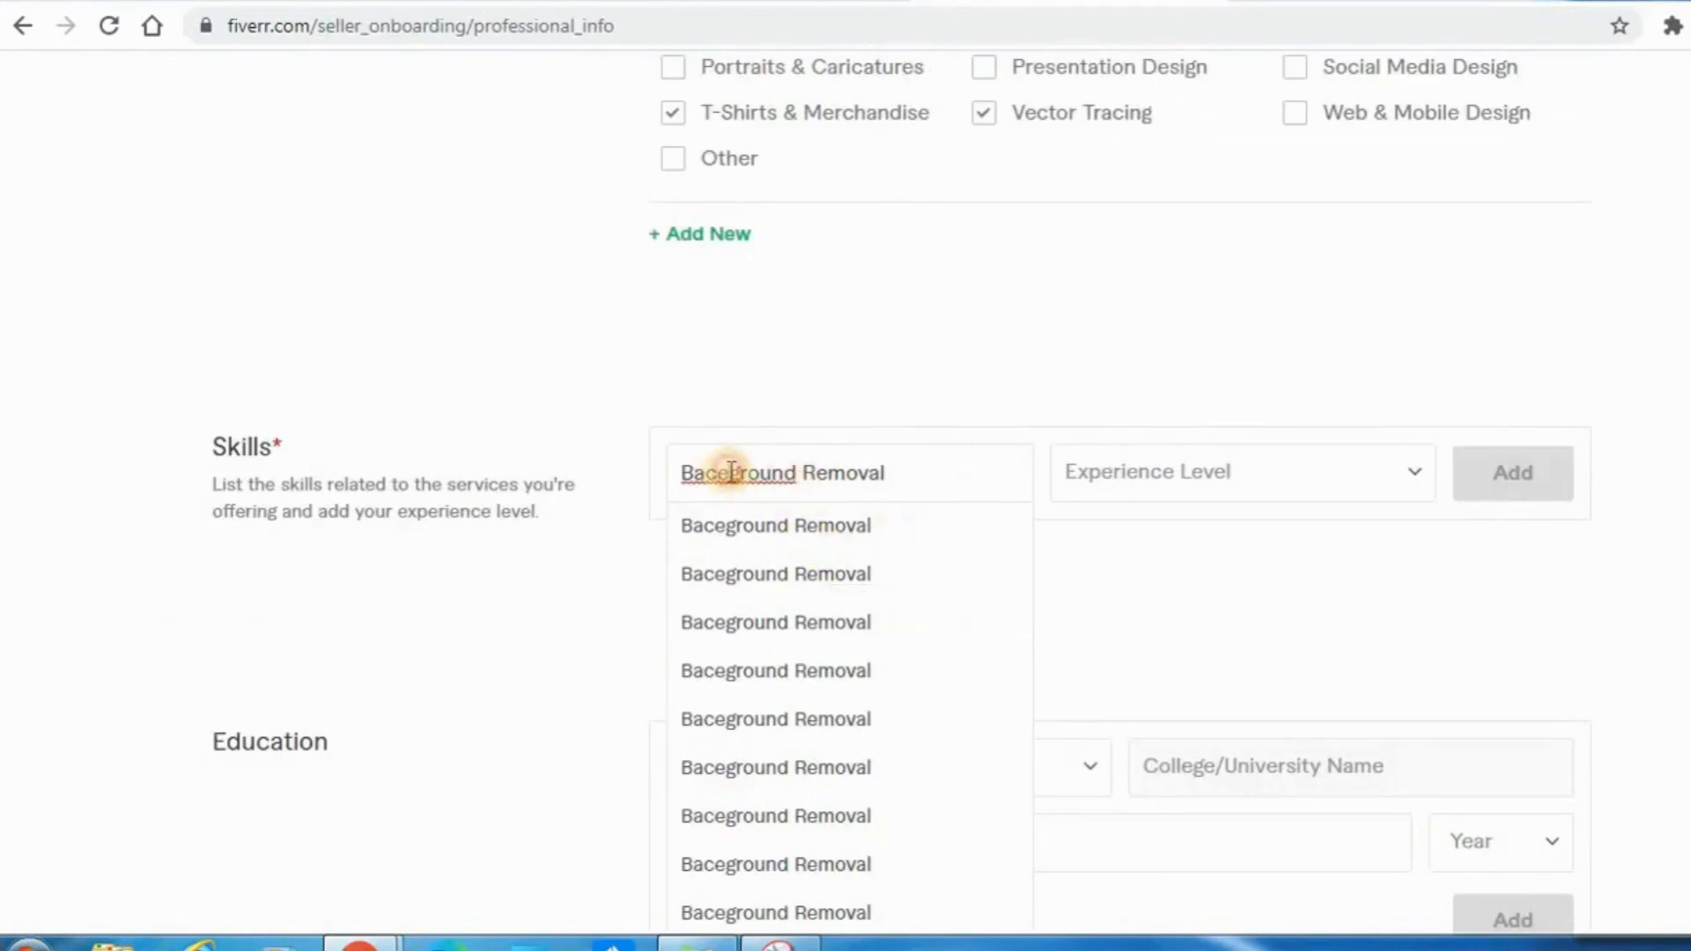
{"action": "key", "text": "BackSpace"}
{"action": "type", "text": "k"}
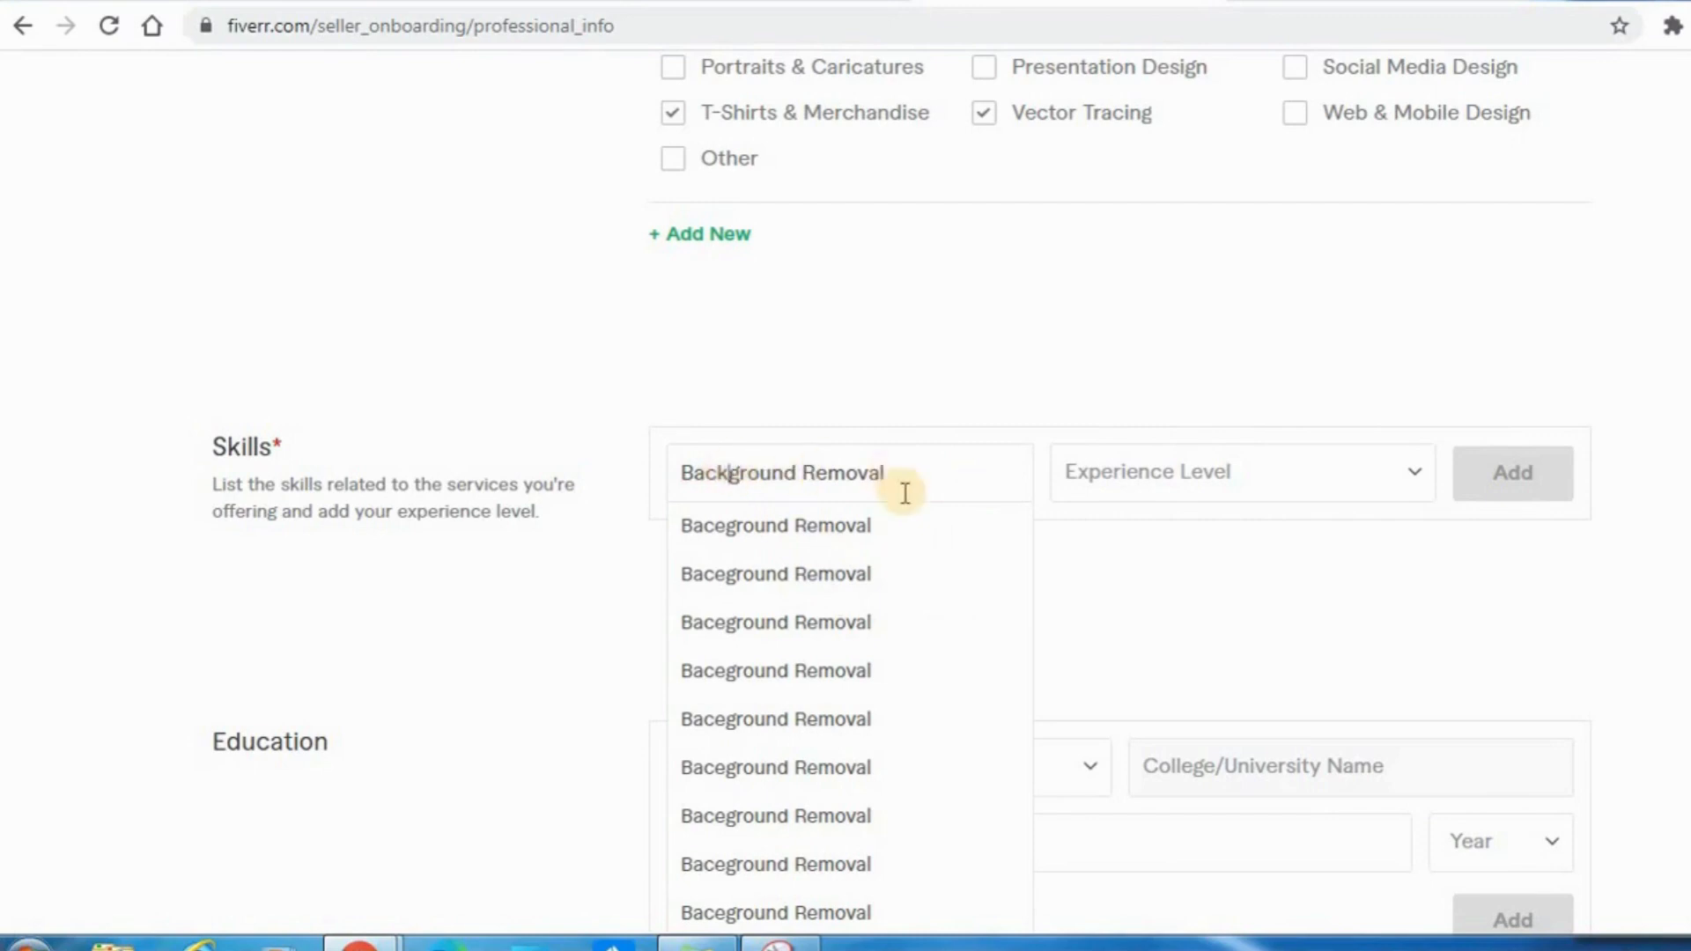
{"action": "left_click", "coordinate": [906, 357]}
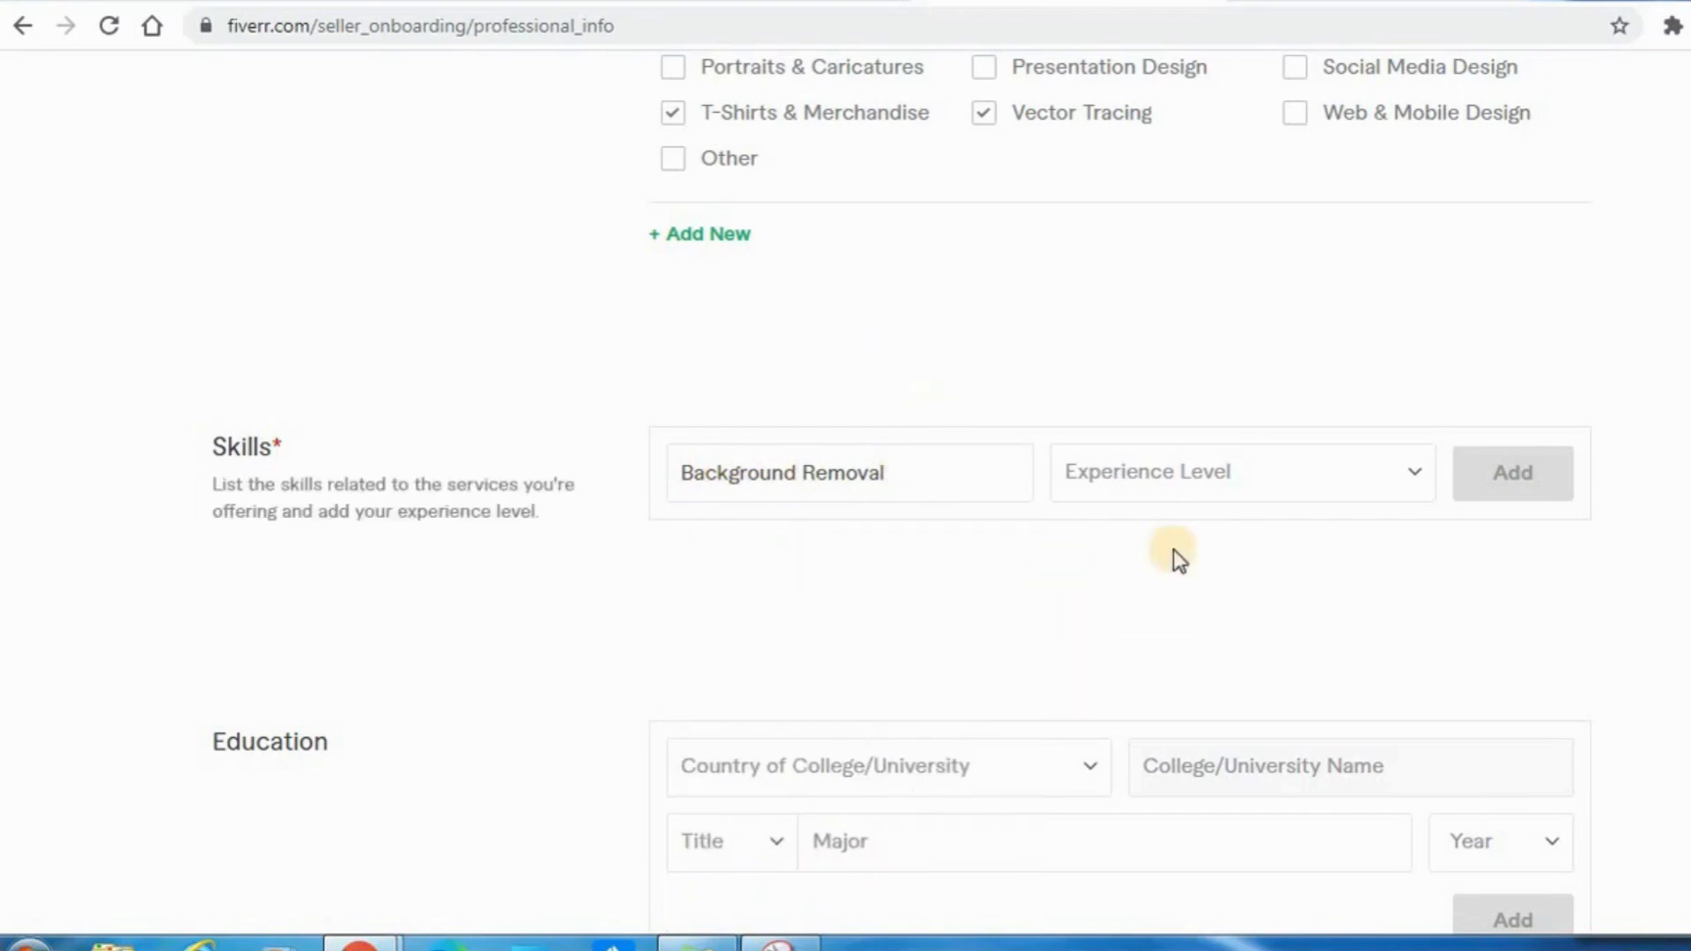
{"action": "left_click", "coordinate": [1173, 486]}
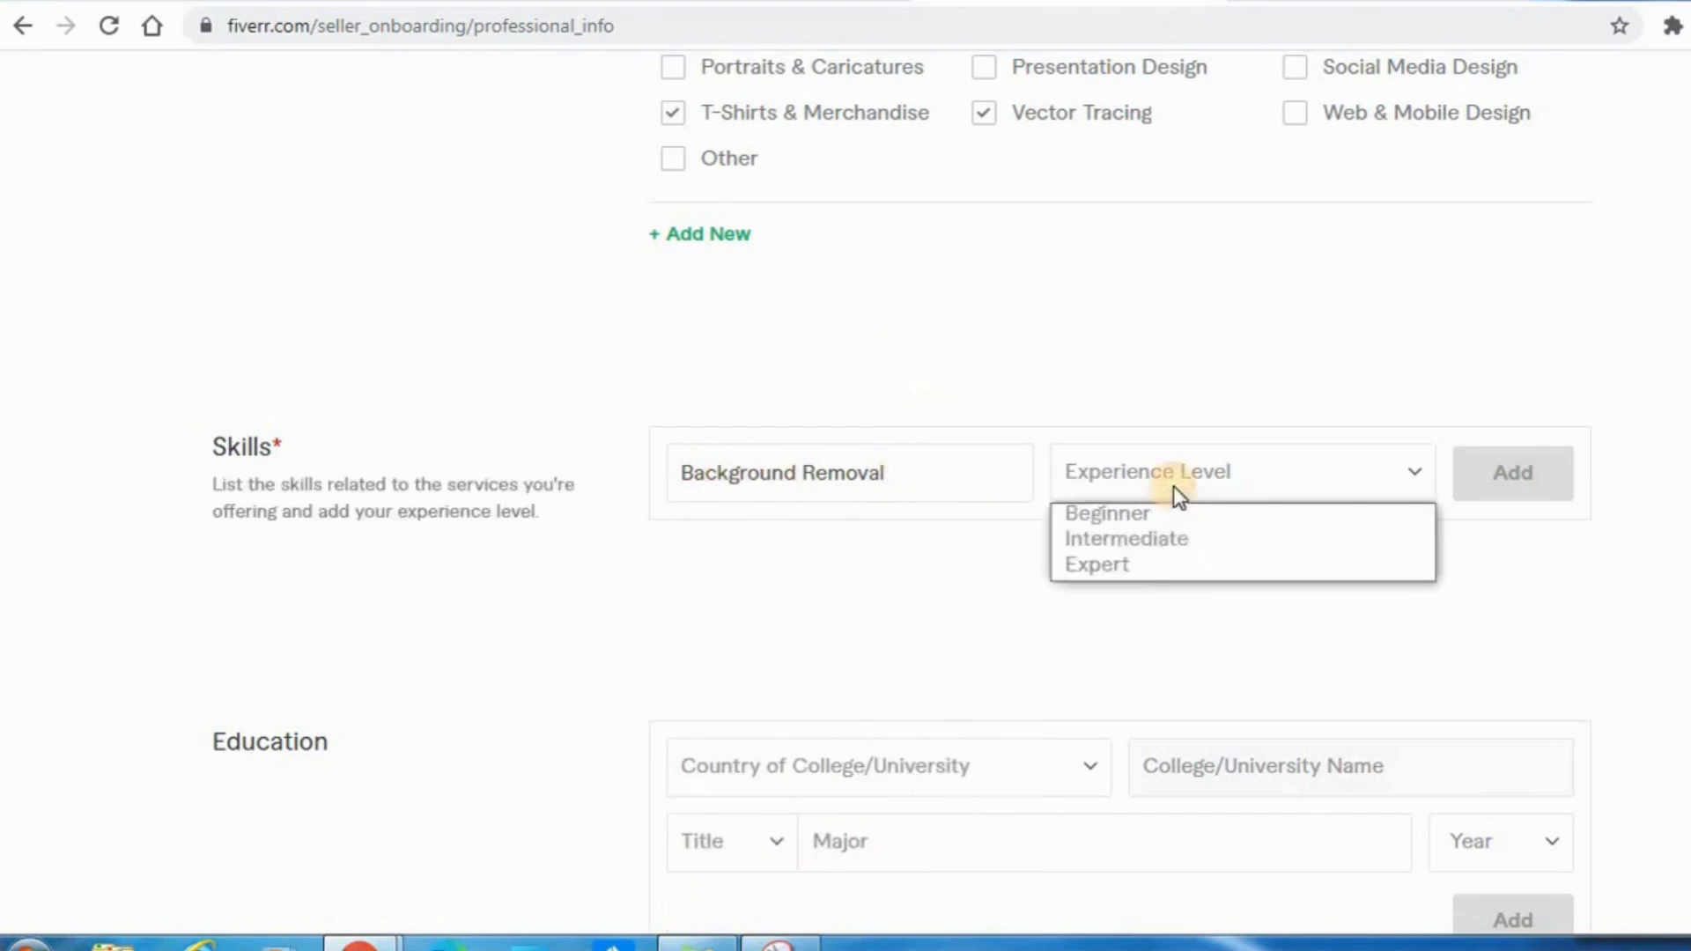
{"action": "left_click", "coordinate": [1144, 541]}
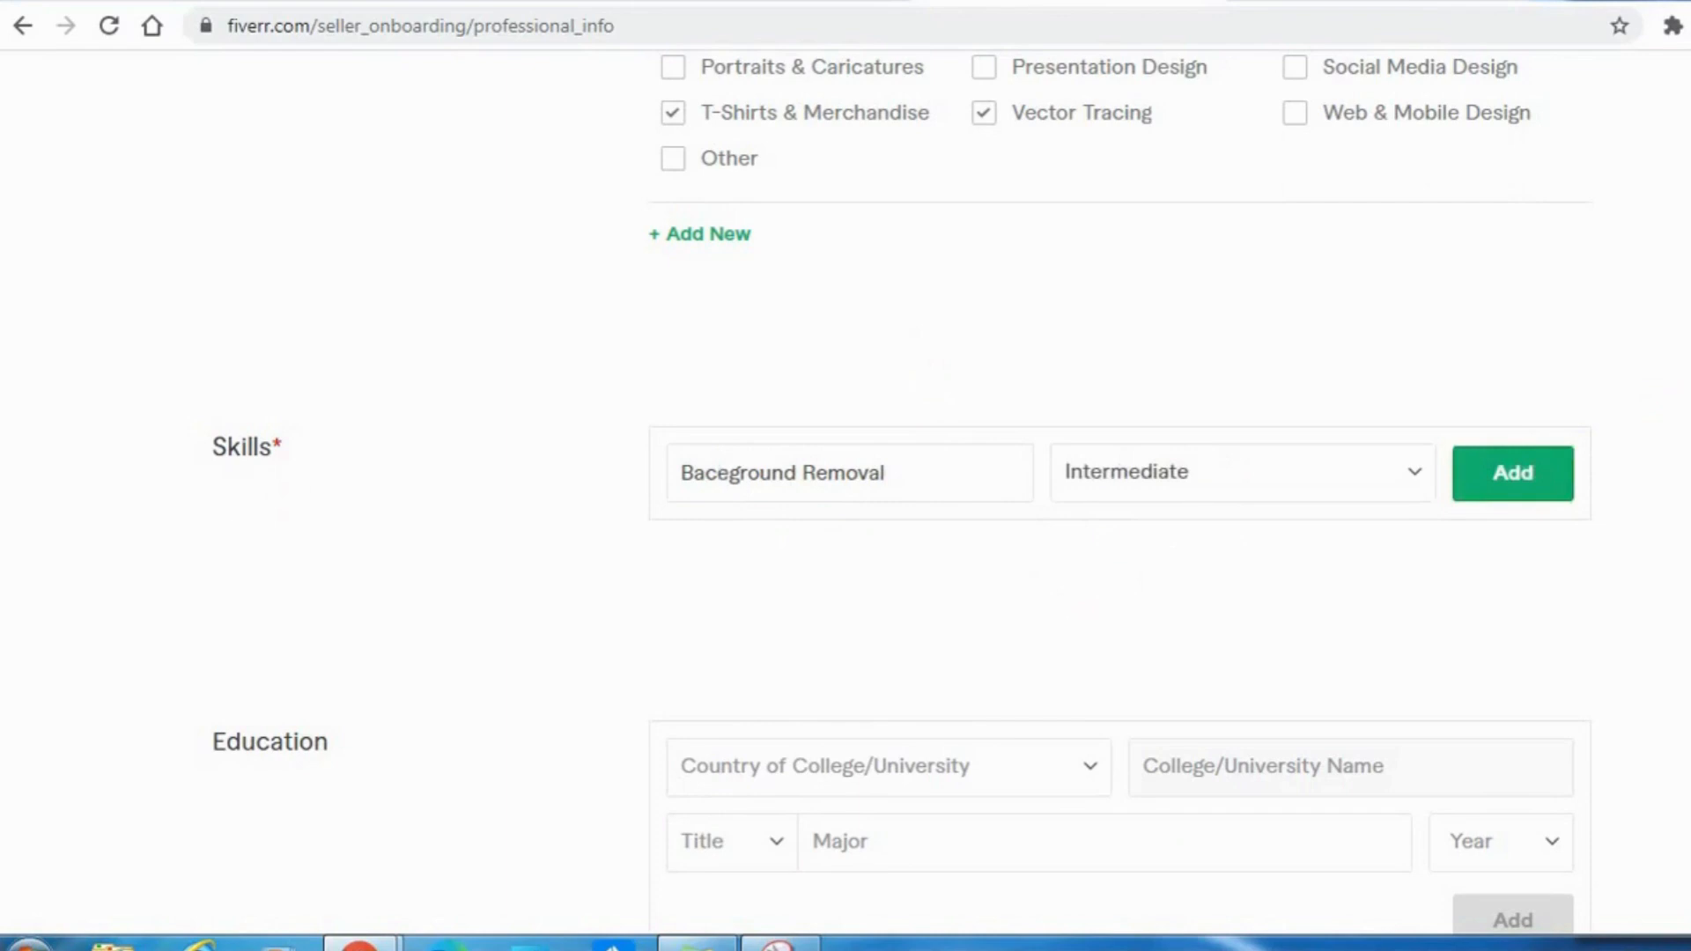
Set the education country to Kenya and enter Kenyatta University as the college name.
{"action": "scroll", "coordinate": [902, 476], "scroll_direction": "down", "scroll_amount": 3}
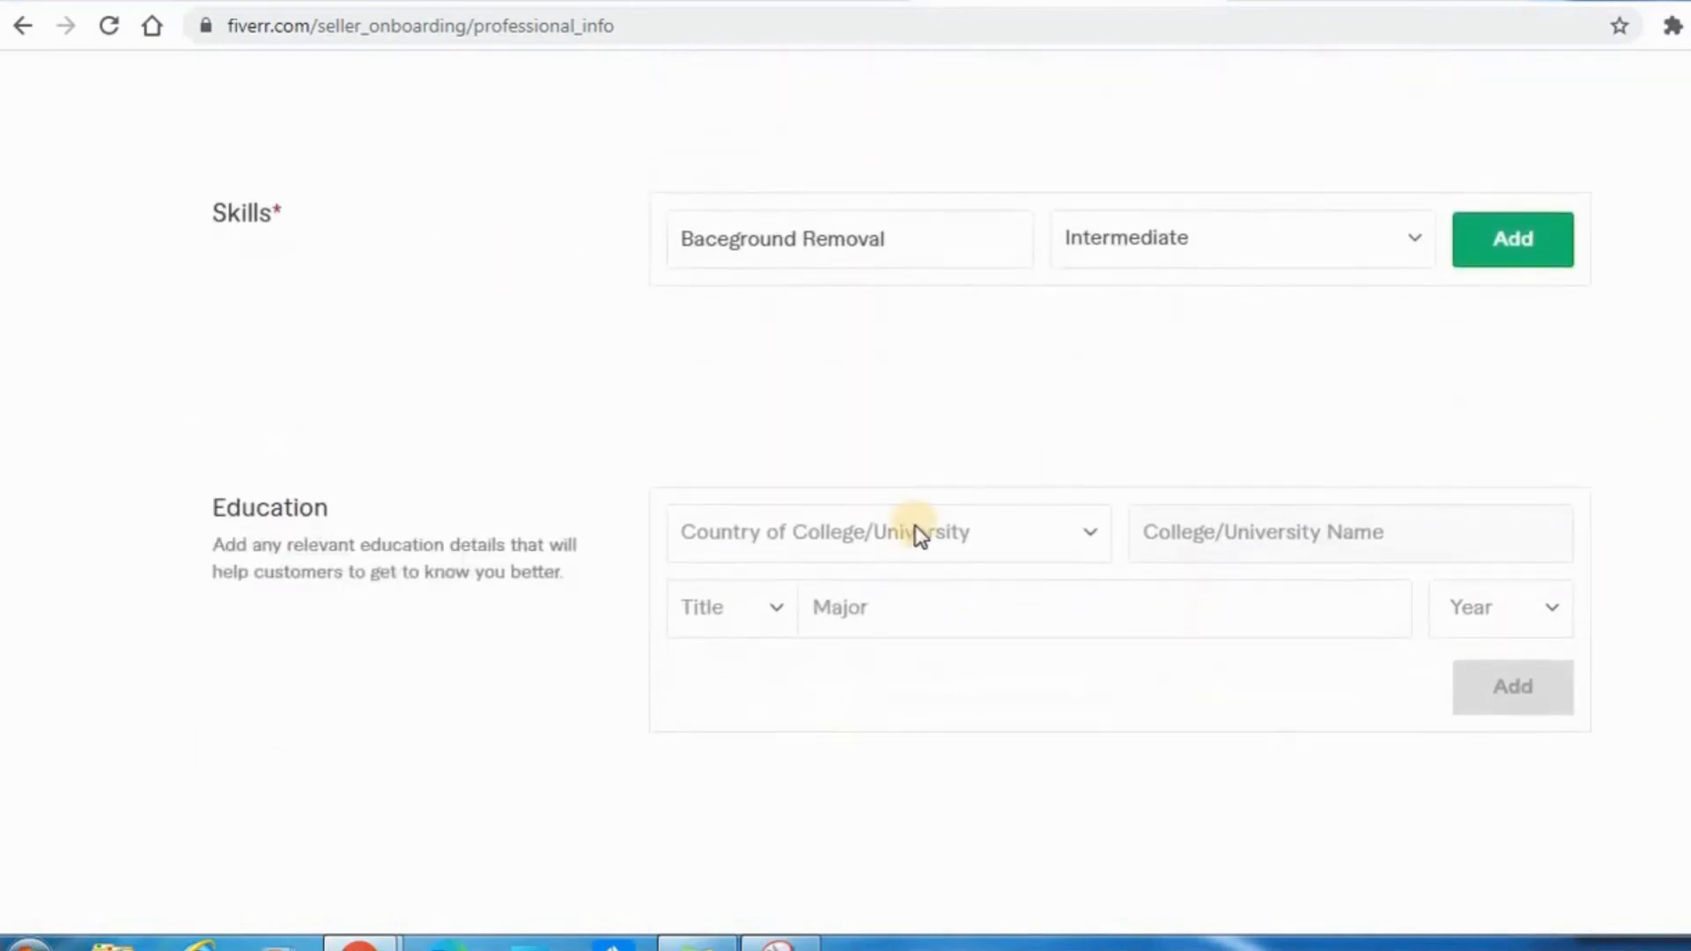
{"action": "left_click", "coordinate": [919, 534]}
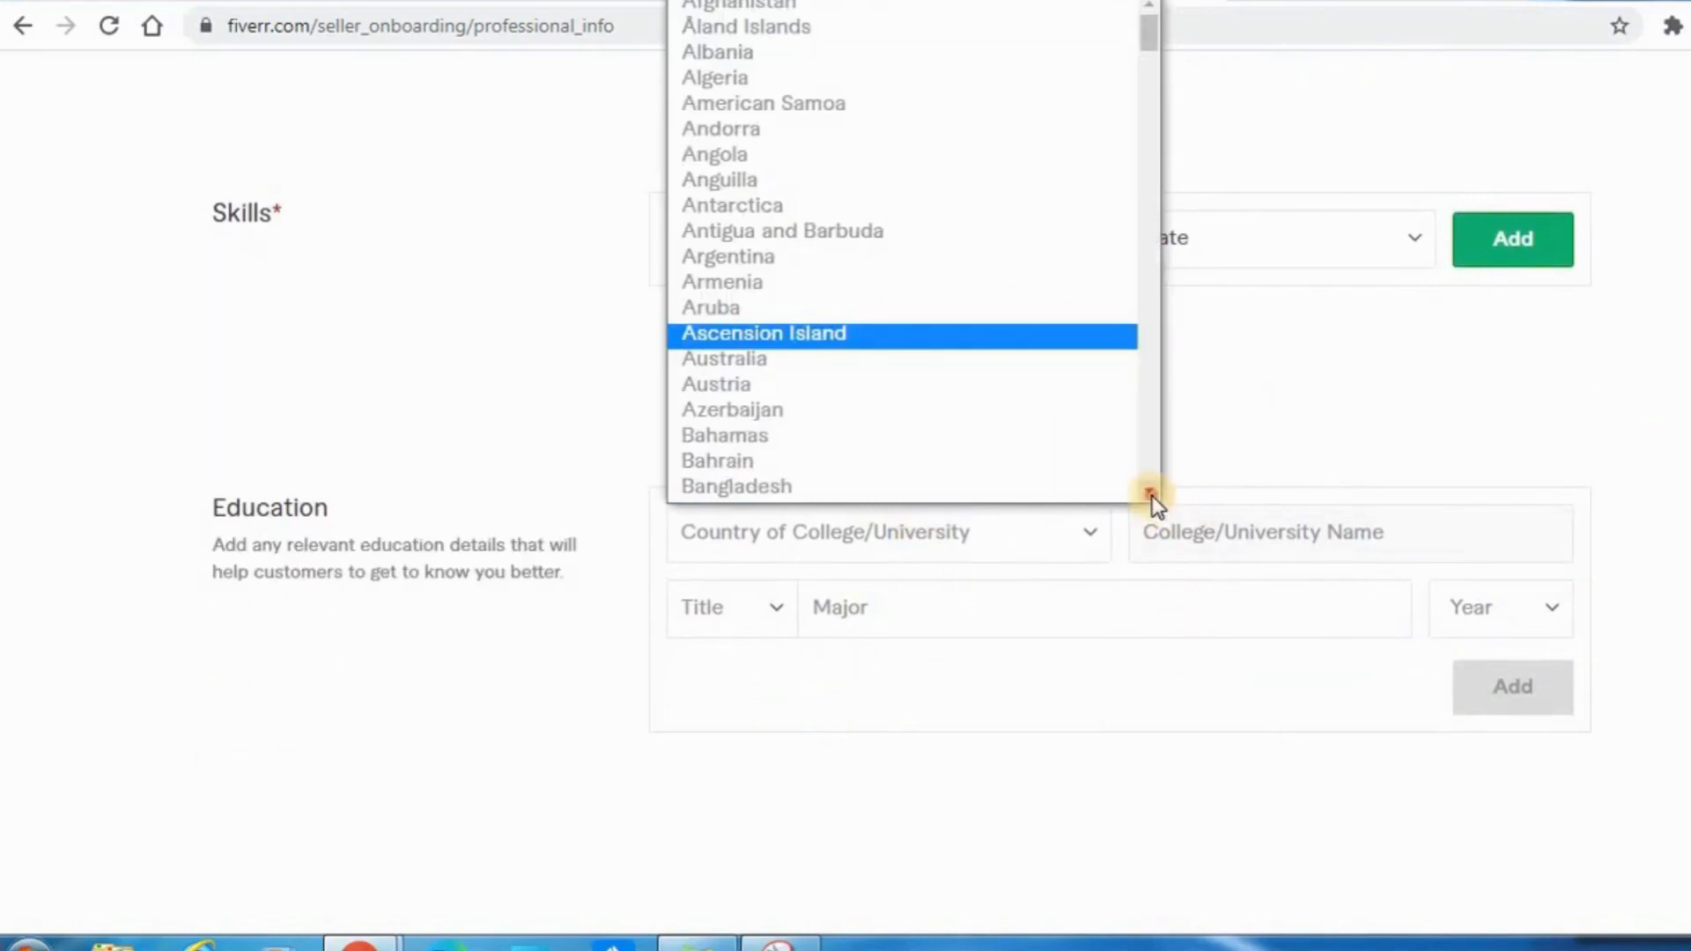
{"action": "left_click_drag", "start_coordinate": [1152, 498], "coordinate": [1151, 499]}
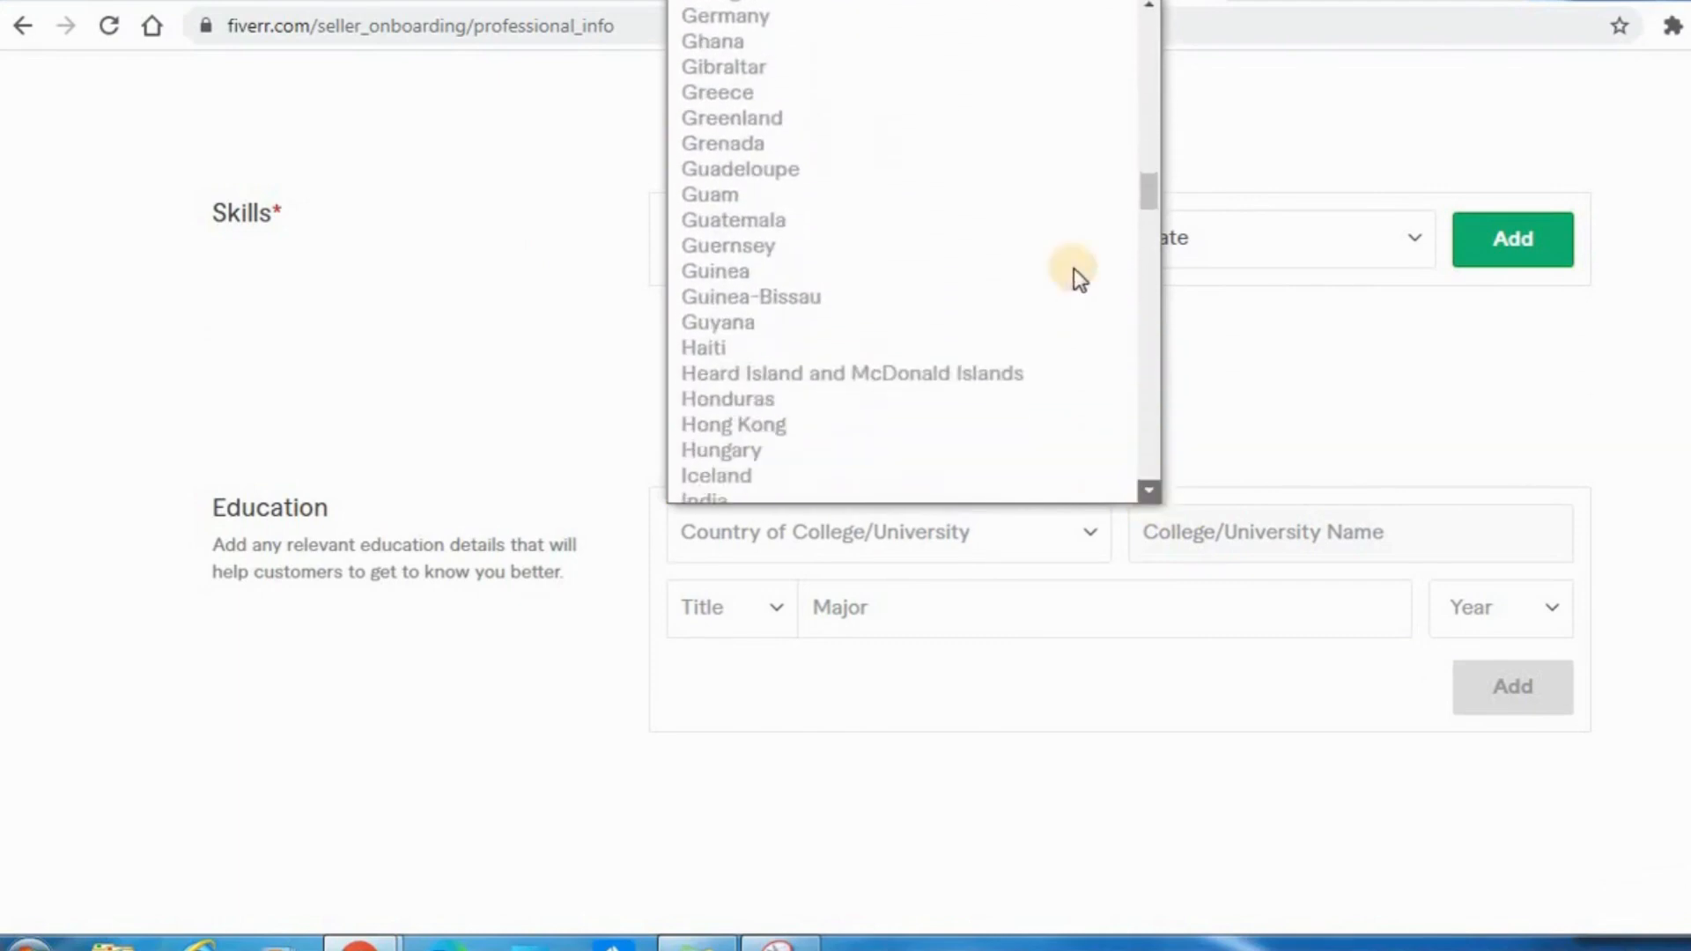
{"action": "left_click_drag", "start_coordinate": [1149, 191], "coordinate": [1147, 231]}
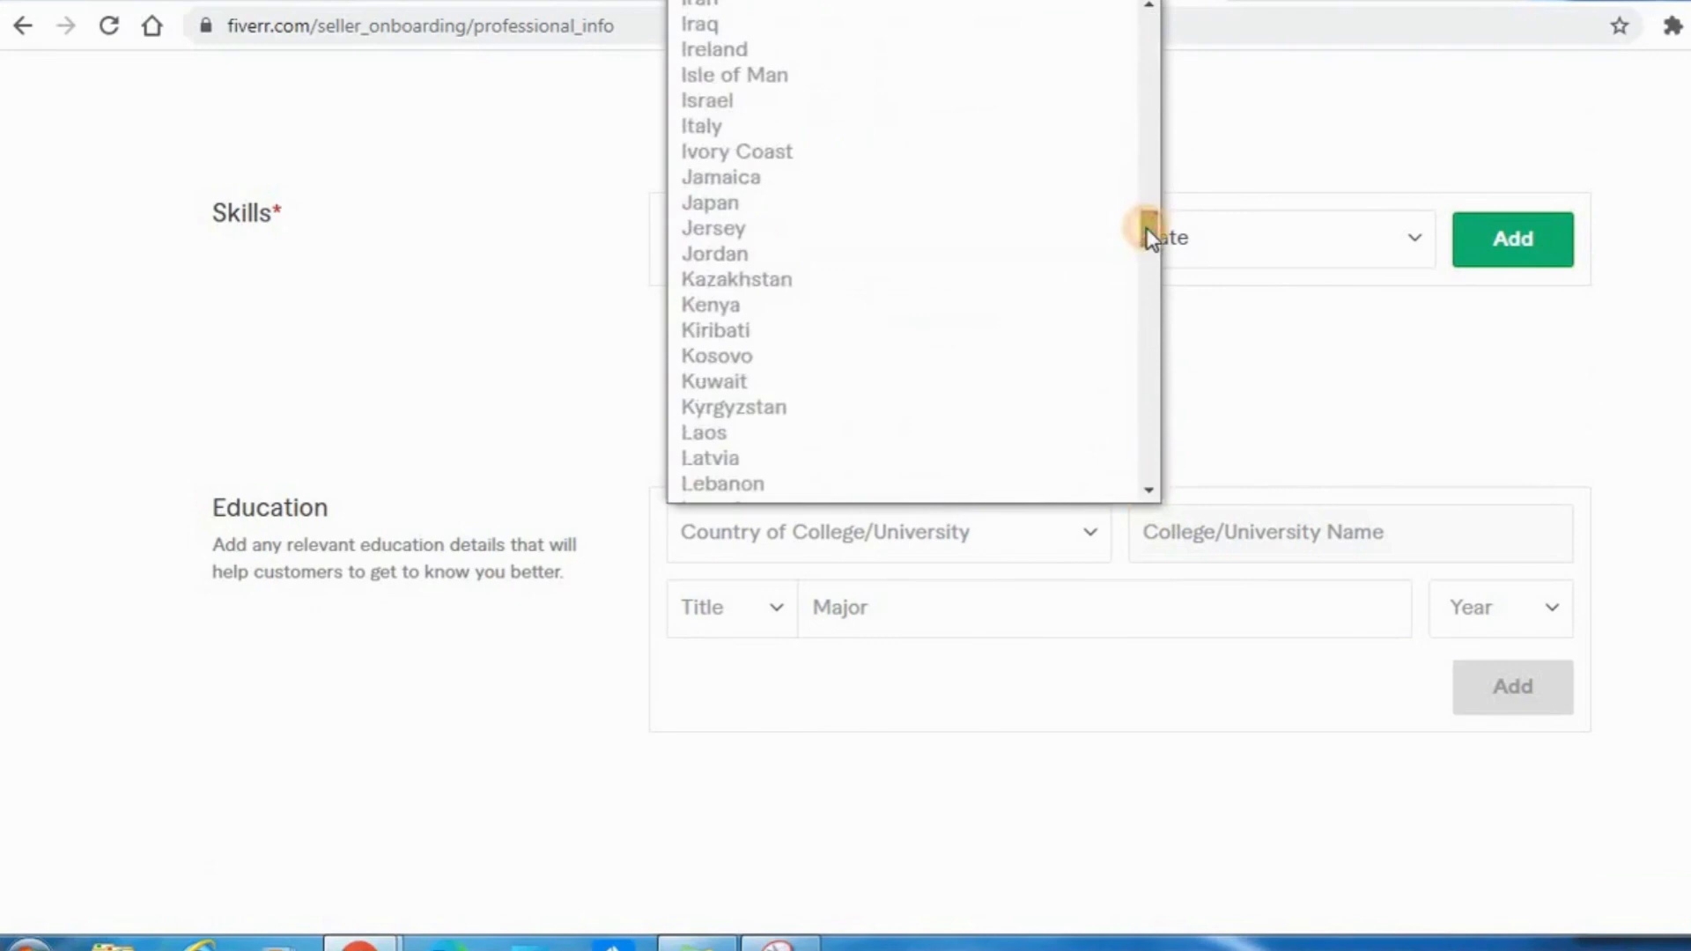
{"action": "left_click", "coordinate": [707, 308]}
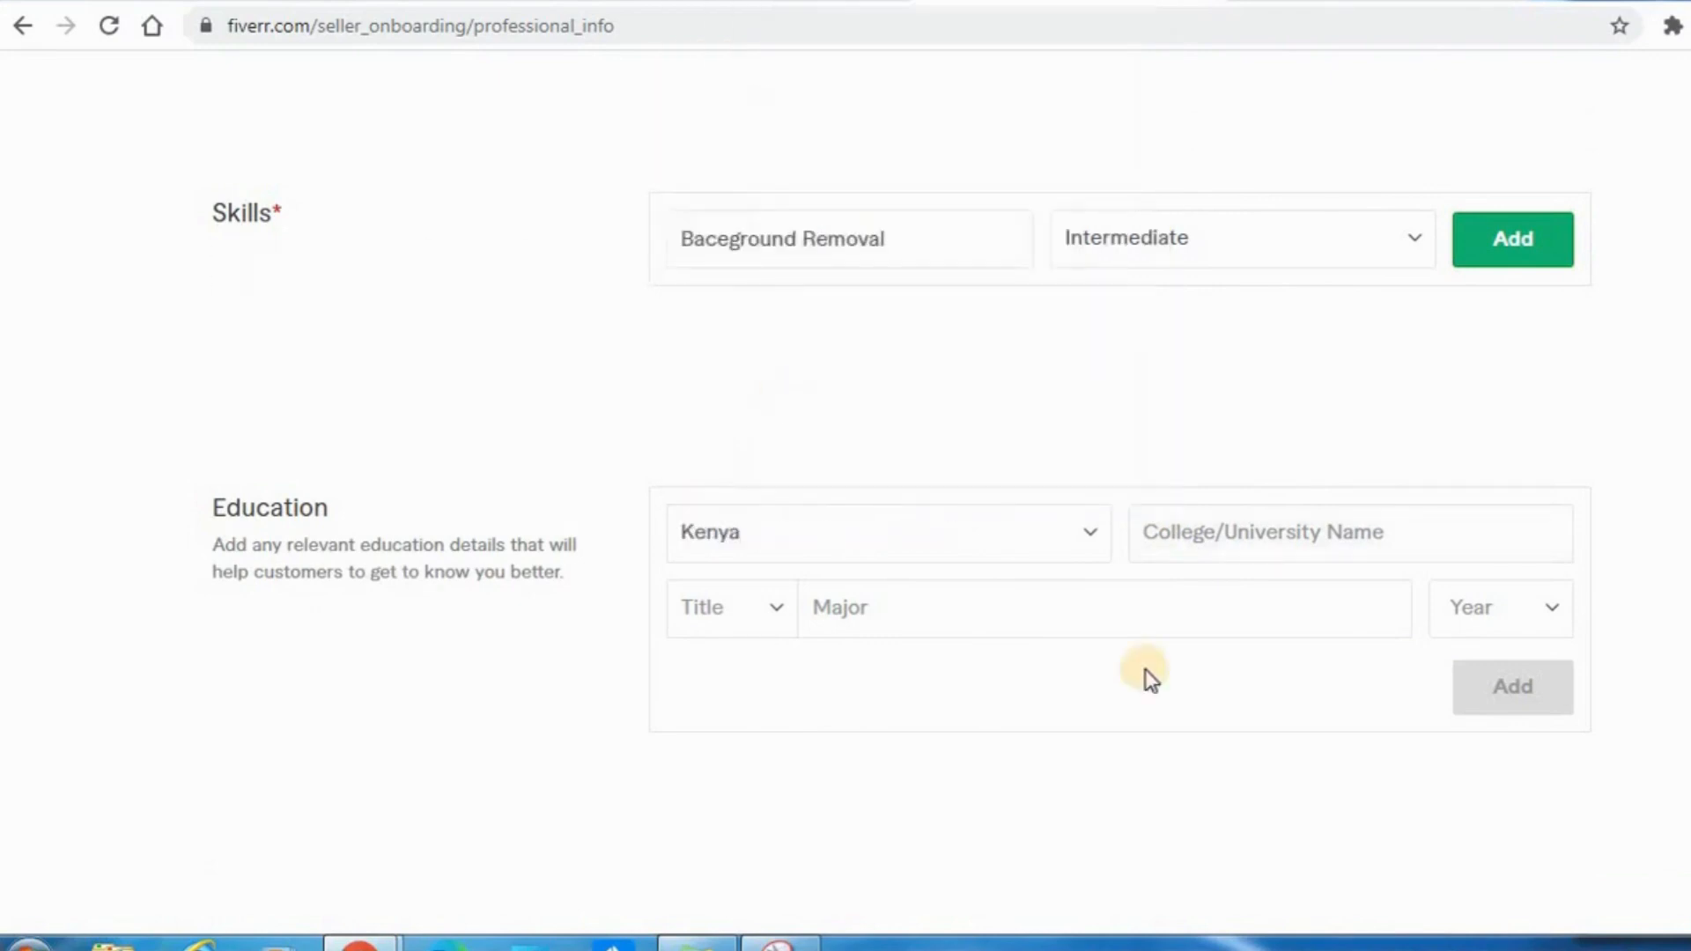
{"action": "left_click", "coordinate": [1243, 534]}
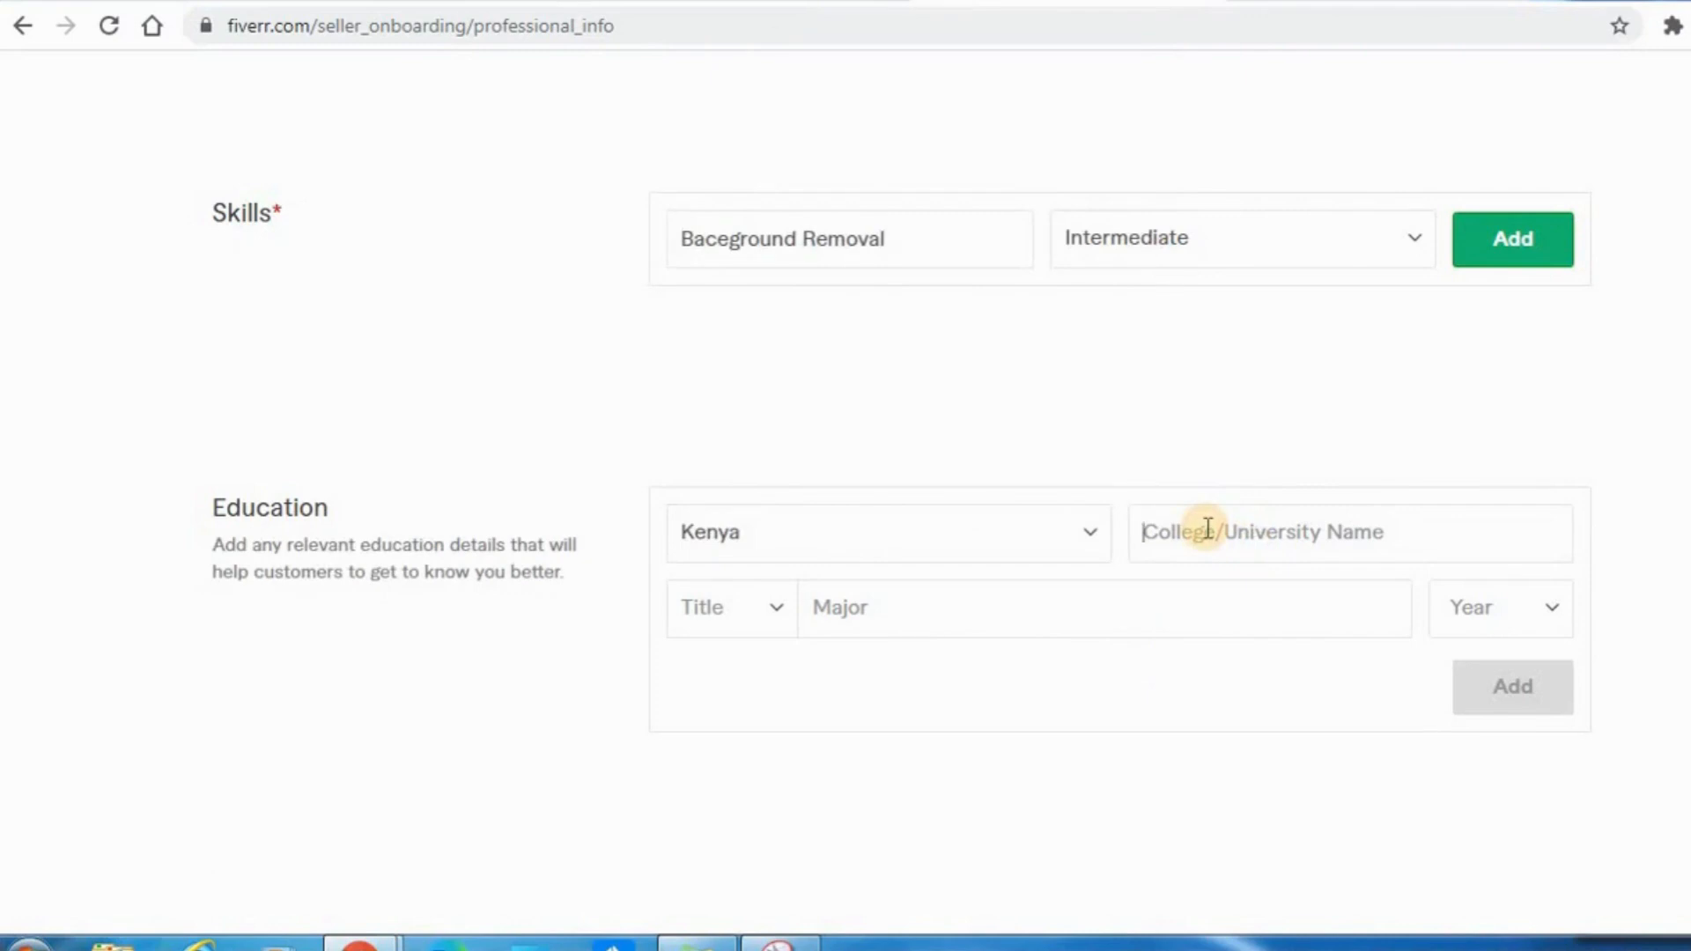
{"action": "type", "text": "Kenyatta University"}
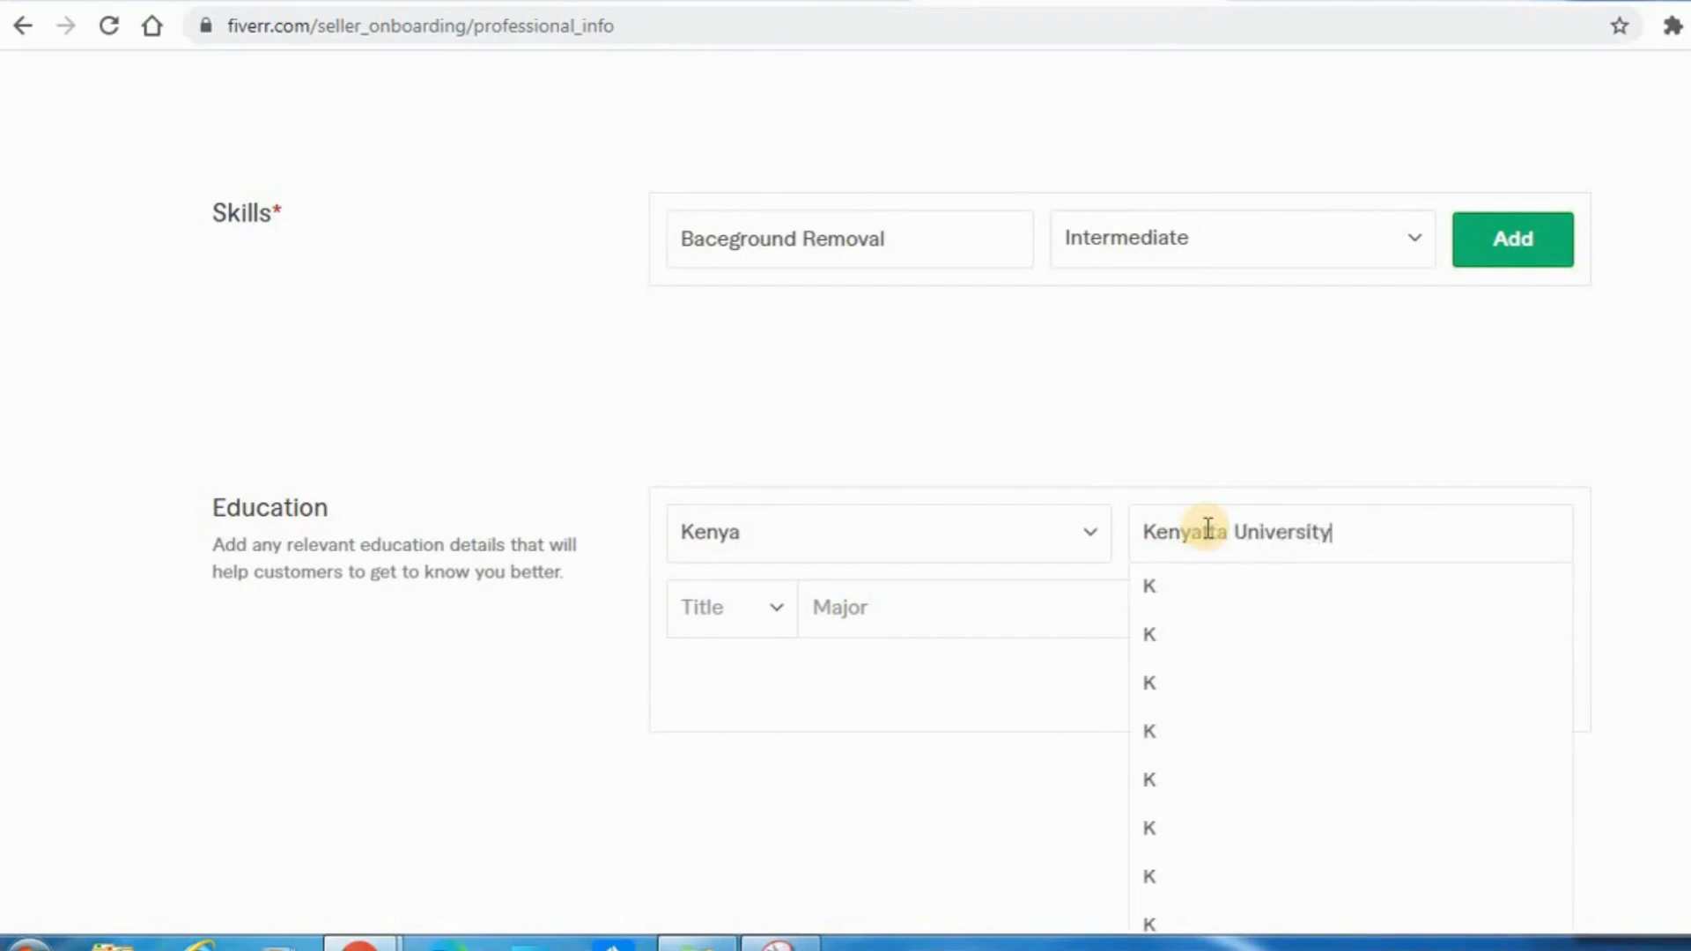
{"action": "left_click", "coordinate": [953, 652]}
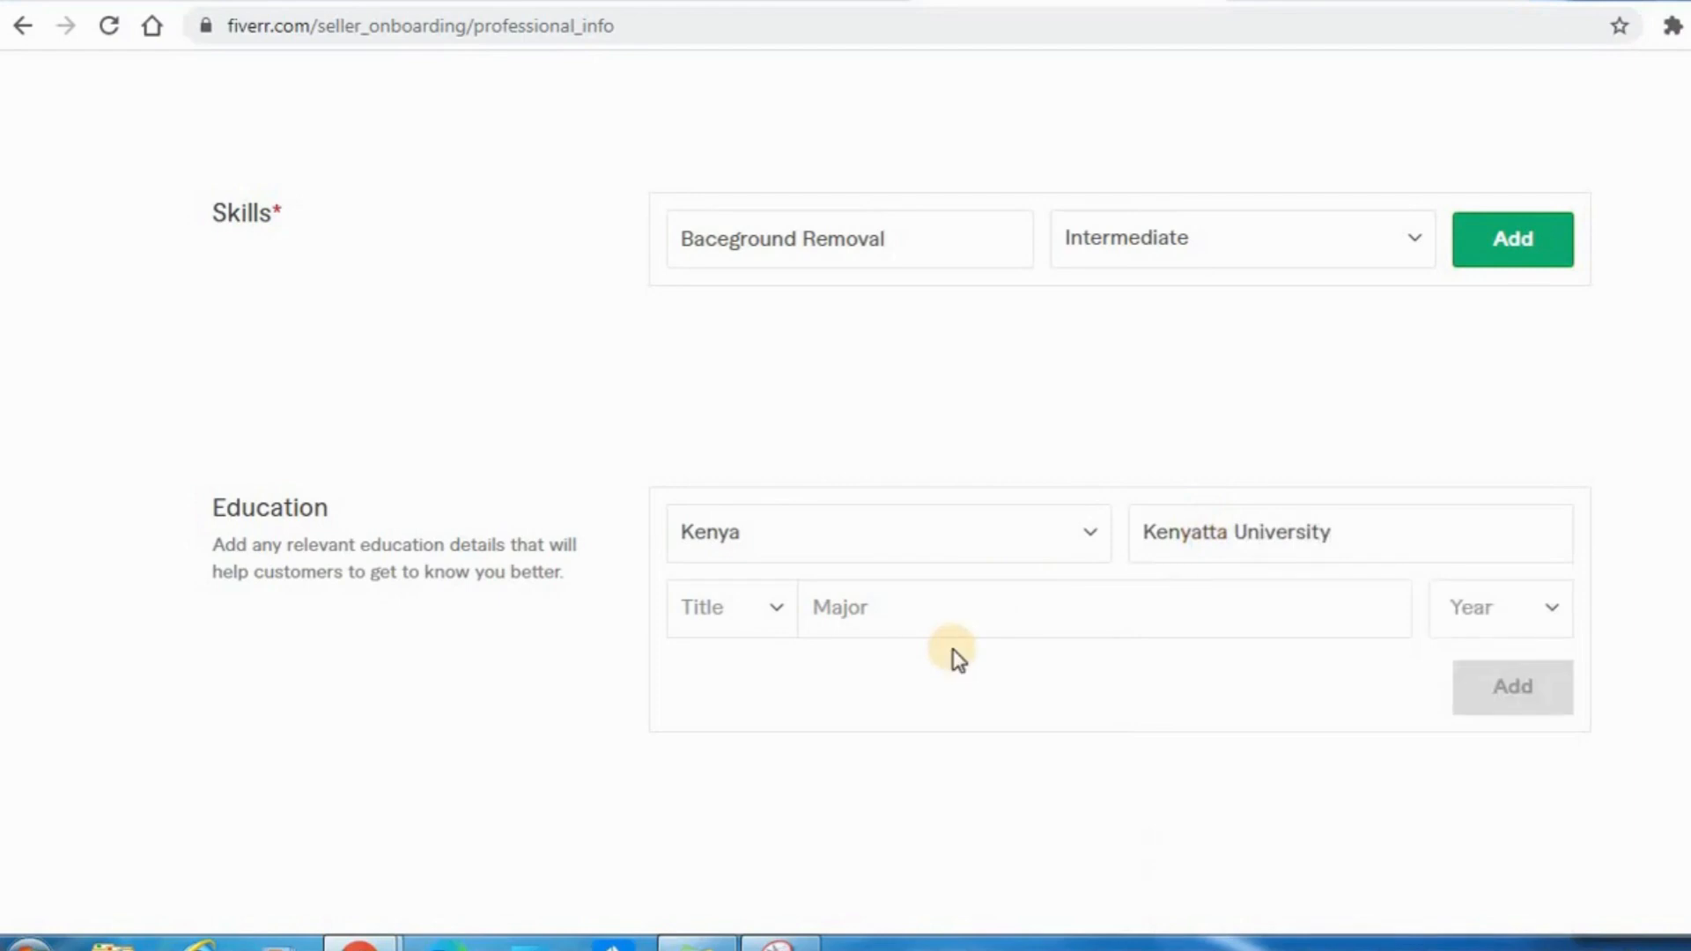
Review the remaining certification and personal website fields, leave them empty and try to continue to the next part of the profile.
{"action": "key", "text": "ctrl+minus"}
{"action": "scroll", "coordinate": [959, 659], "scroll_direction": "up", "scroll_amount": 5}
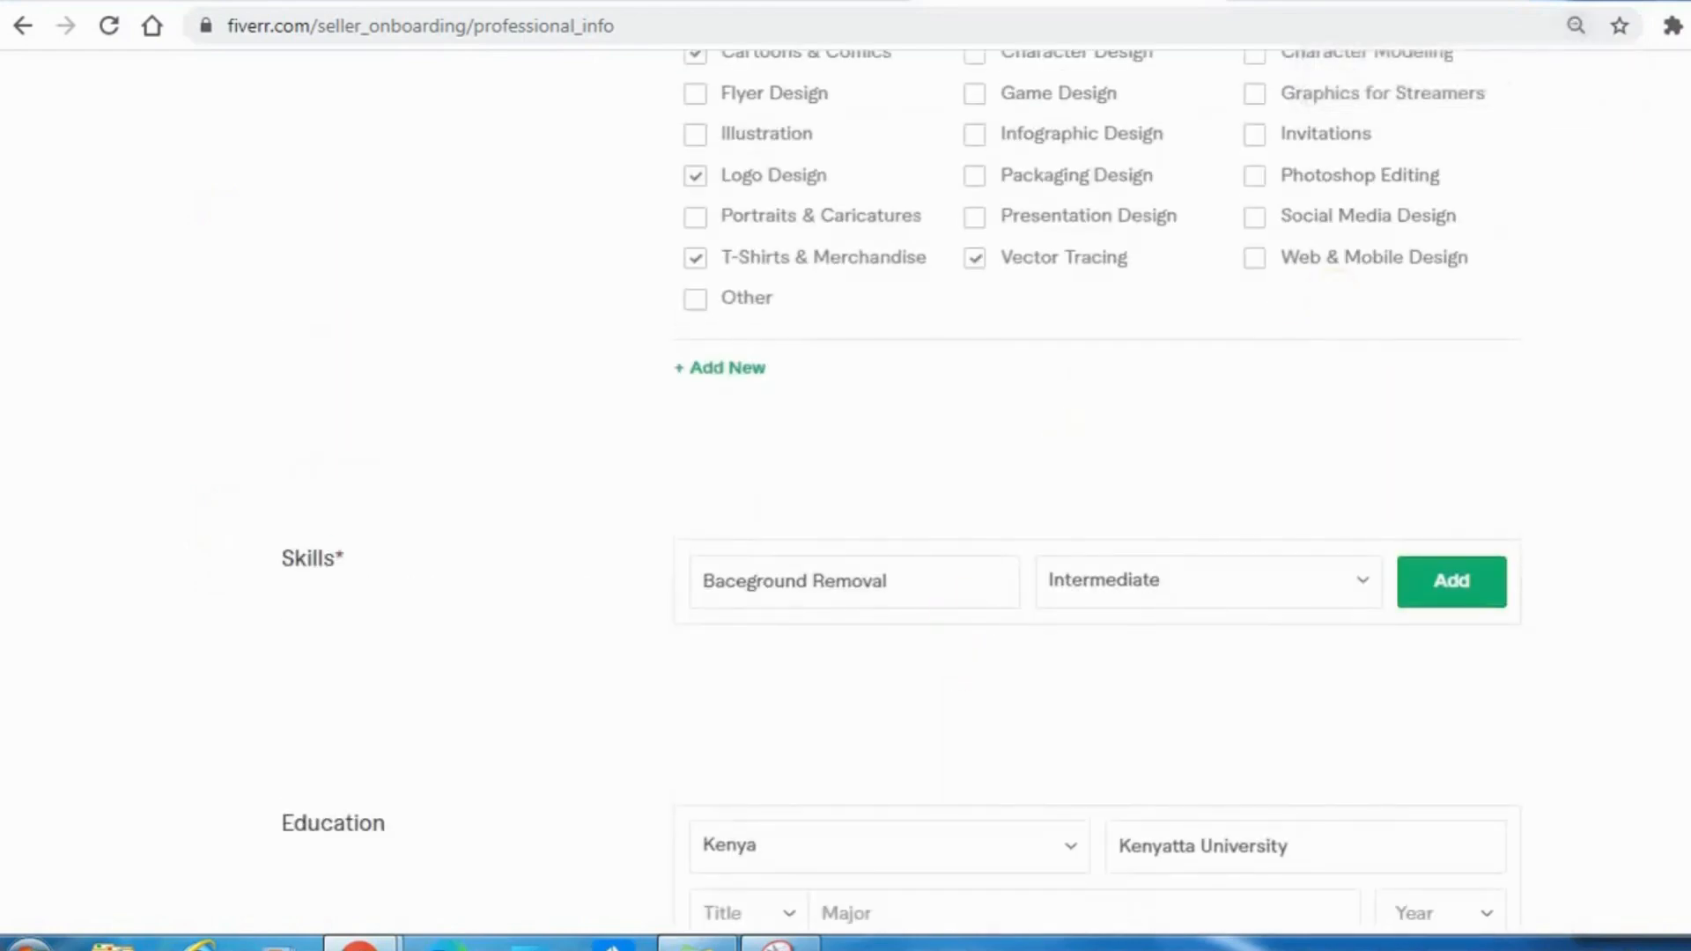
{"action": "scroll", "coordinate": [1092, 493], "scroll_direction": "down", "scroll_amount": 8}
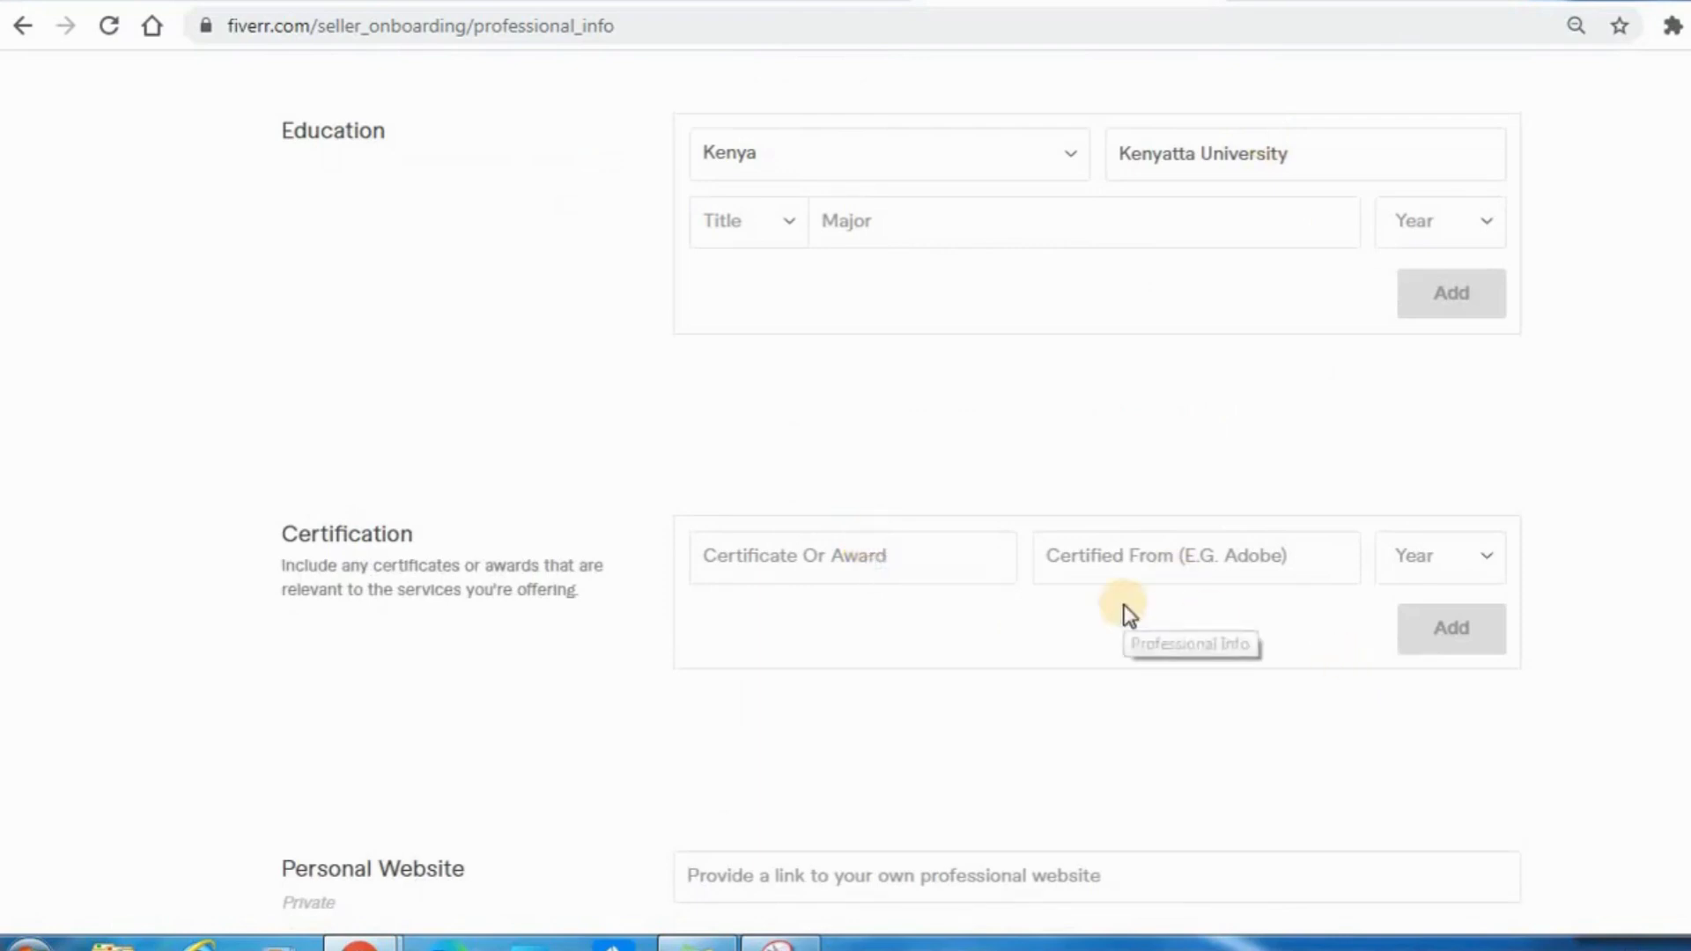
{"action": "scroll", "coordinate": [902, 484], "scroll_direction": "down", "scroll_amount": 3}
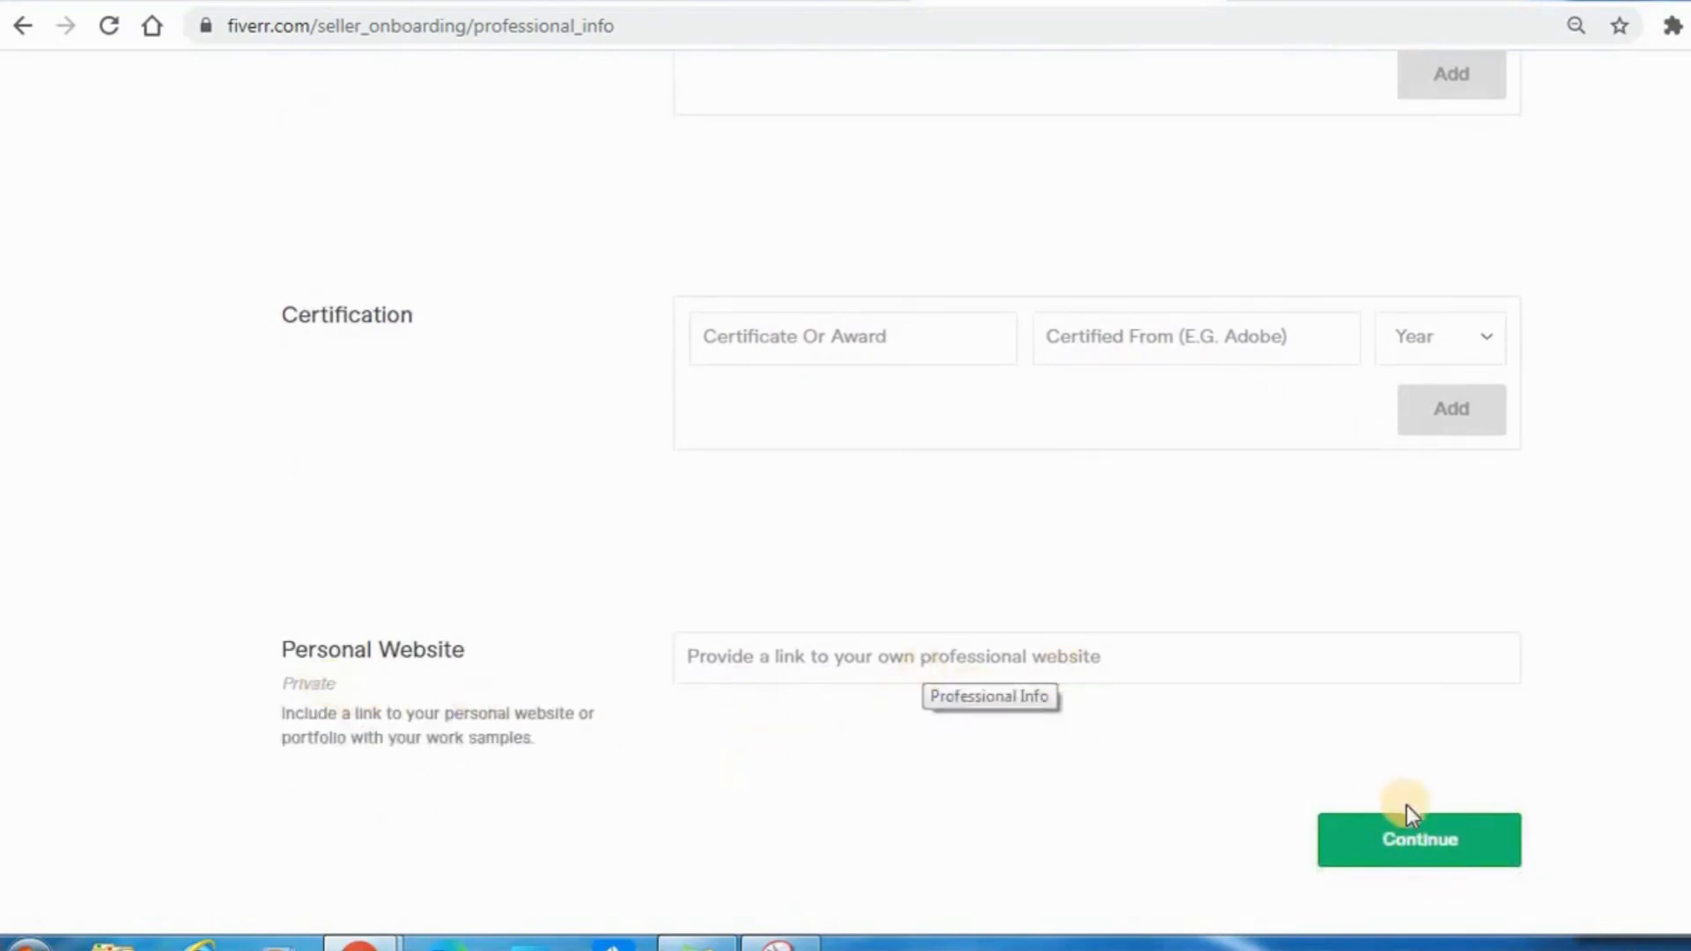
{"action": "left_click", "coordinate": [1407, 833]}
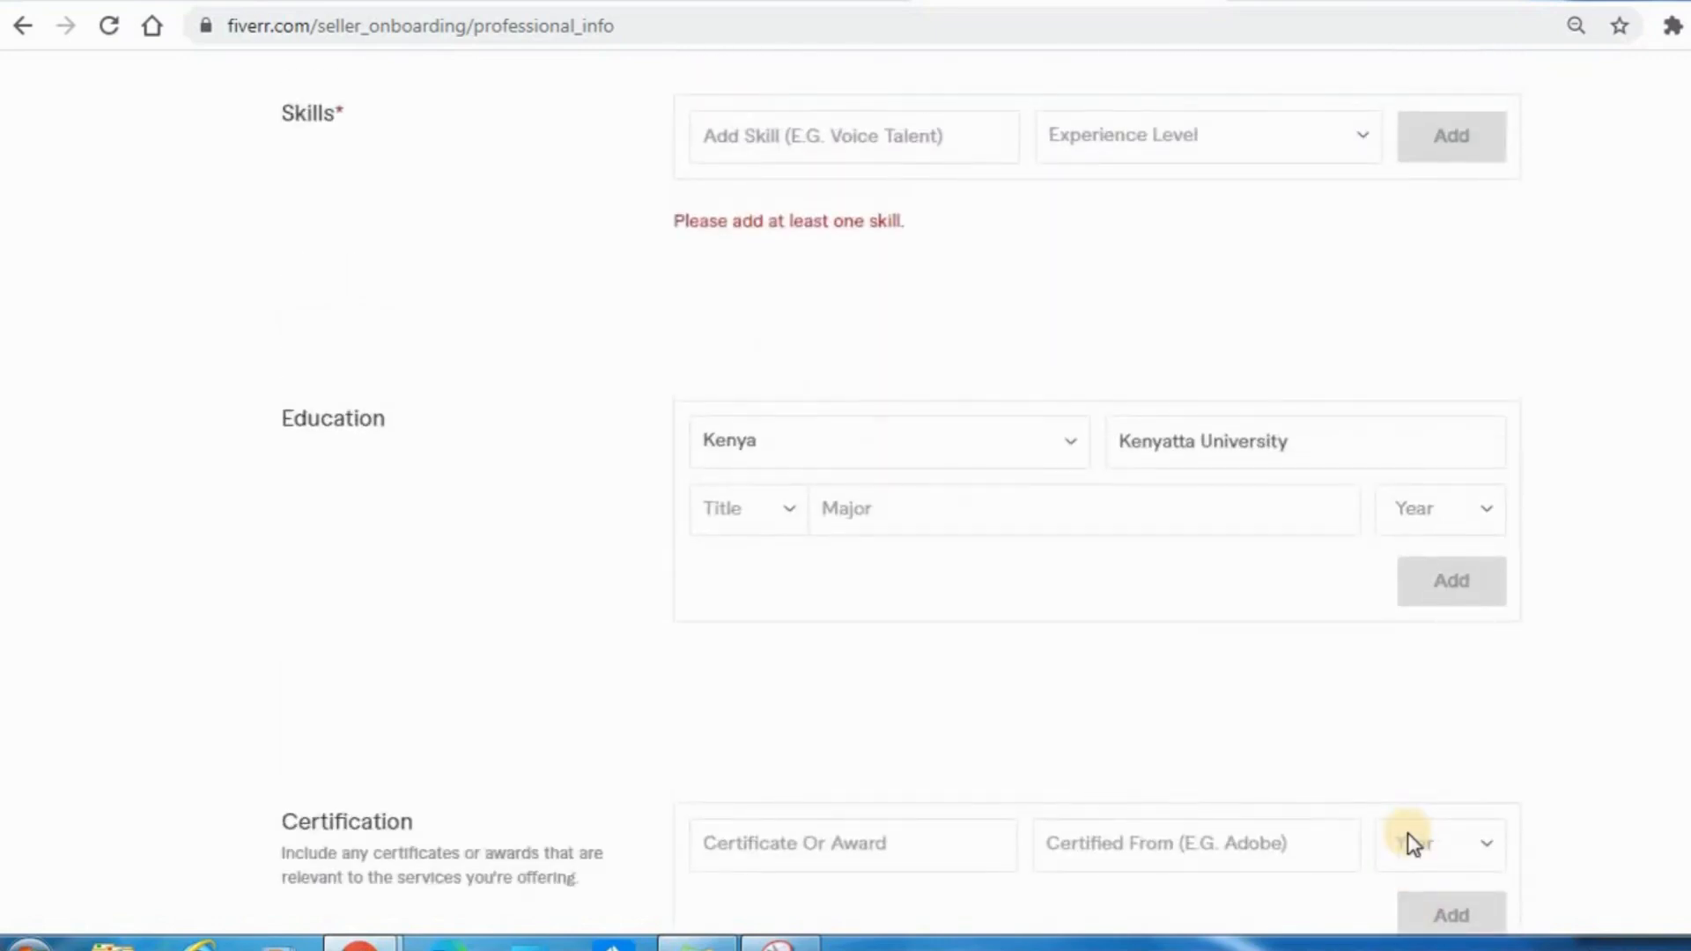
Add the suggested skill Background Removing with the Intermediate experience level.
{"action": "left_click", "coordinate": [807, 144]}
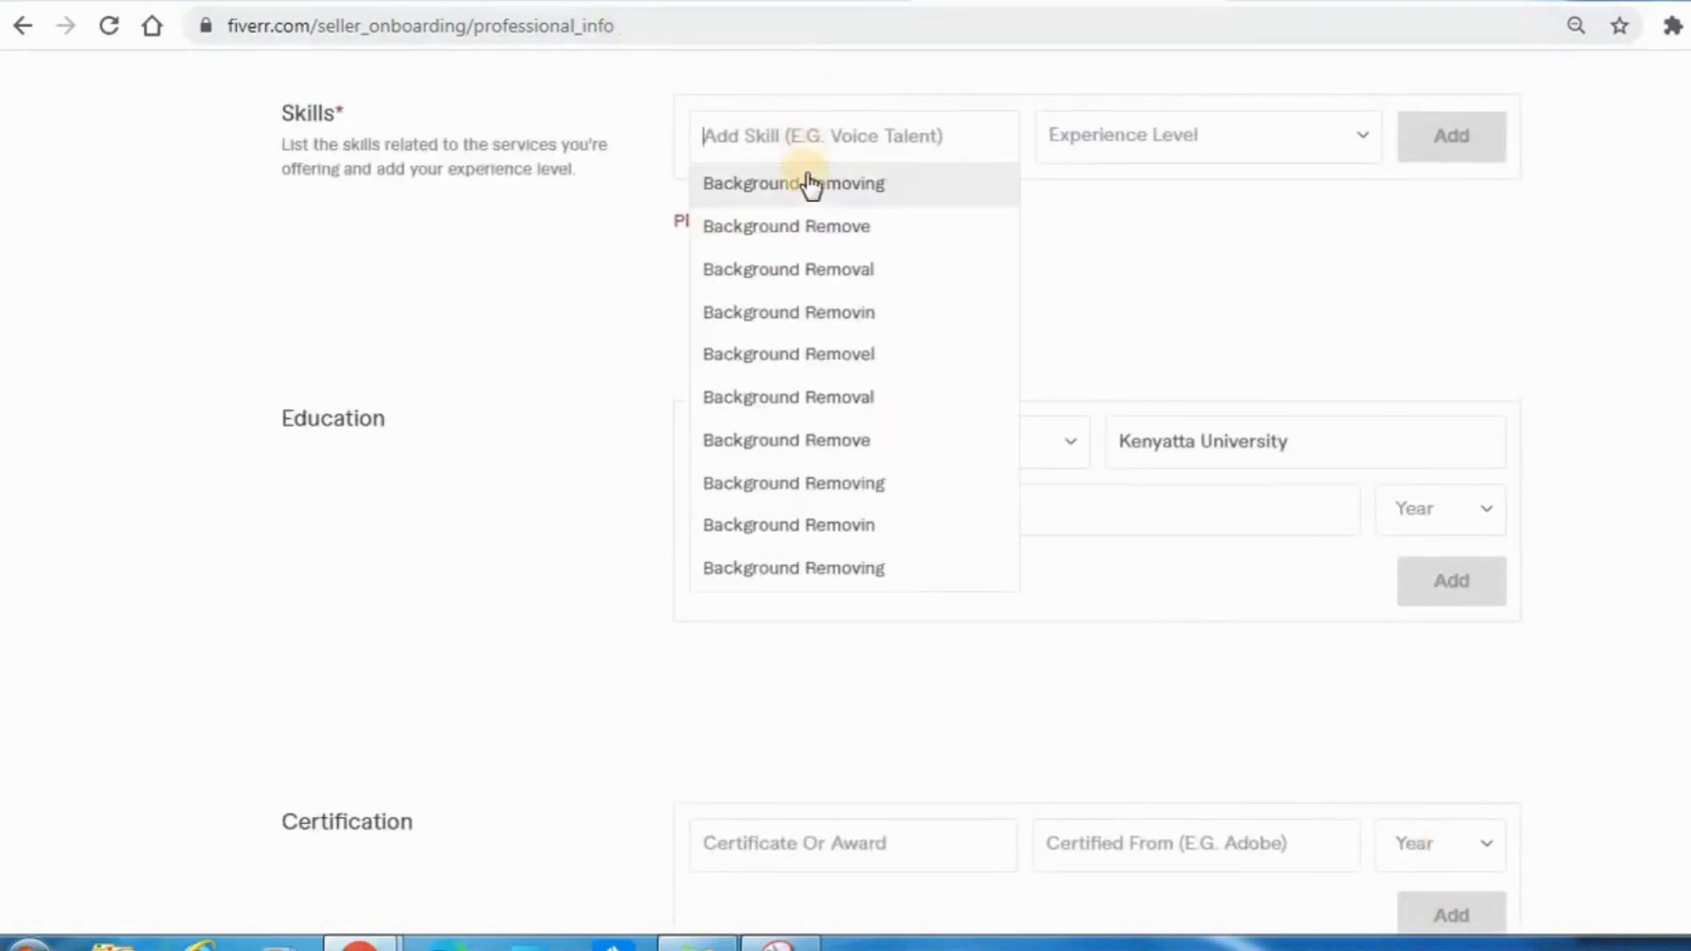
{"action": "left_click", "coordinate": [806, 182]}
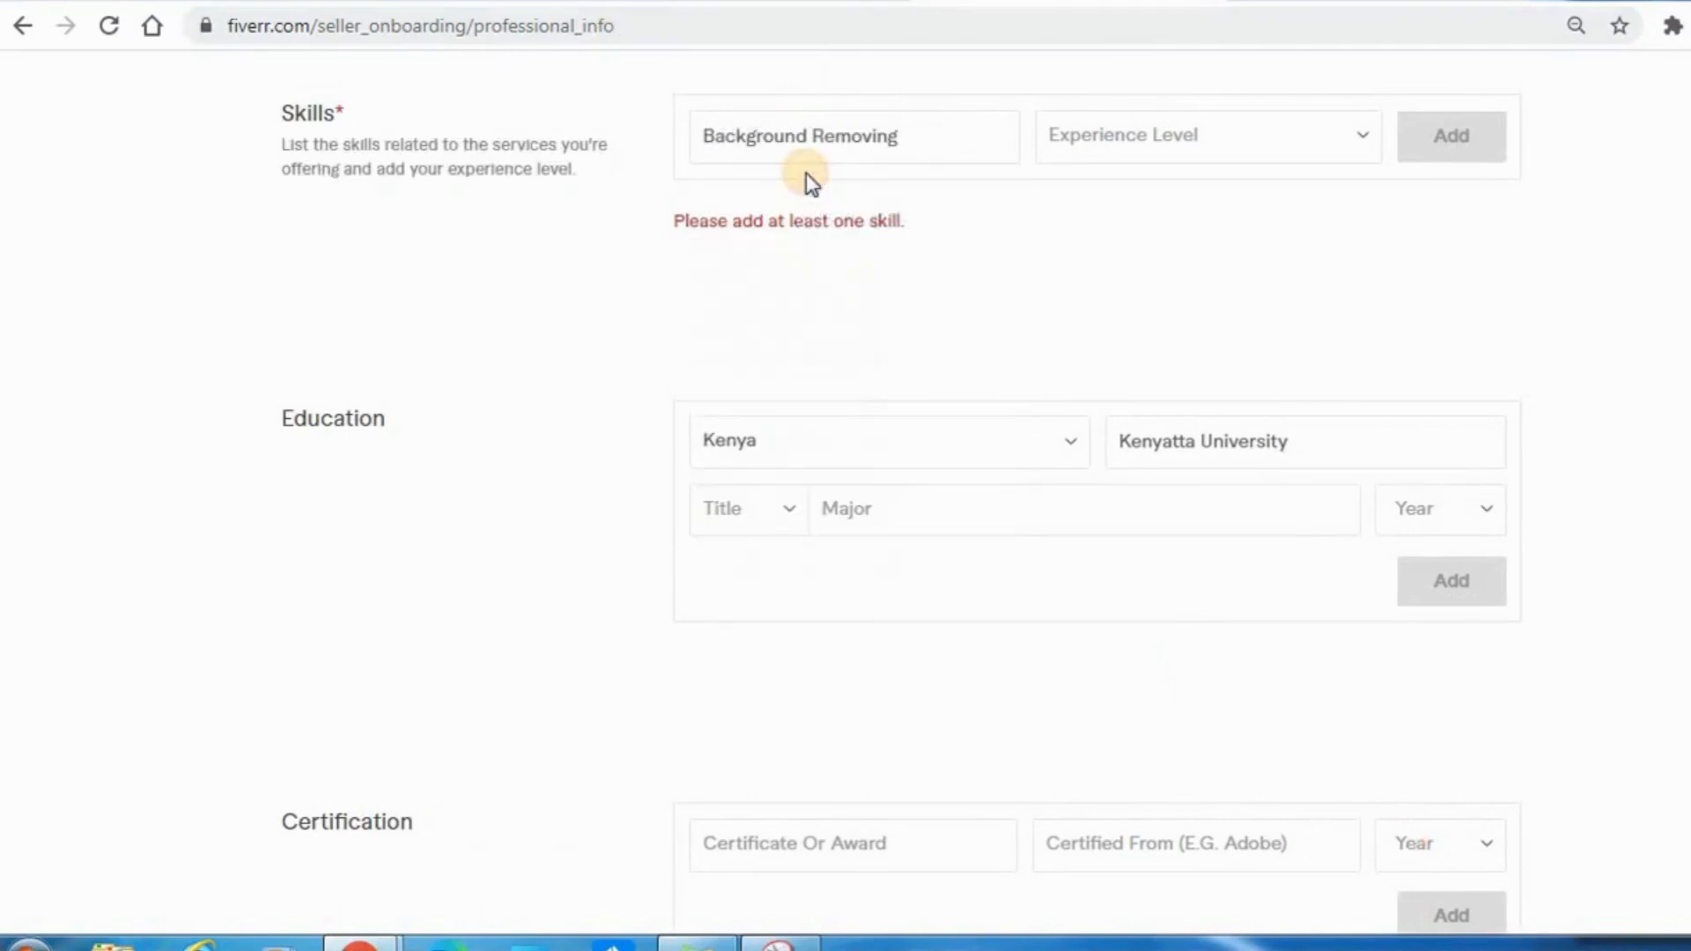
{"action": "left_click", "coordinate": [904, 135]}
{"action": "left_click", "coordinate": [1140, 379]}
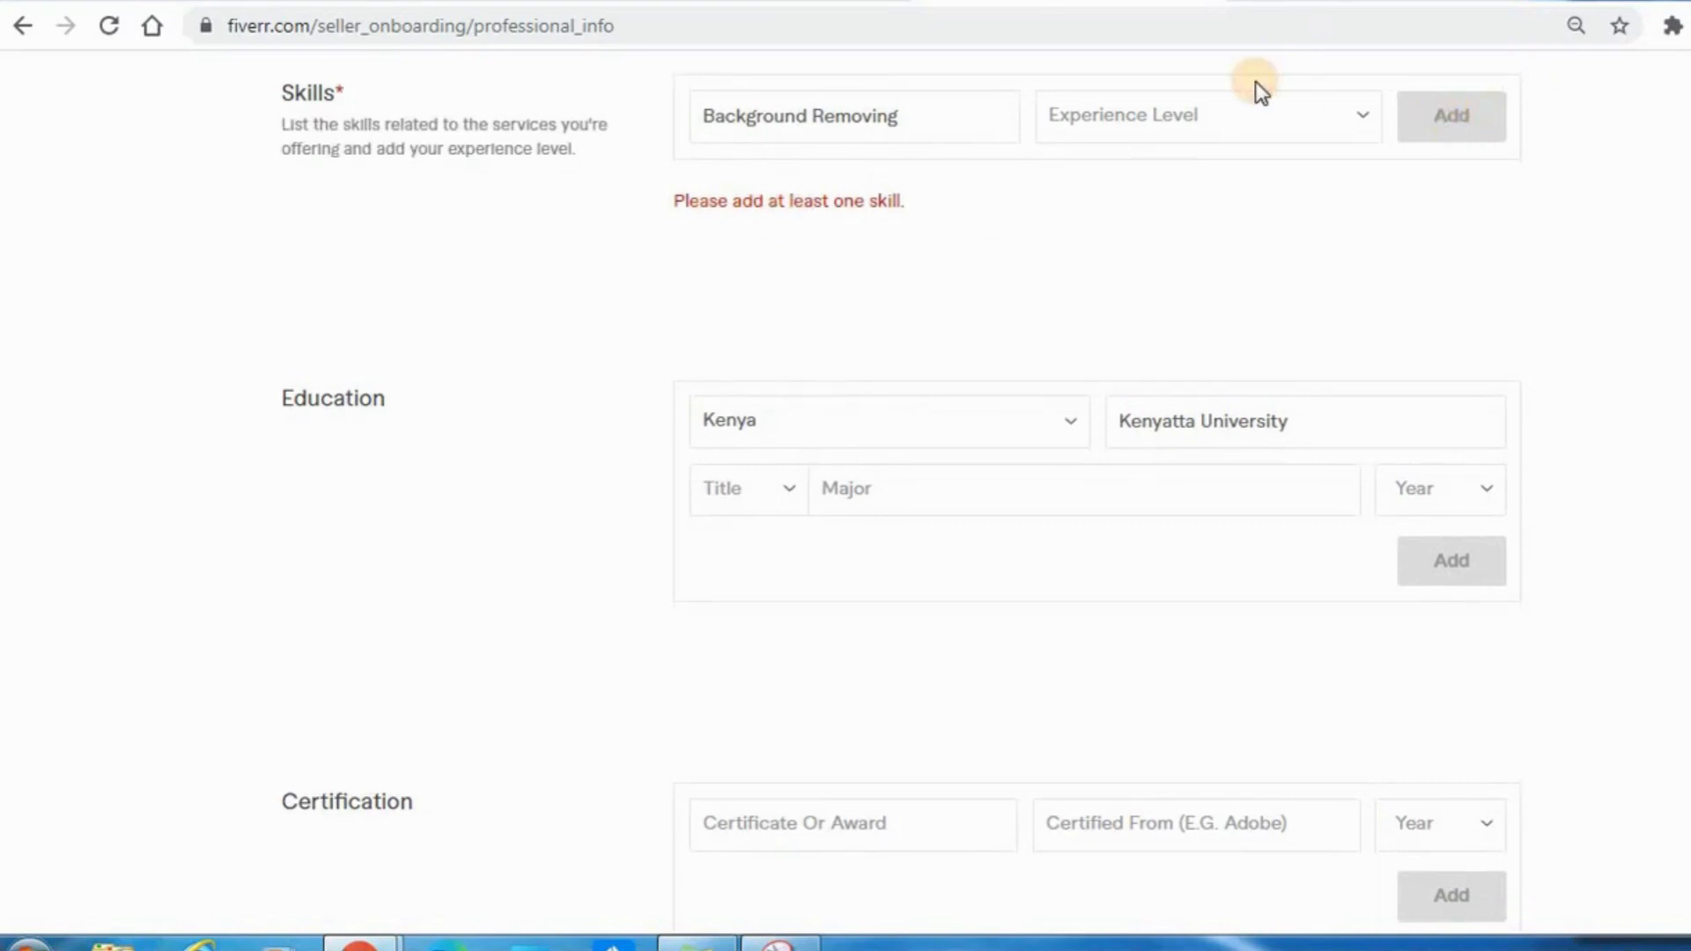
{"action": "left_click", "coordinate": [1255, 119]}
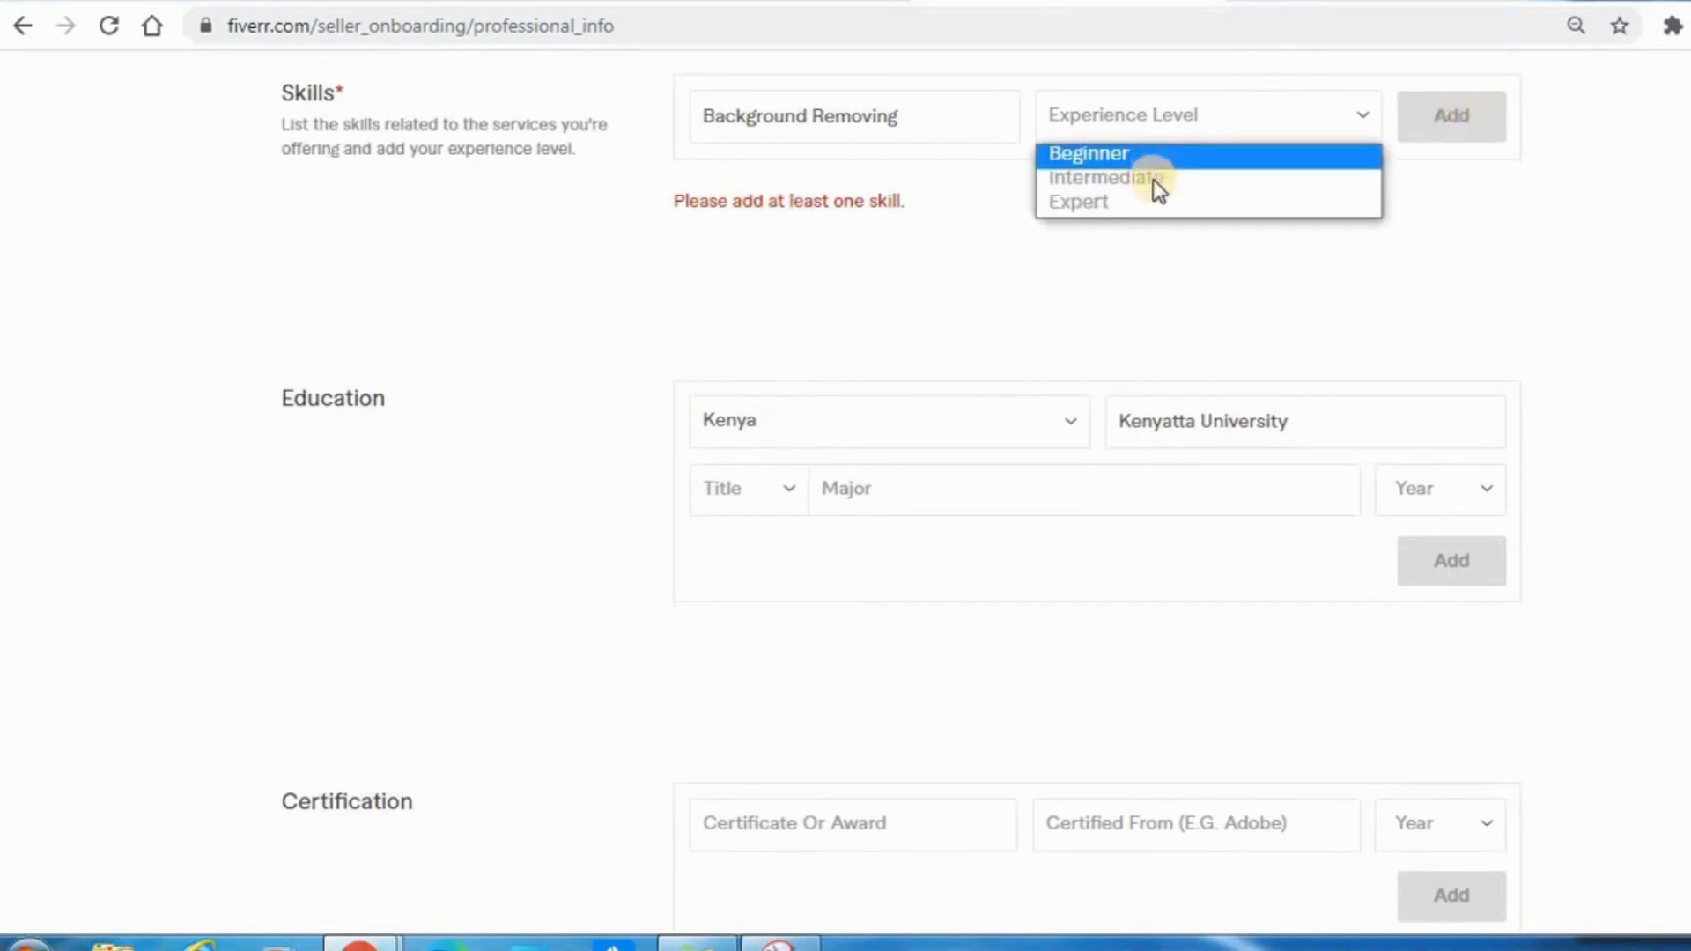
{"action": "left_click", "coordinate": [1154, 180]}
{"action": "left_click", "coordinate": [1462, 136]}
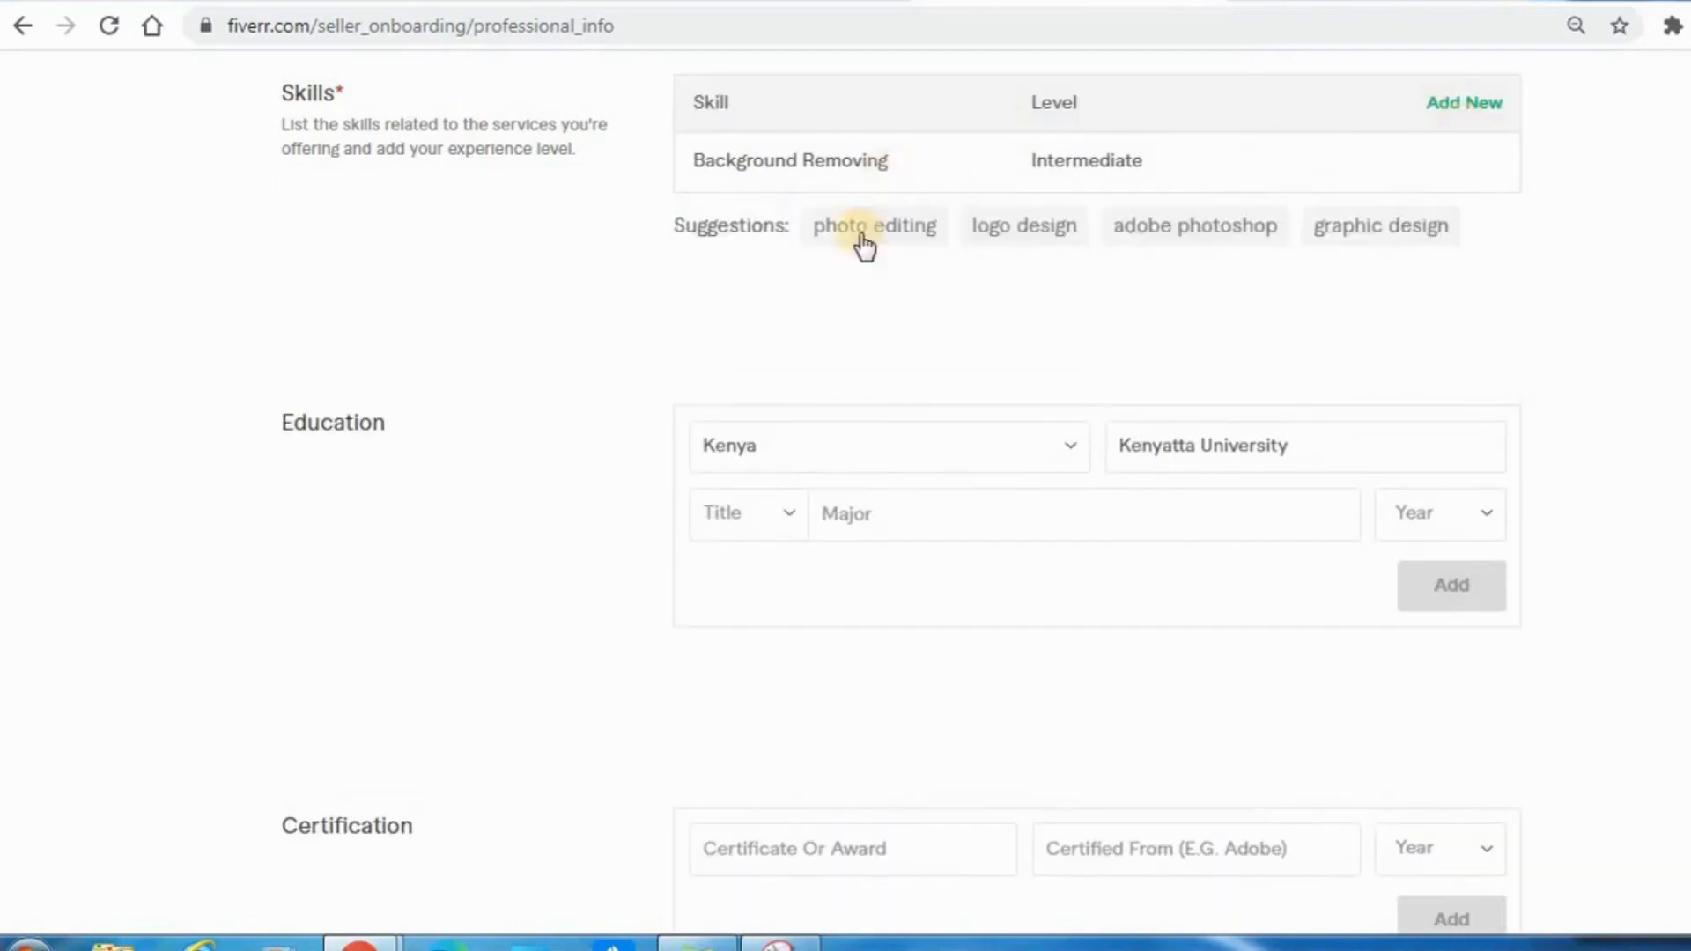
Add the suggested photo editing skill at Intermediate level.
{"action": "left_click", "coordinate": [883, 226]}
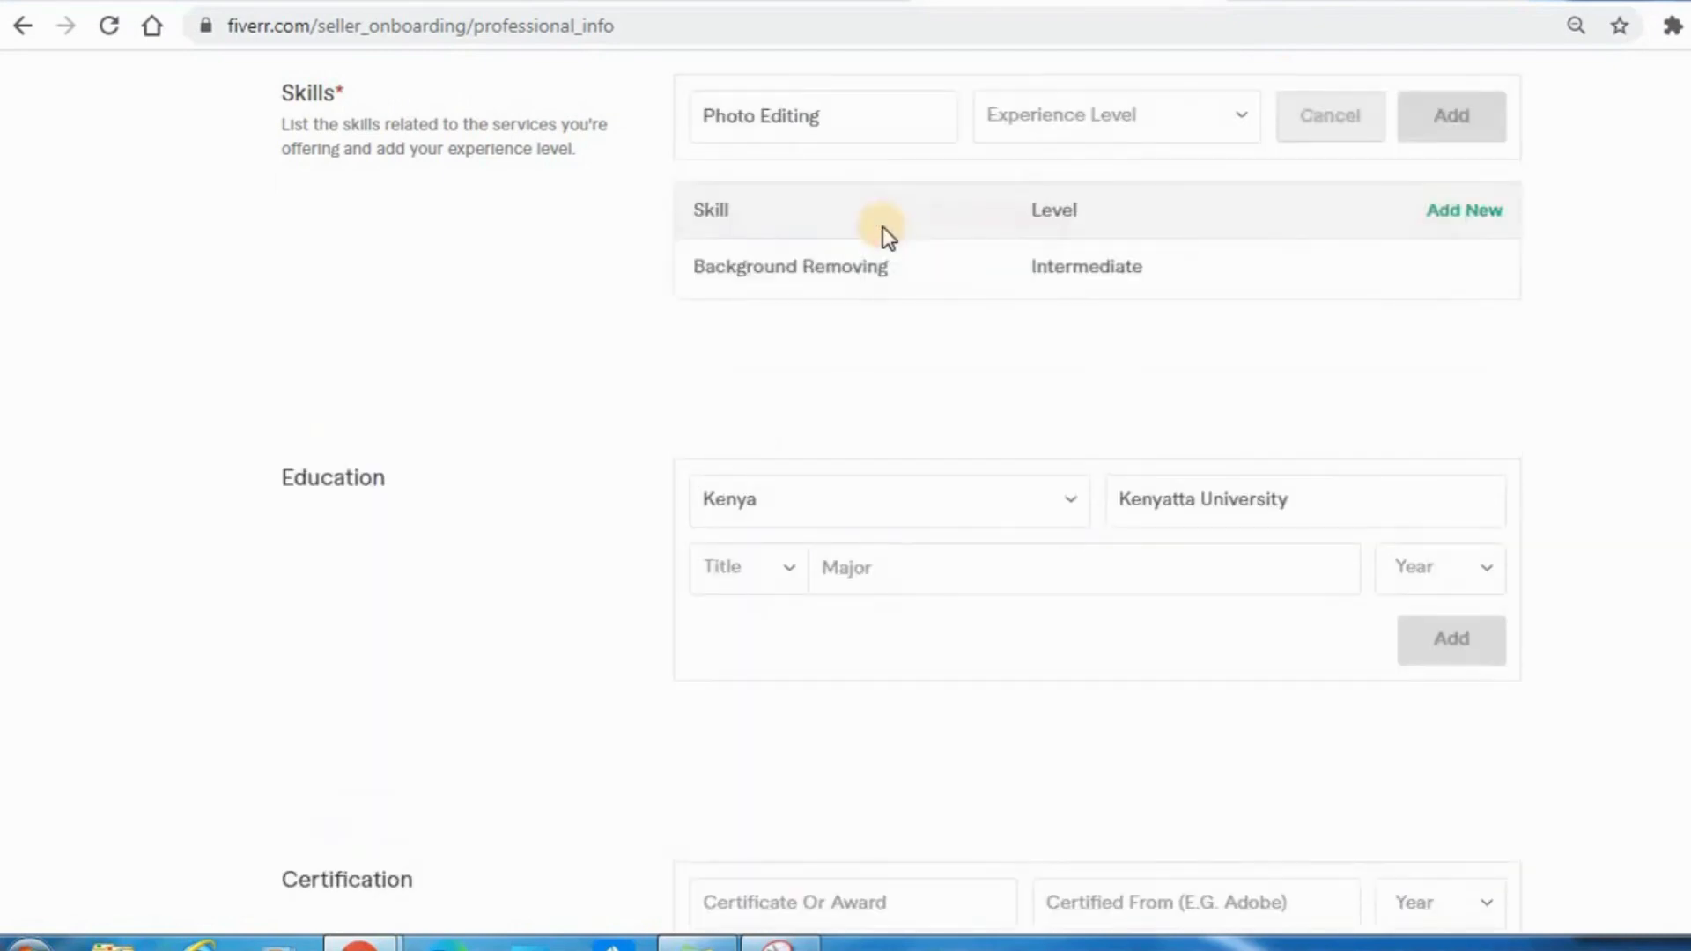
{"action": "left_click", "coordinate": [1117, 116]}
{"action": "left_click", "coordinate": [1110, 179]}
{"action": "left_click", "coordinate": [1442, 132]}
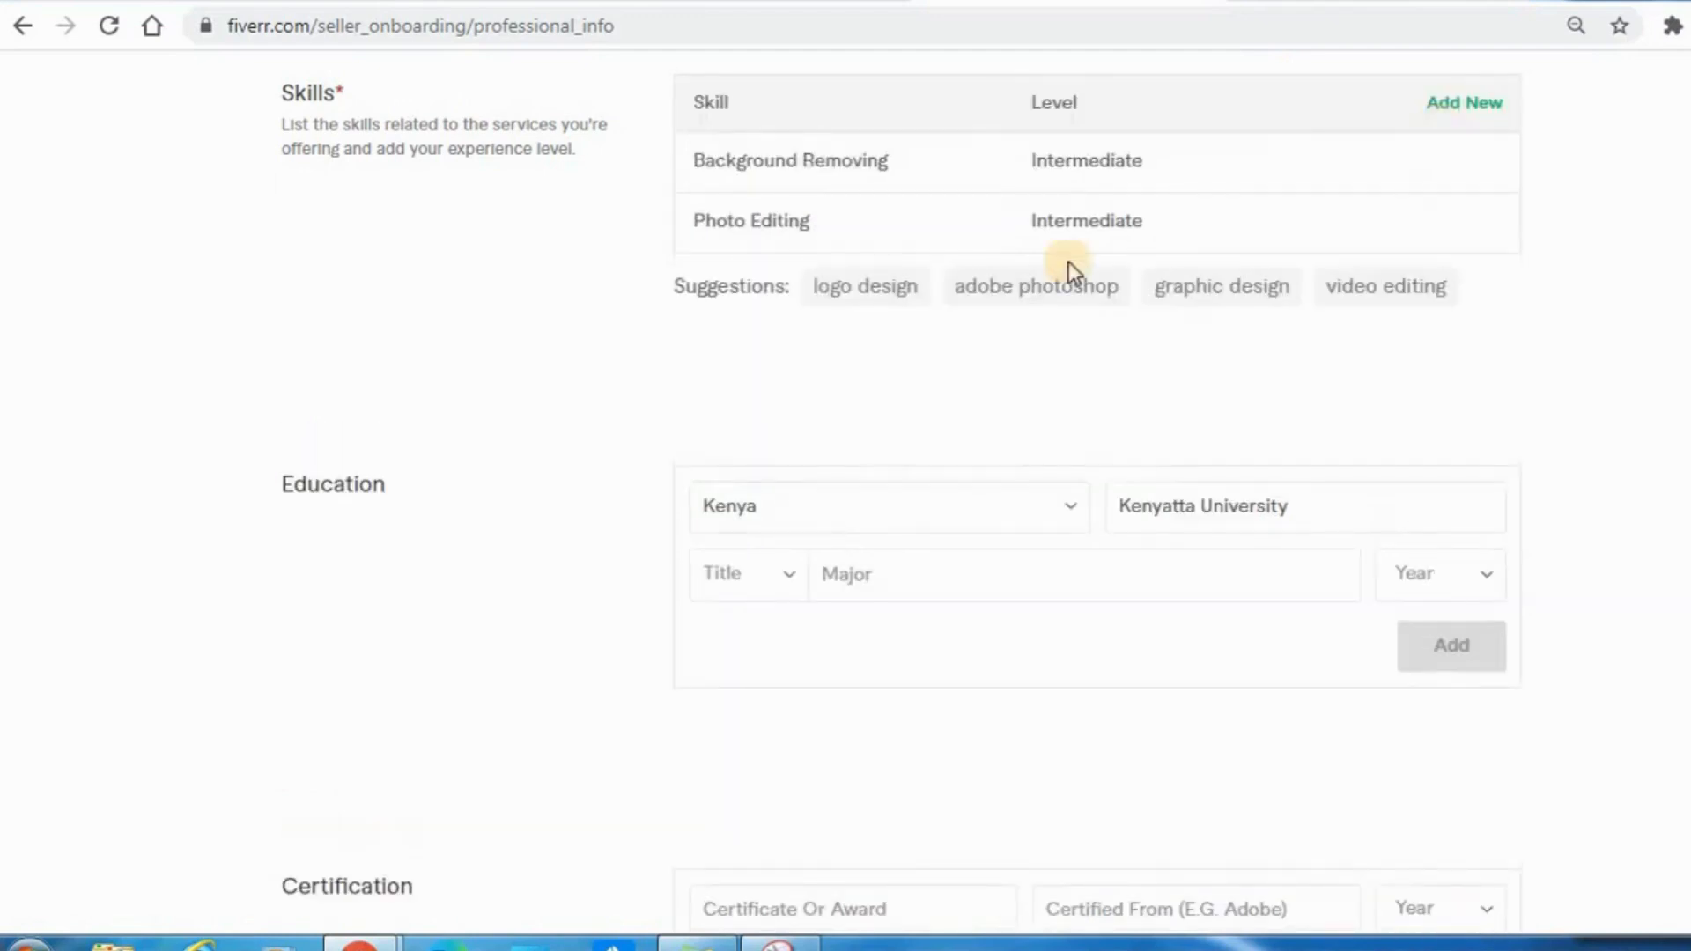
Add the suggested Adobe Photoshop skill at Intermediate level.
{"action": "left_click", "coordinate": [994, 292]}
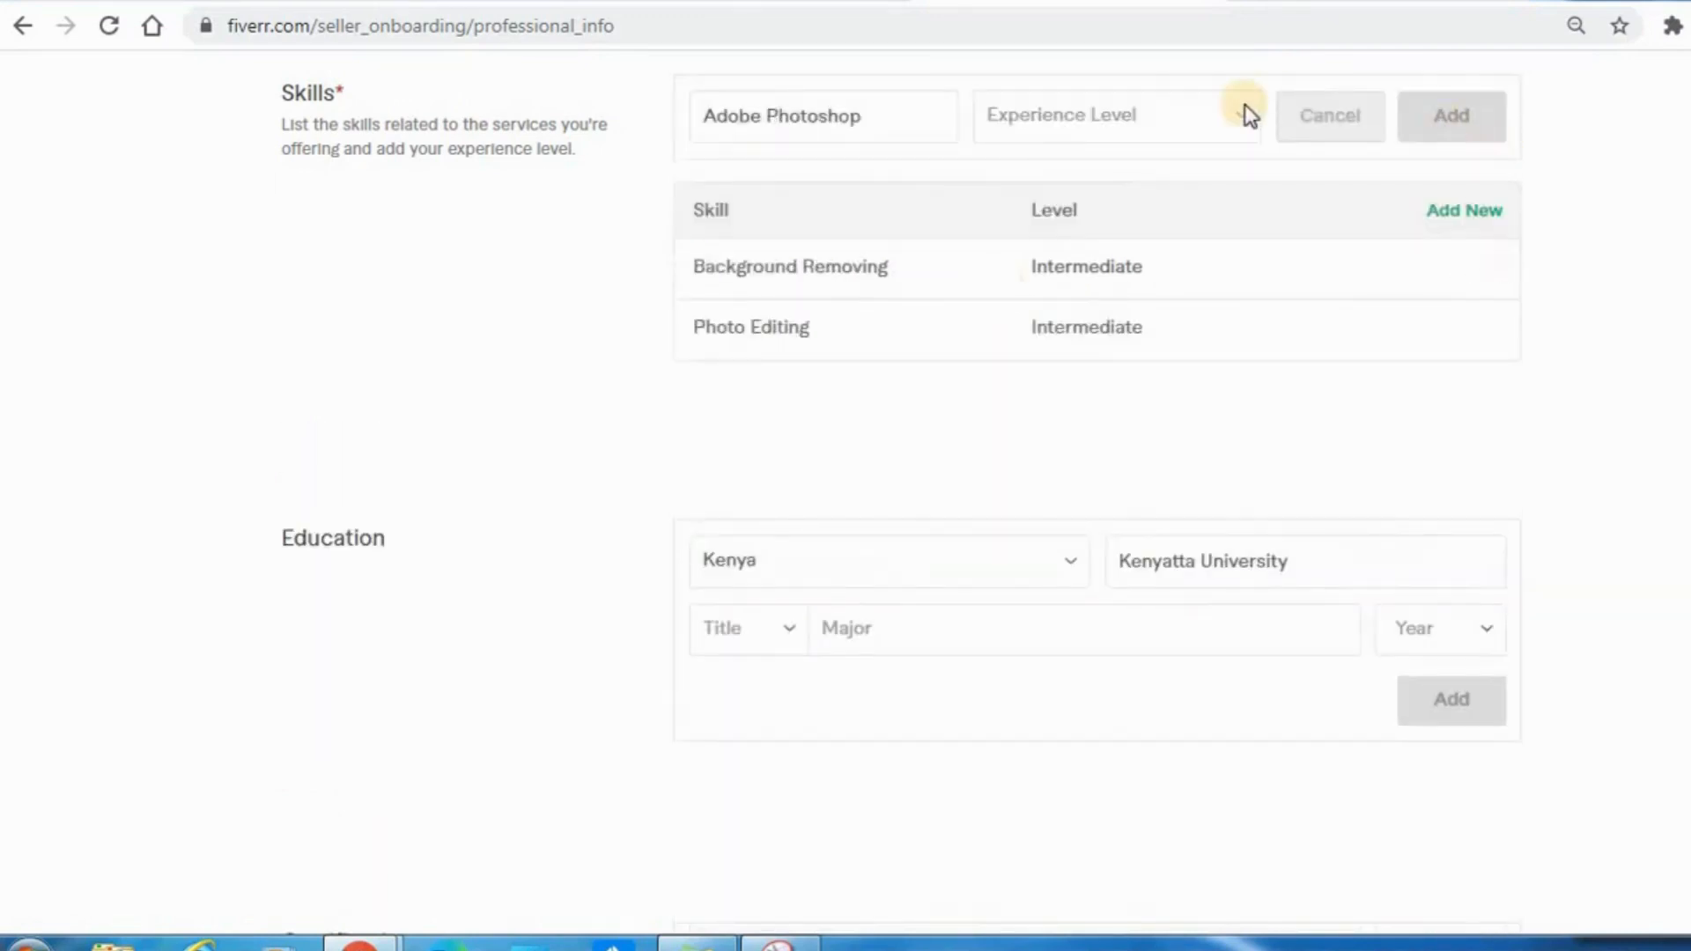
{"action": "left_click", "coordinate": [1223, 114]}
{"action": "left_click", "coordinate": [1150, 183]}
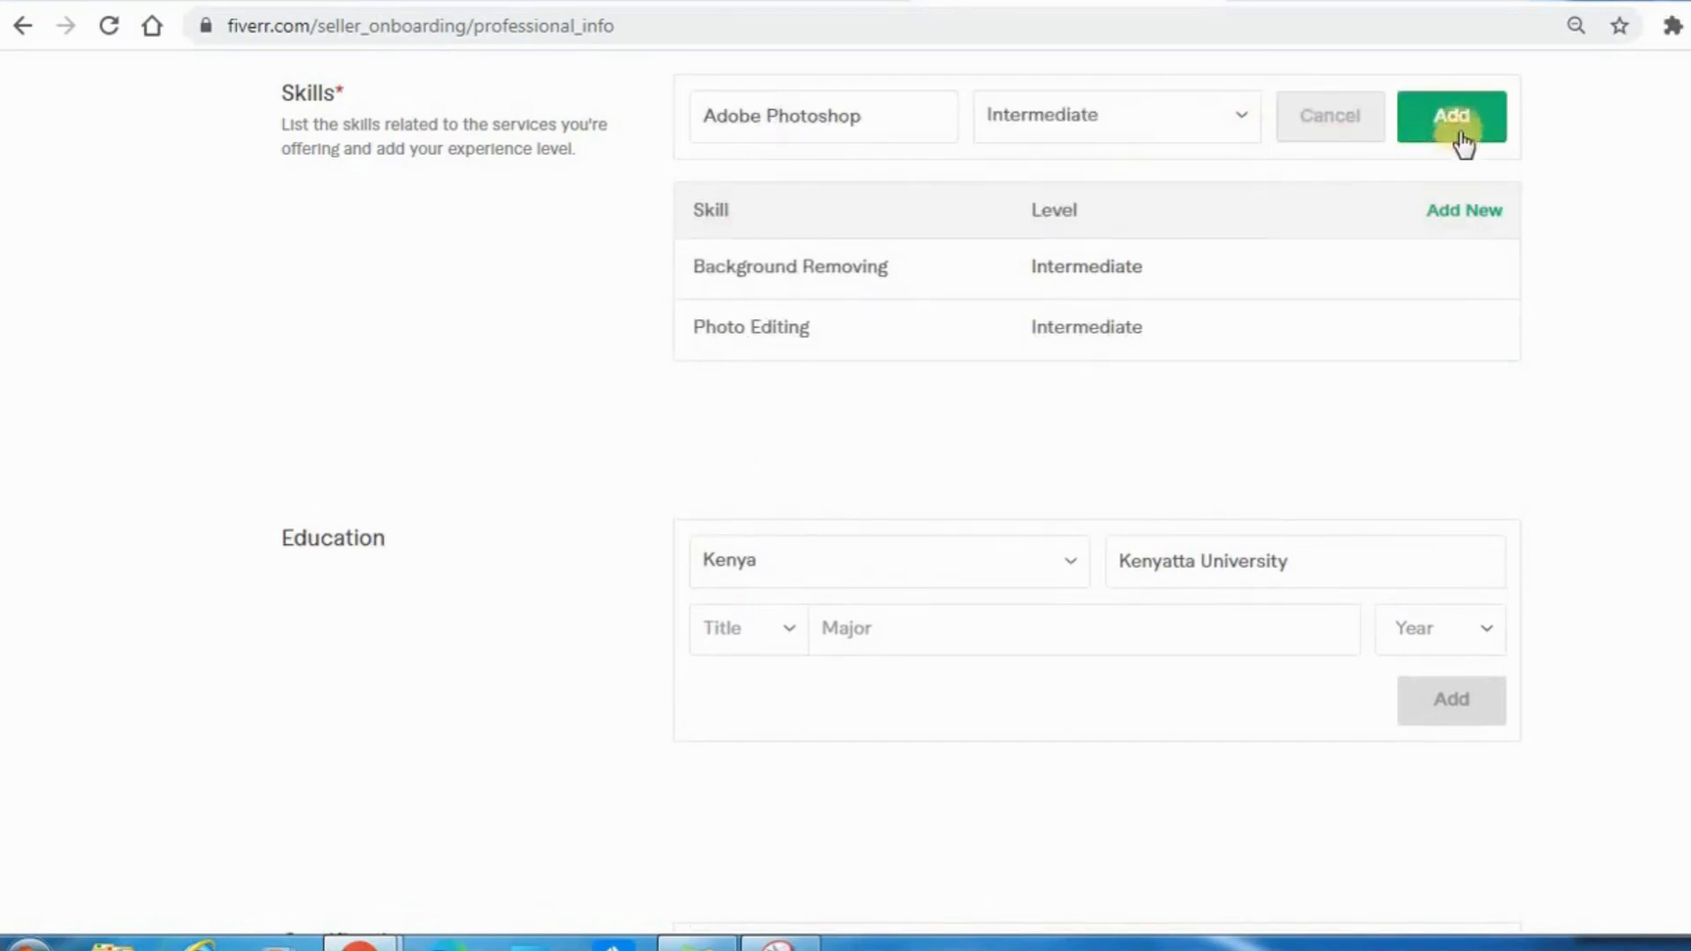
{"action": "left_click", "coordinate": [1455, 119]}
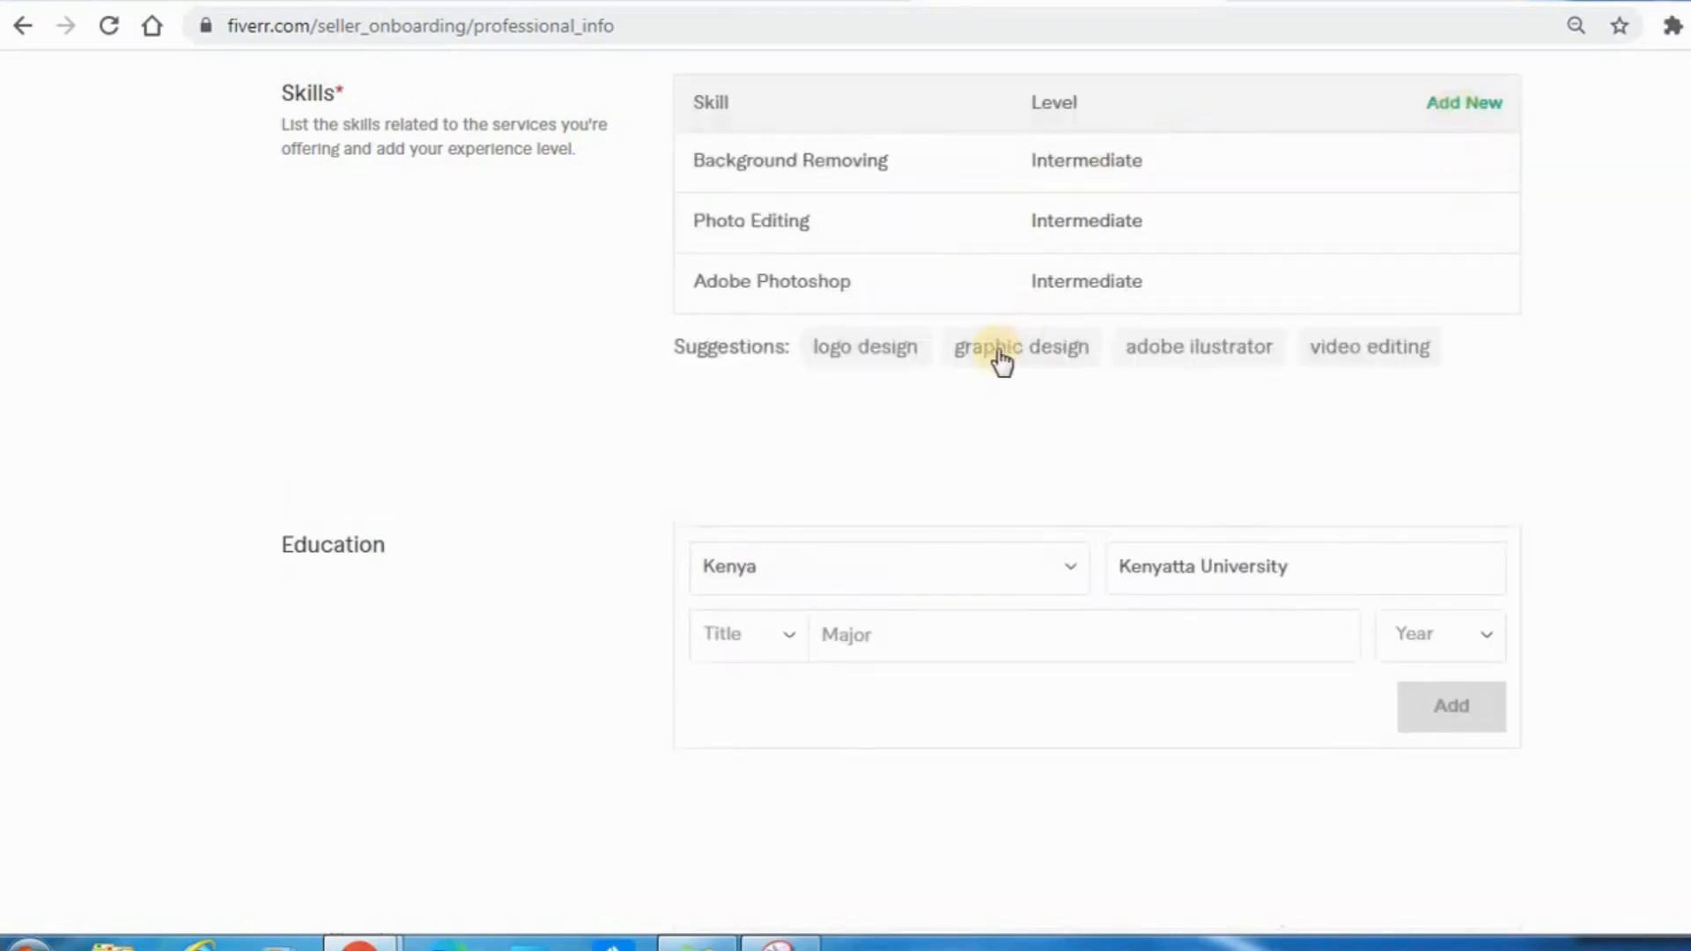
Add the suggested Graphic Design skill at Intermediate level and submit the professional info to continue to Linked Accounts.
{"action": "left_click", "coordinate": [999, 357]}
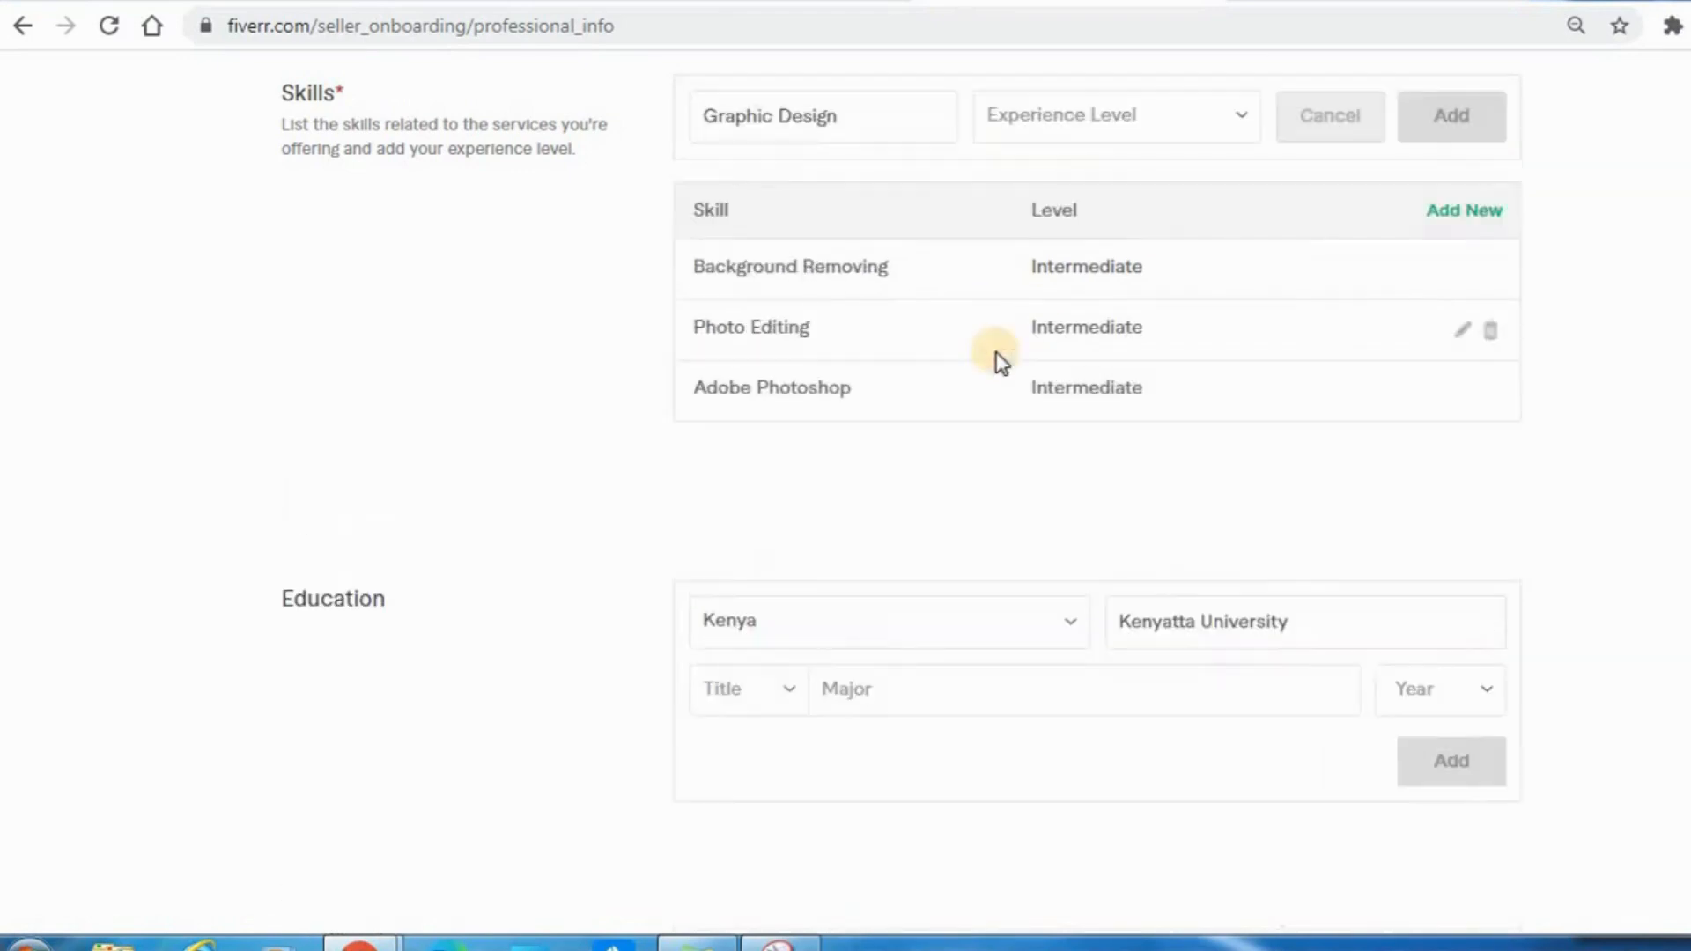
{"action": "left_click", "coordinate": [1173, 117]}
{"action": "left_click", "coordinate": [1125, 173]}
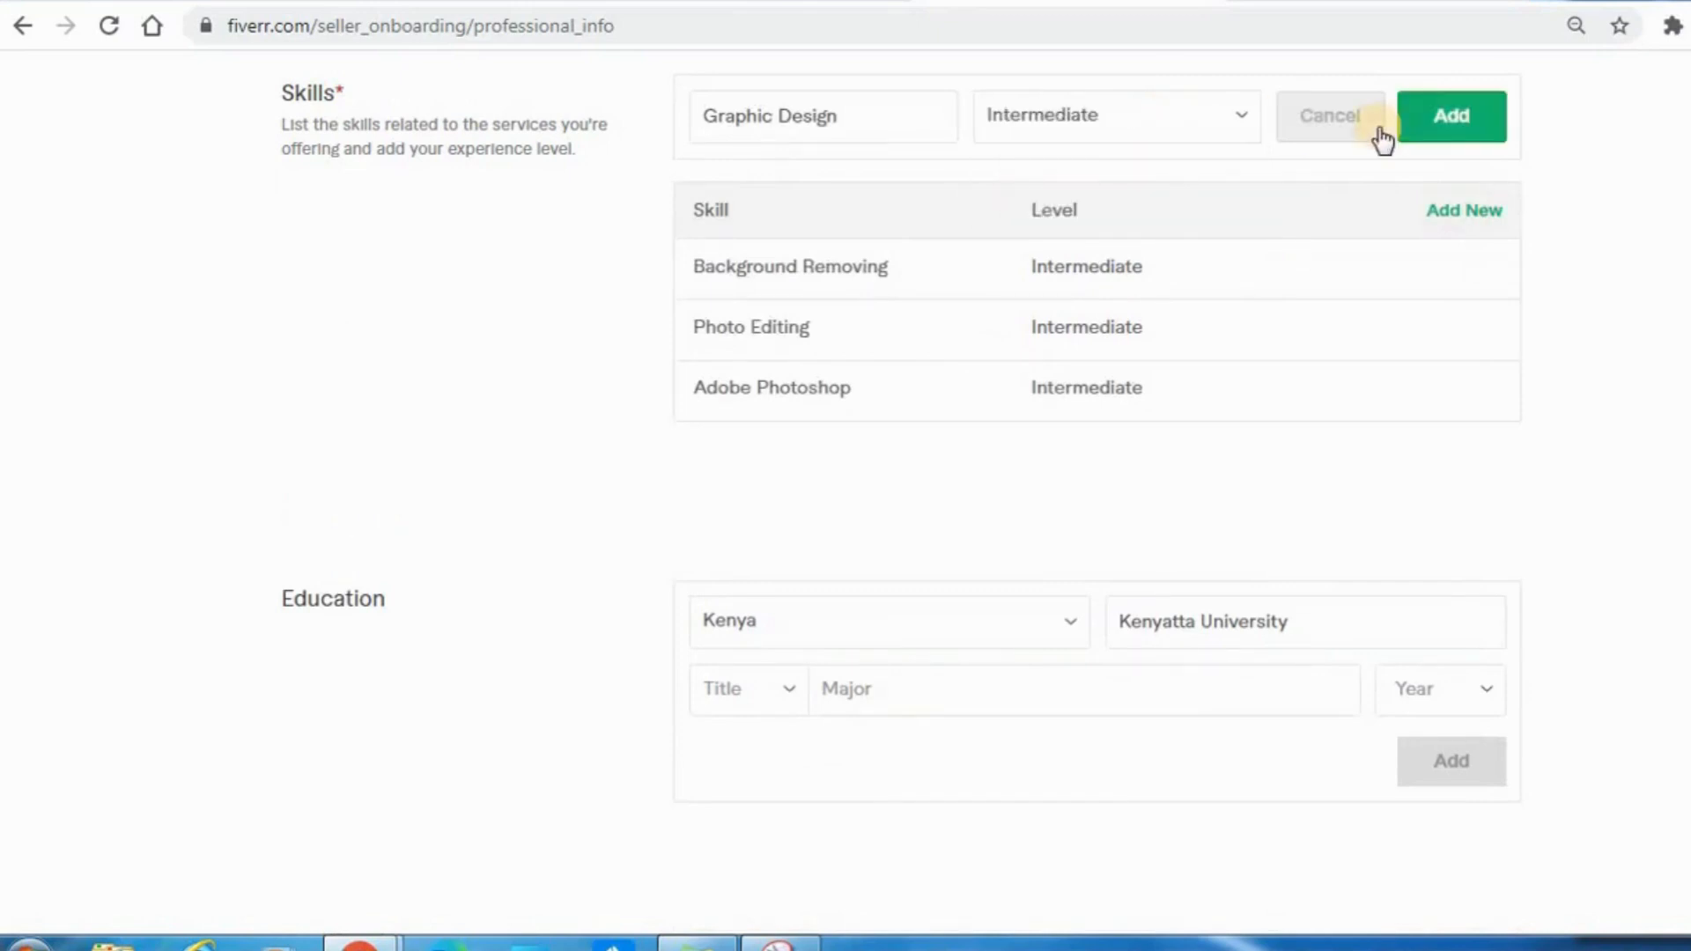
{"action": "left_click", "coordinate": [1441, 128]}
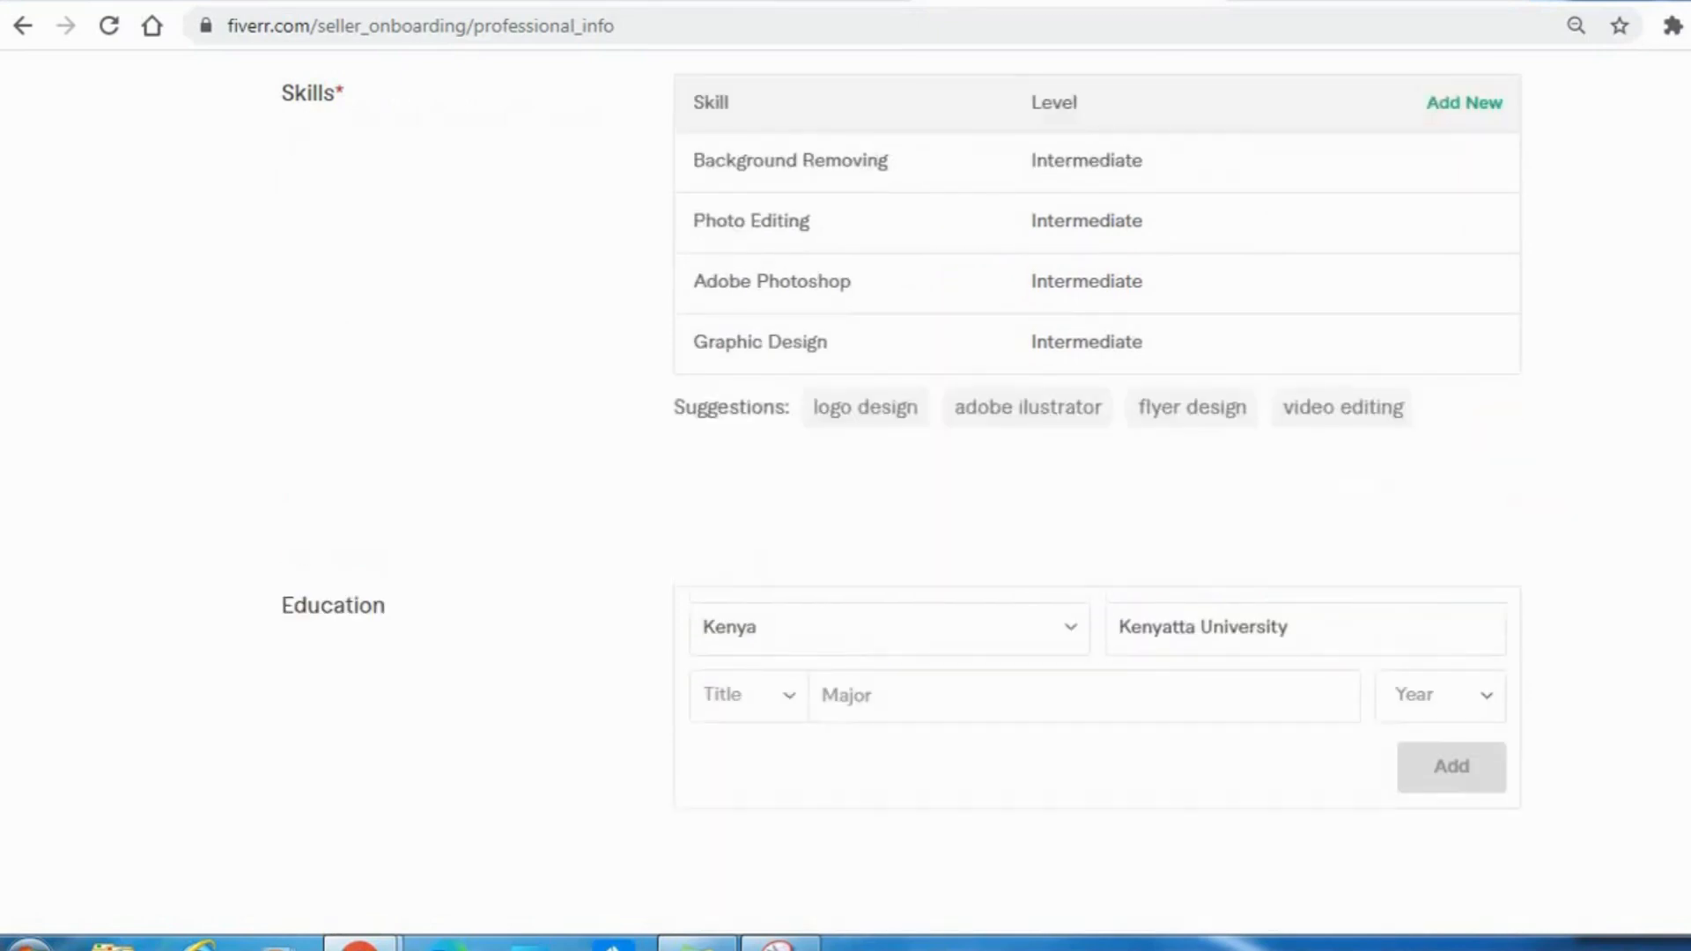
{"action": "scroll", "coordinate": [846, 484], "scroll_direction": "down", "scroll_amount": 8}
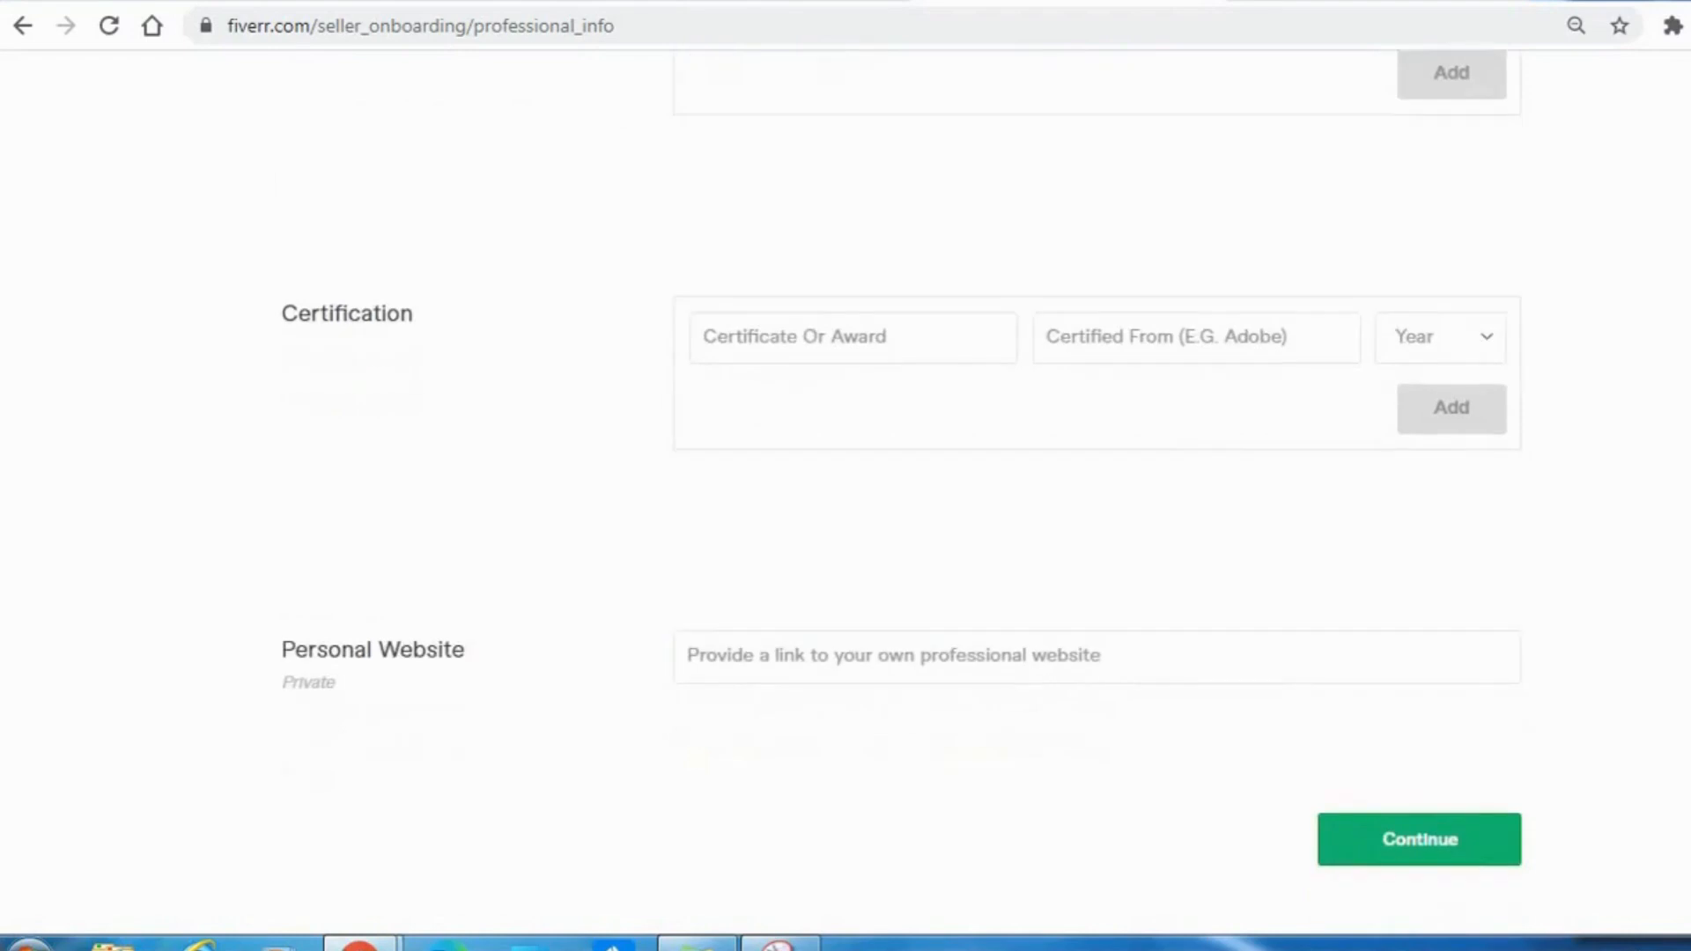
{"action": "left_click", "coordinate": [1410, 853]}
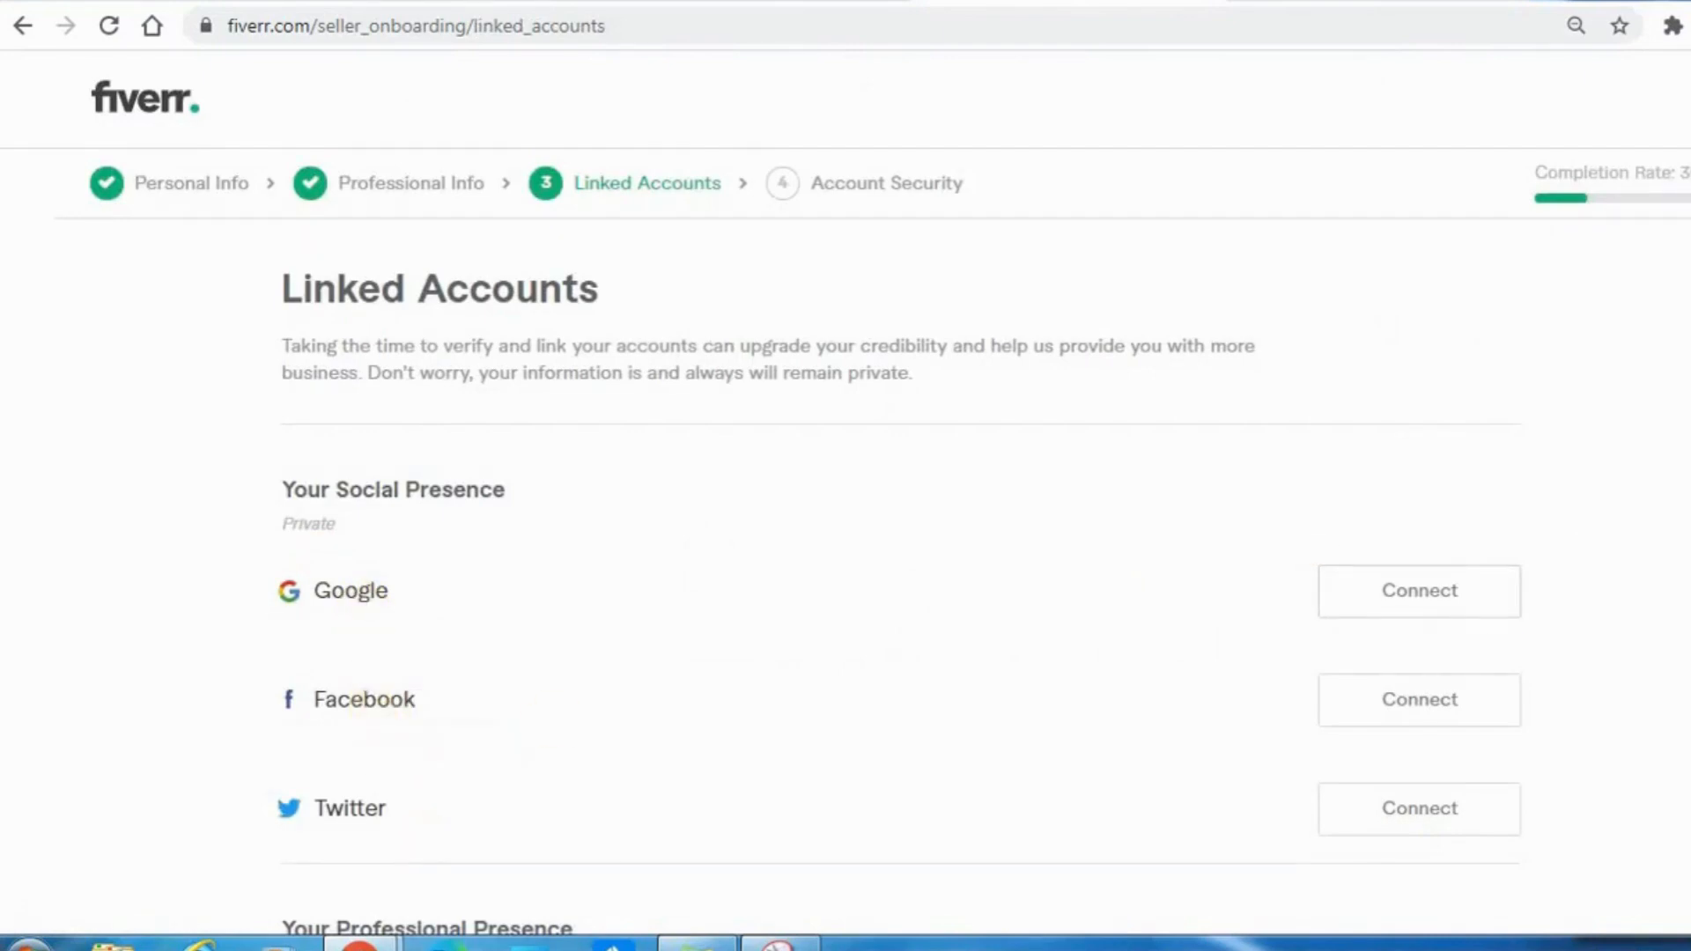
Review the social and professional account options, leave them all unconnected and continue to Account Security.
{"action": "scroll", "coordinate": [845, 508], "scroll_direction": "down", "scroll_amount": 3}
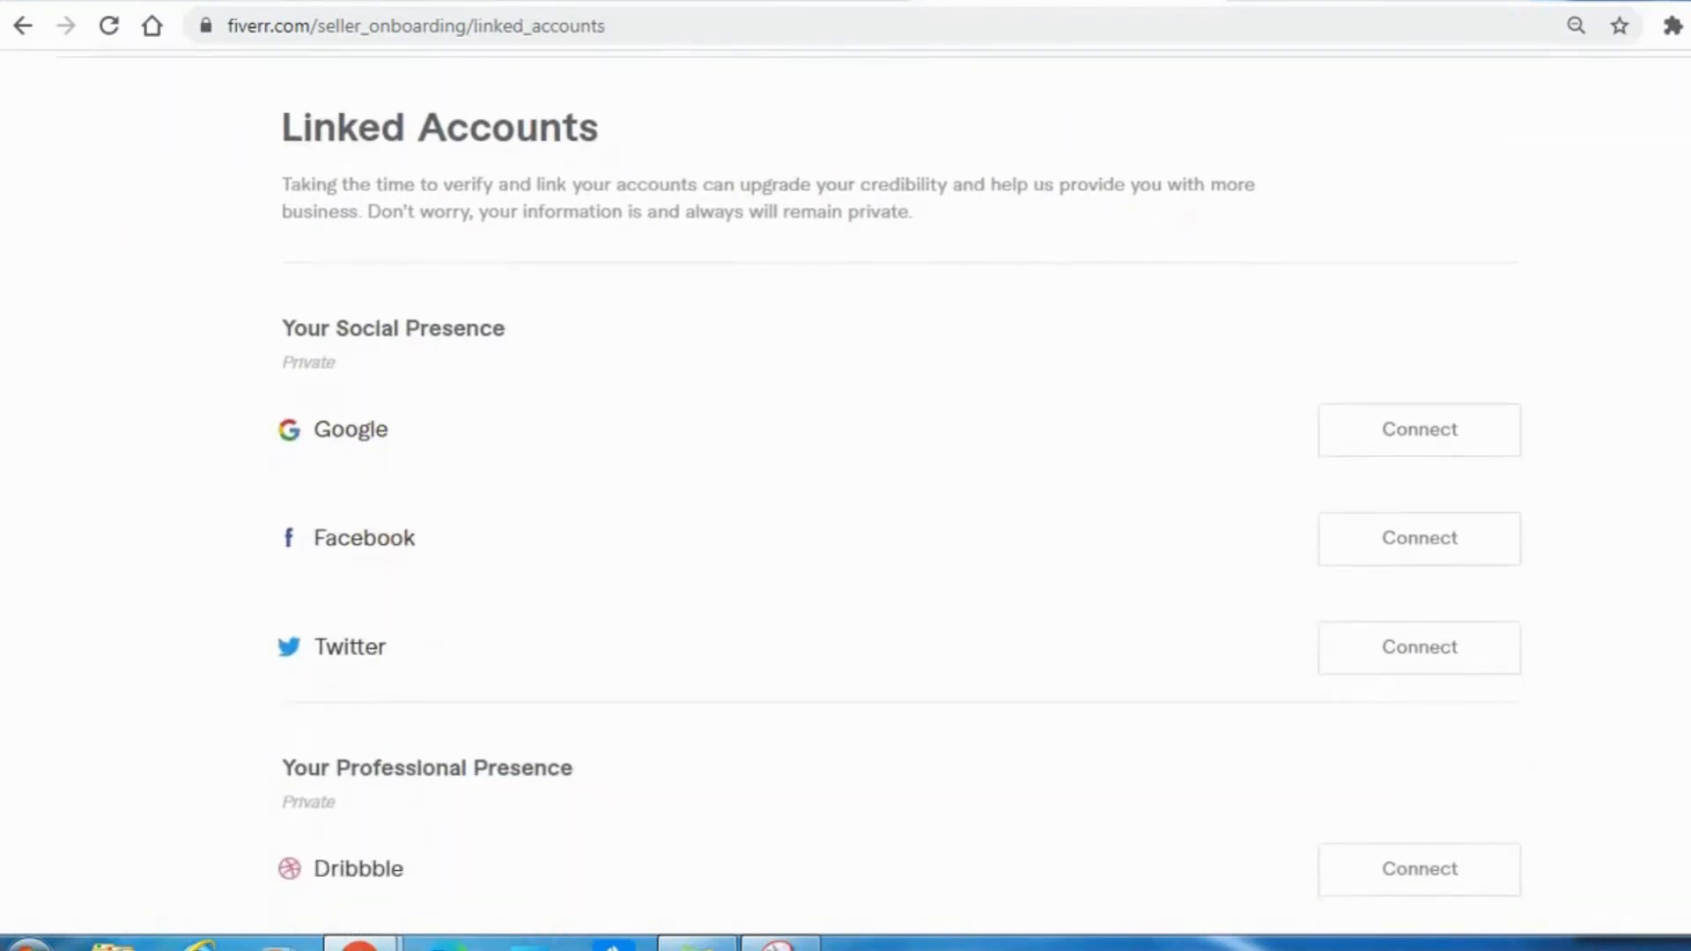
{"action": "scroll", "coordinate": [845, 508], "scroll_direction": "down", "scroll_amount": 3}
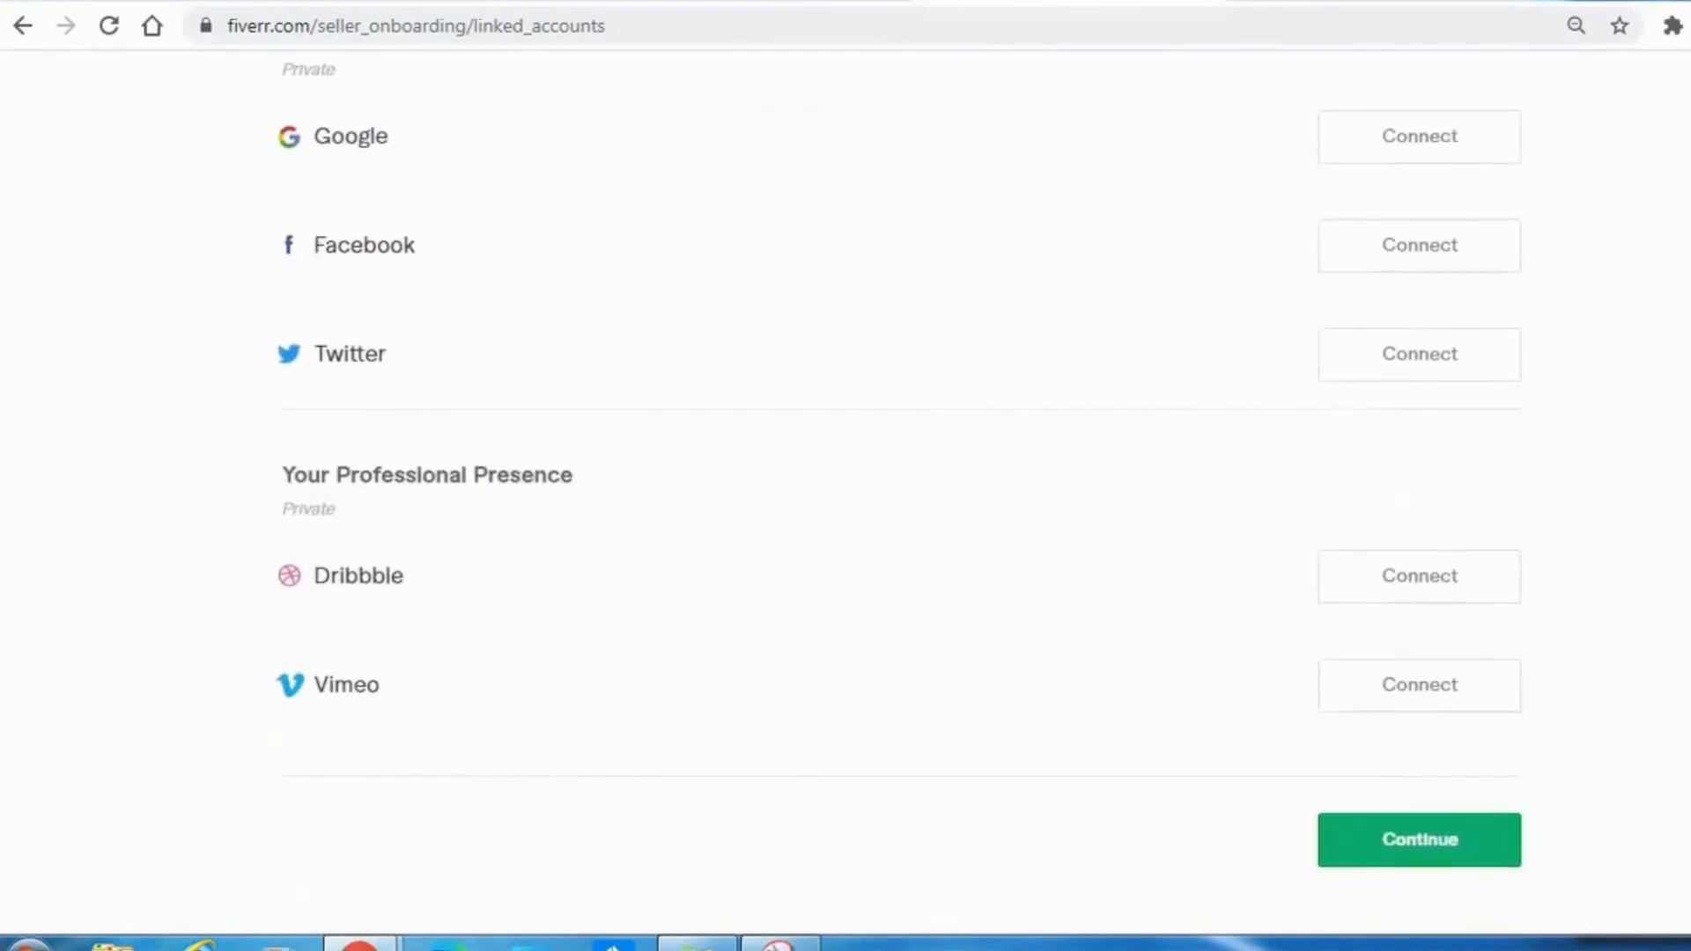
{"action": "scroll", "coordinate": [1215, 633], "scroll_direction": "up", "scroll_amount": 1}
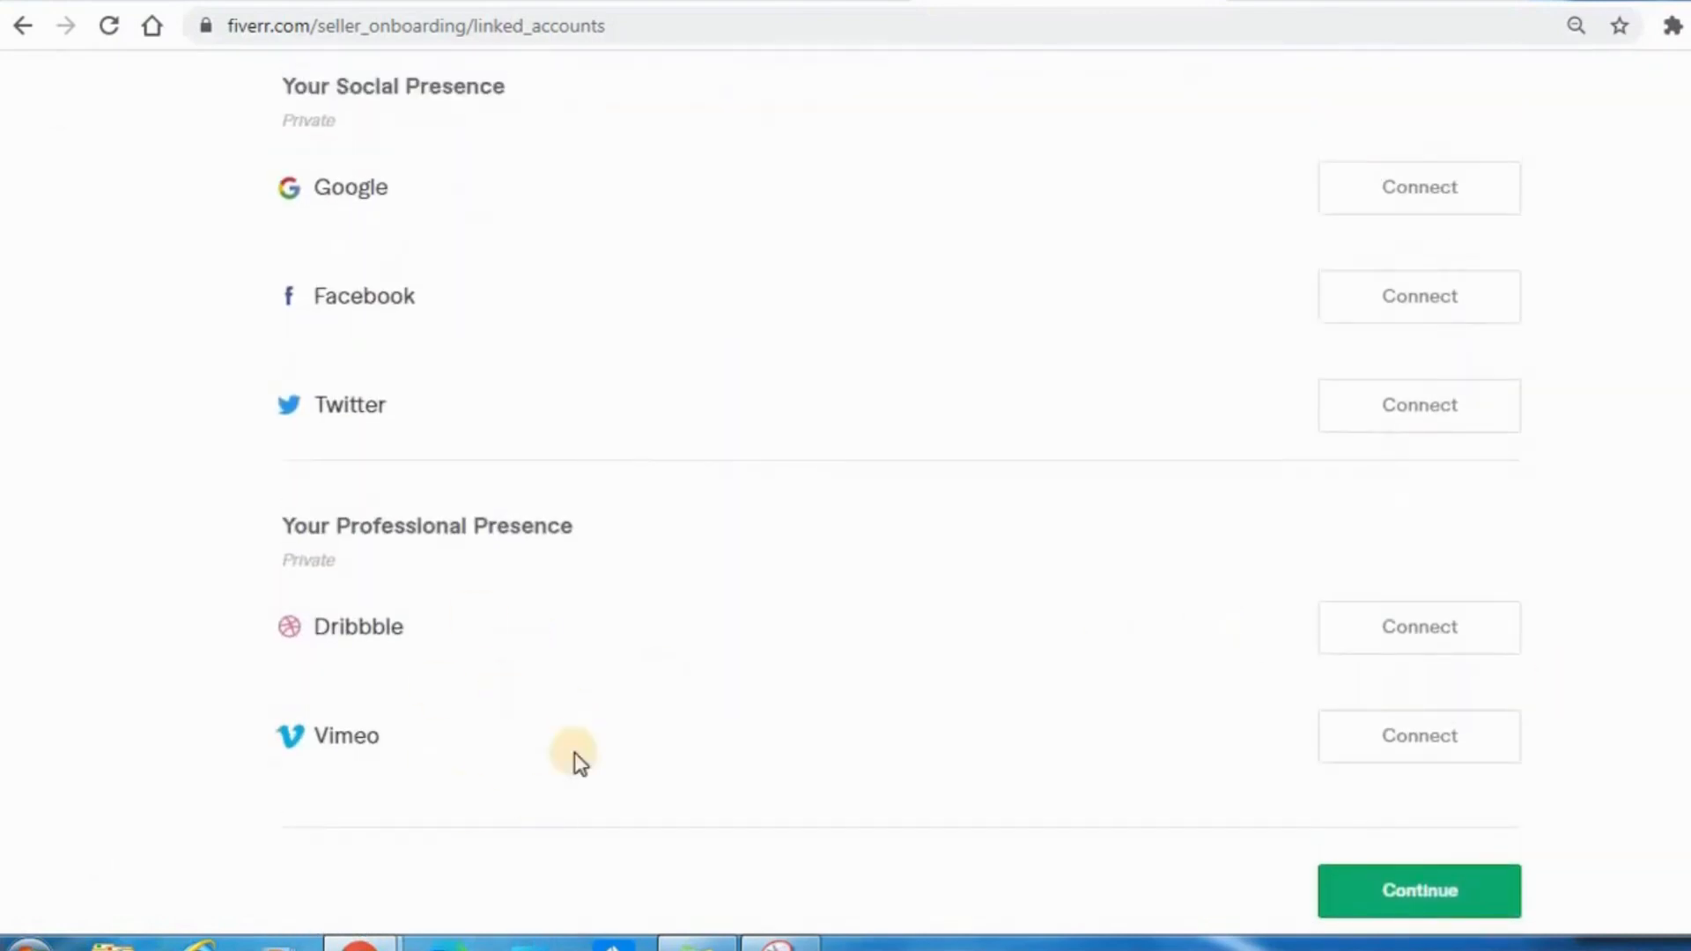
{"action": "left_click", "coordinate": [1394, 894]}
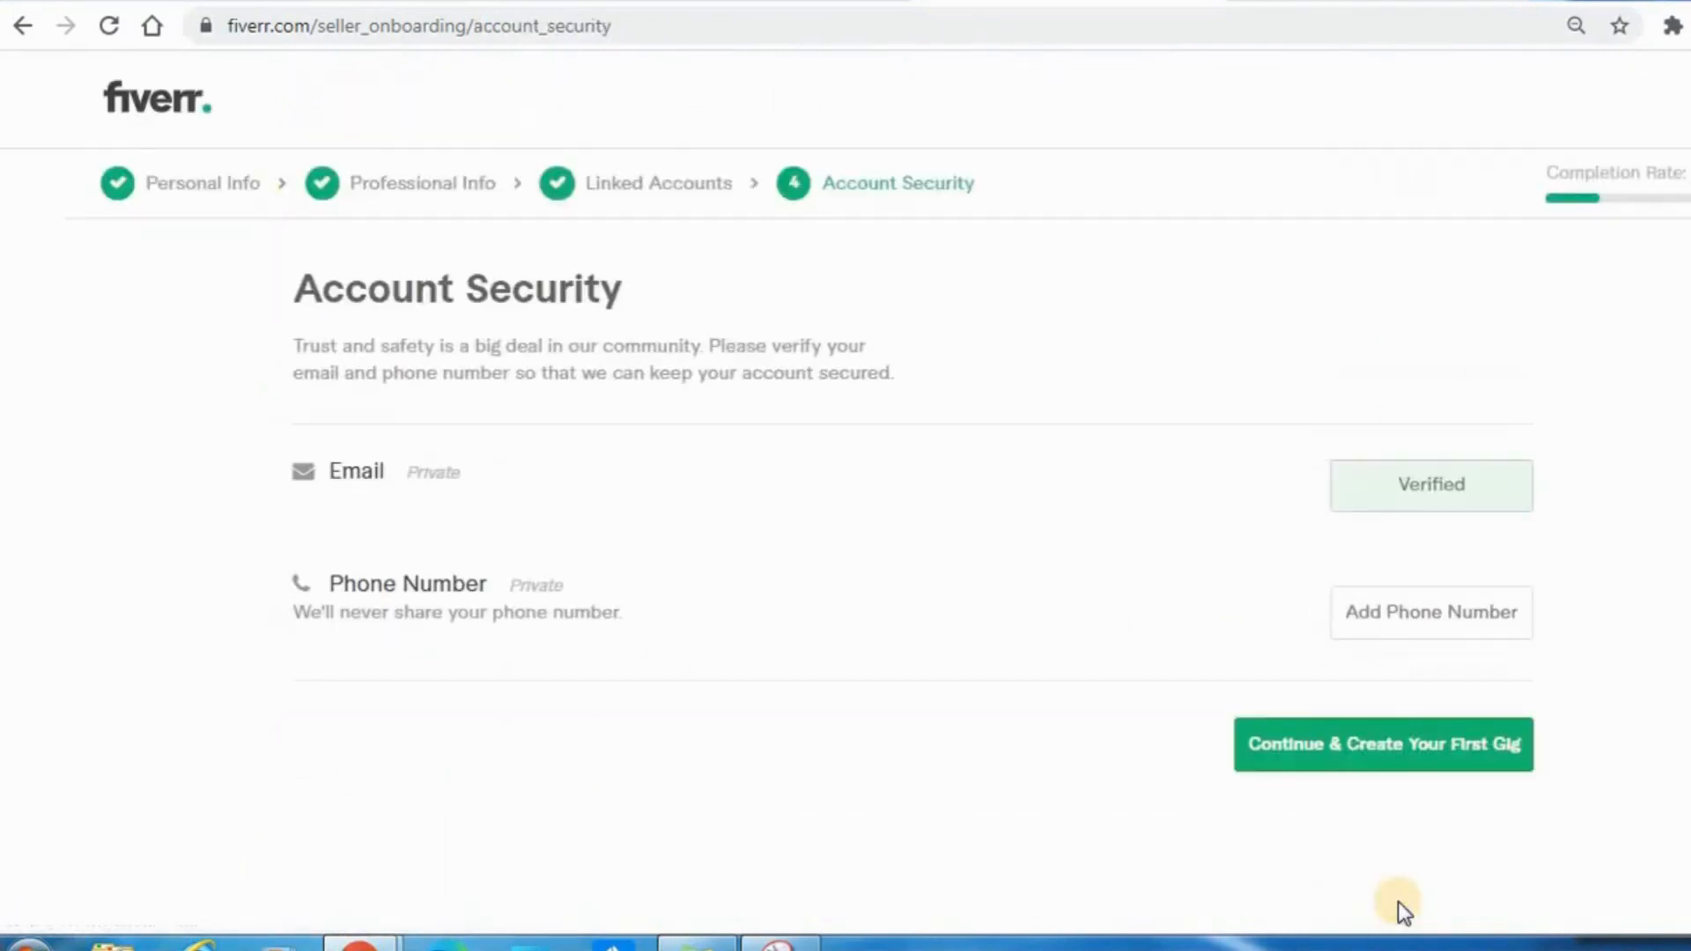